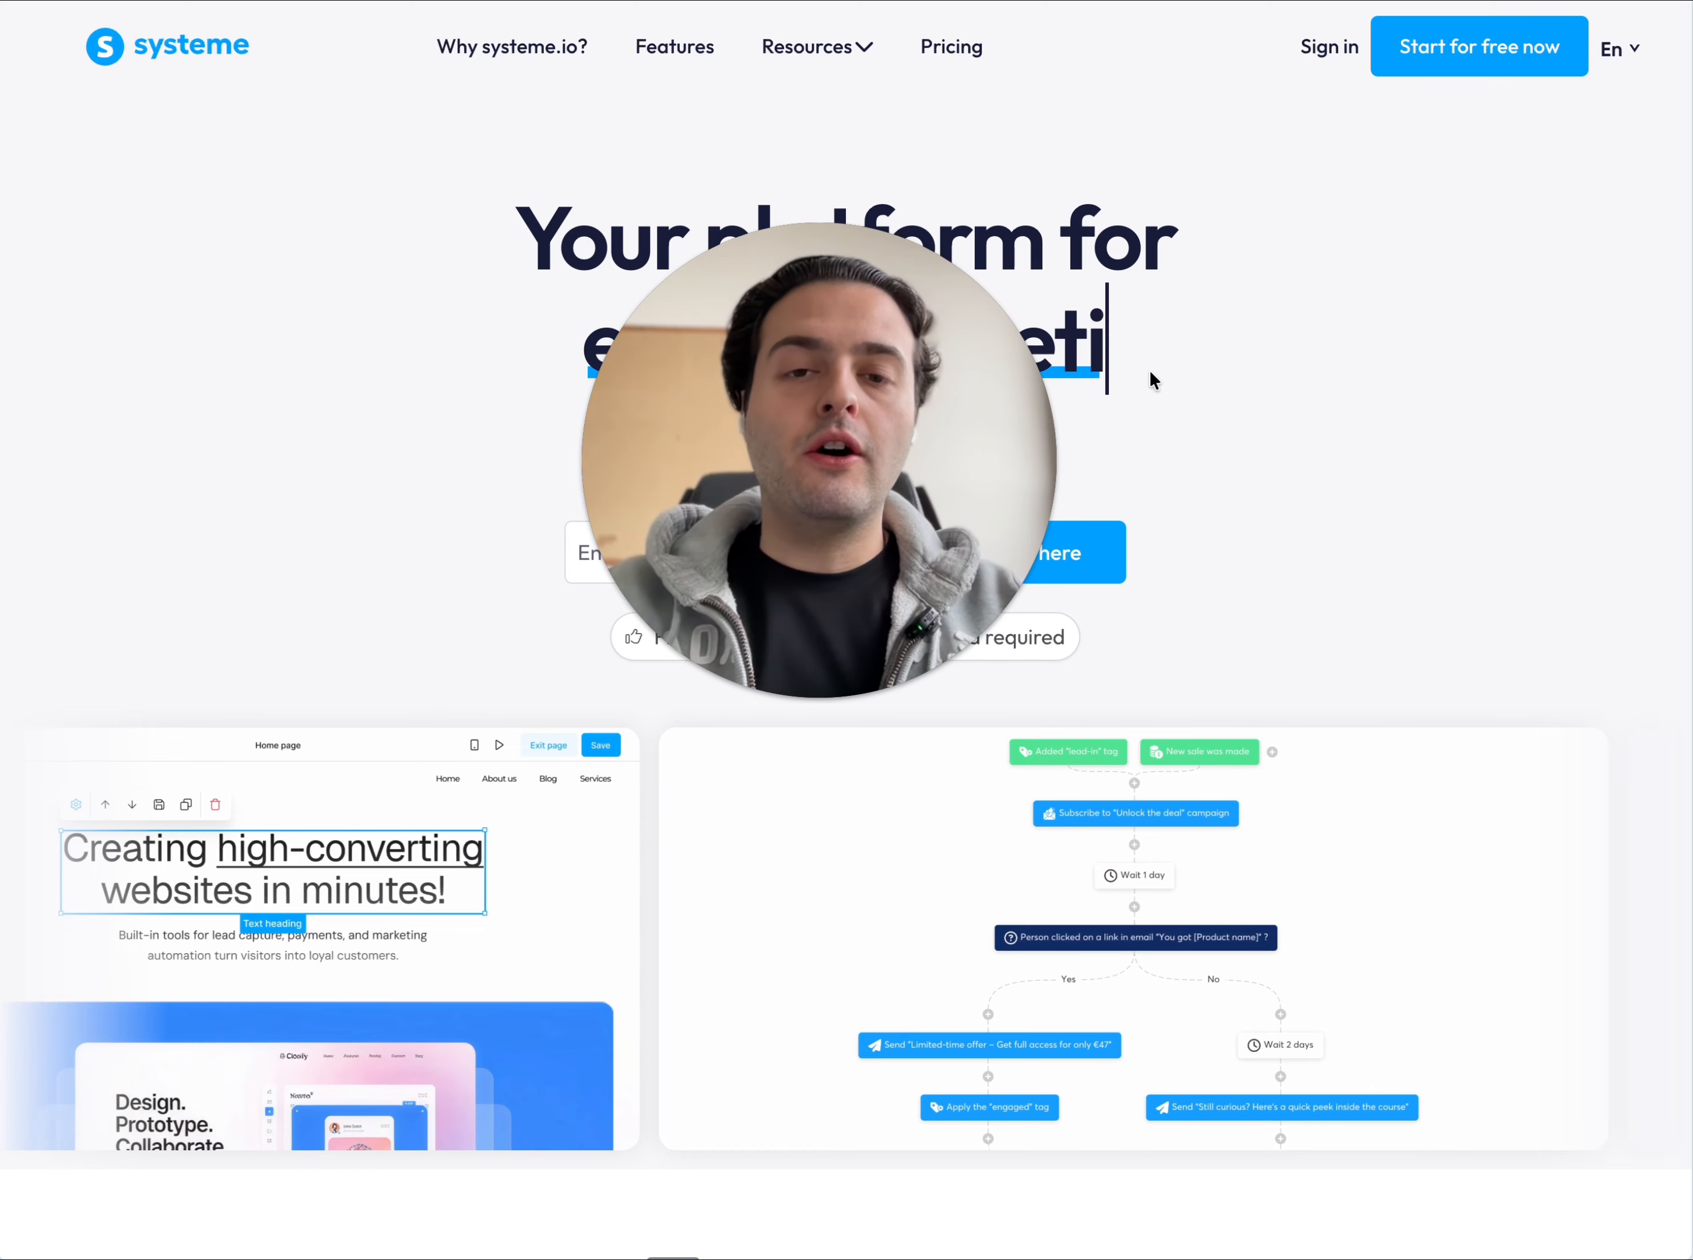
pyautogui.moveTo(995, 383)
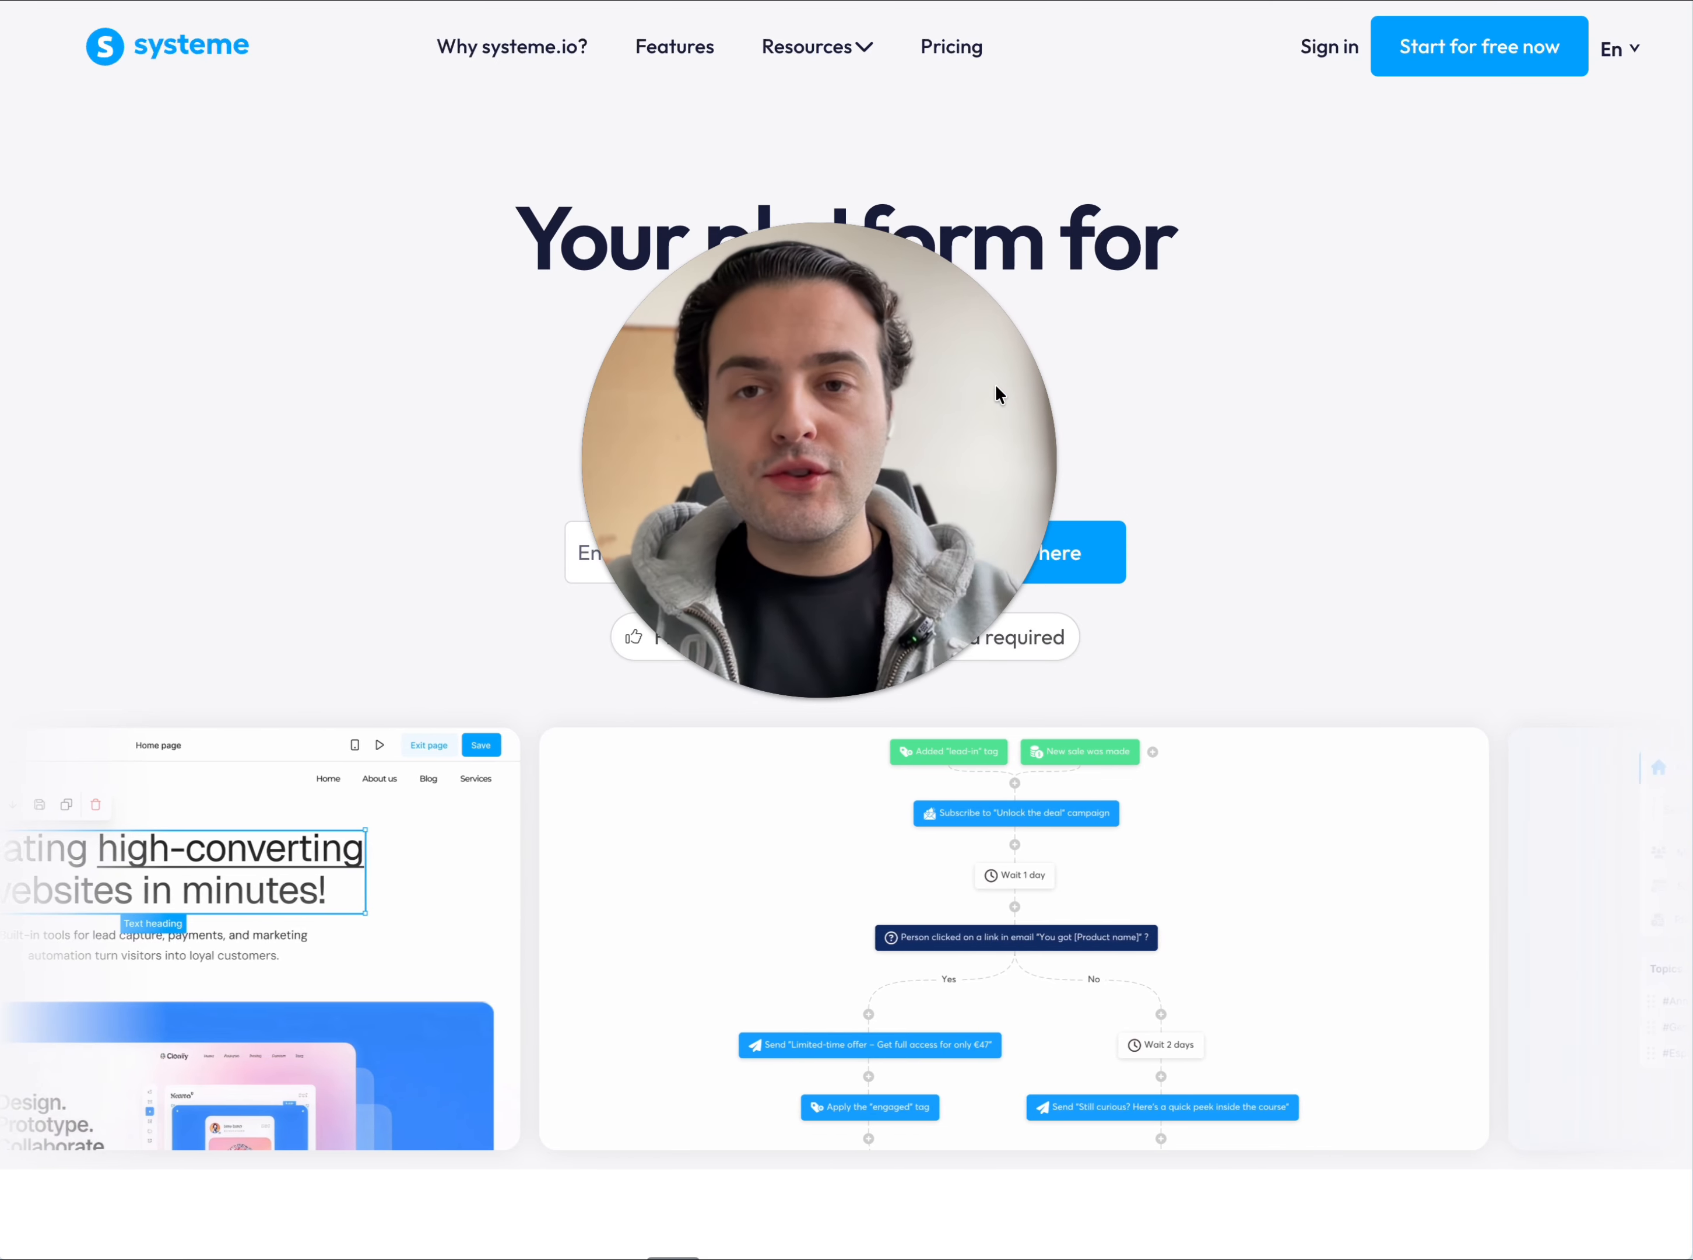
pyautogui.moveTo(995, 383); pyautogui.dragTo(461, 329)
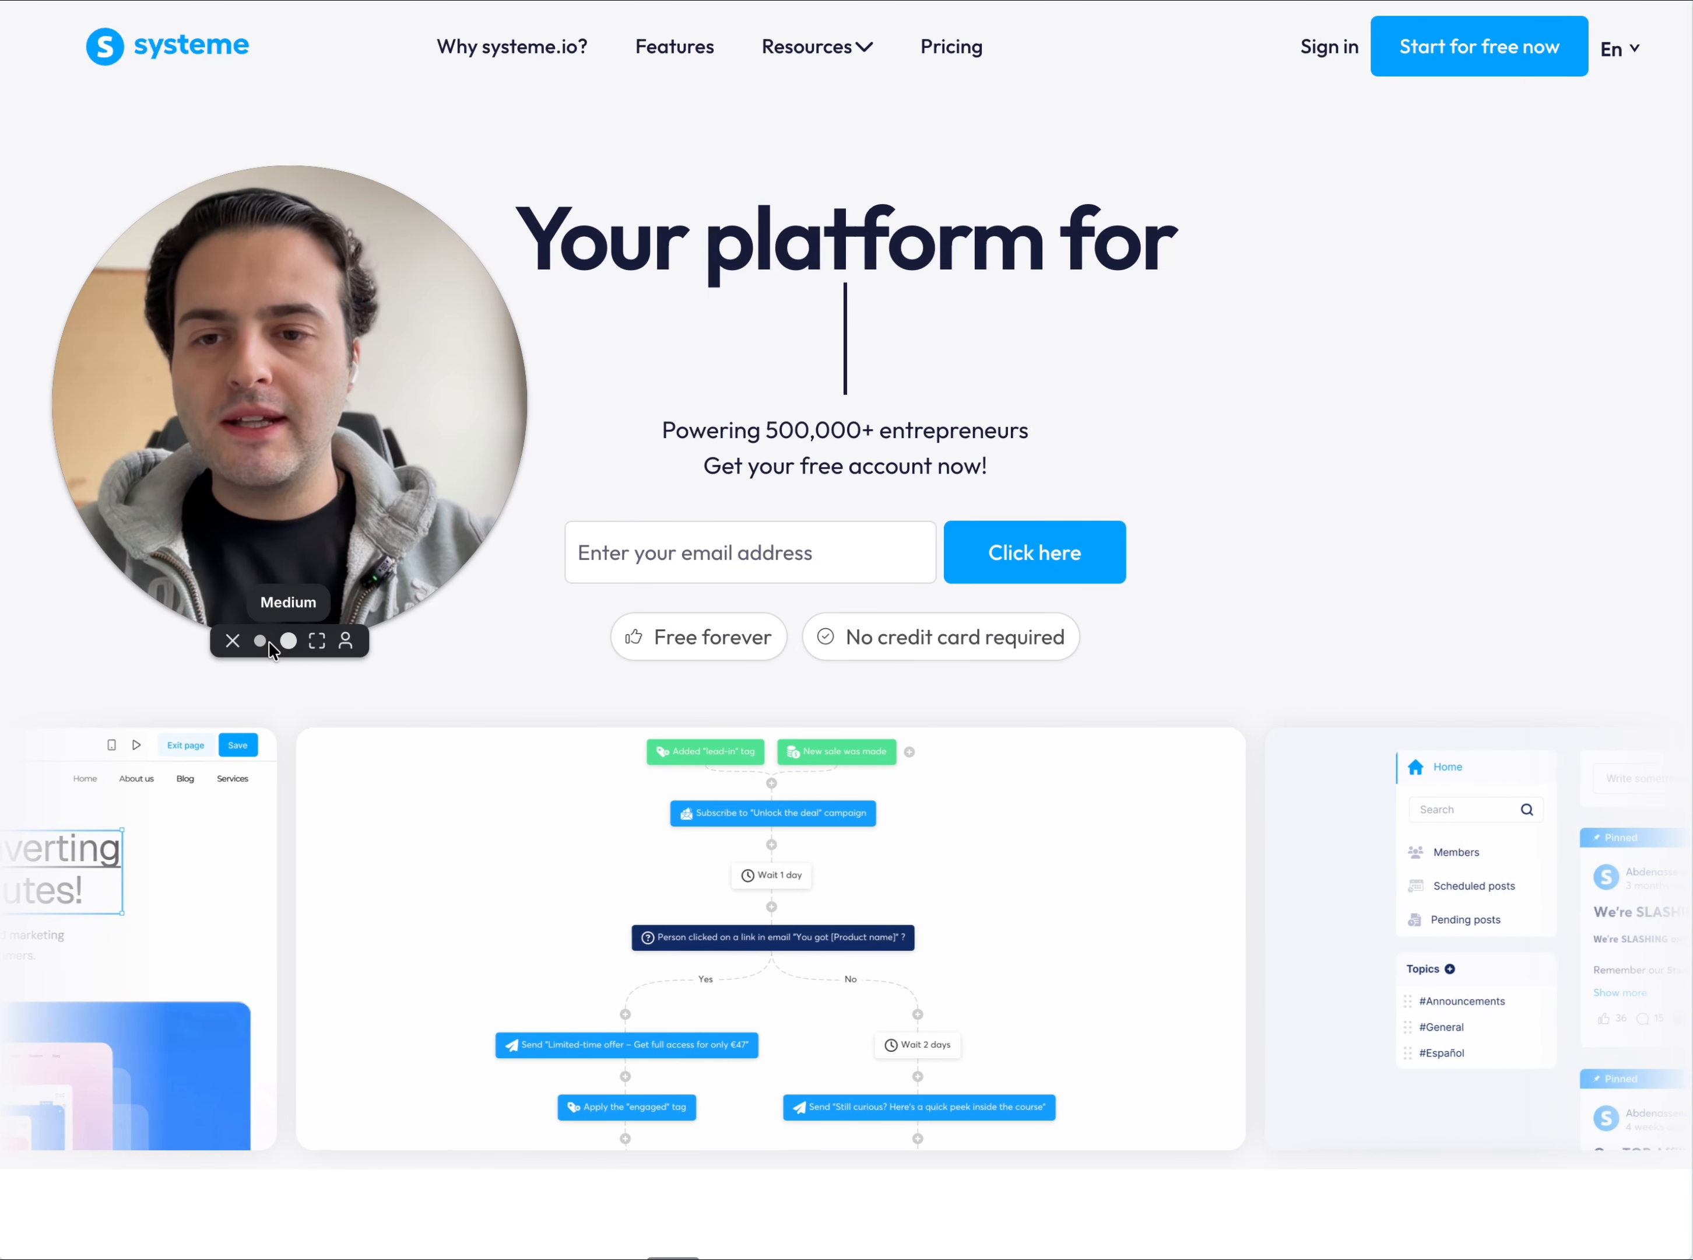
pyautogui.click(260, 640)
pyautogui.moveTo(194, 504); pyautogui.dragTo(182, 503)
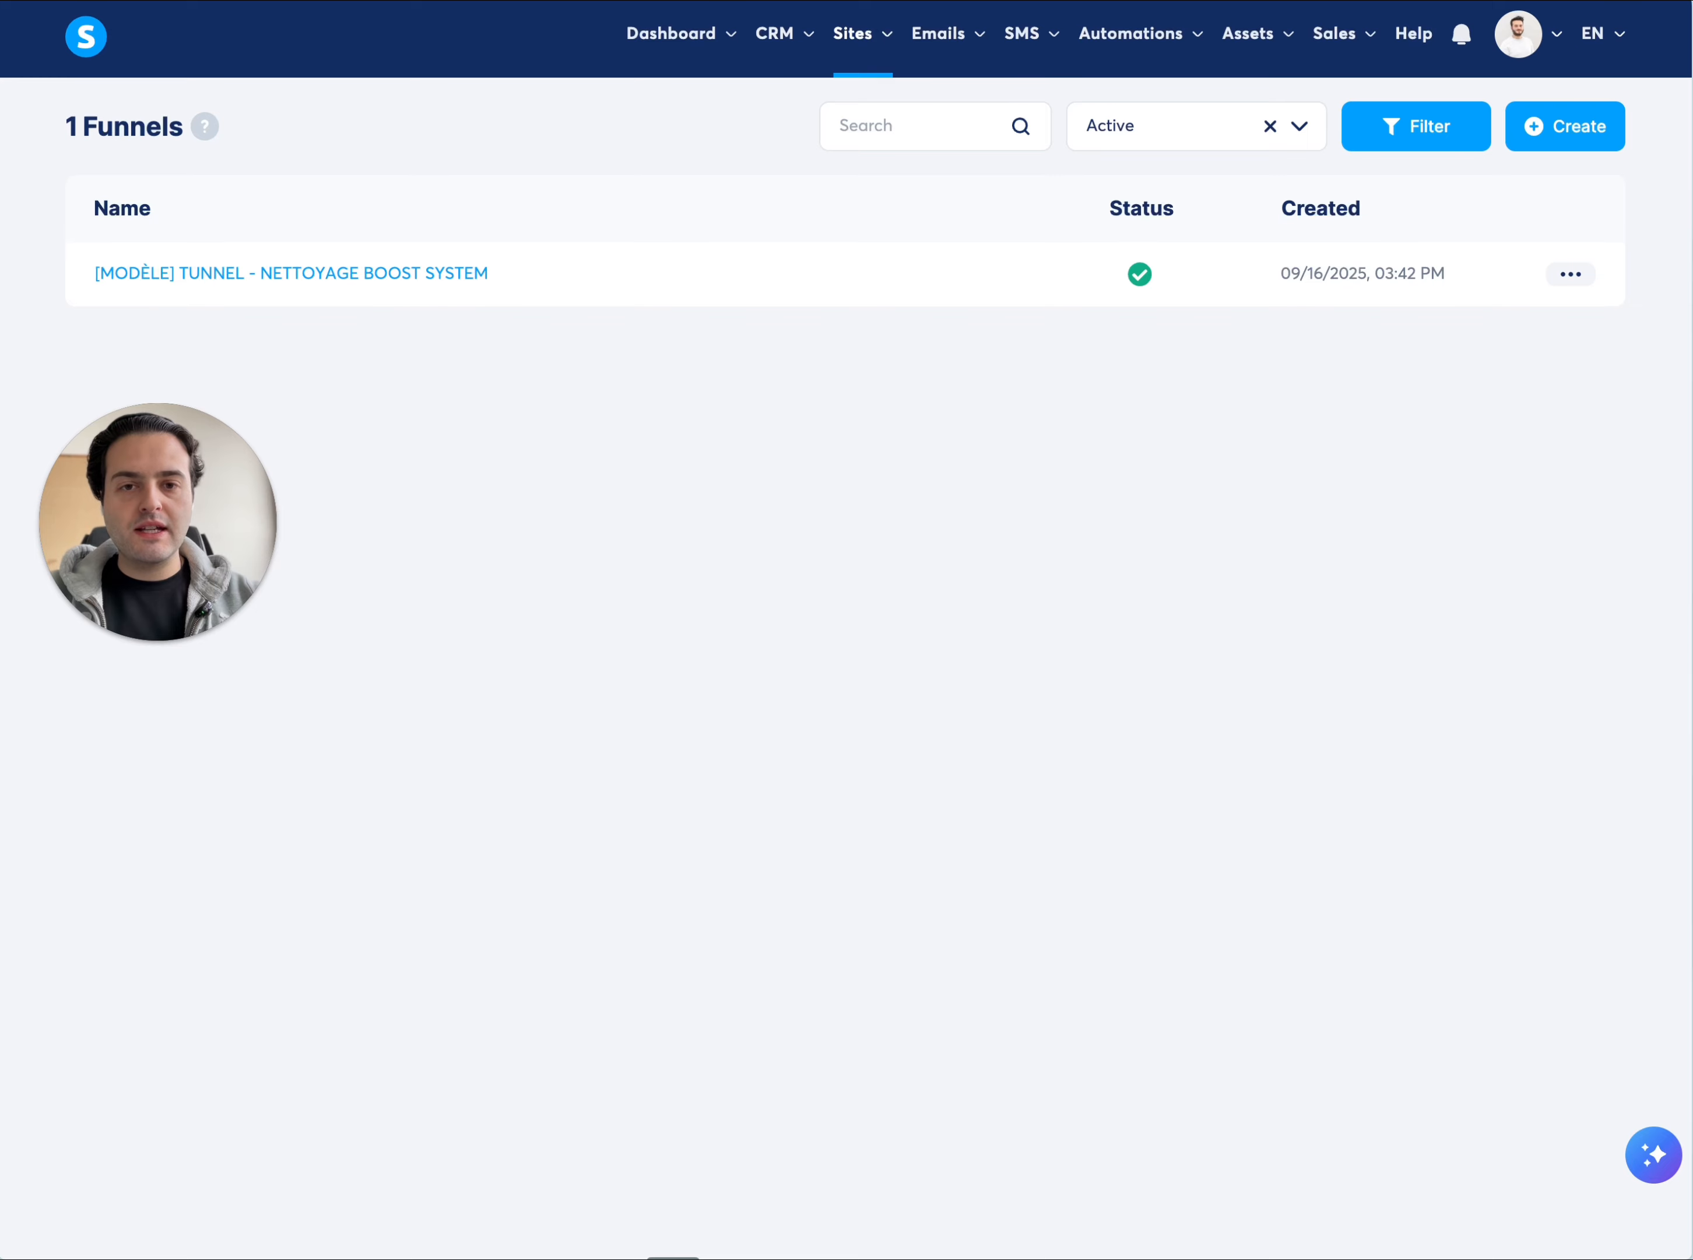
# Go to the dashboard and switch the interface language to Français
pyautogui.click(85, 36)
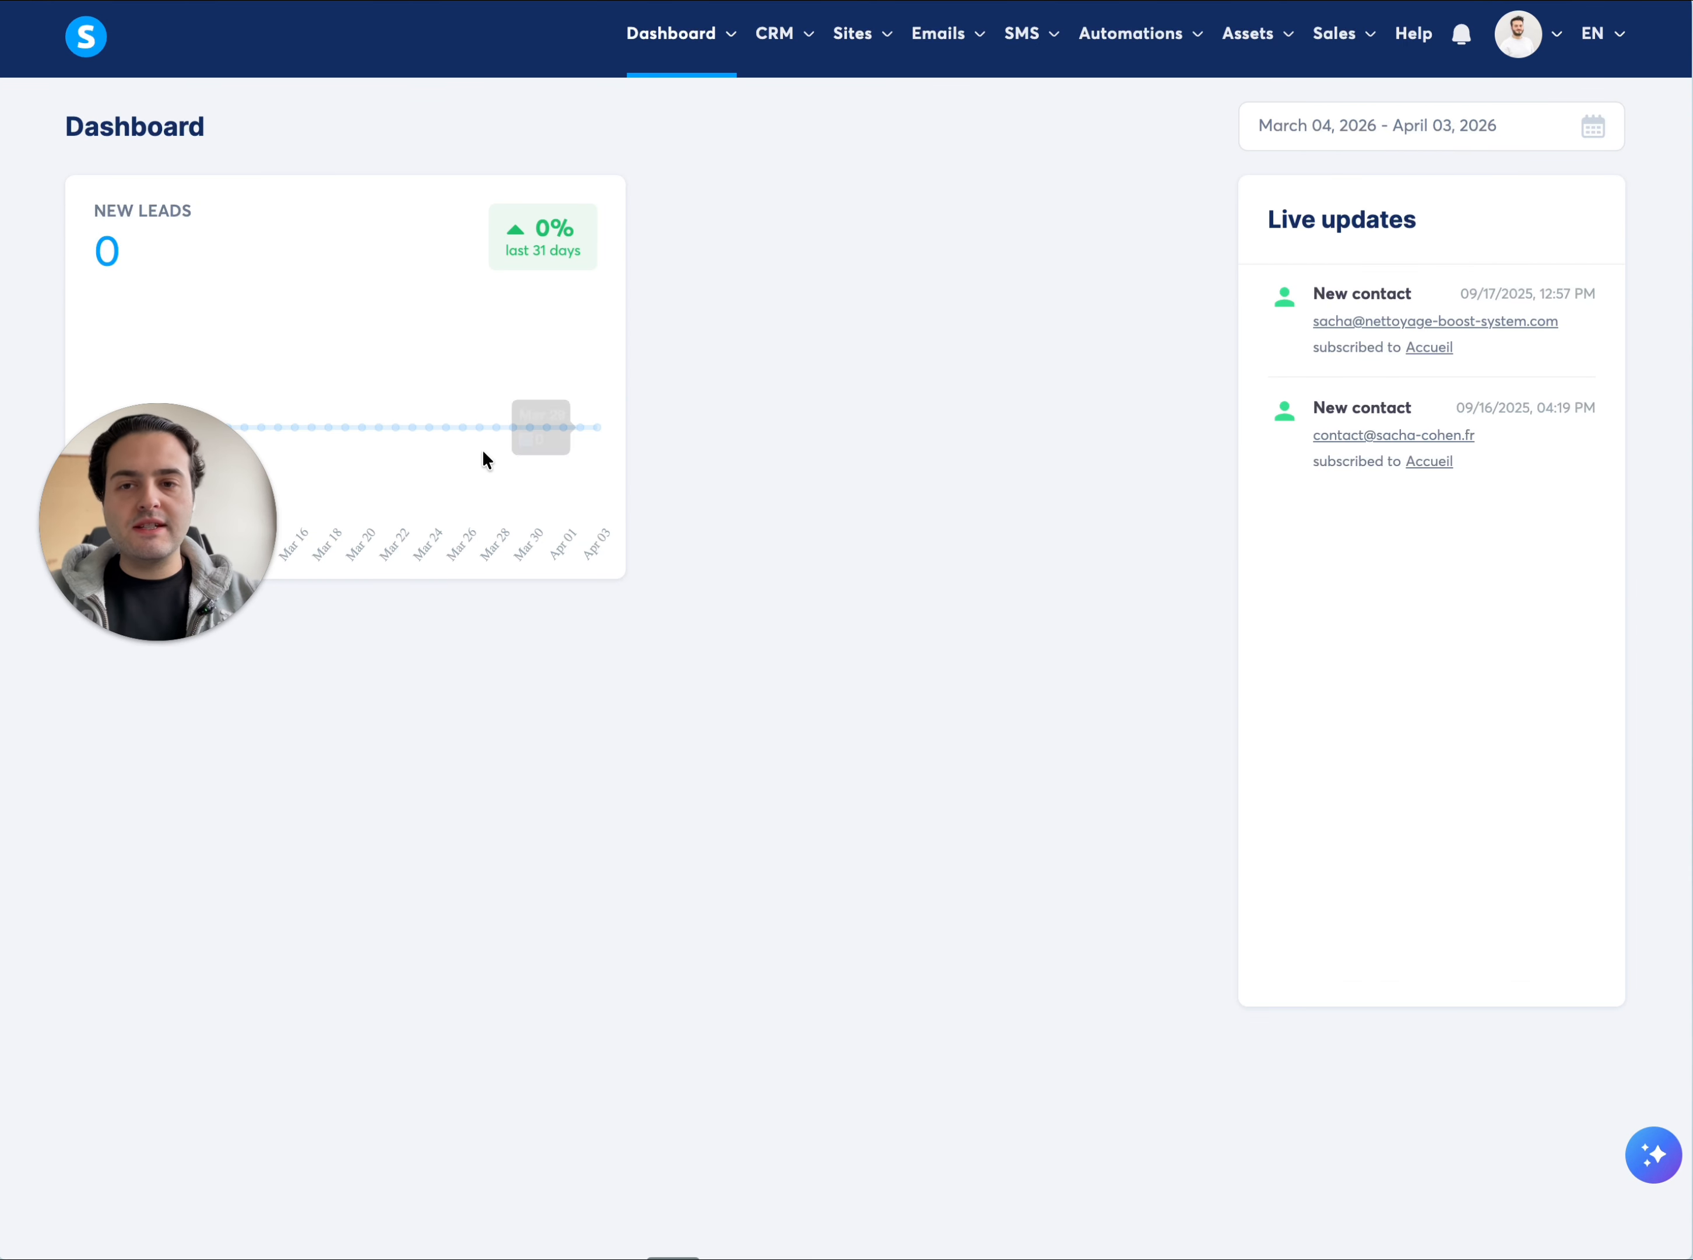
pyautogui.moveTo(159, 487); pyautogui.dragTo(161, 645)
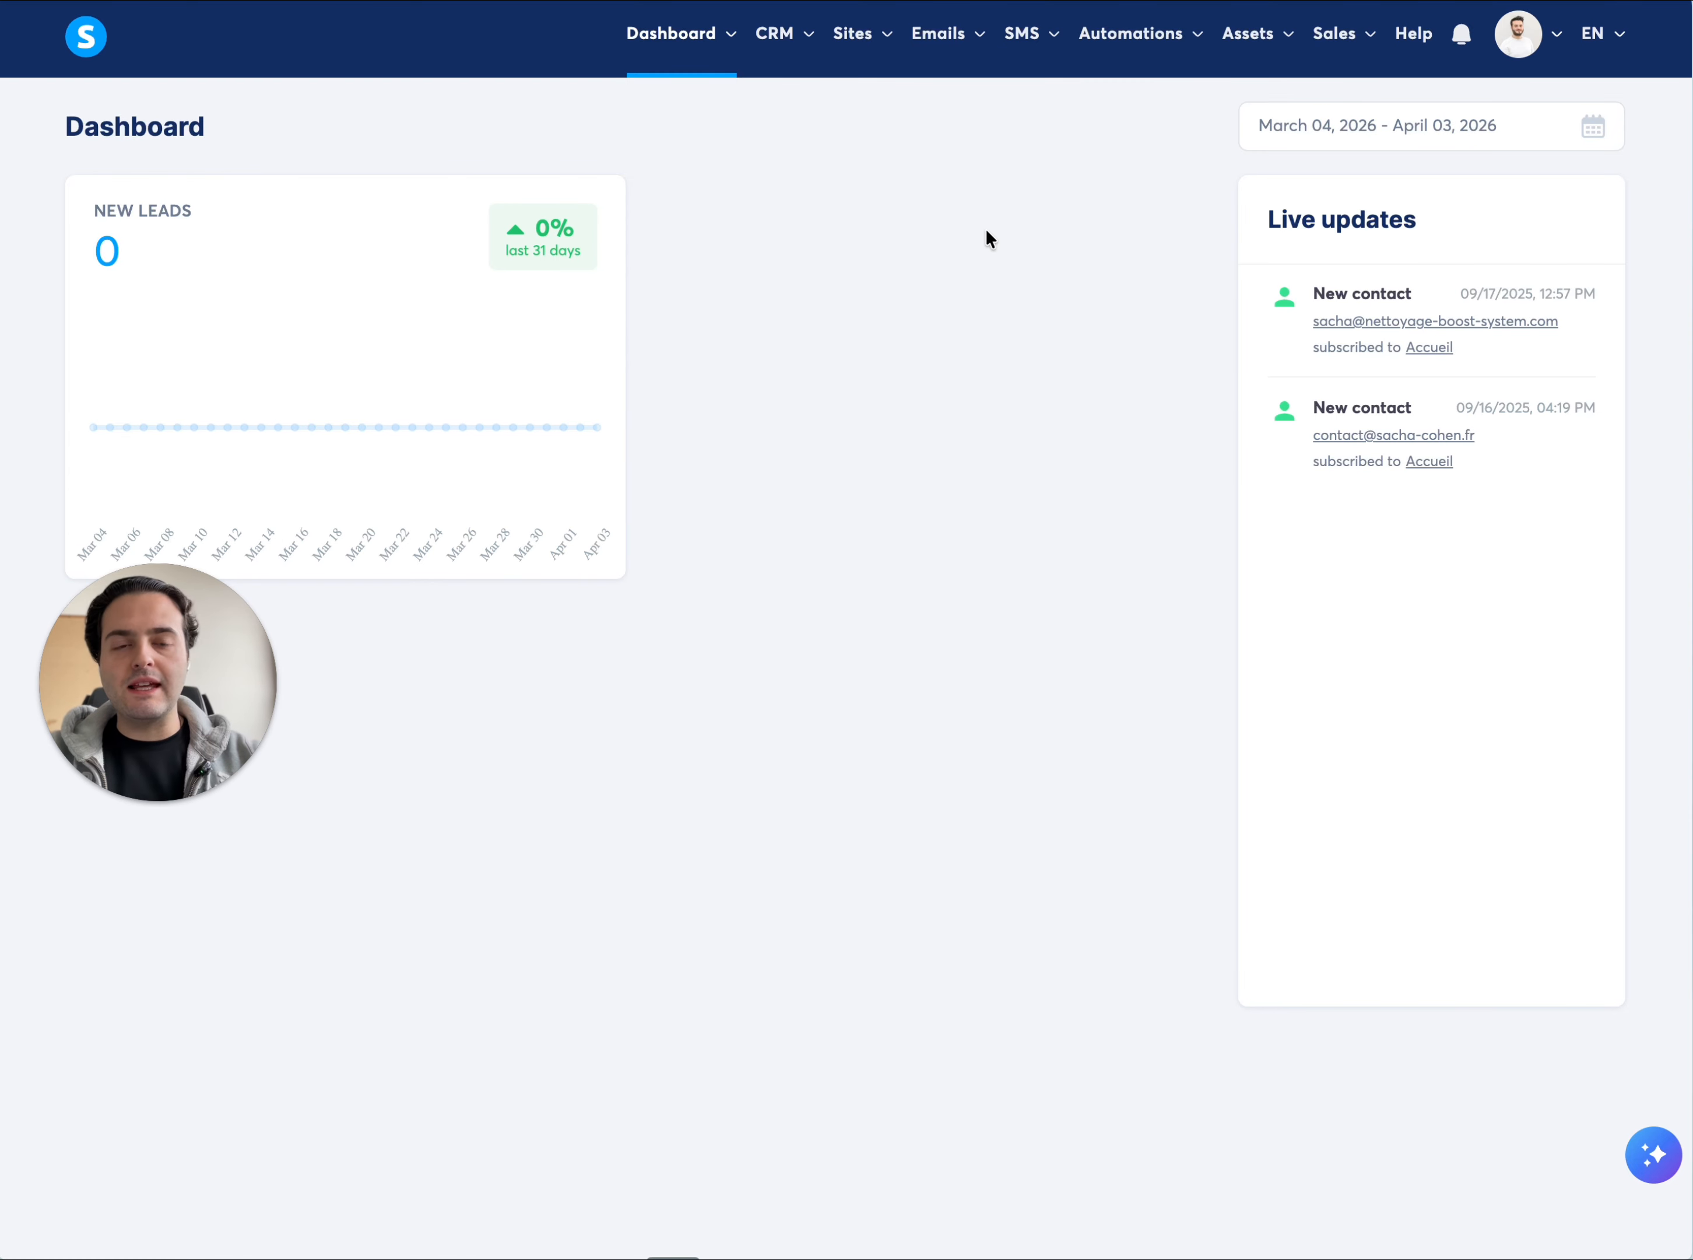
pyautogui.click(1406, 135)
pyautogui.click(1621, 35)
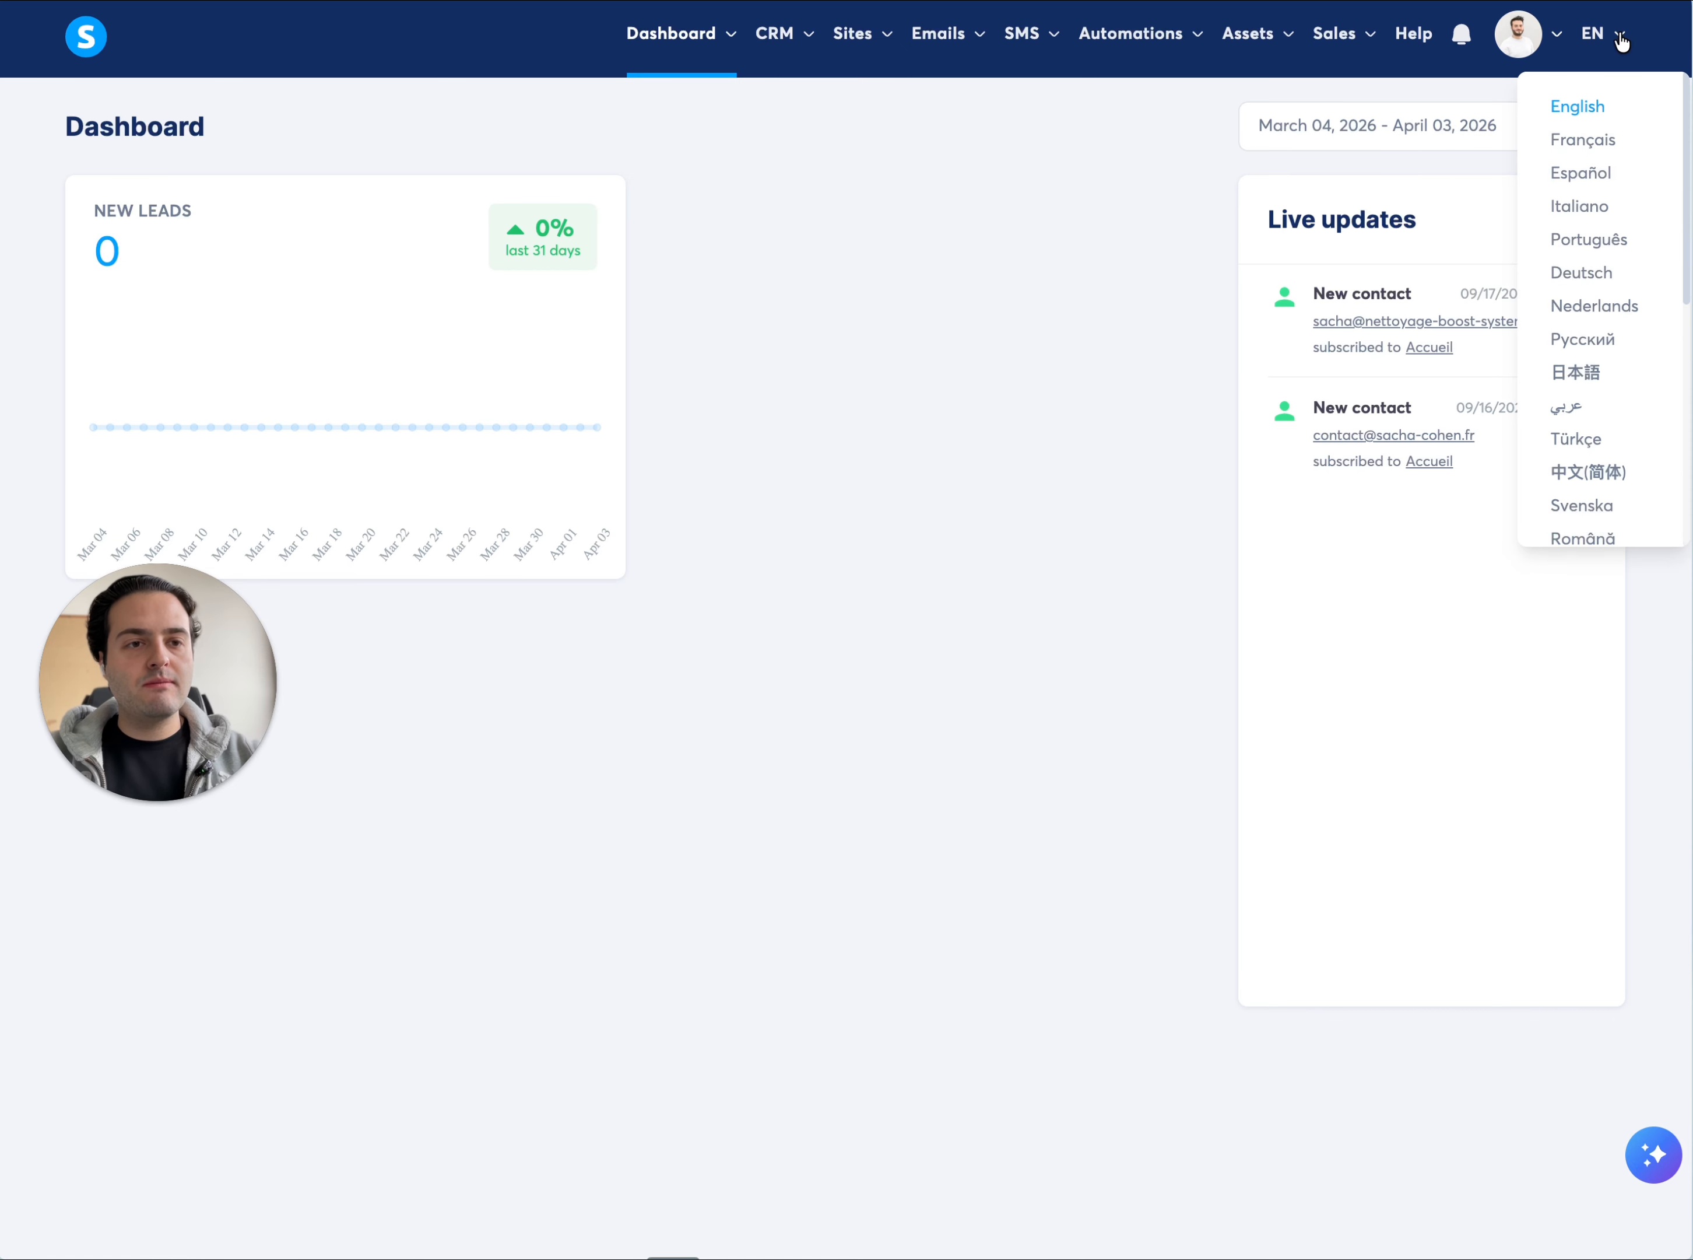
pyautogui.click(1601, 140)
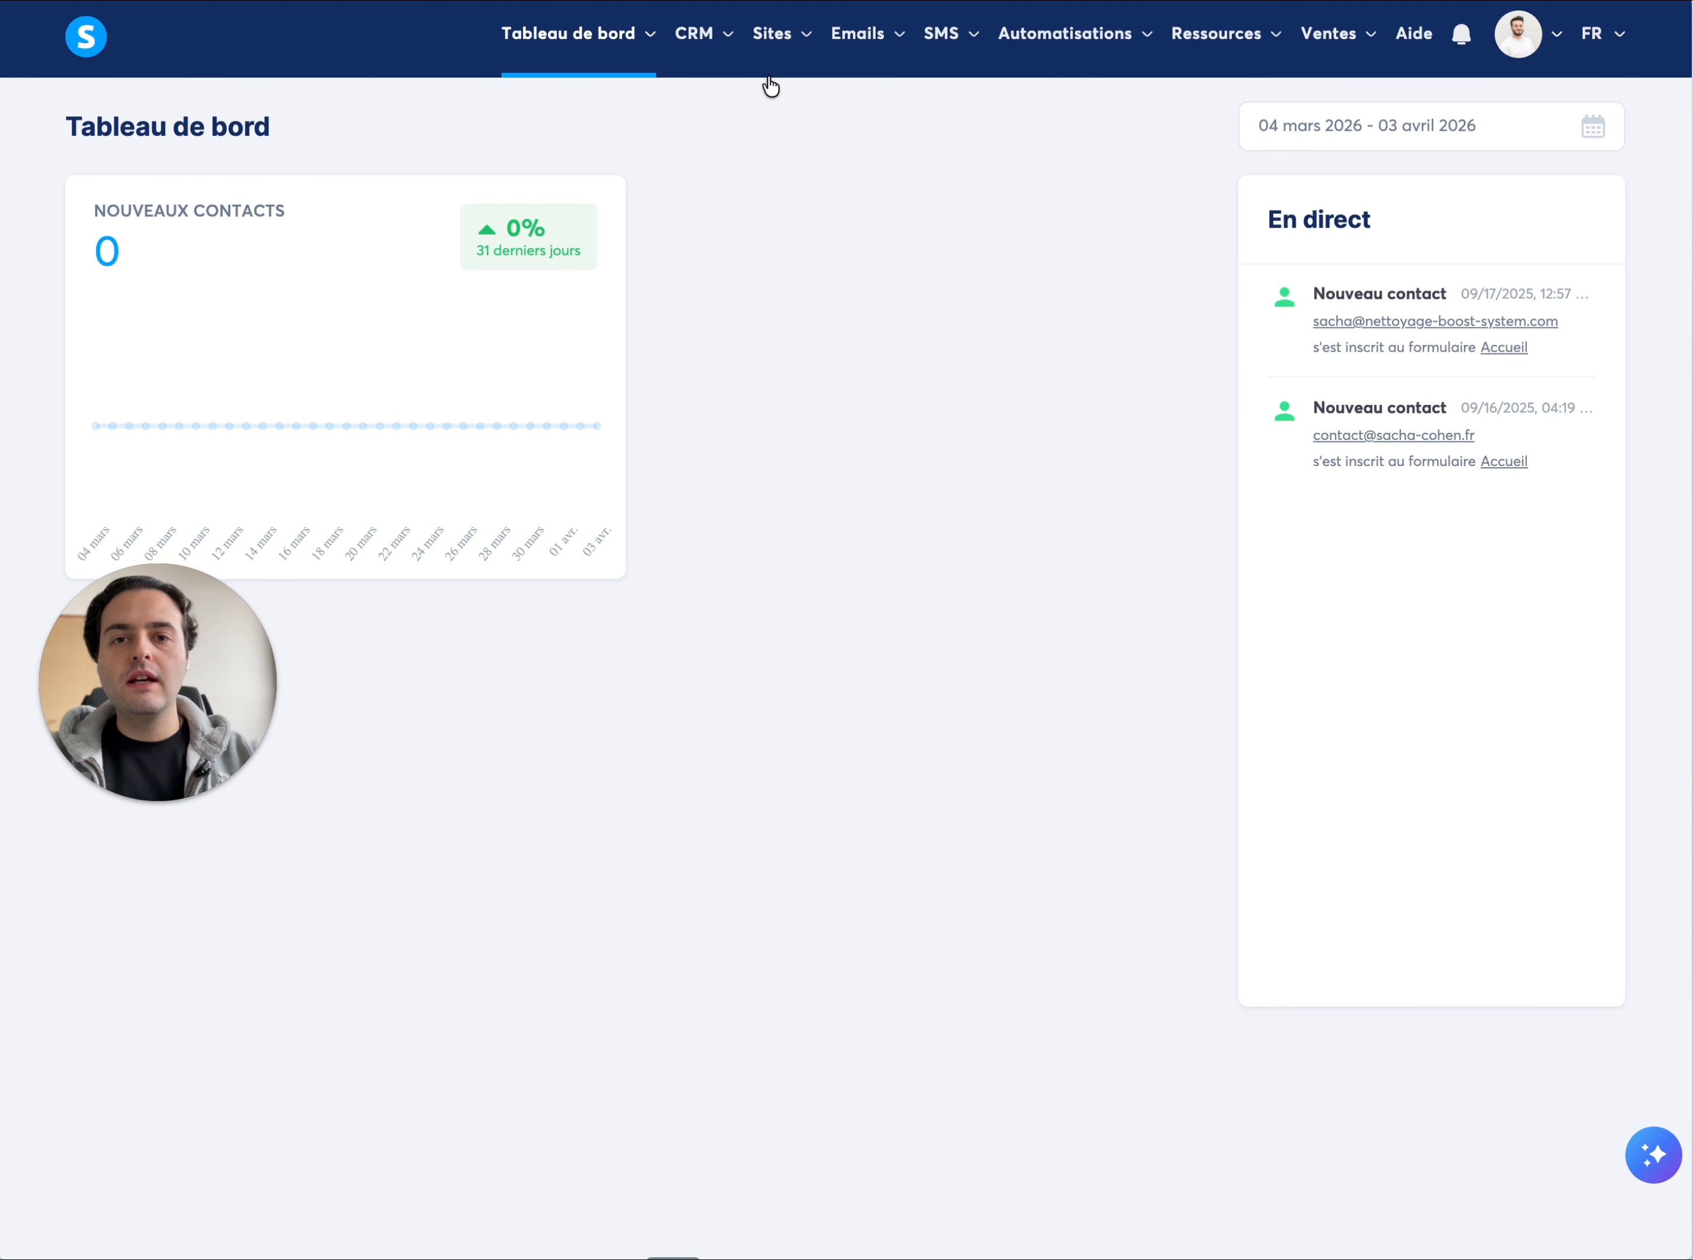
# Create a sales funnel named "Tunnel de vente" with the objective "Créer un tunnel personnalisé" and save it
pyautogui.moveTo(765, 45)
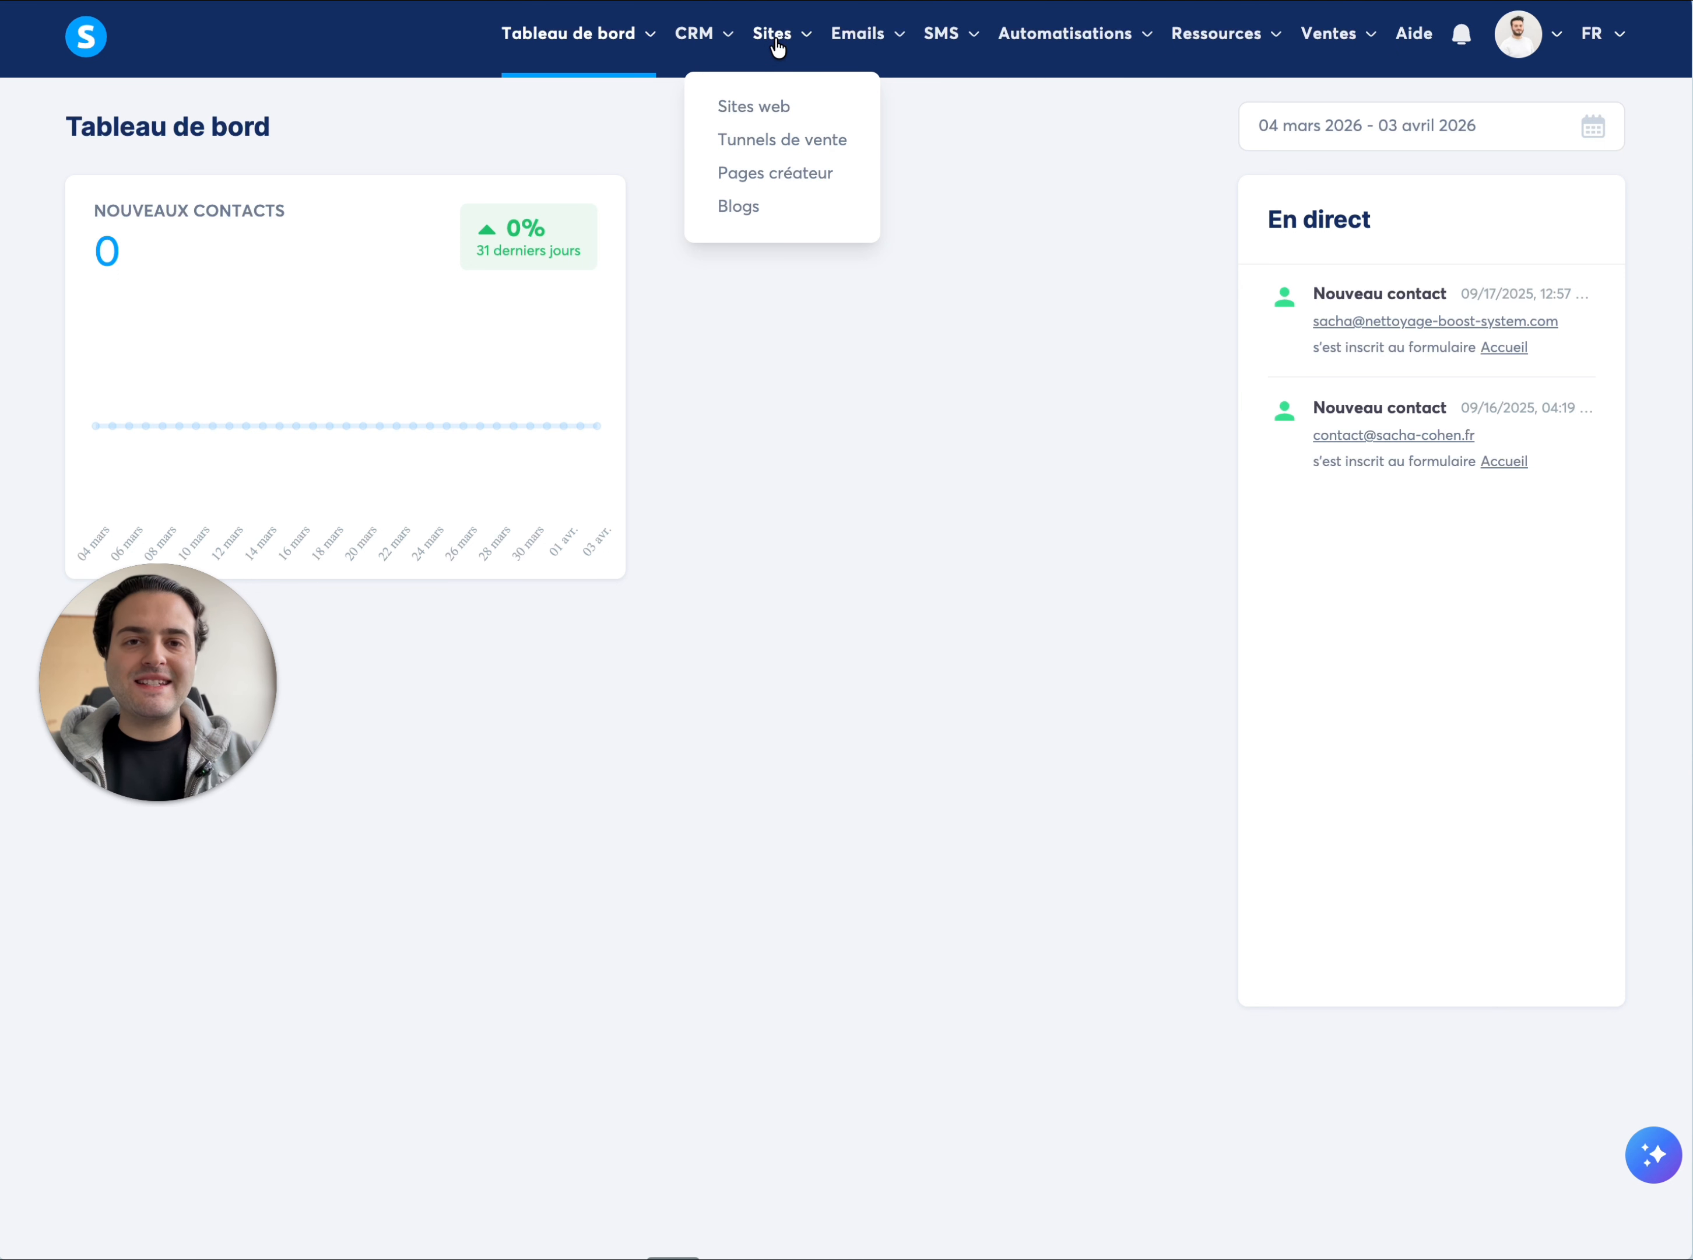
pyautogui.click(776, 141)
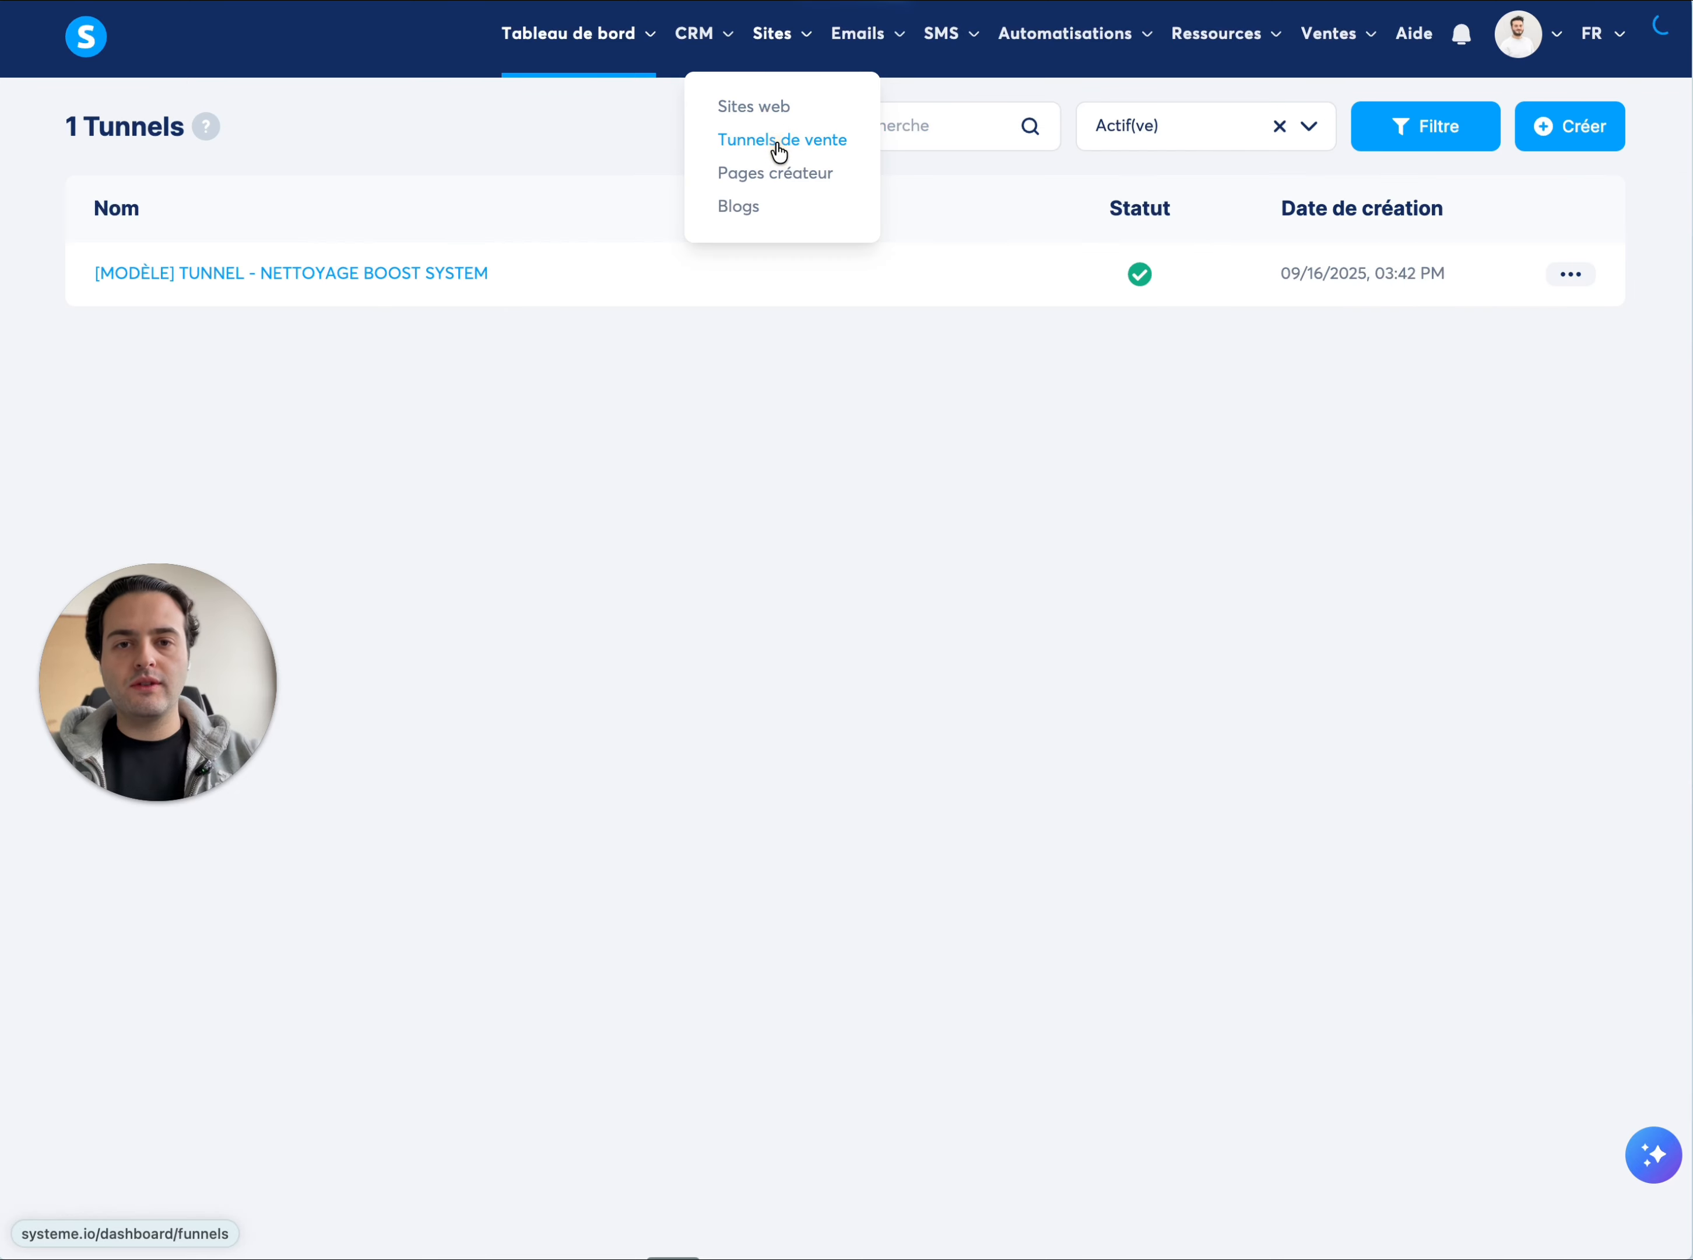
pyautogui.click(1561, 144)
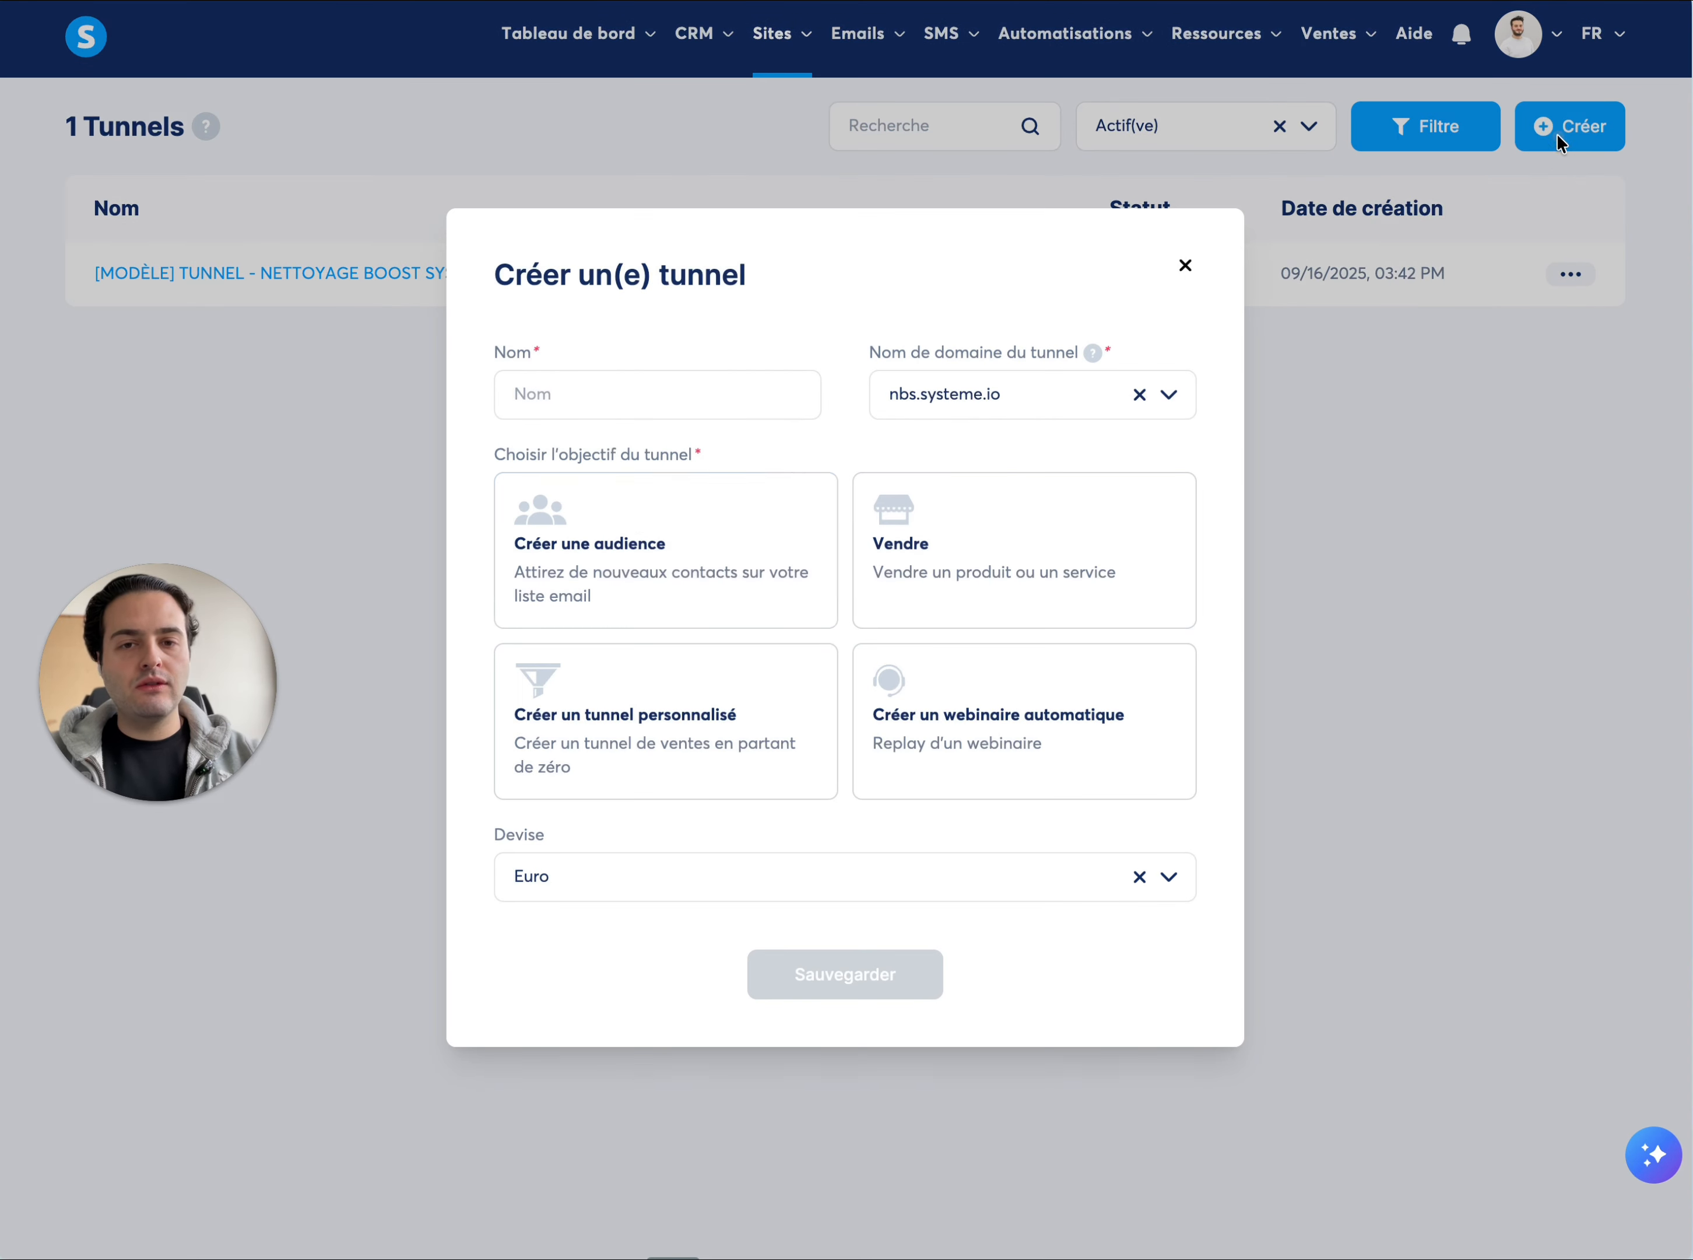
pyautogui.click(609, 395)
pyautogui.write('T')
pyautogui.press('BackSpace')
pyautogui.write('Tunnel de')
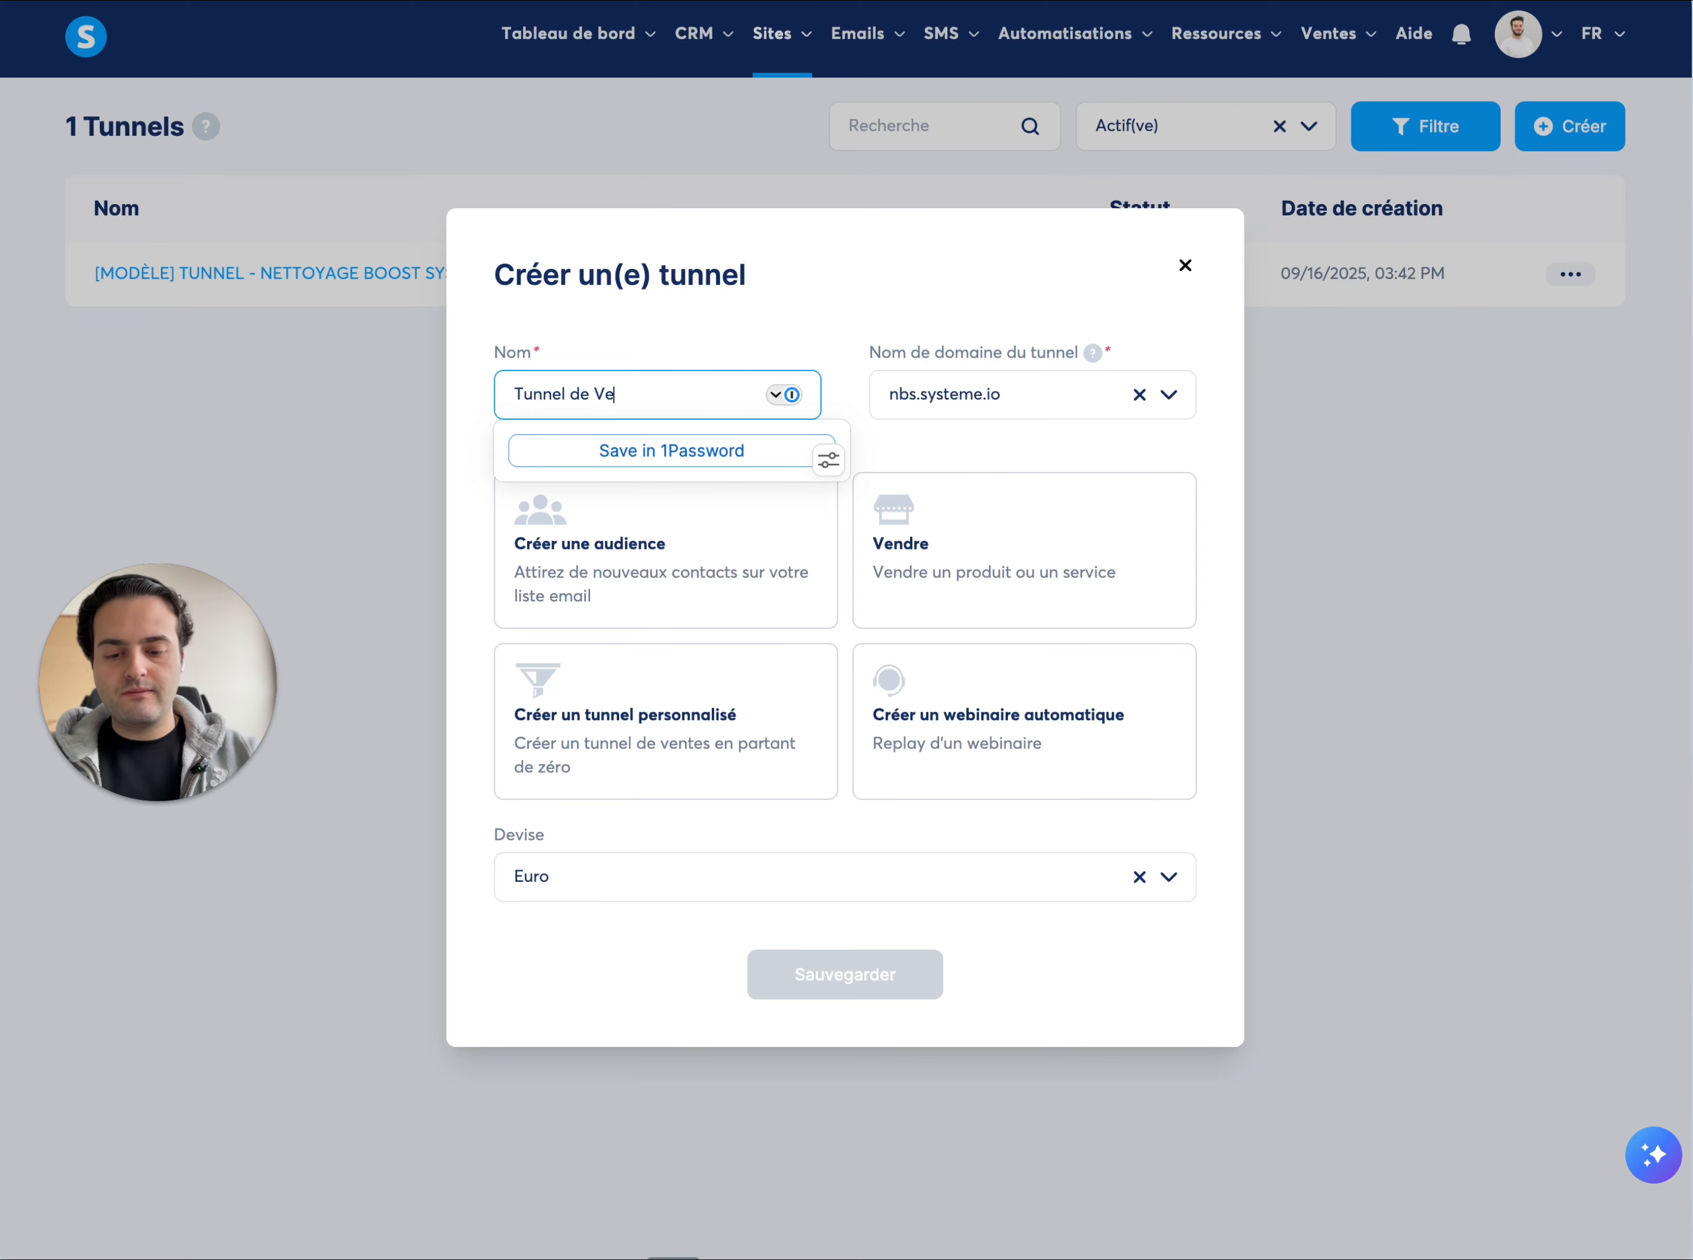
pyautogui.write(' vente')
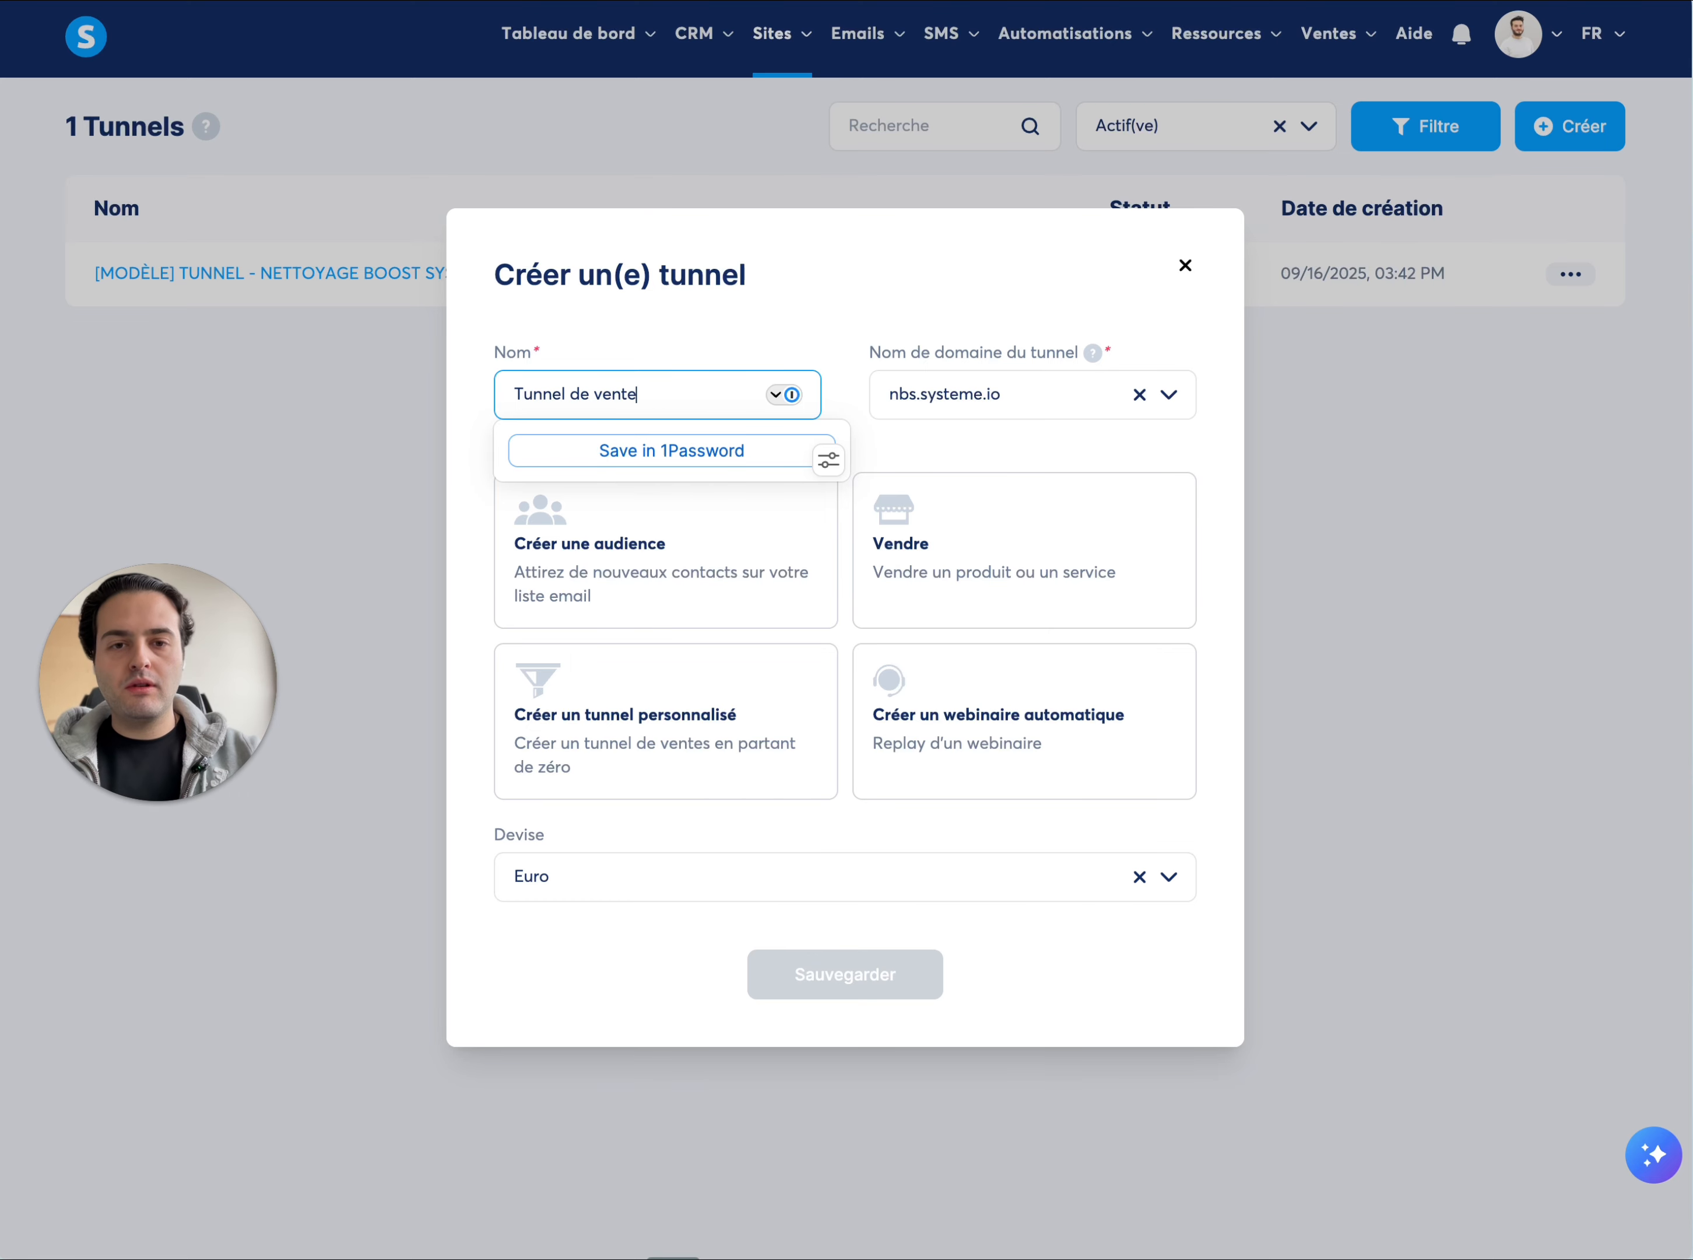
pyautogui.click(747, 323)
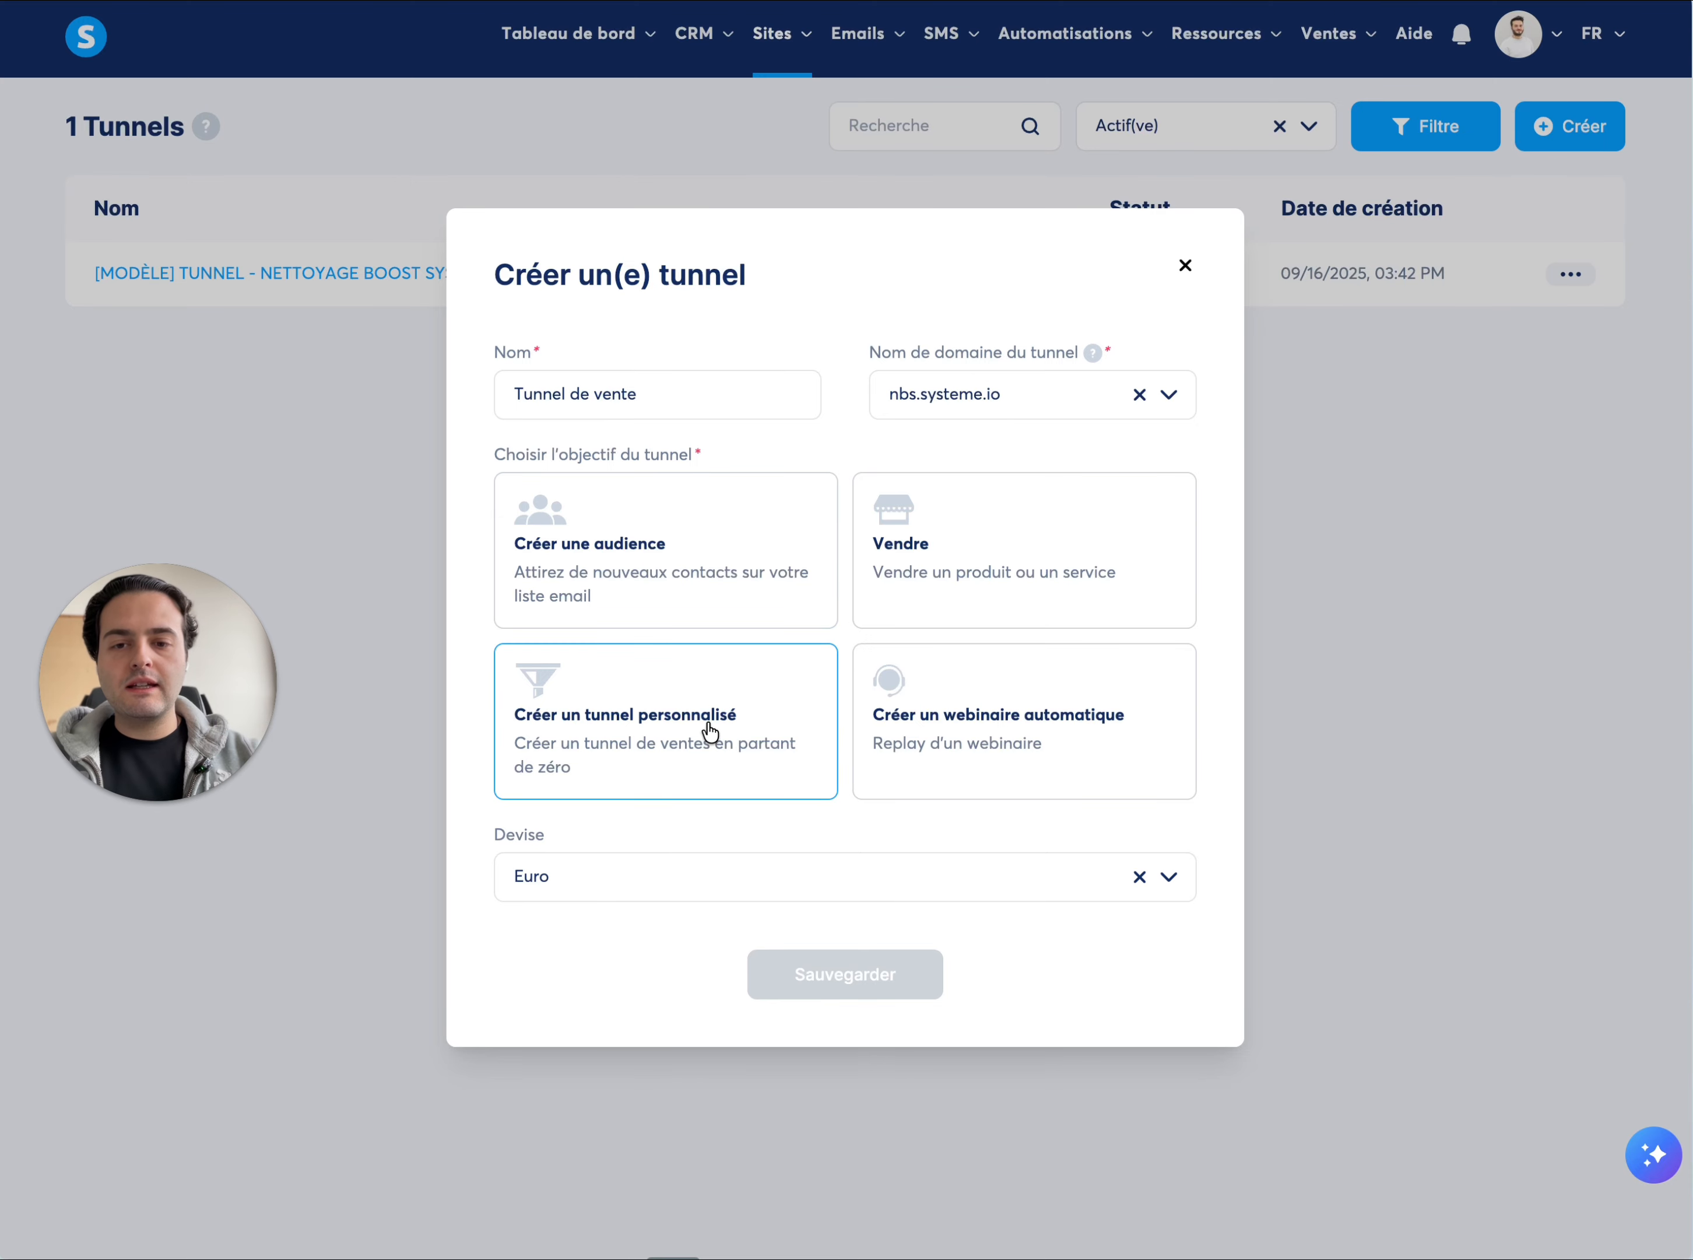
pyautogui.click(614, 735)
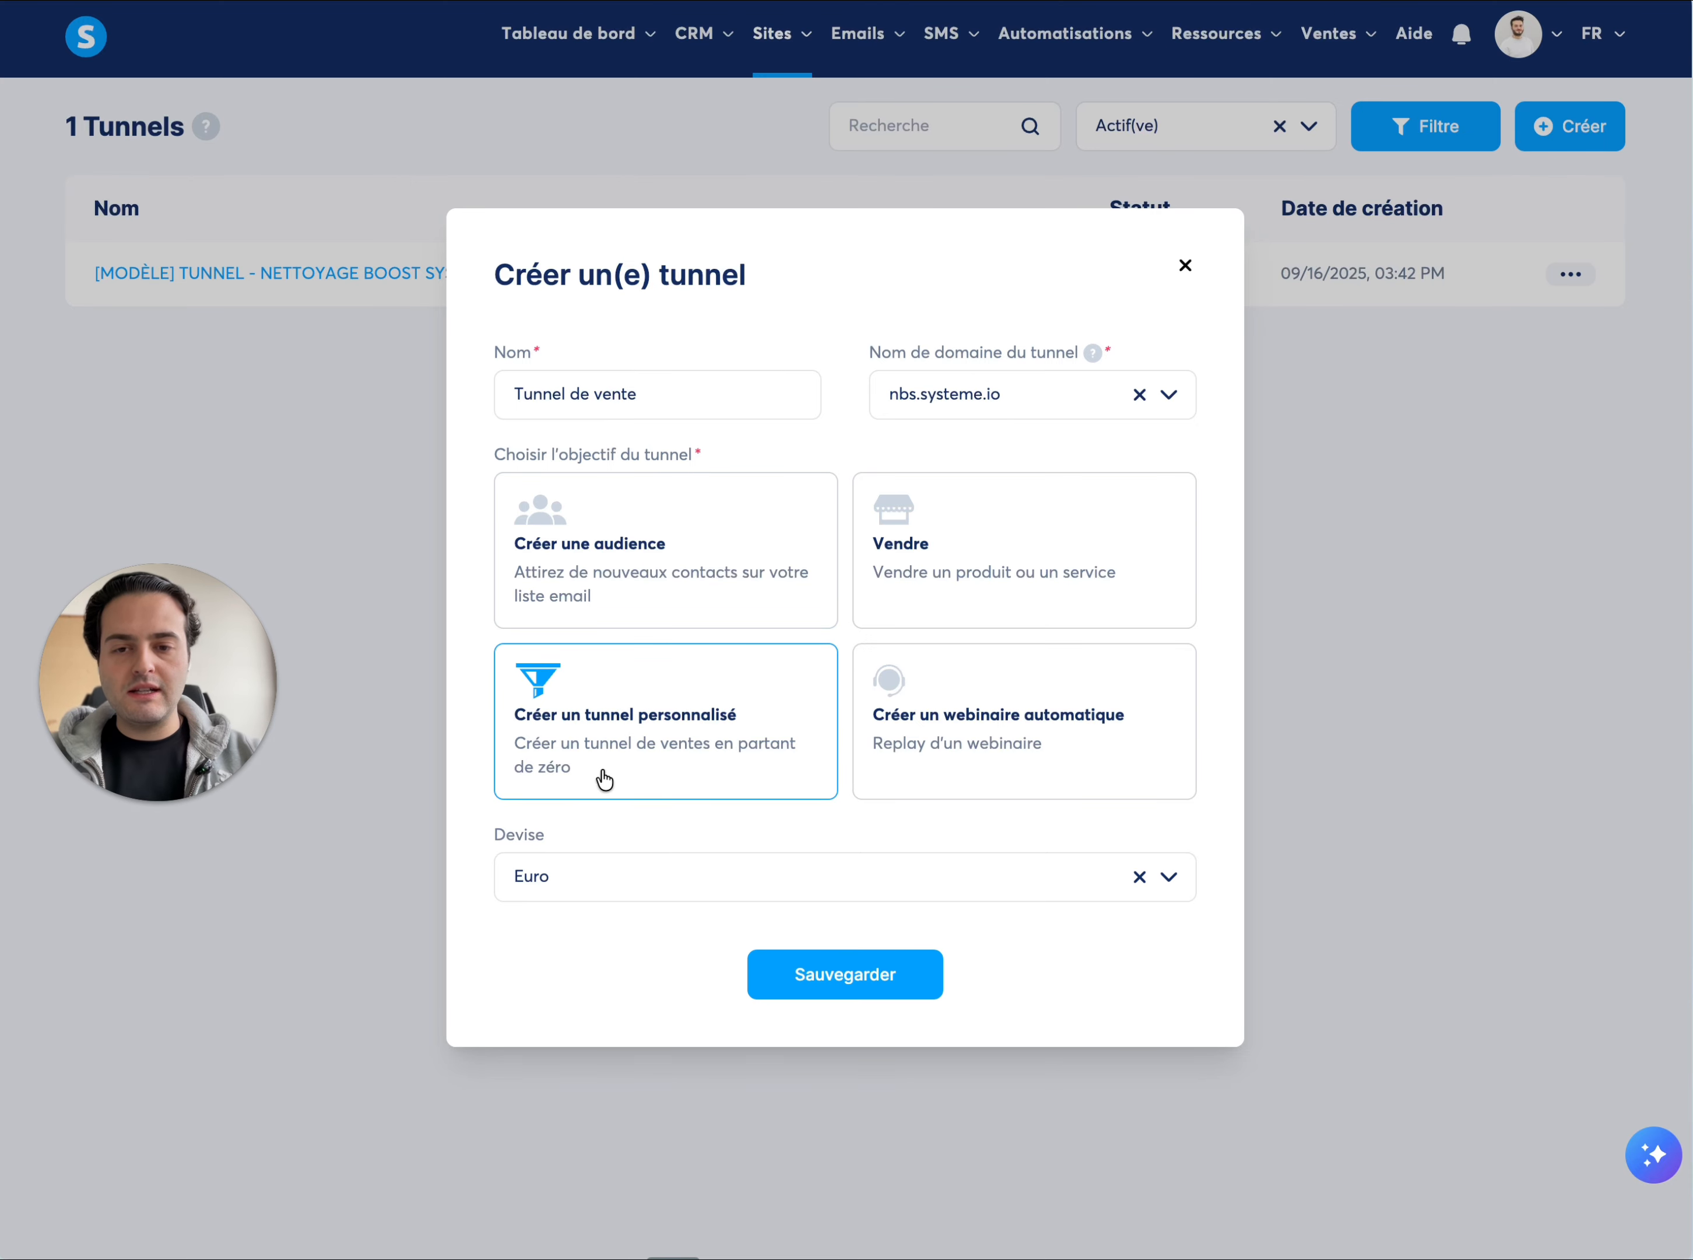
pyautogui.click(836, 978)
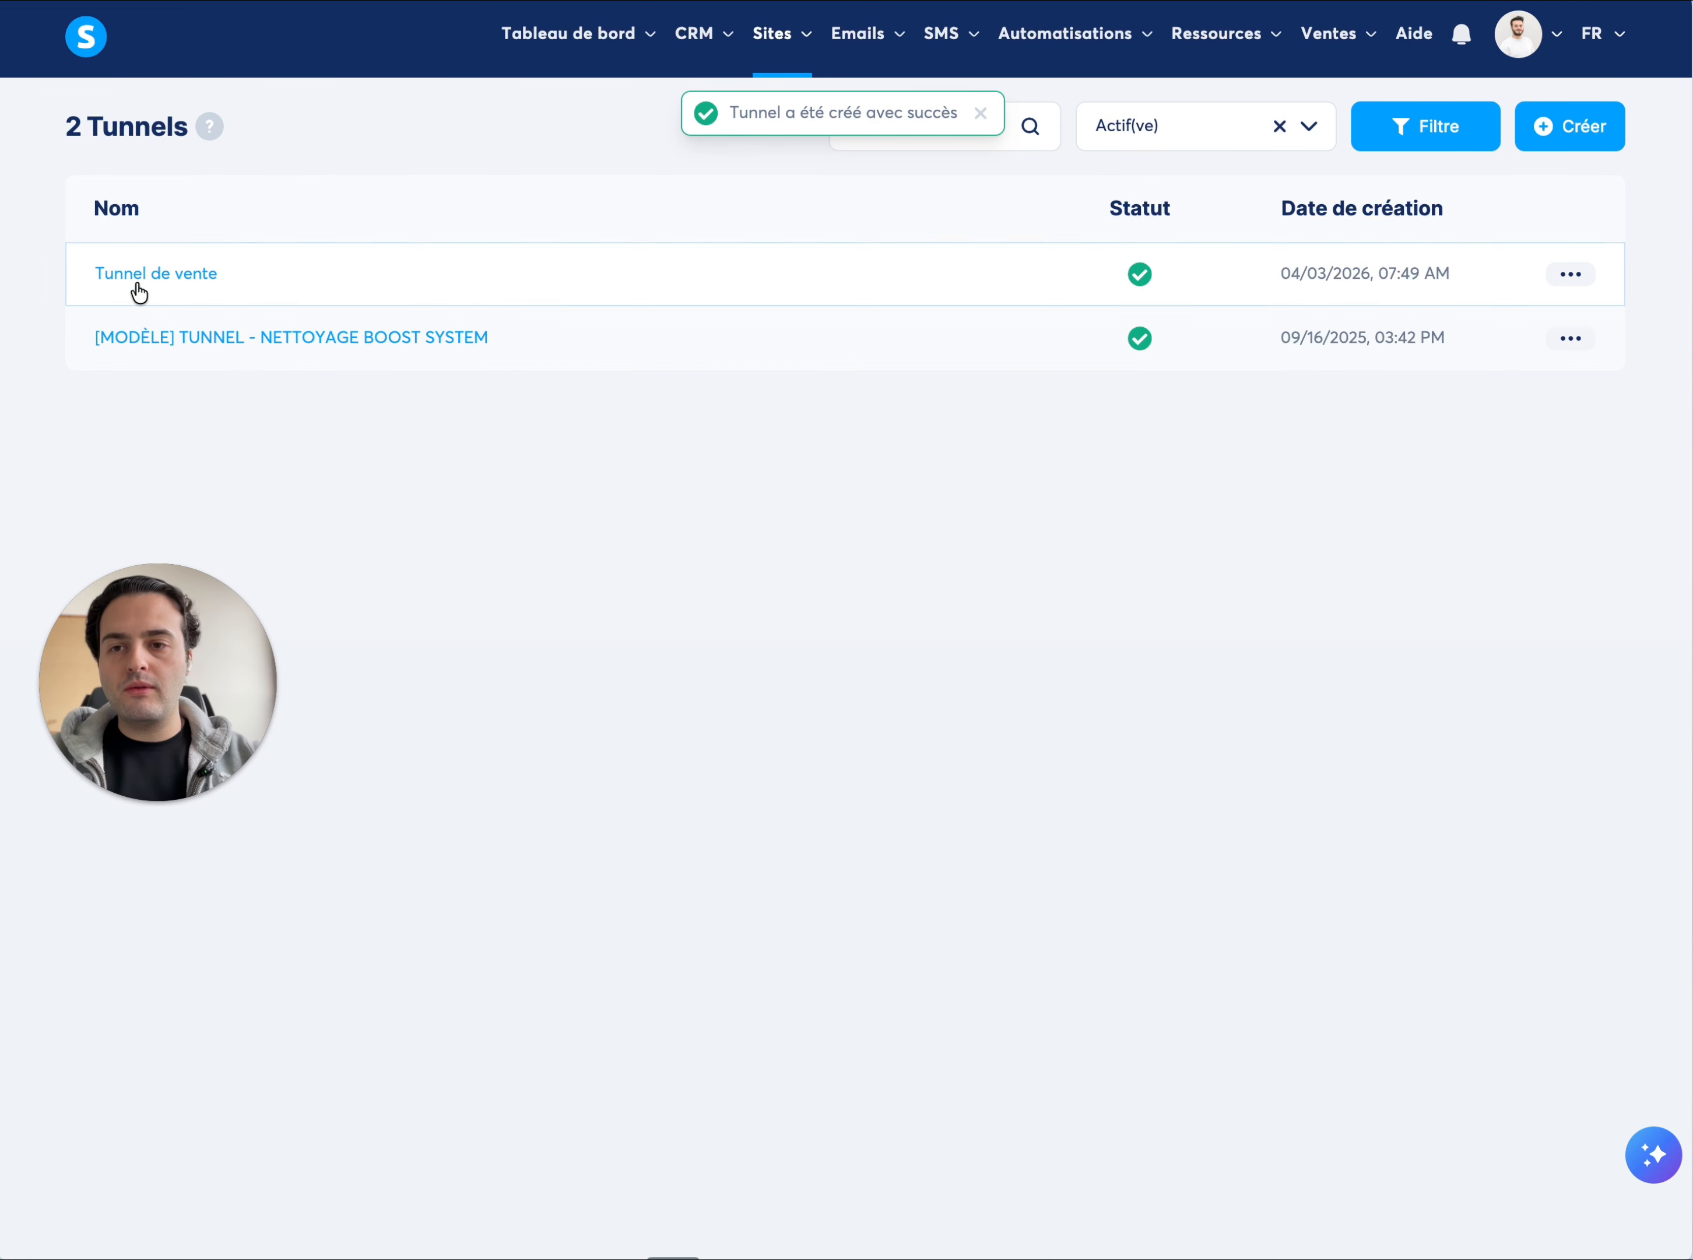
# Open the "Tunnel de vente" funnel and add a new step named "Accueil"
pyautogui.click(174, 274)
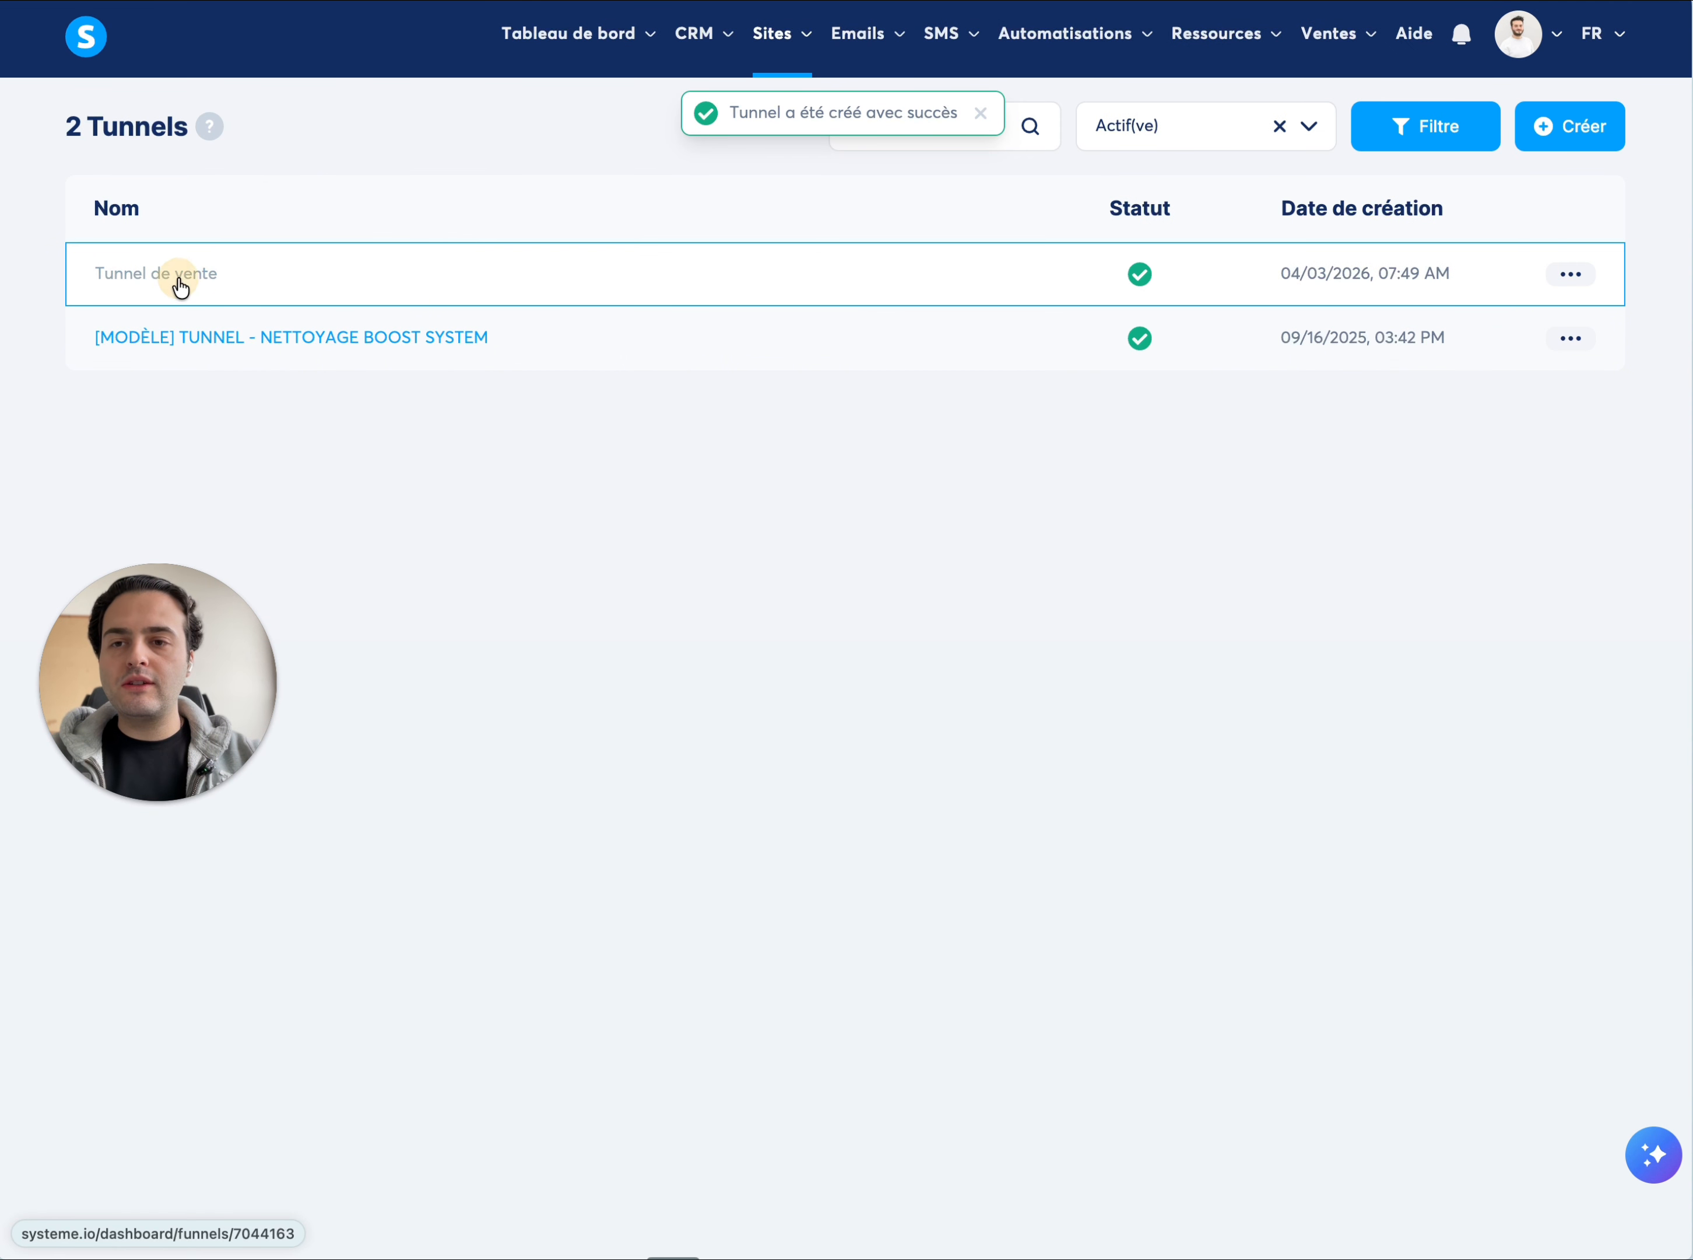
pyautogui.moveTo(184, 627)
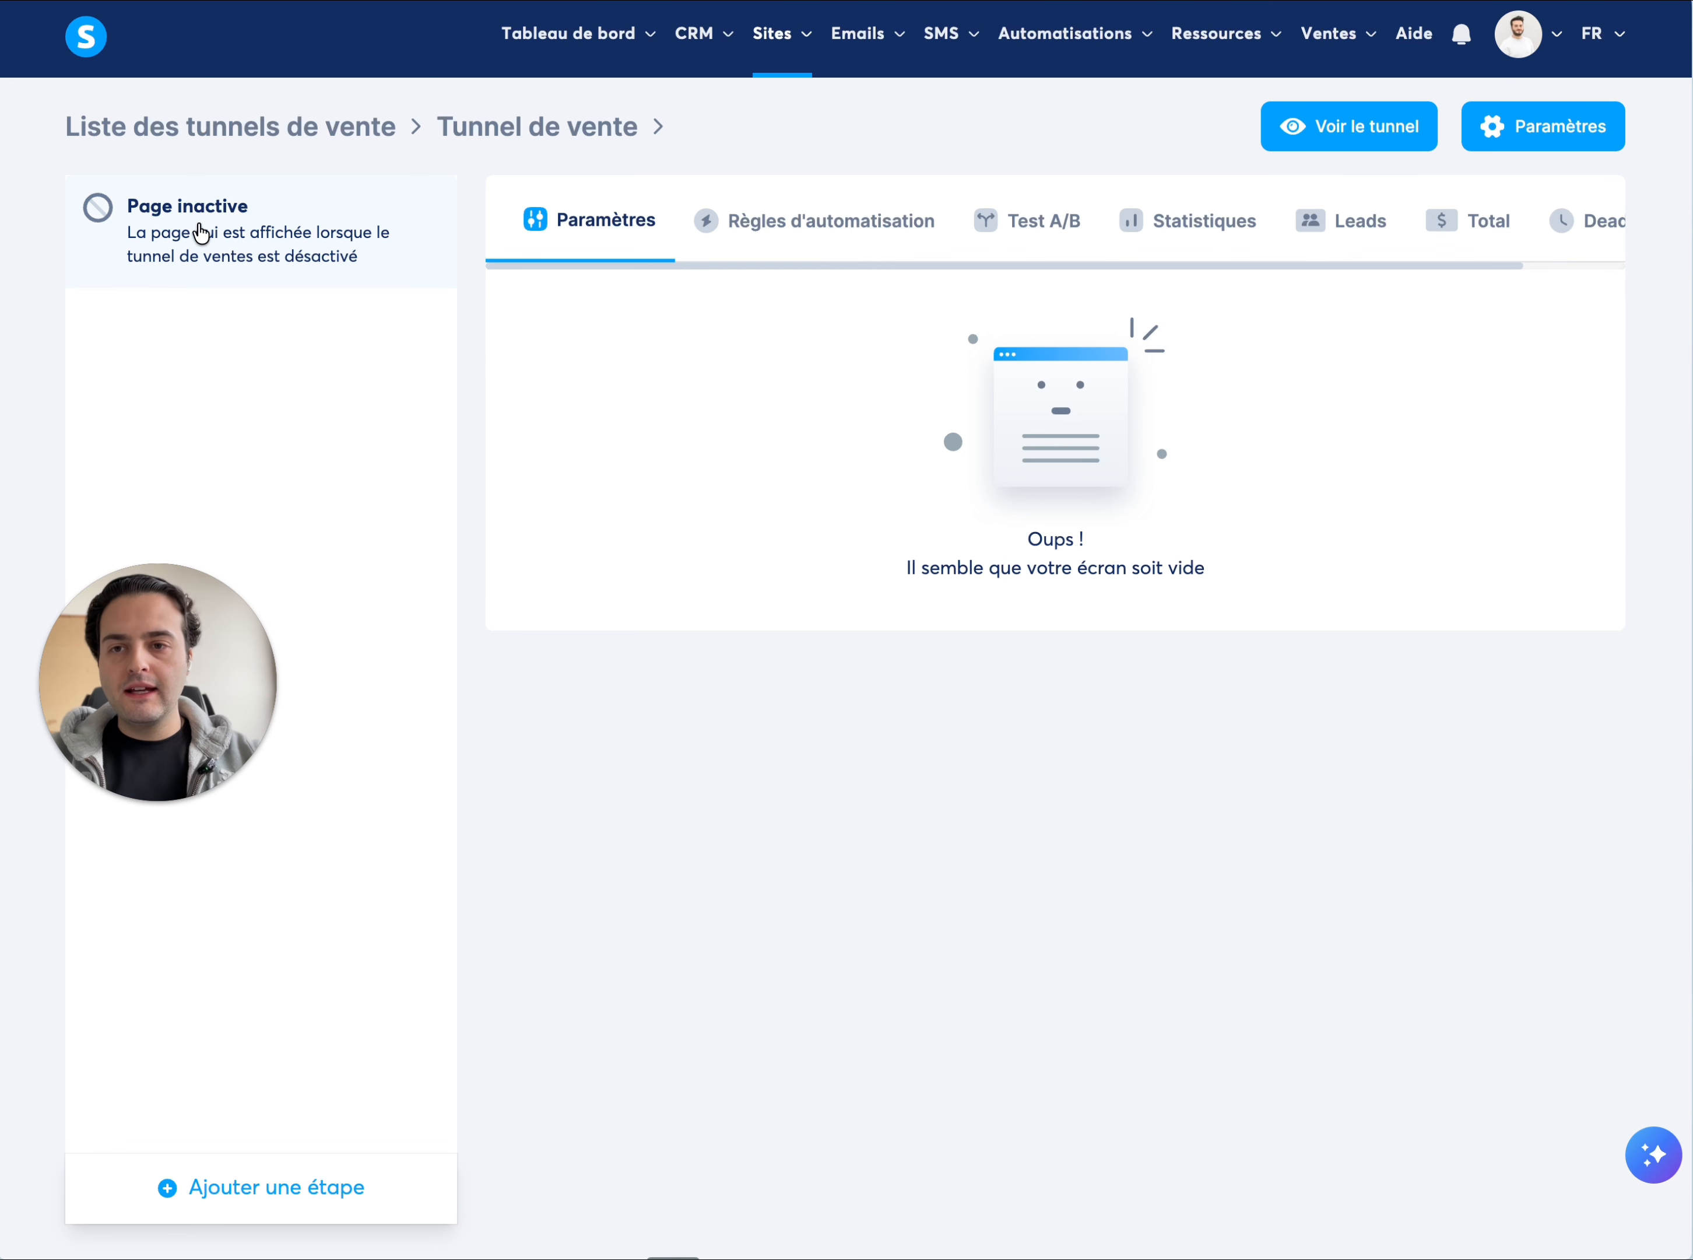
pyautogui.moveTo(186, 634); pyautogui.dragTo(1093, 1023)
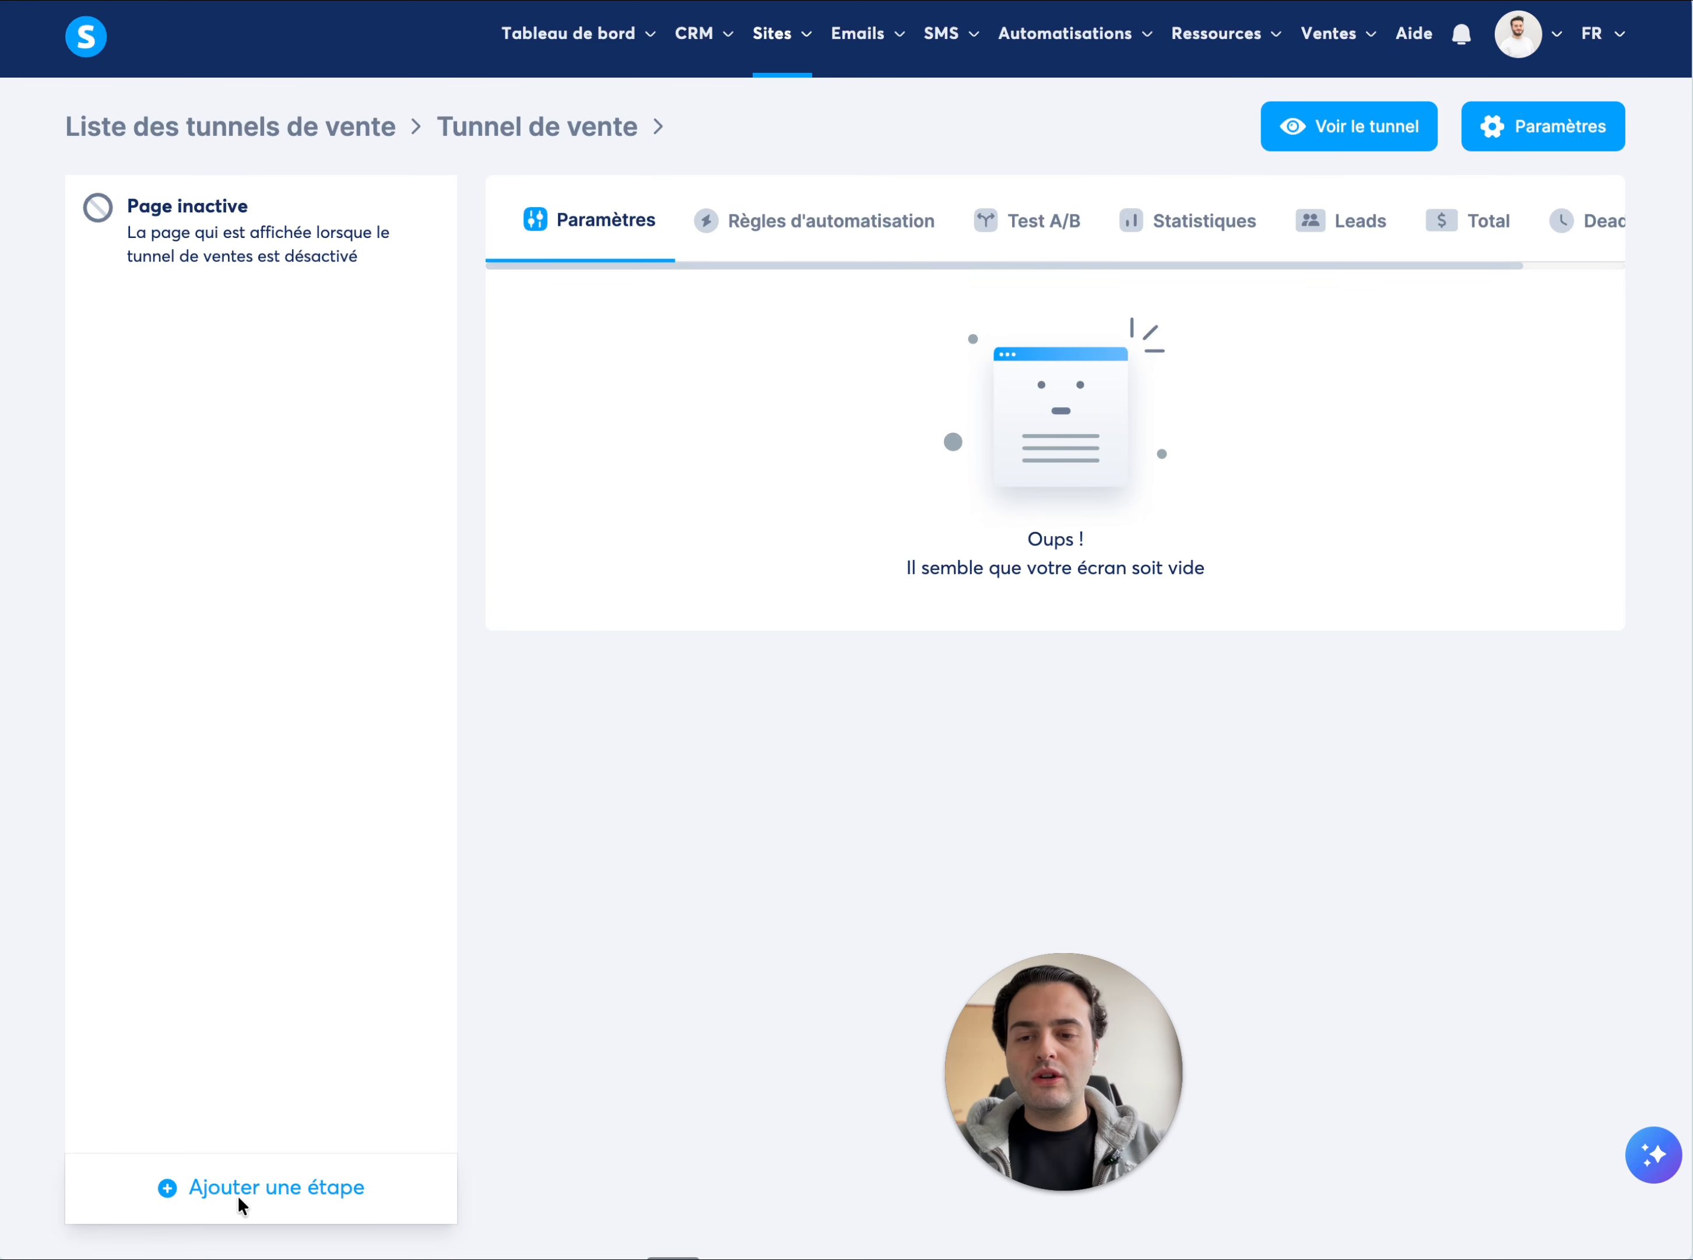
pyautogui.click(448, 1180)
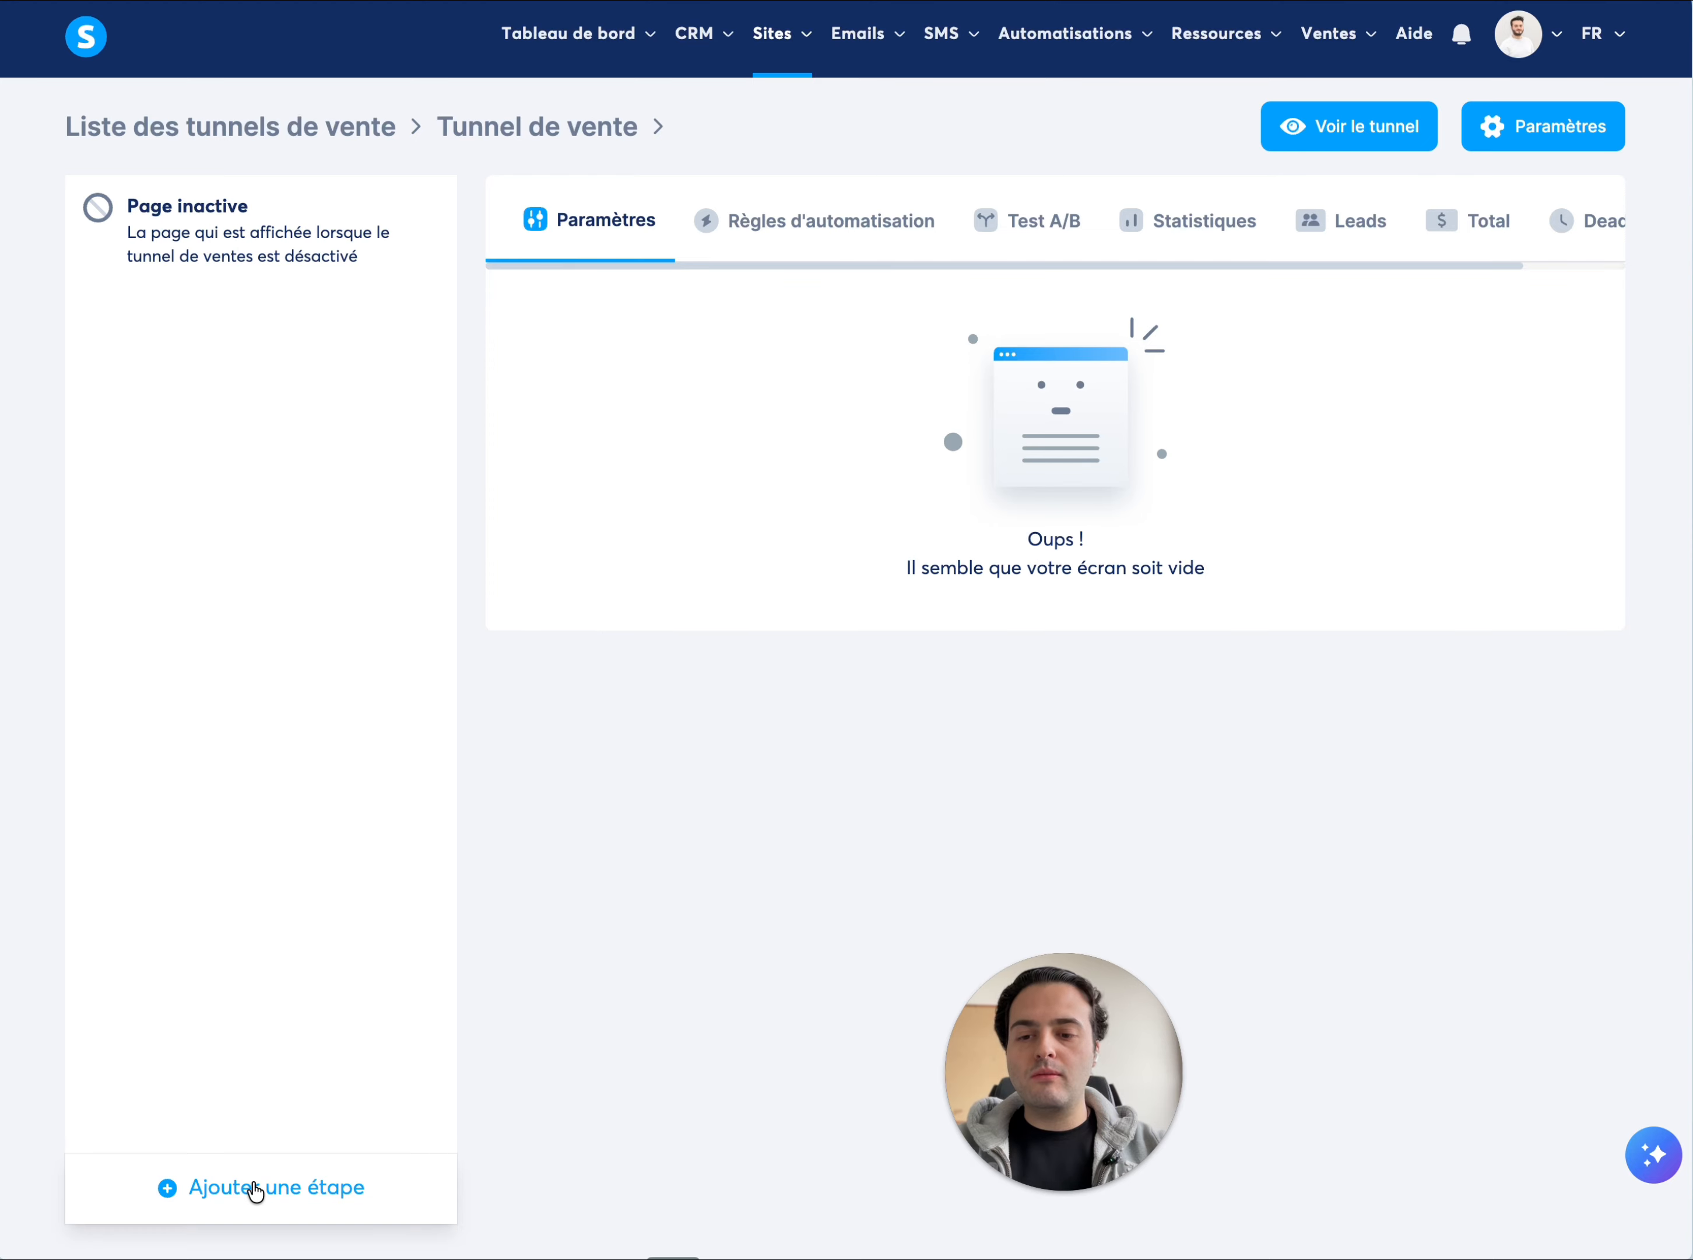
pyautogui.click(284, 1194)
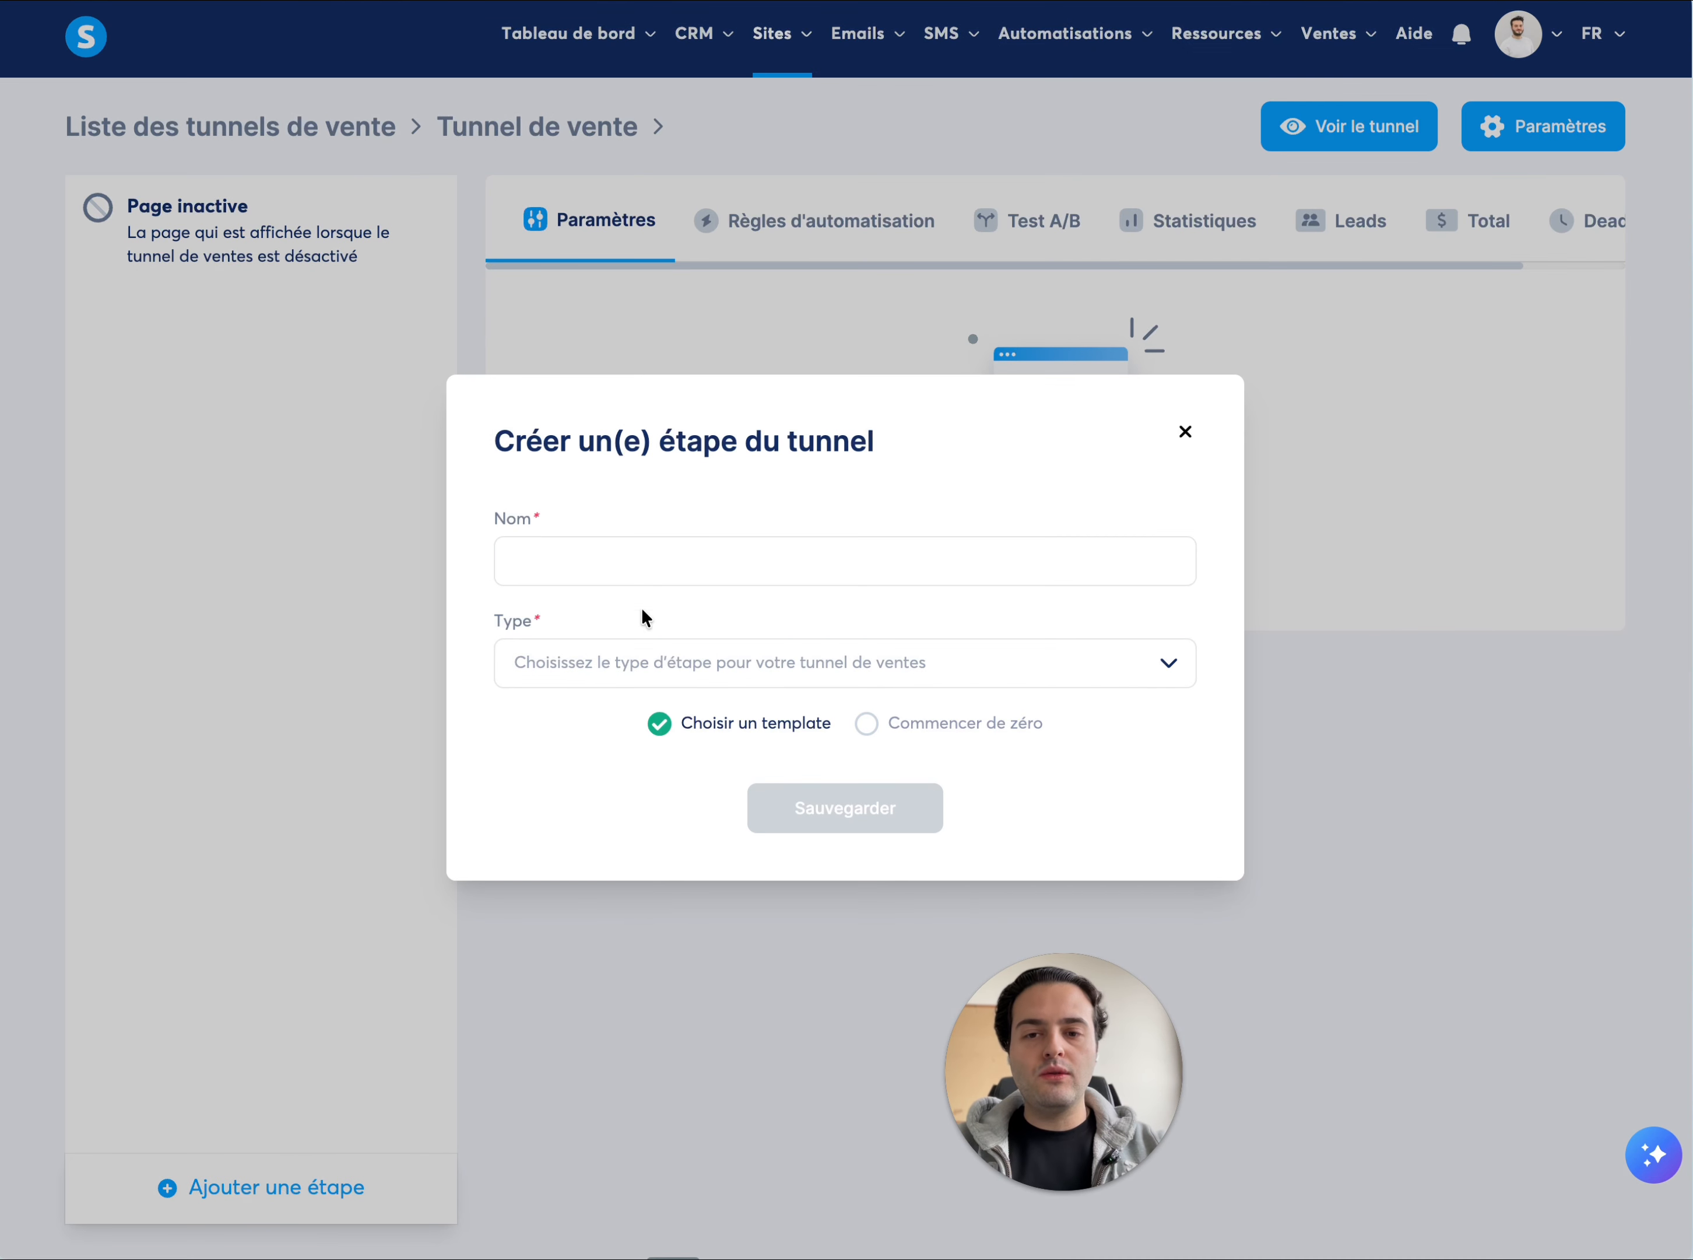
pyautogui.click(570, 562)
pyautogui.write('Accueil')
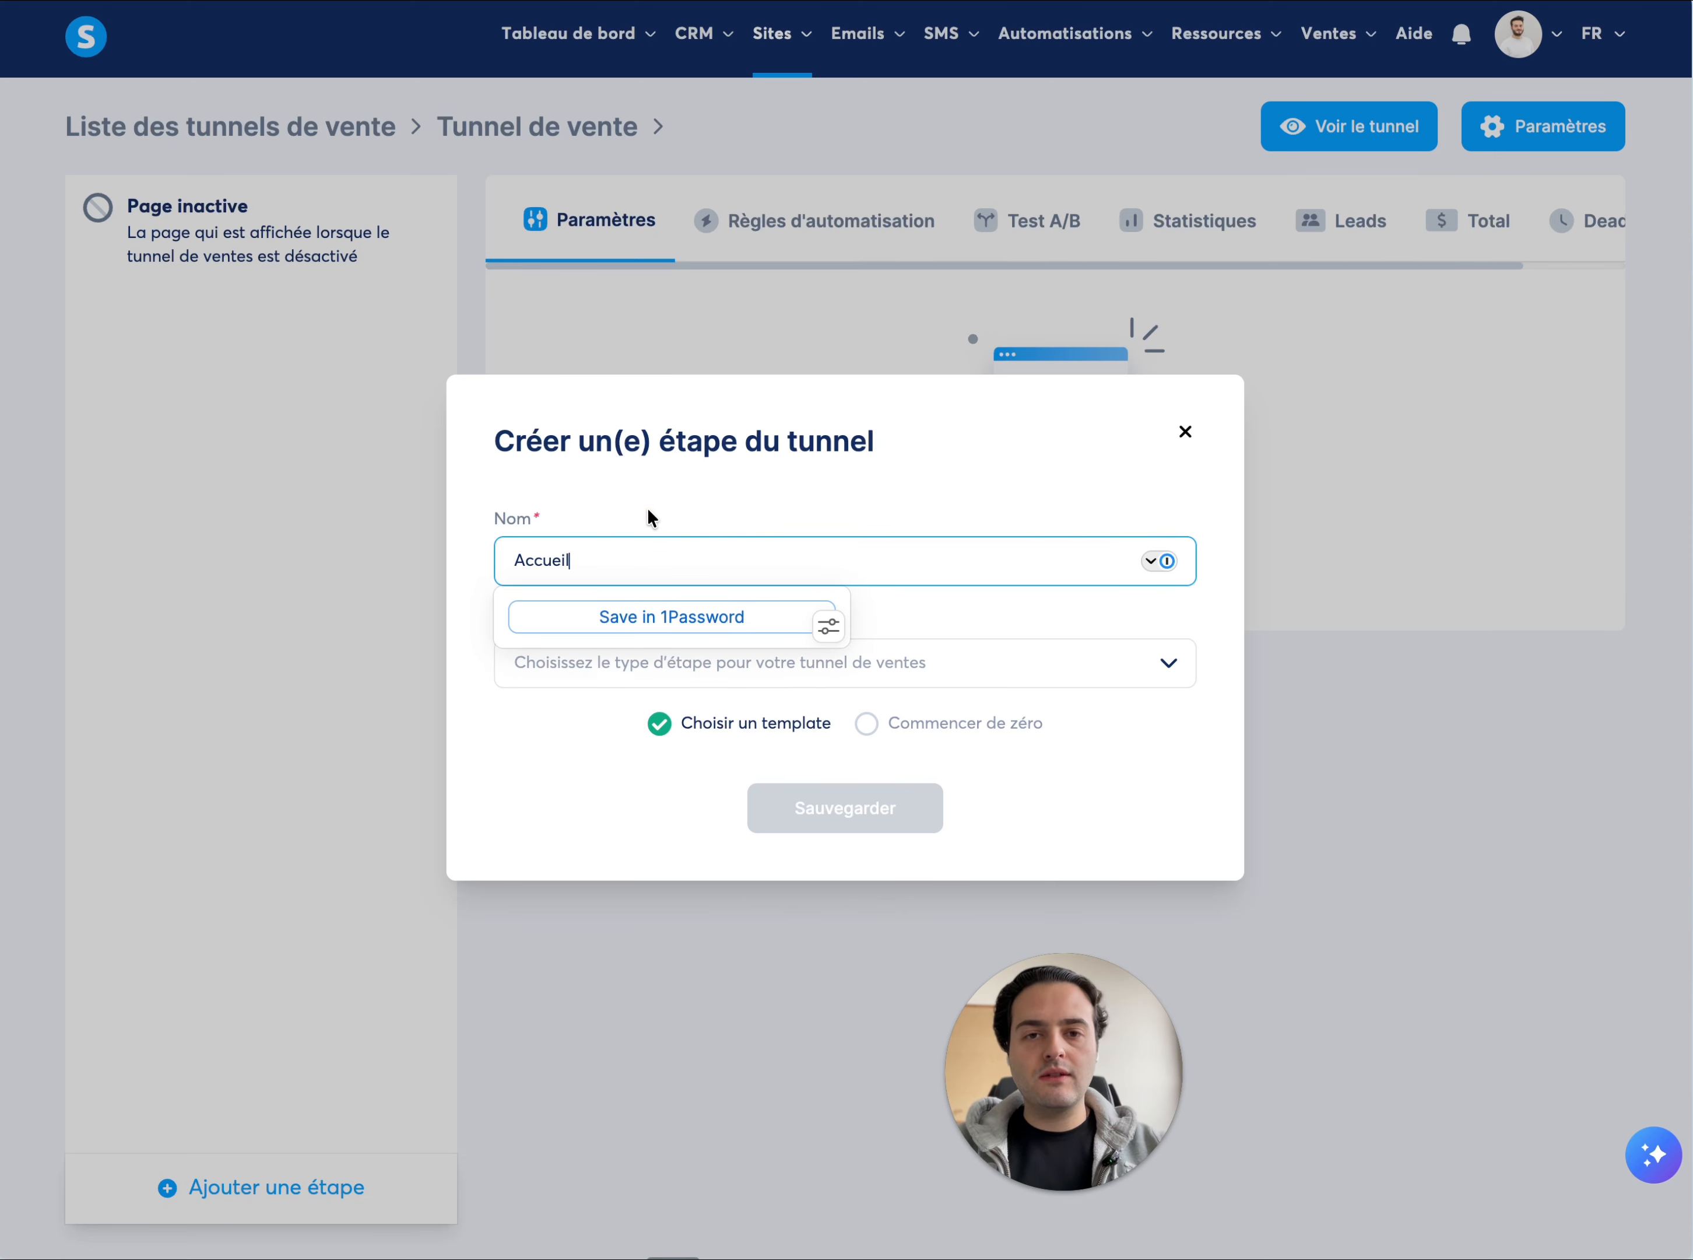
pyautogui.click(1028, 753)
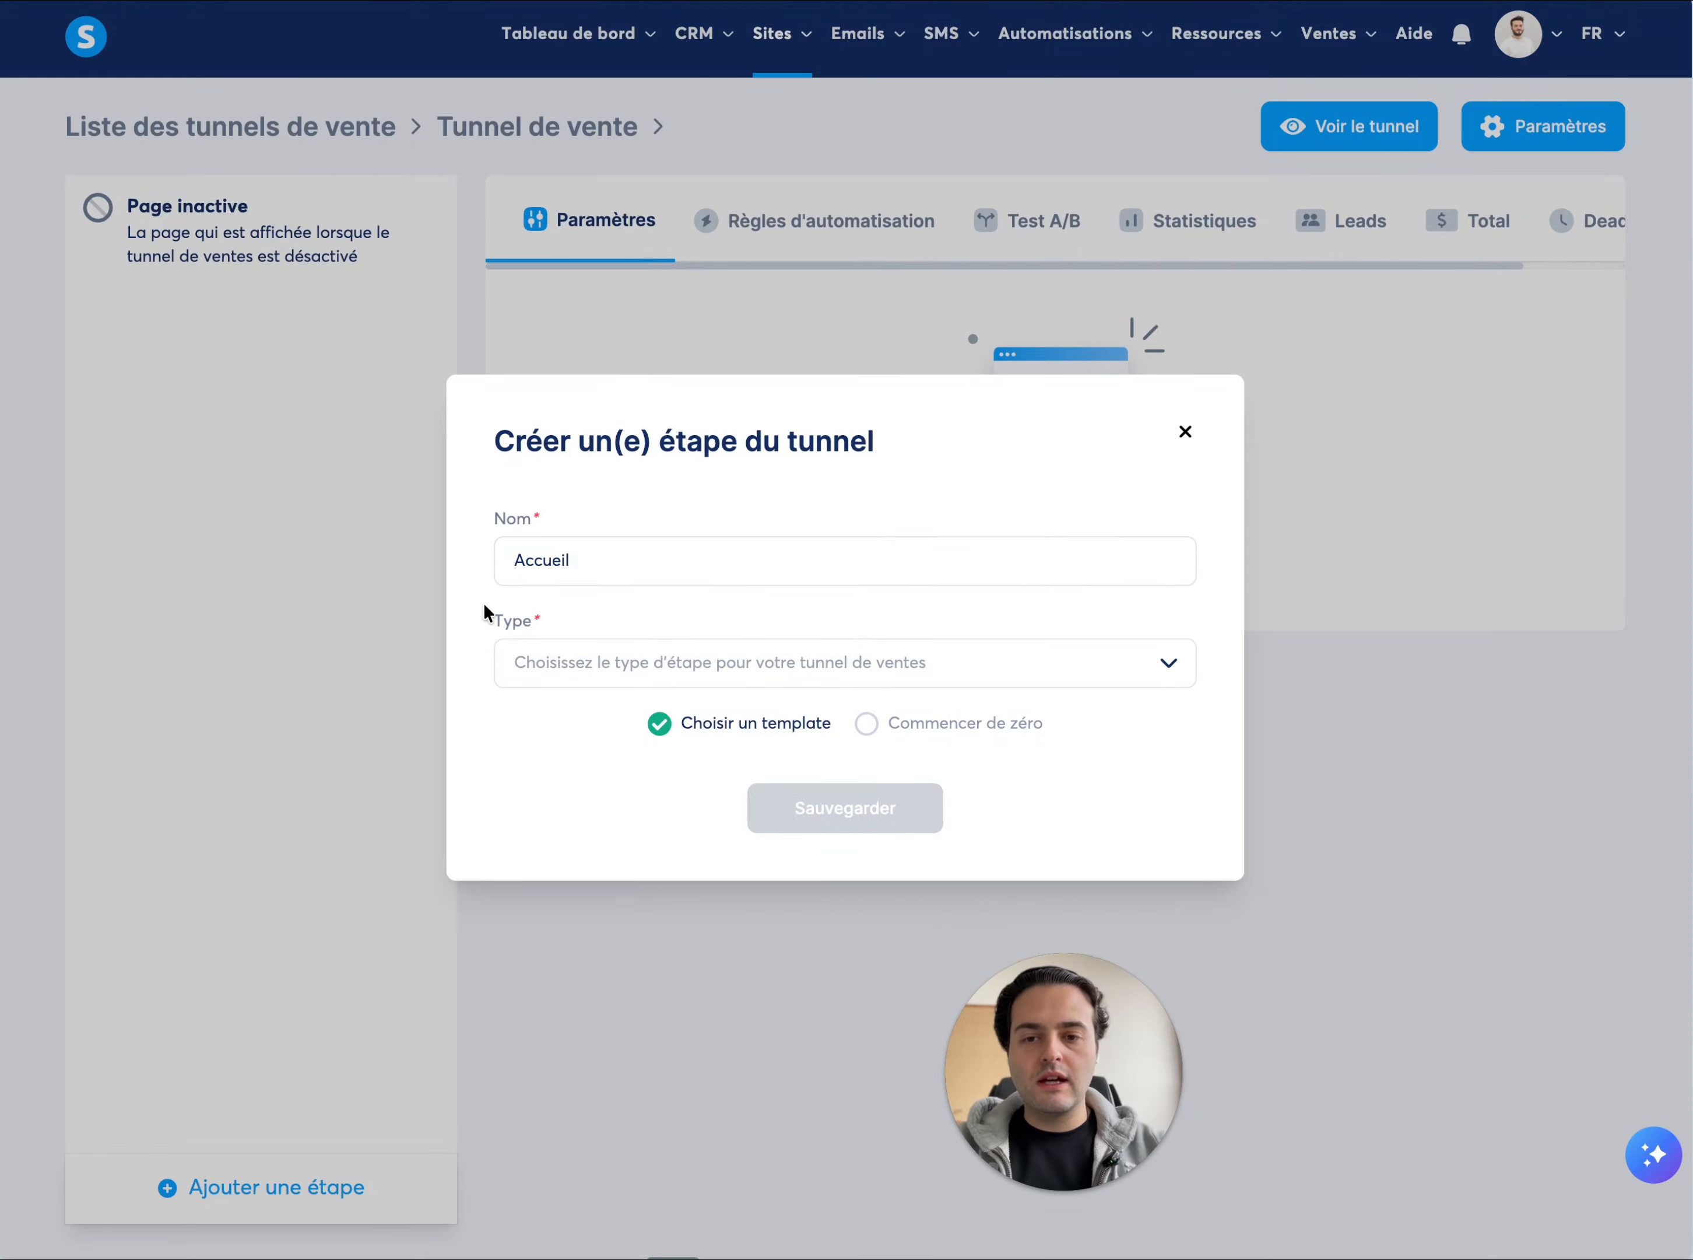
# Set the new step's type to the opt-in "Page de capture", choose "Commencer de zéro", and save it
pyautogui.click(554, 663)
pyautogui.scroll(-2, 601, 820)
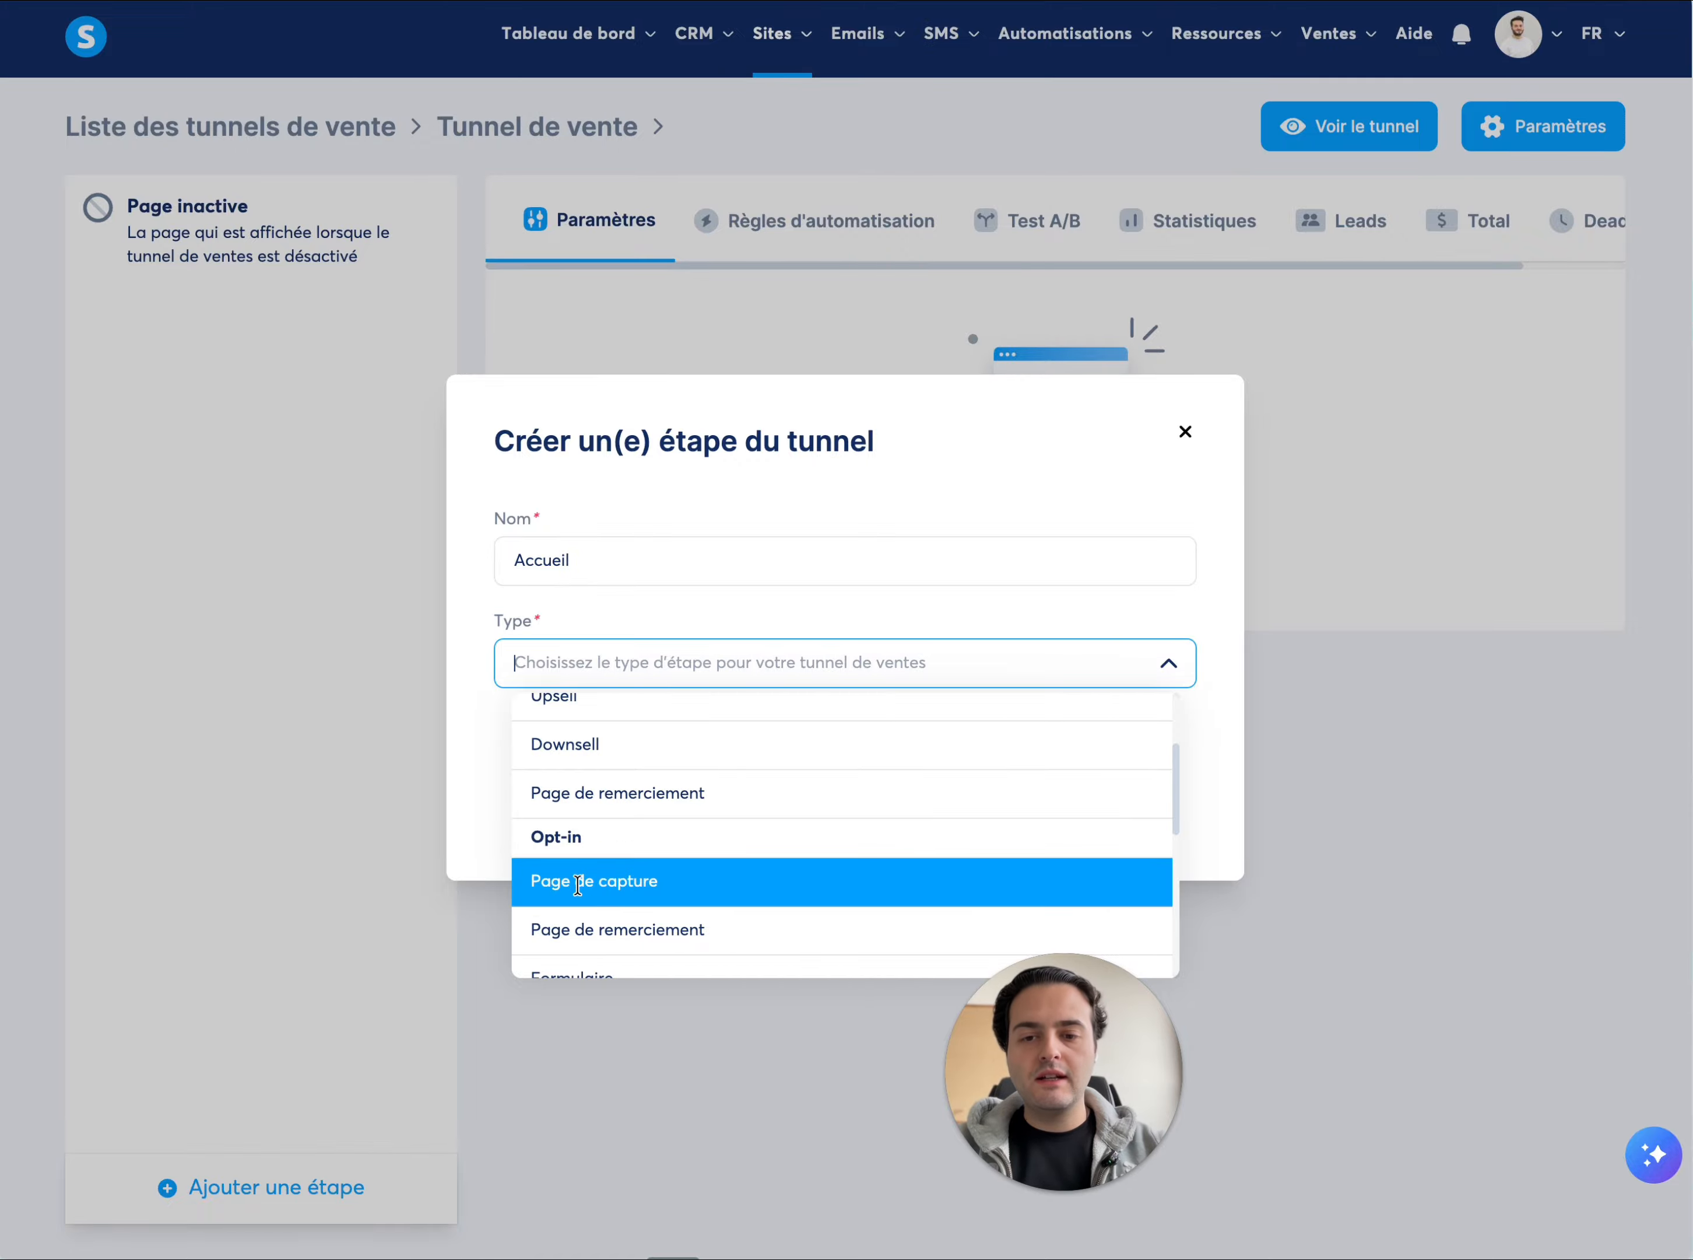
pyautogui.click(580, 882)
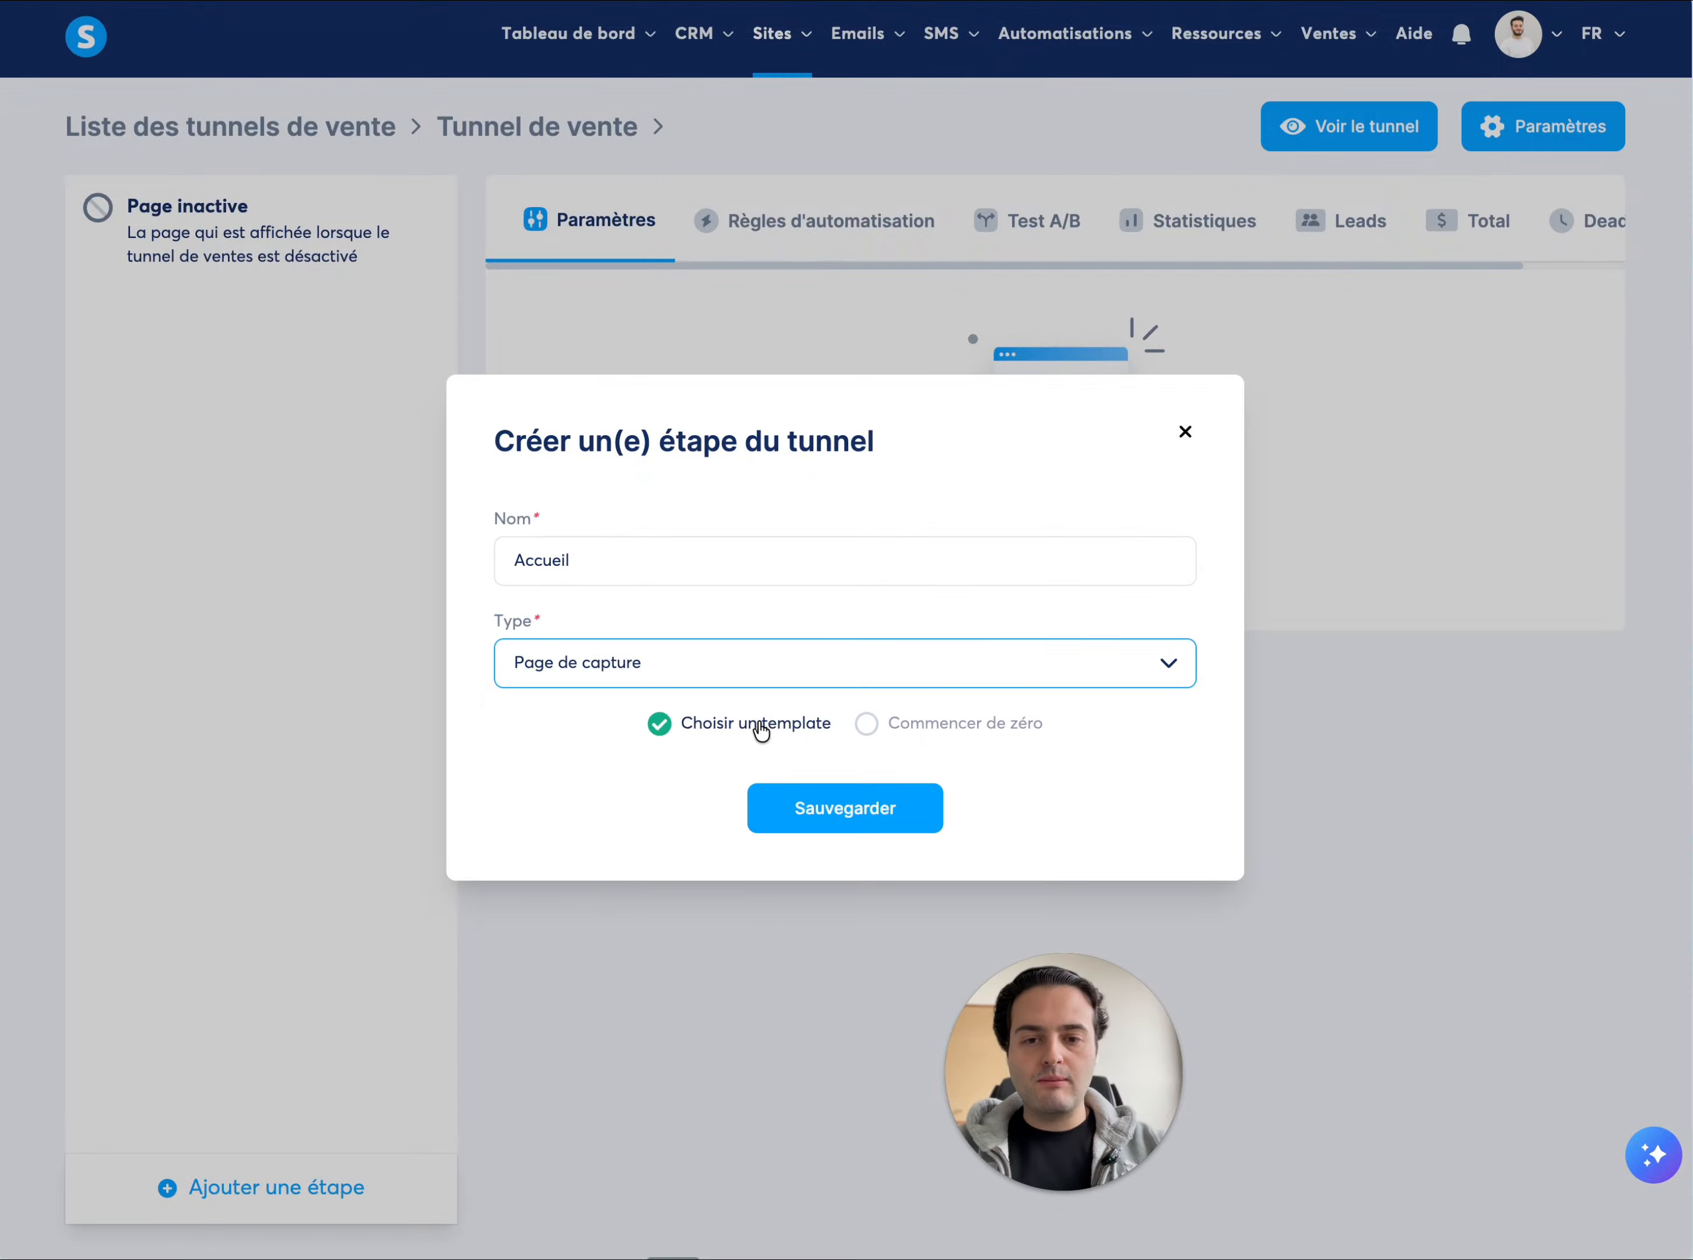
pyautogui.click(903, 728)
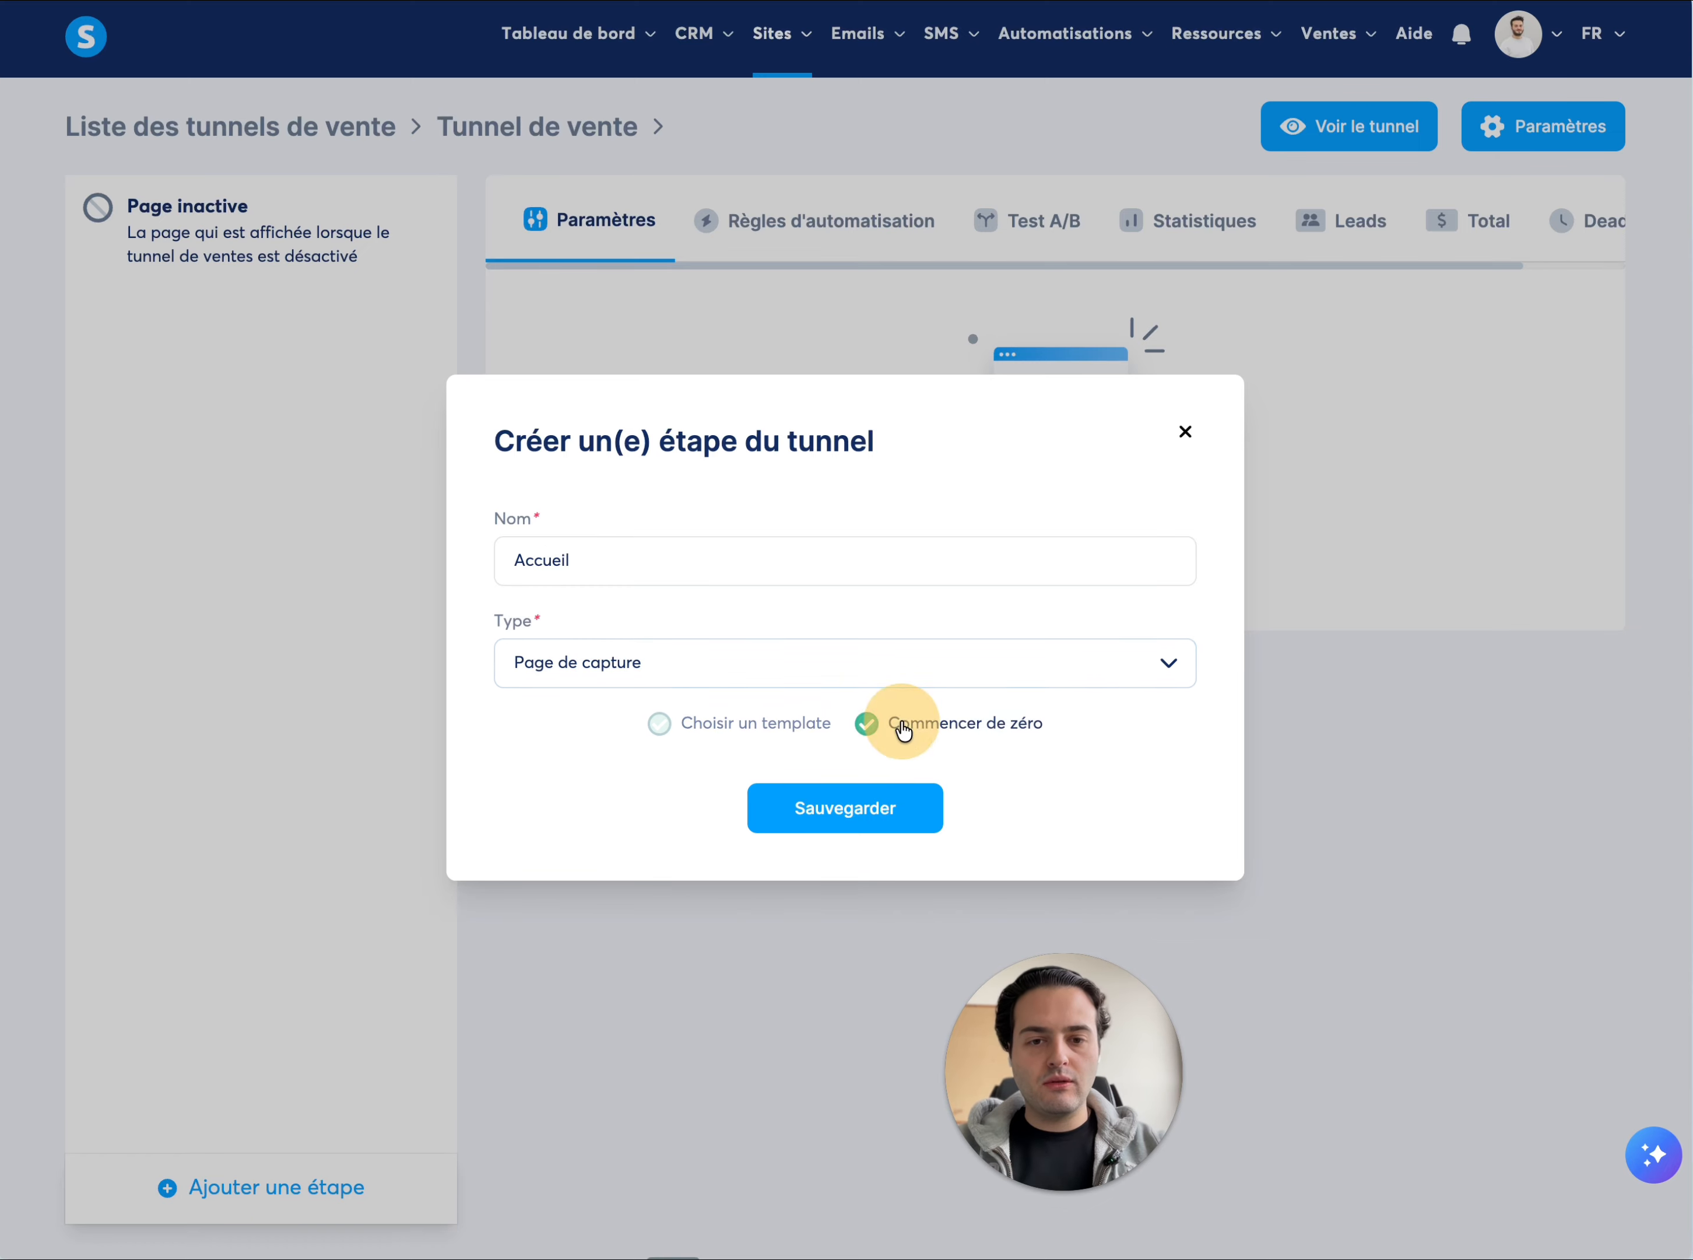
pyautogui.click(874, 816)
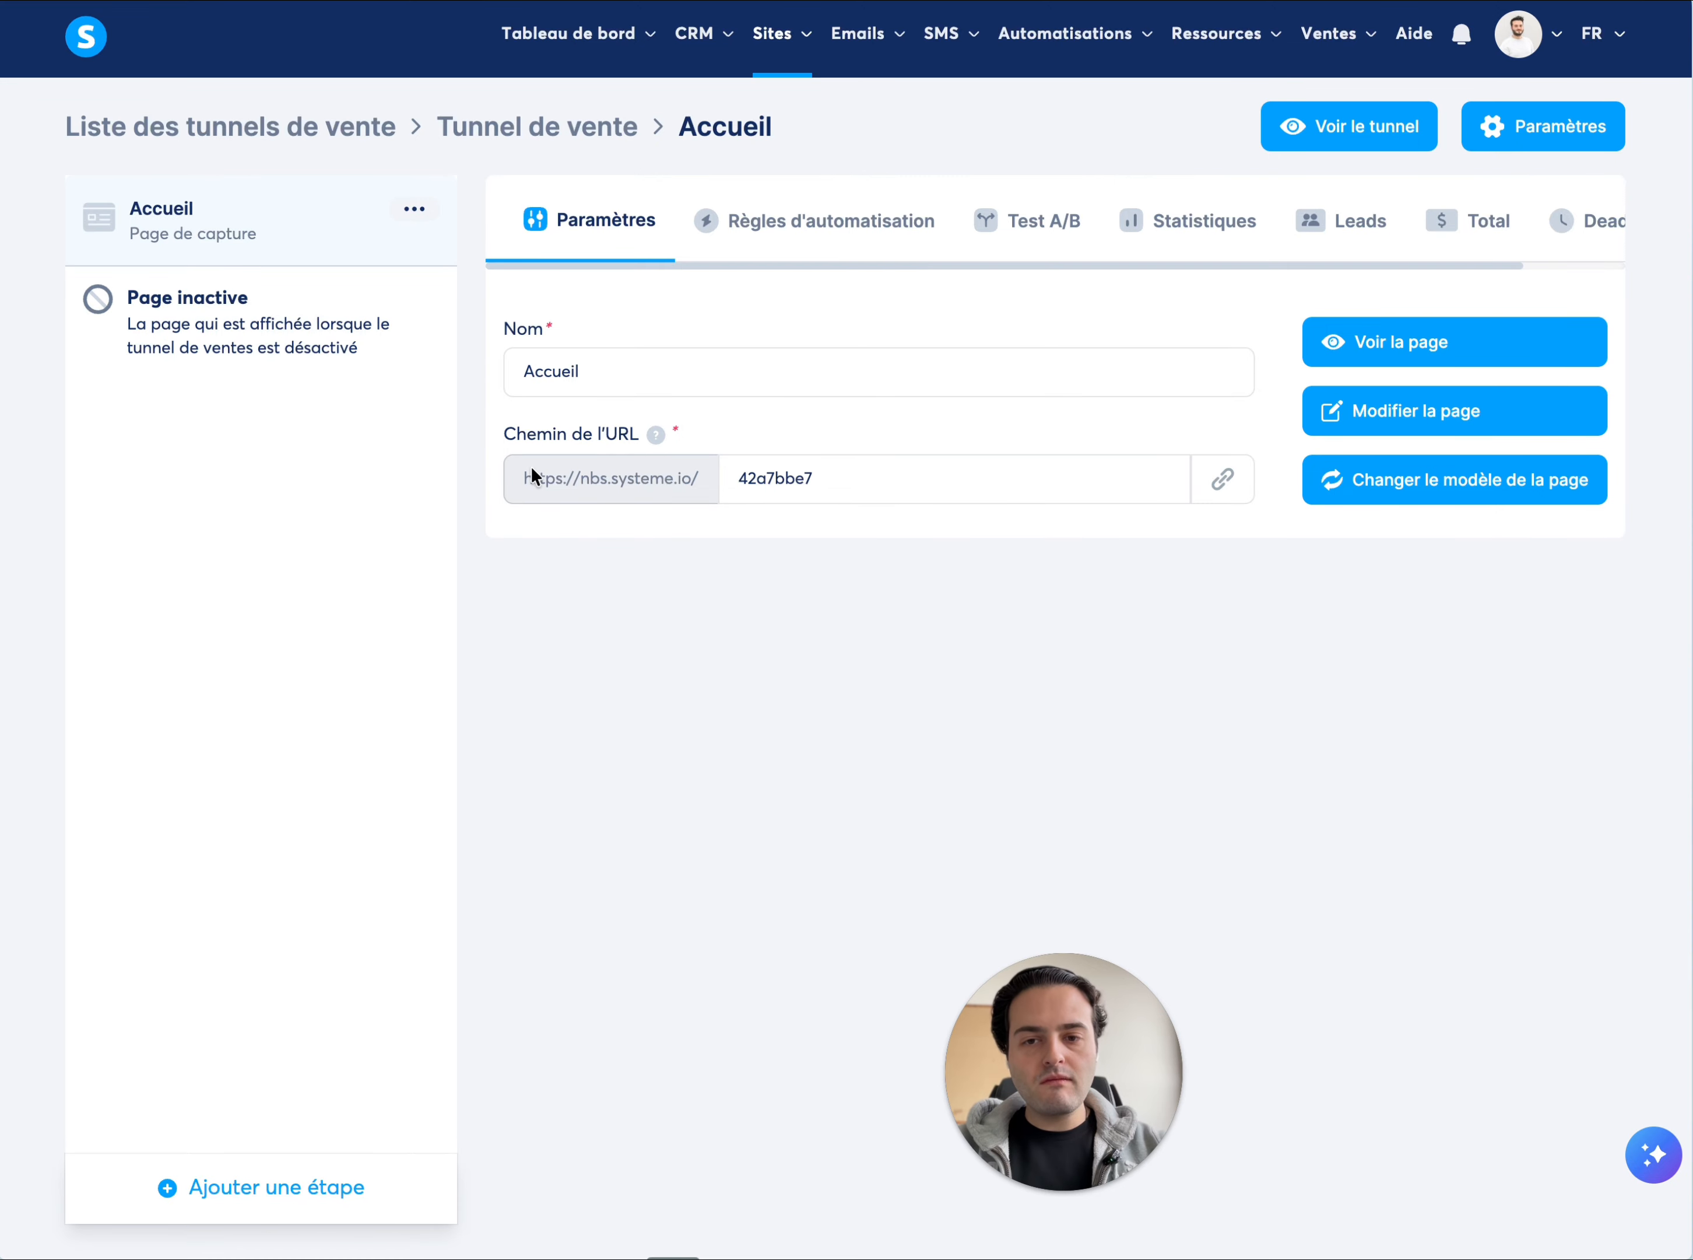
# Copy the Accueil page's link and inspect the full URL in a new tab's address field without opening it
pyautogui.moveTo(546, 477); pyautogui.dragTo(873, 482)
pyautogui.click(1223, 478)
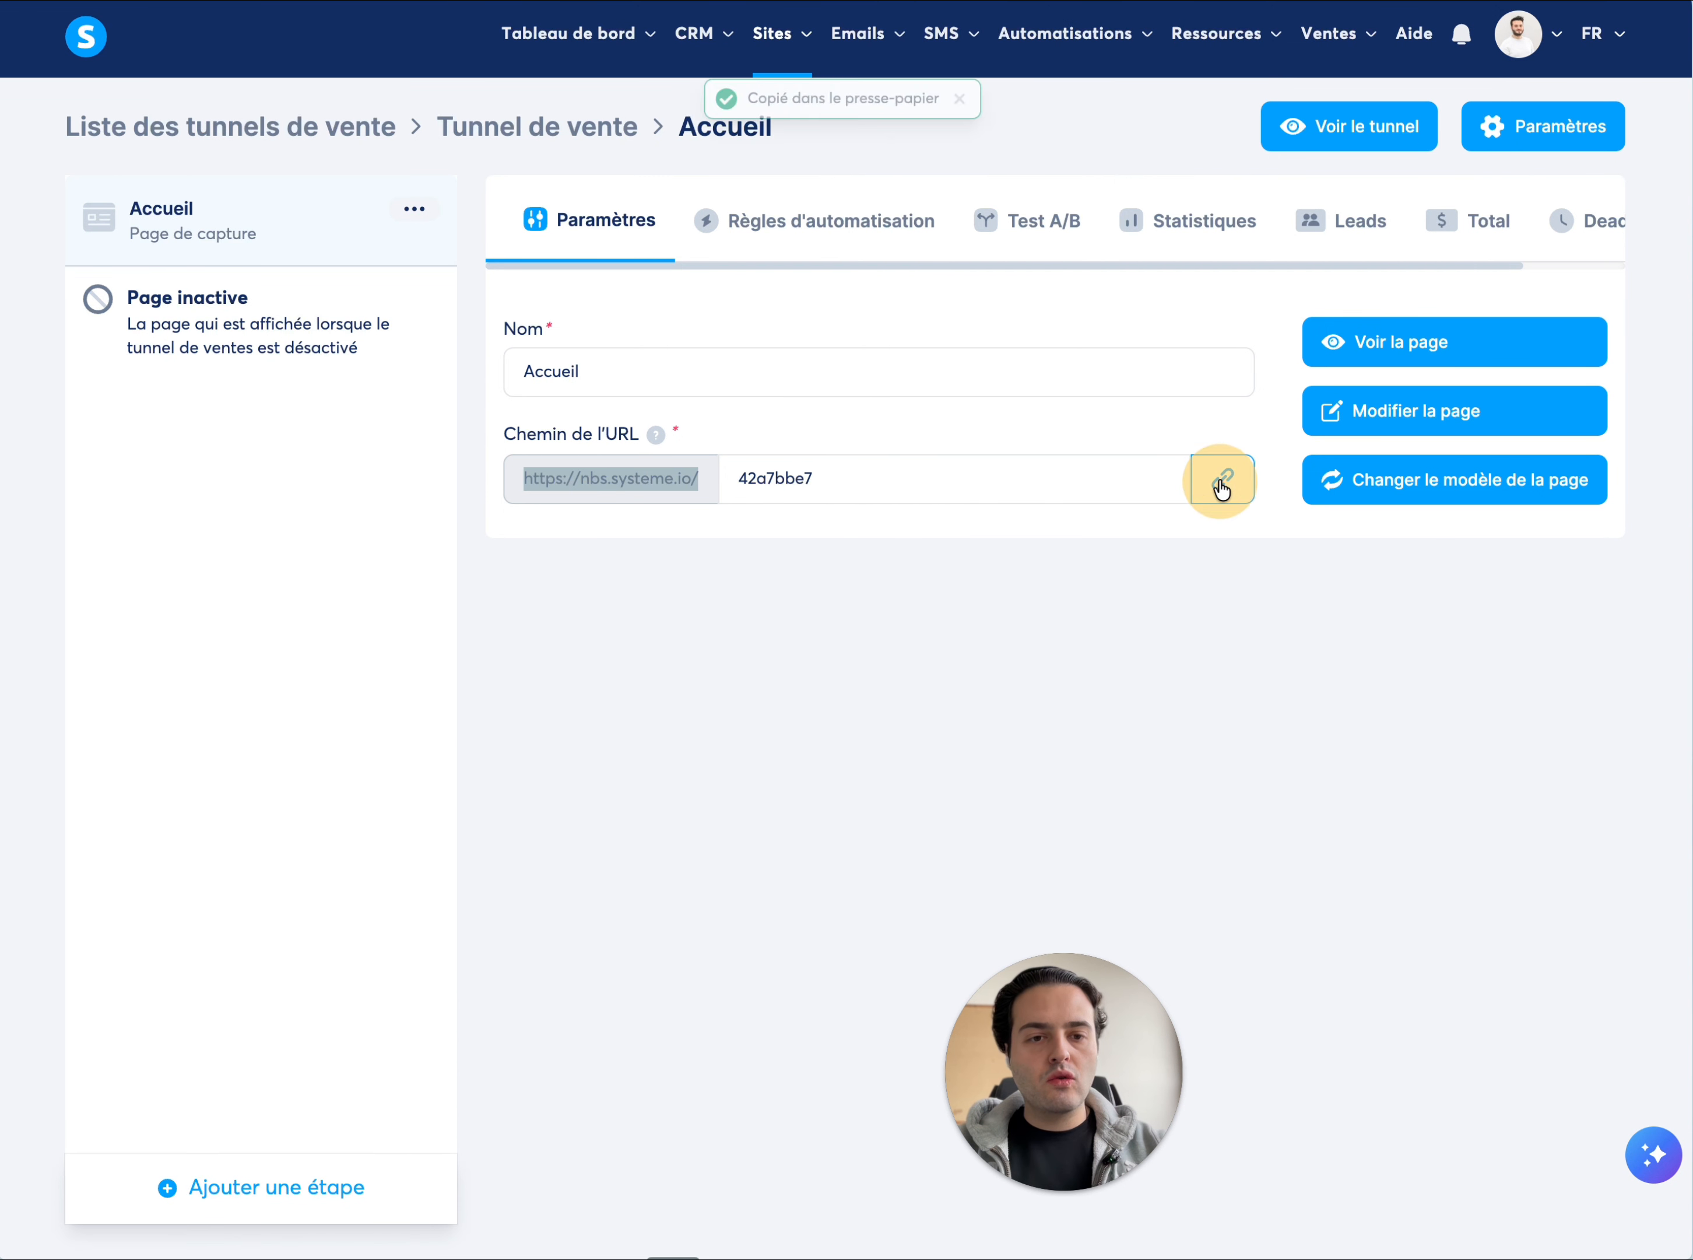
pyautogui.click(876, 600)
pyautogui.press('super+t')
pyautogui.write('https://nbs.systeme.io/42a7bbe7')
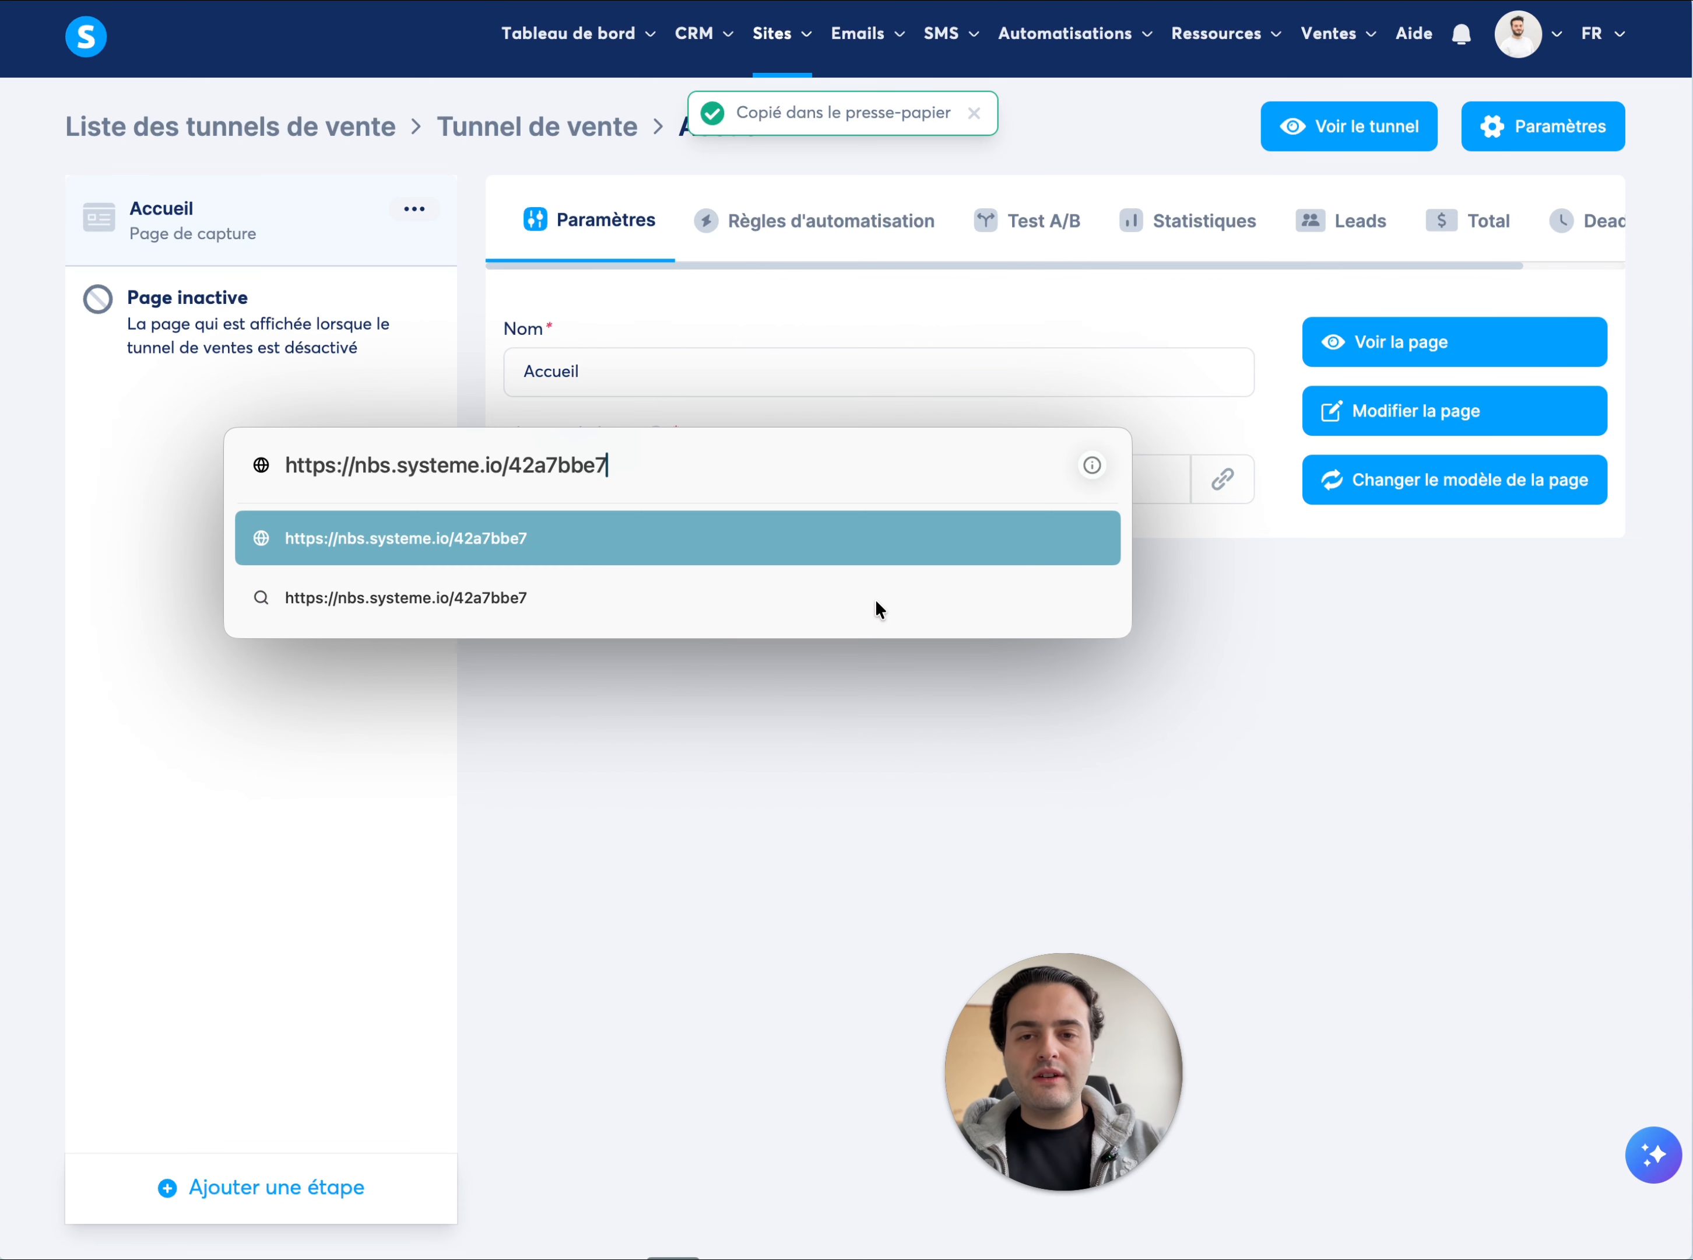
pyautogui.moveTo(431, 463); pyautogui.dragTo(592, 473)
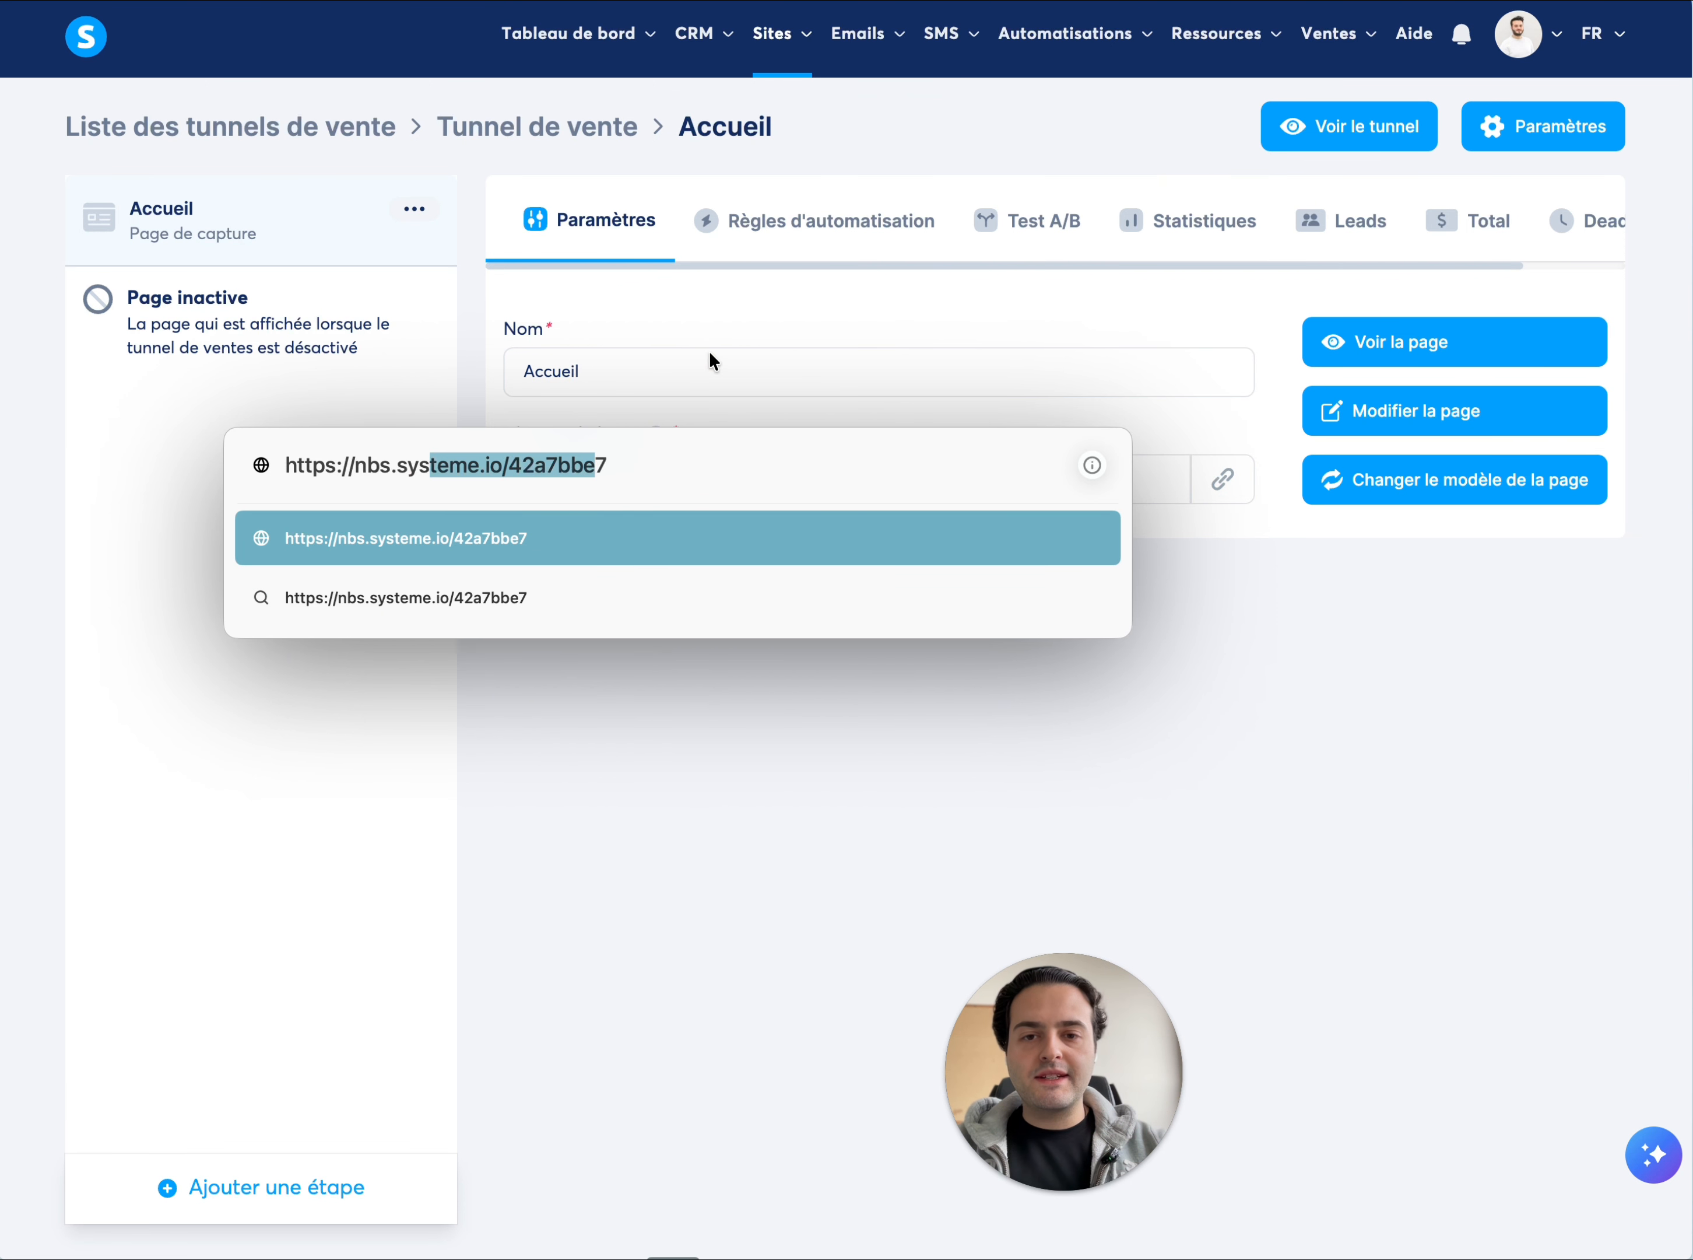
pyautogui.click(727, 335)
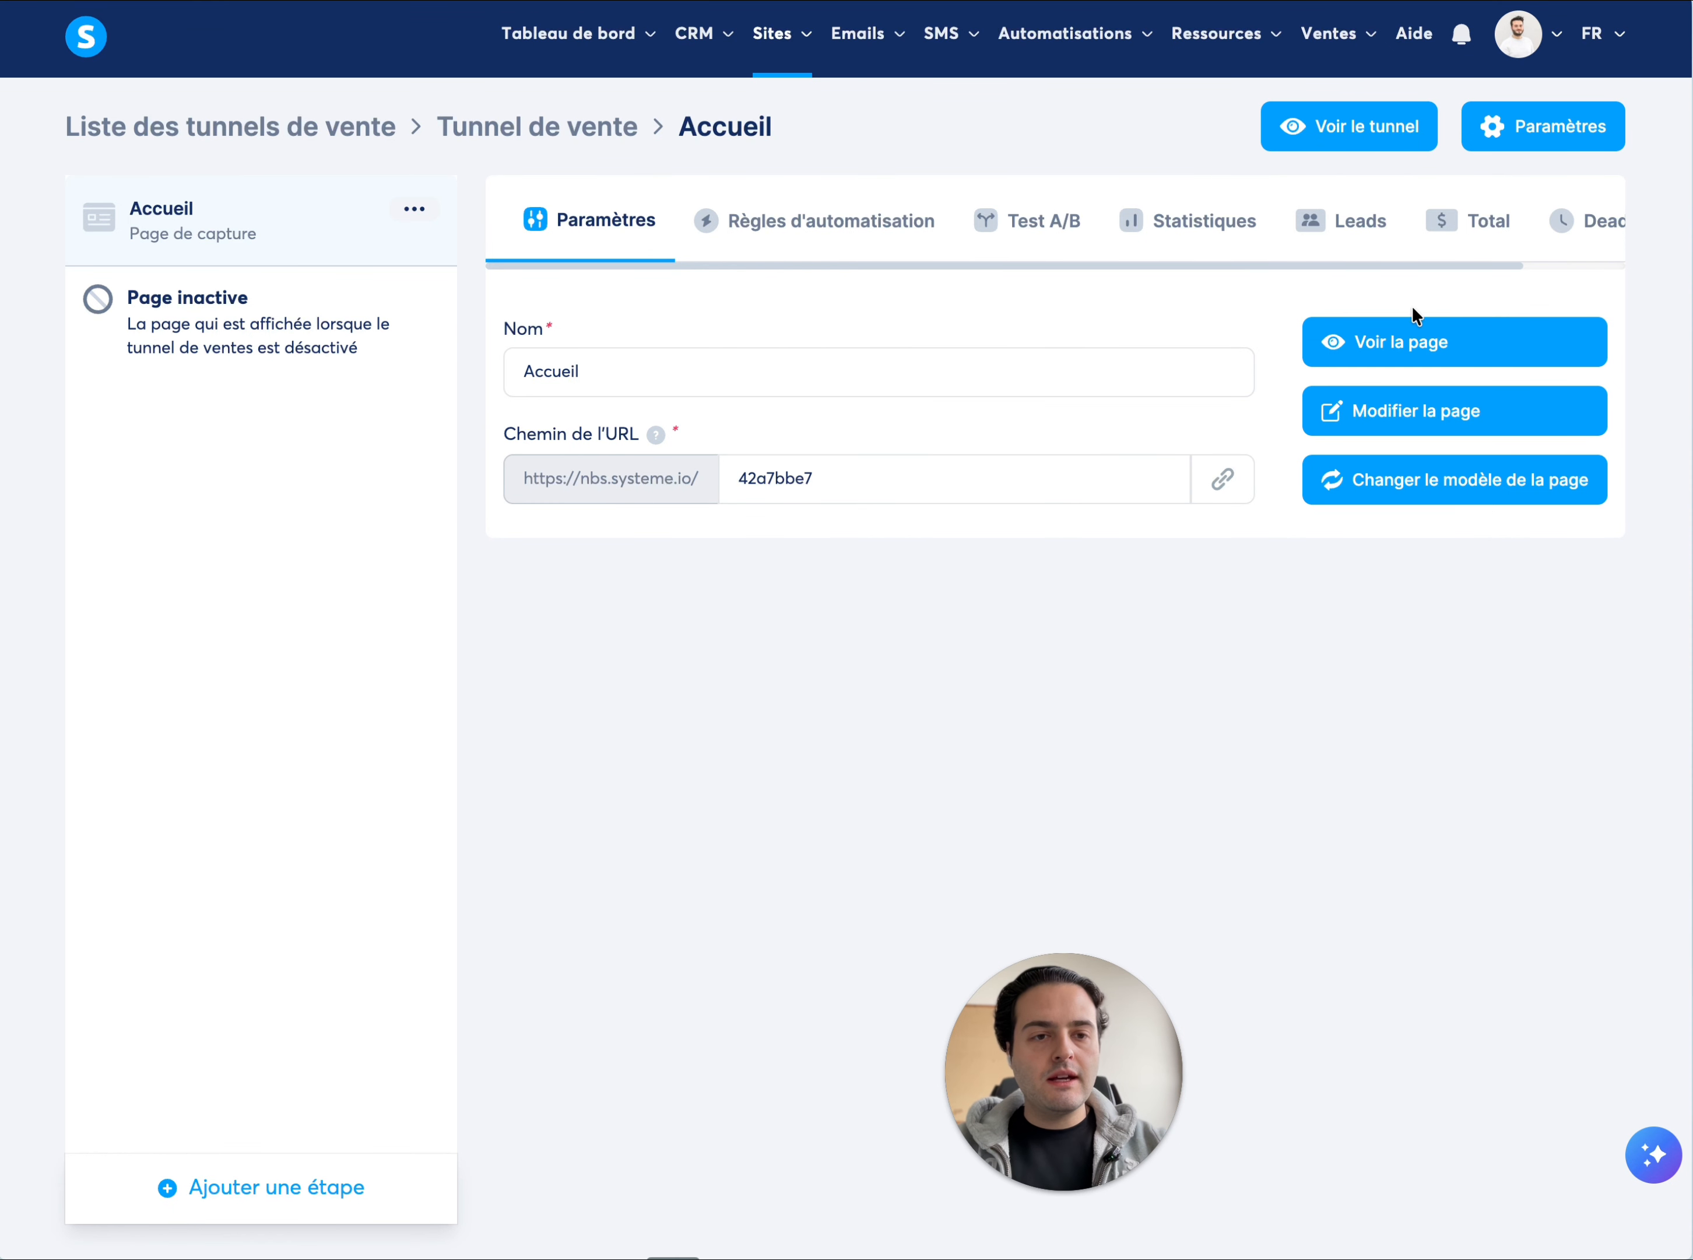
# Open the Accueil page for editing and add two Titre elements, one below the other, to the empty section
pyautogui.click(1375, 416)
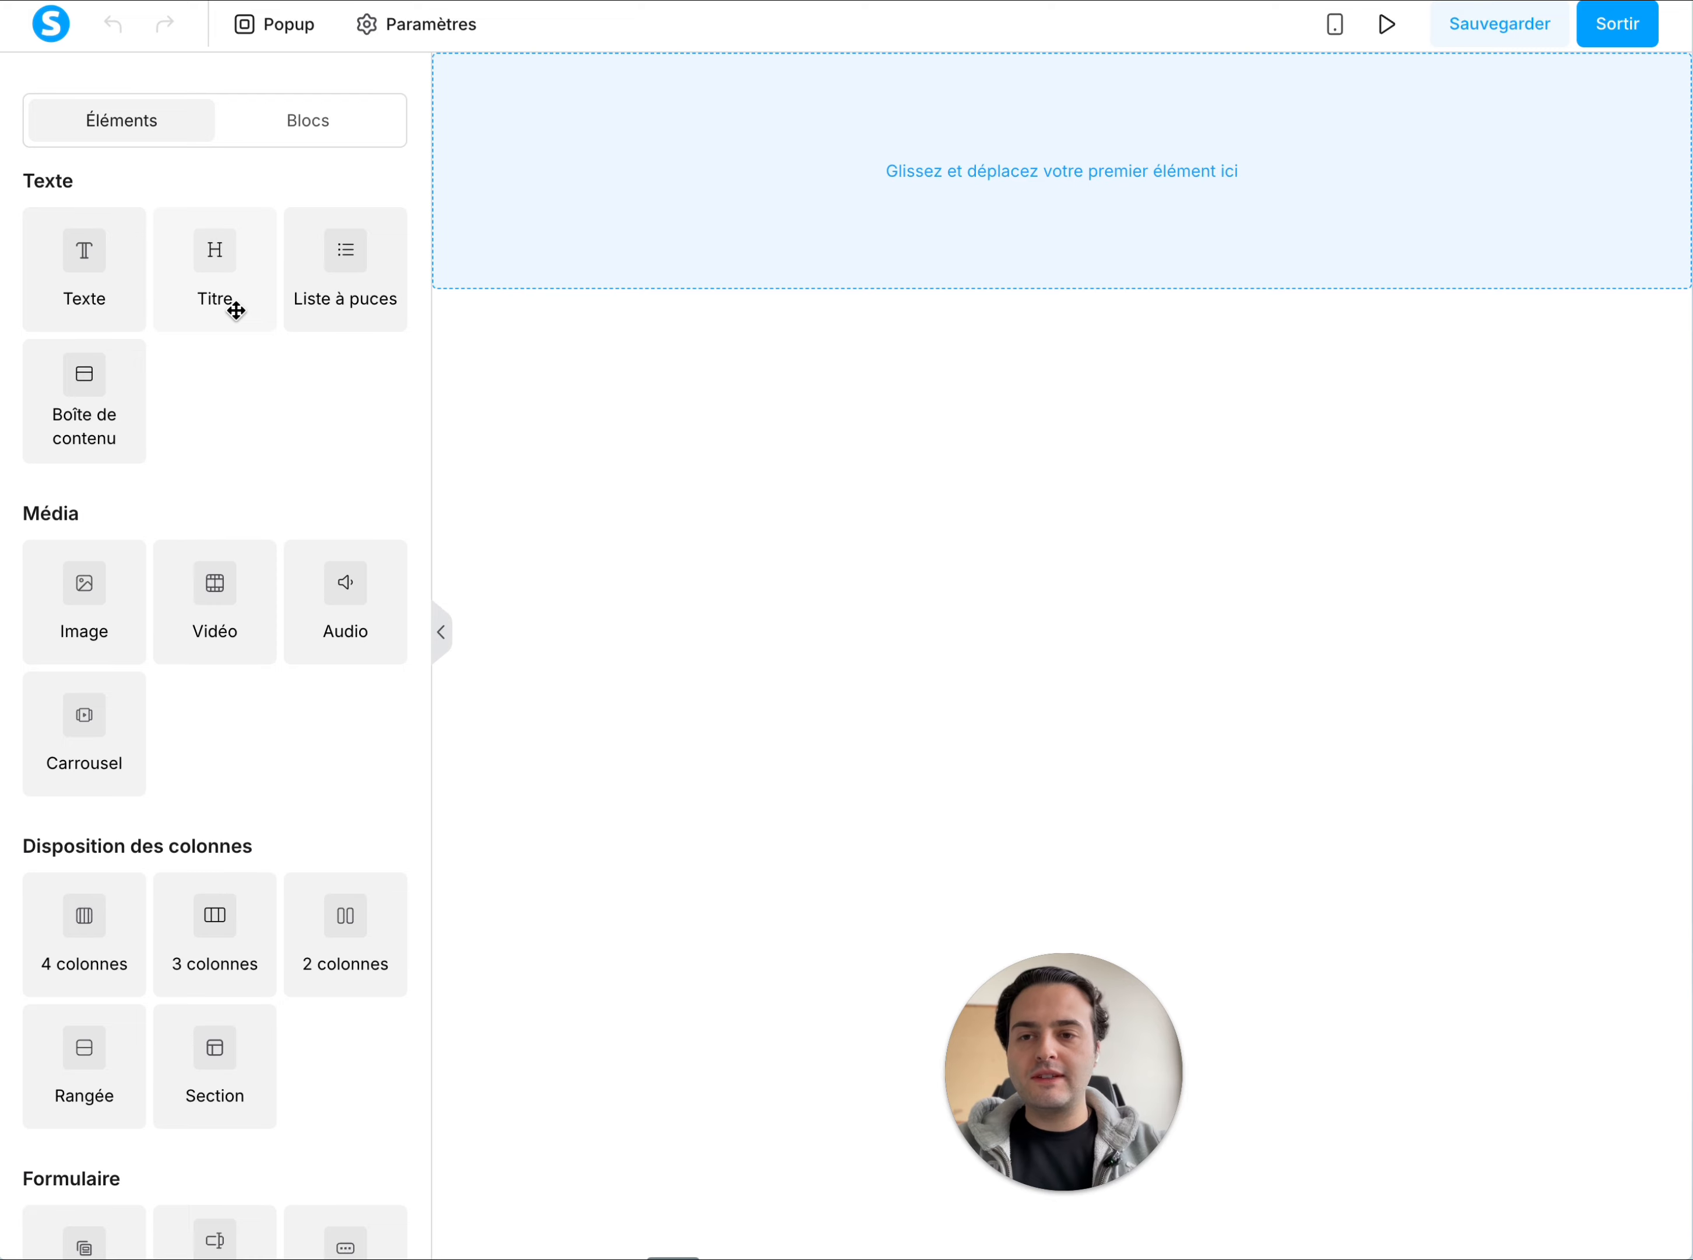
pyautogui.moveTo(211, 283); pyautogui.dragTo(960, 179)
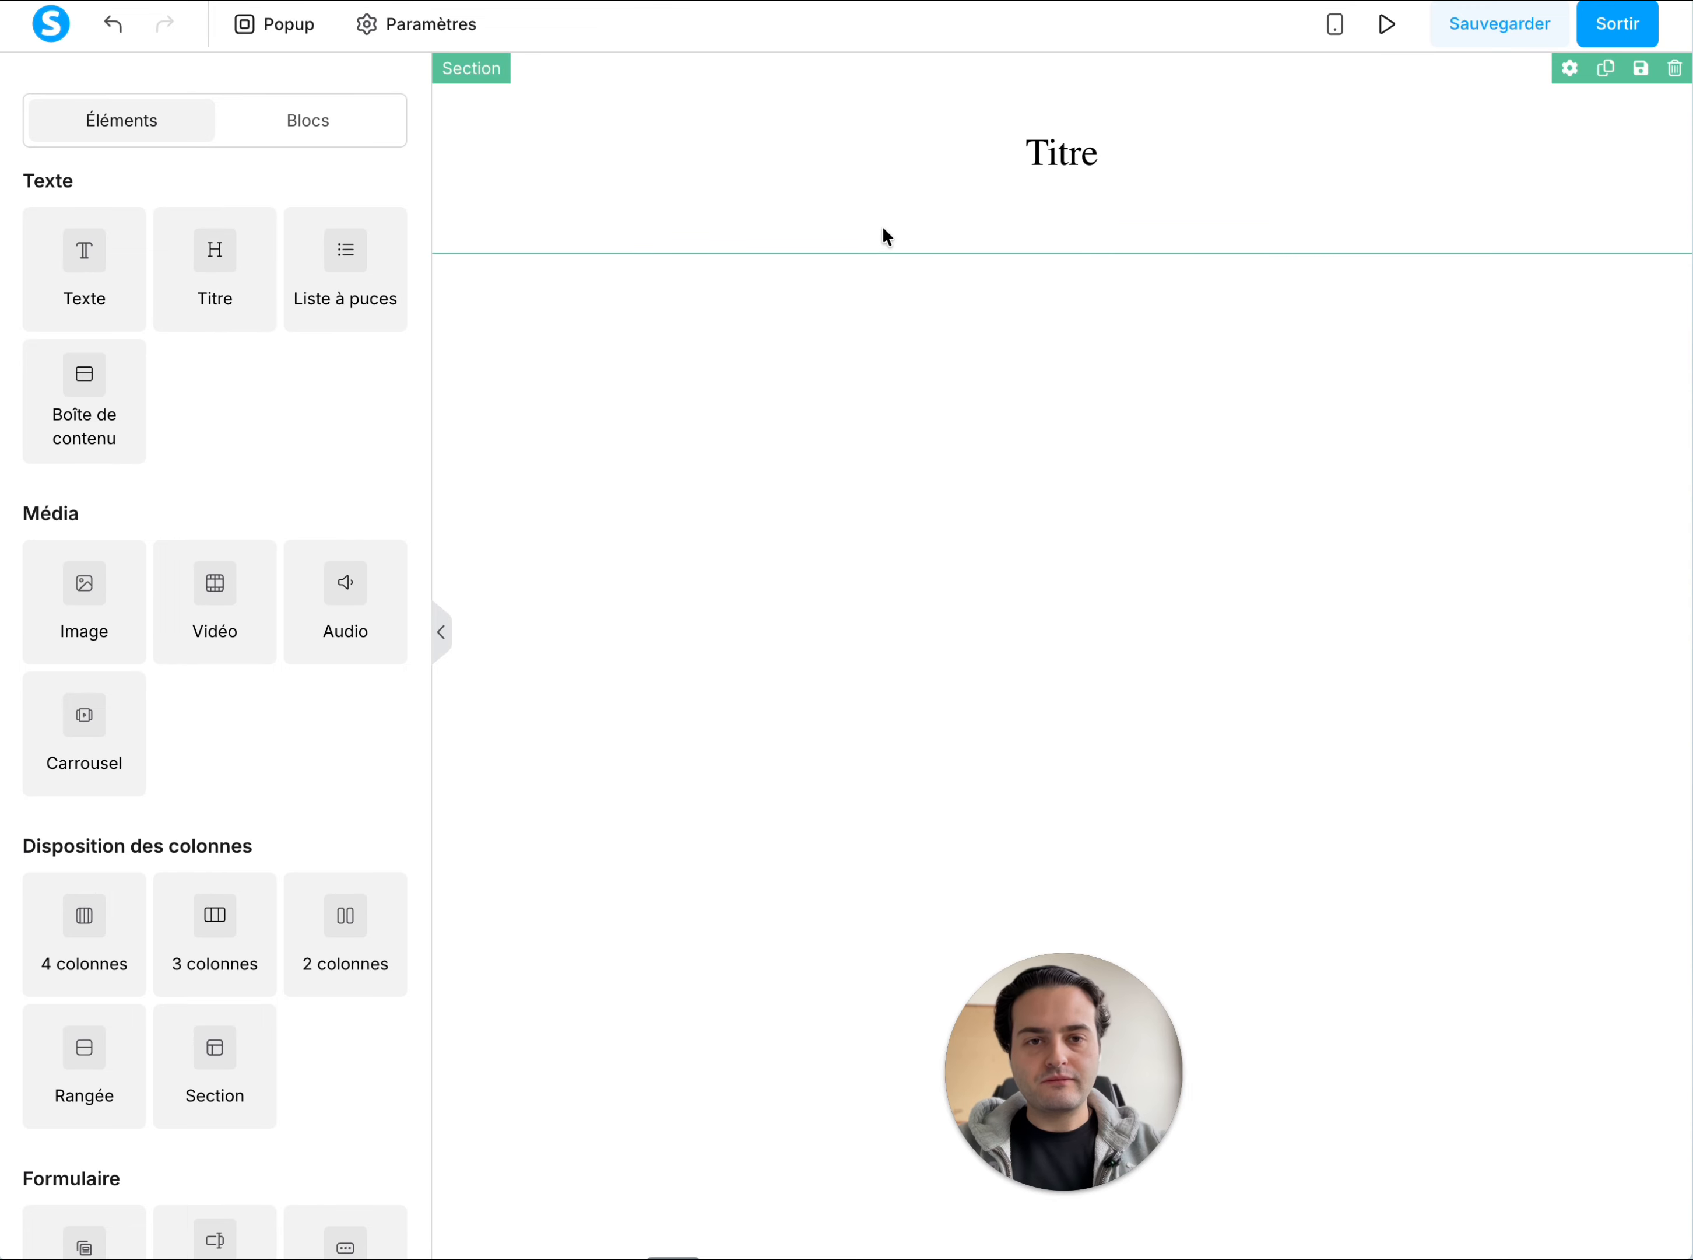
pyautogui.moveTo(193, 260); pyautogui.dragTo(991, 177)
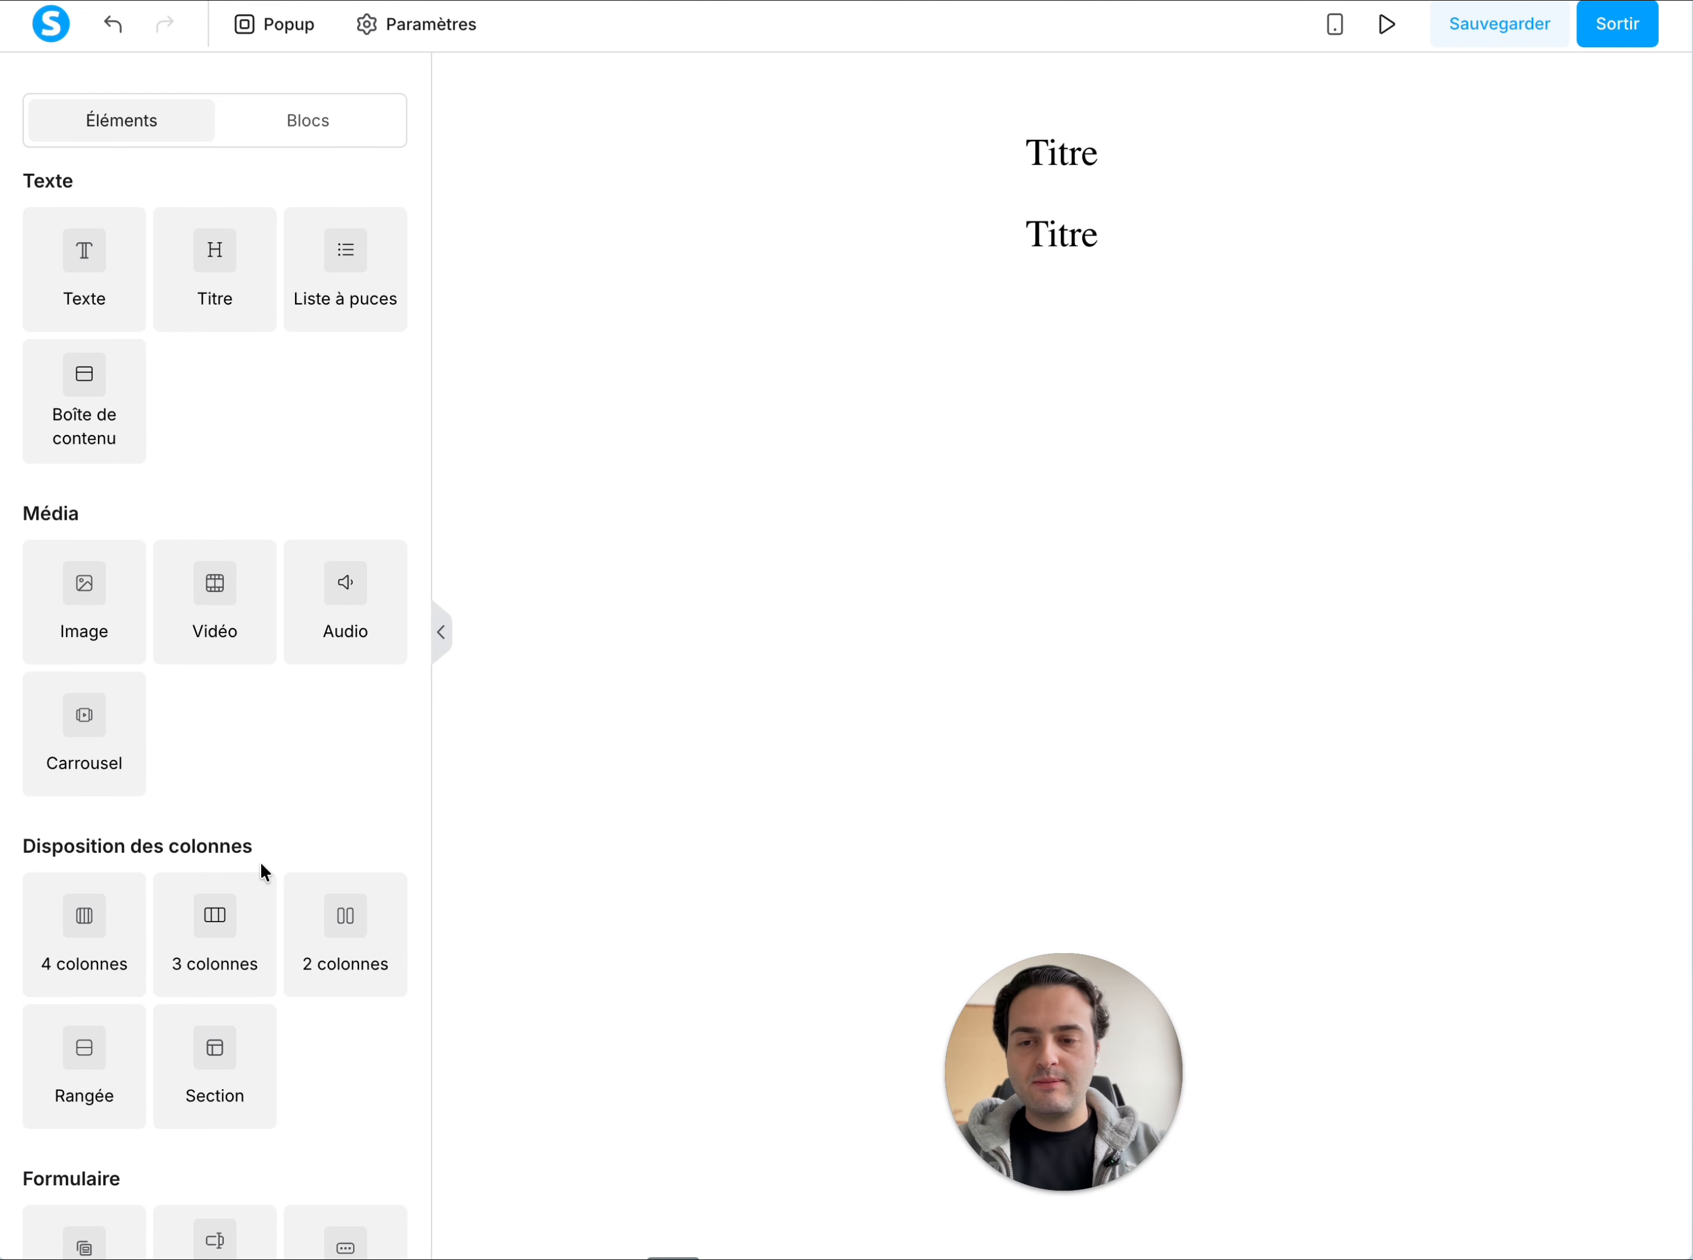
# Add a "2 colonnes" layout below the titles and place an Image element in its left column
pyautogui.moveTo(367, 937); pyautogui.dragTo(1042, 284)
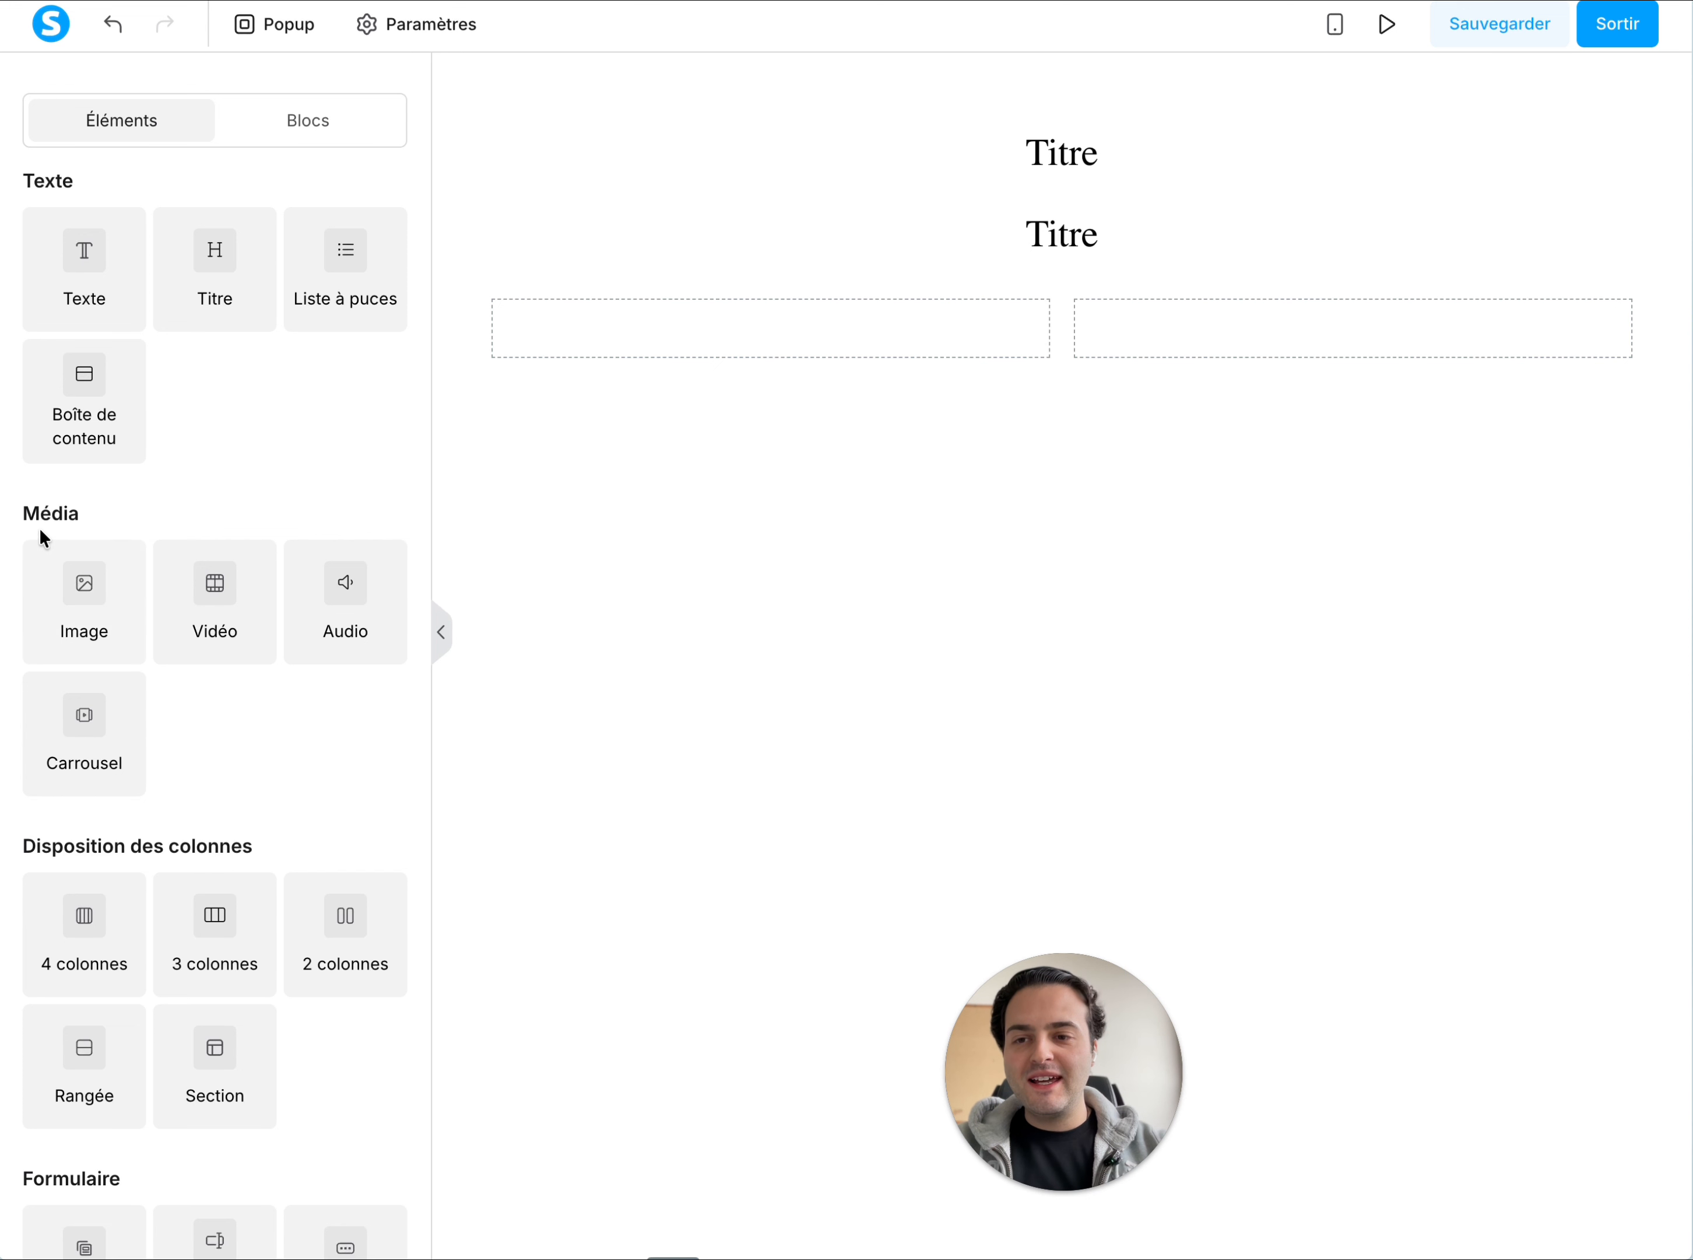
pyautogui.moveTo(76, 577); pyautogui.dragTo(726, 329)
pyautogui.scroll(-5, 364, 841)
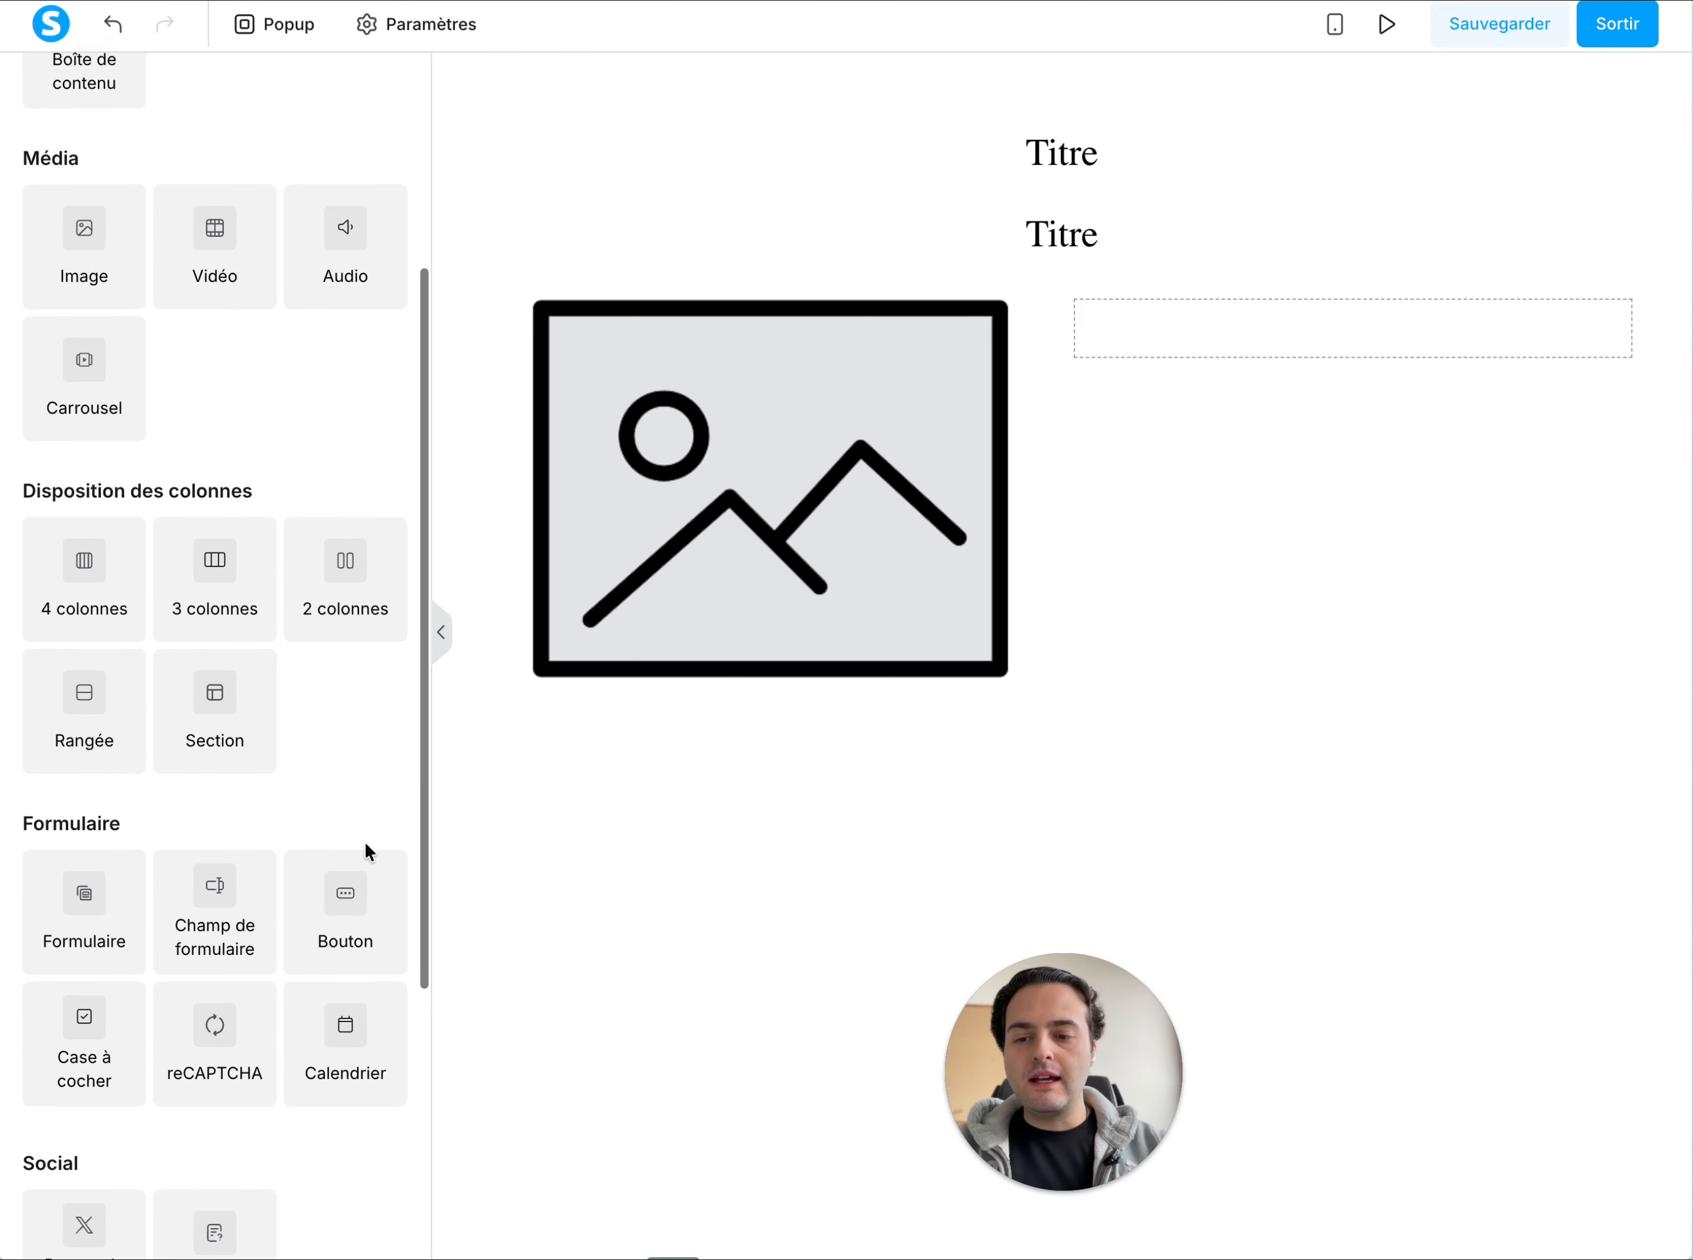
# Place a Formulaire element in the empty right column of the two-column layout, beside the image
pyautogui.scroll(2, 364, 841)
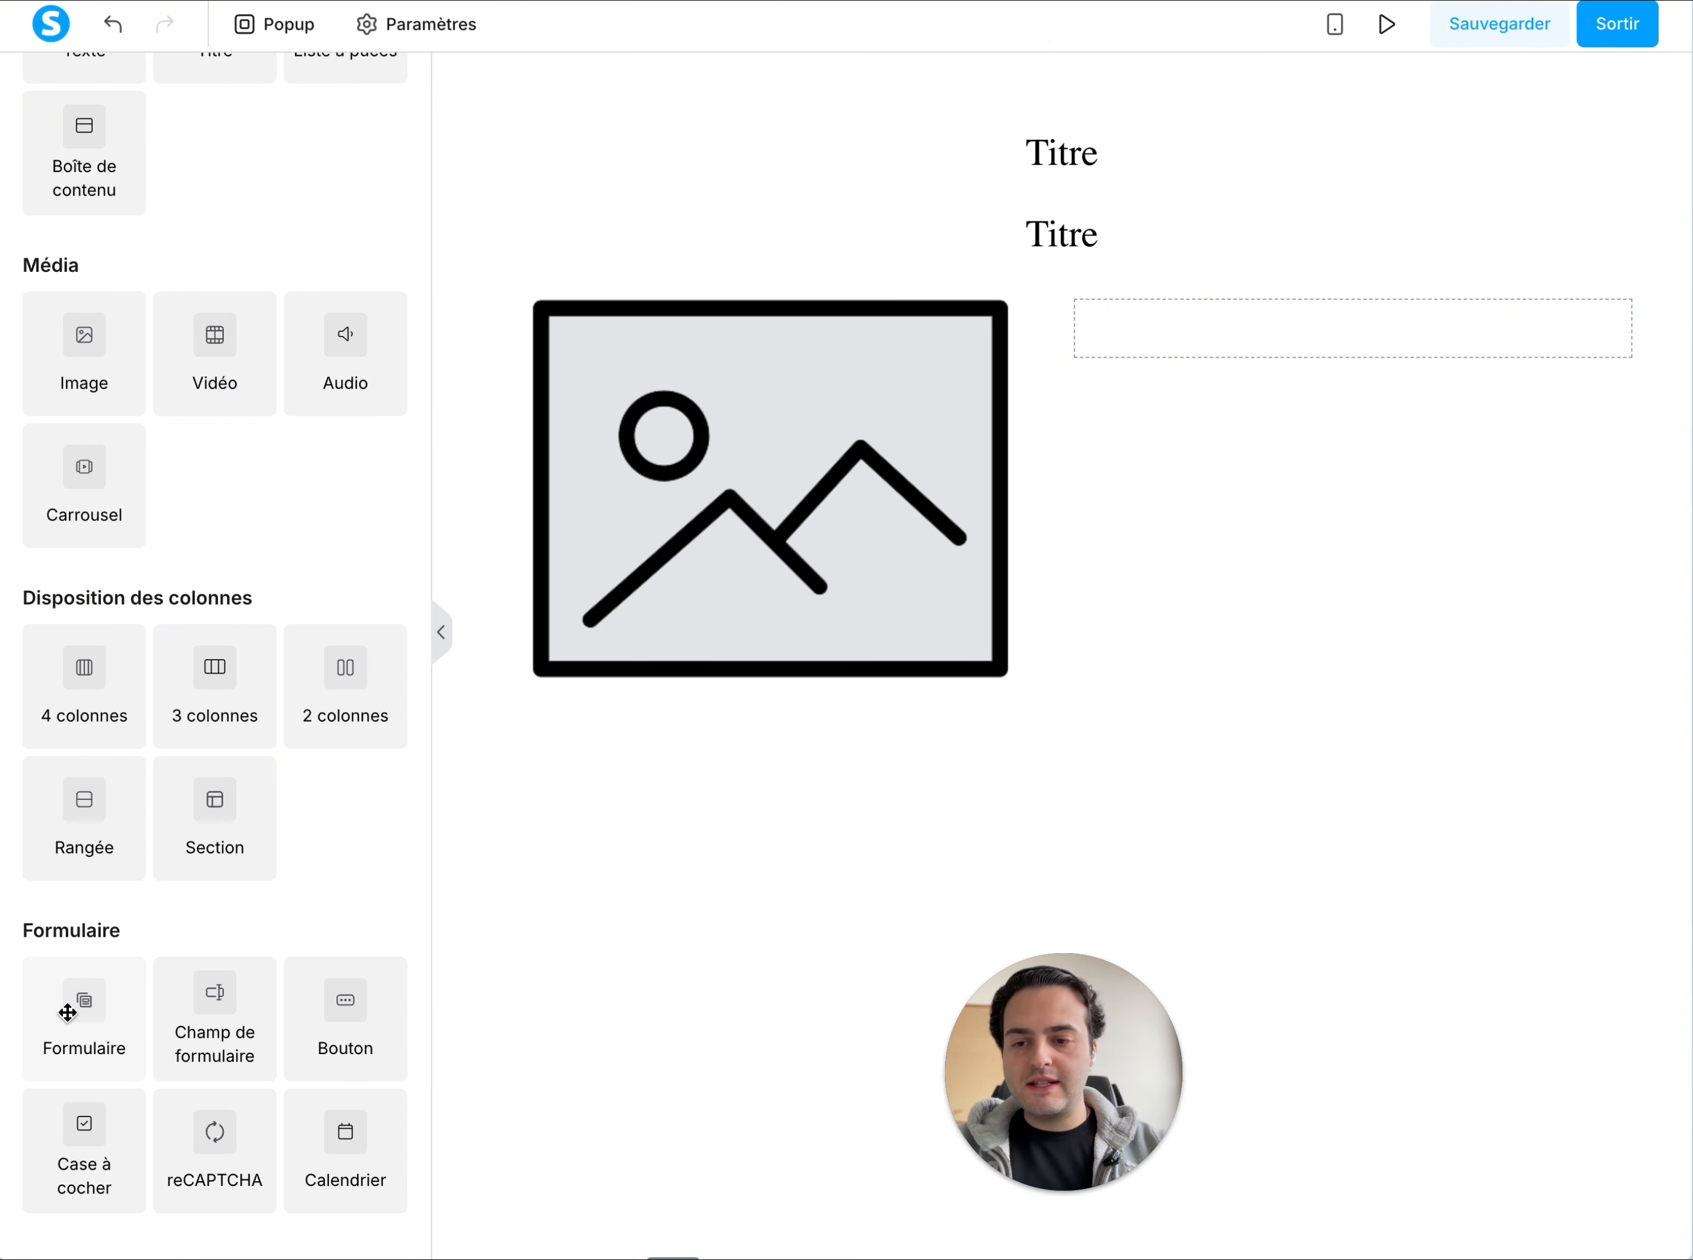
pyautogui.moveTo(67, 1013); pyautogui.dragTo(1345, 348)
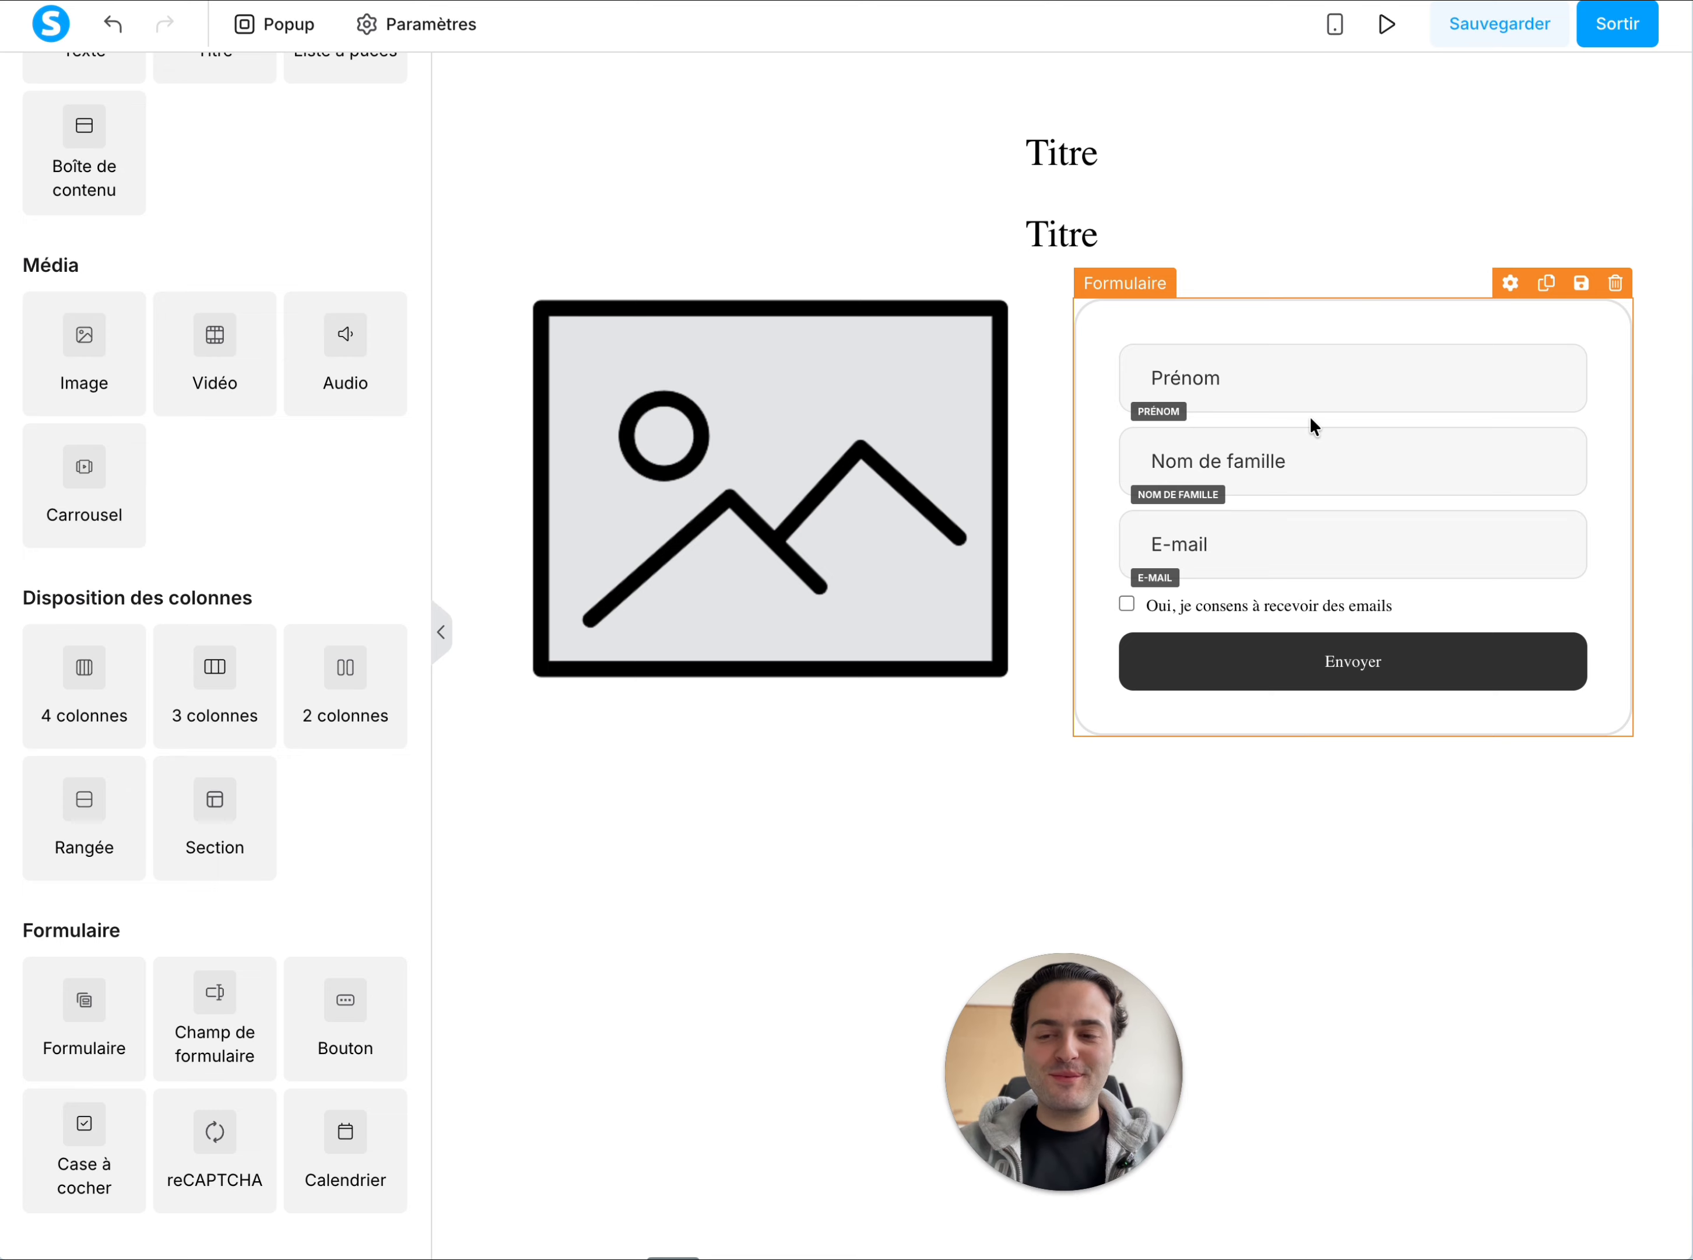
pyautogui.click(1090, 177)
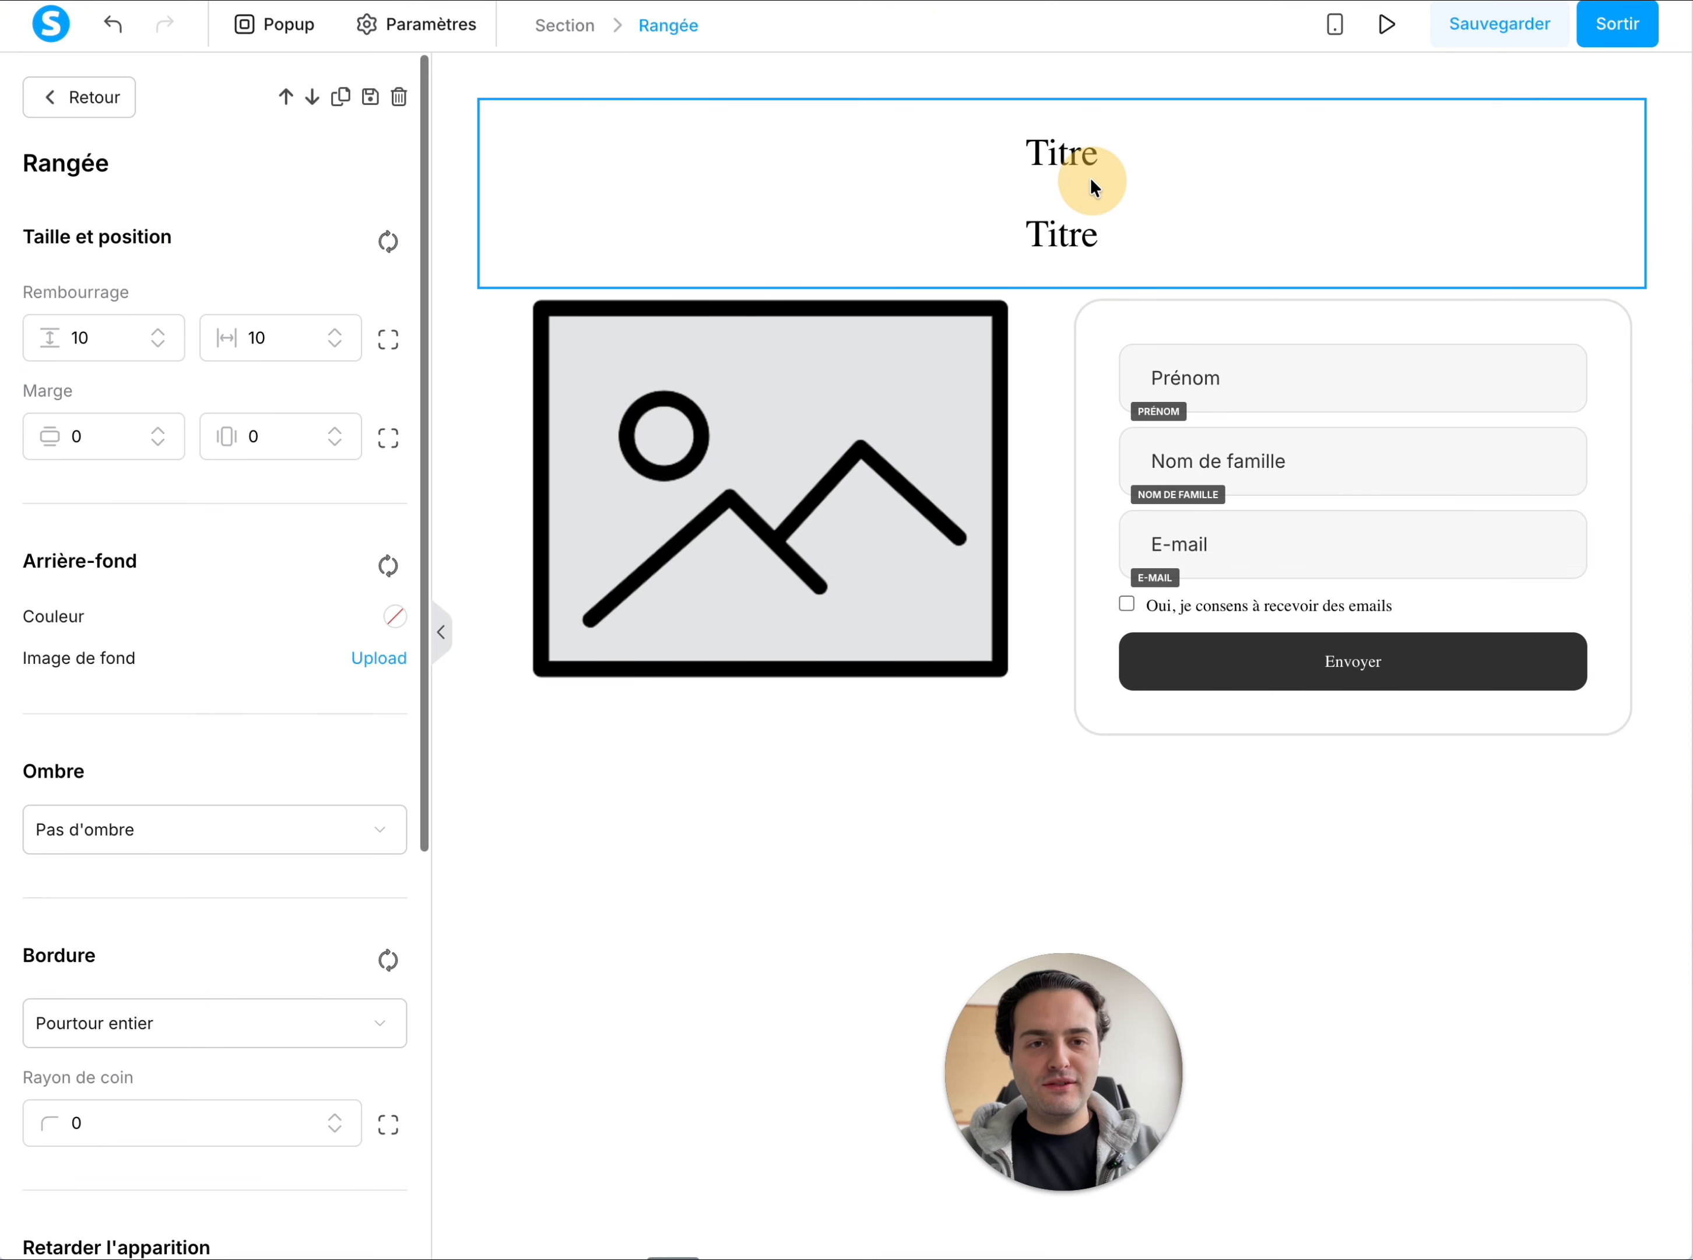
pyautogui.click(1067, 156)
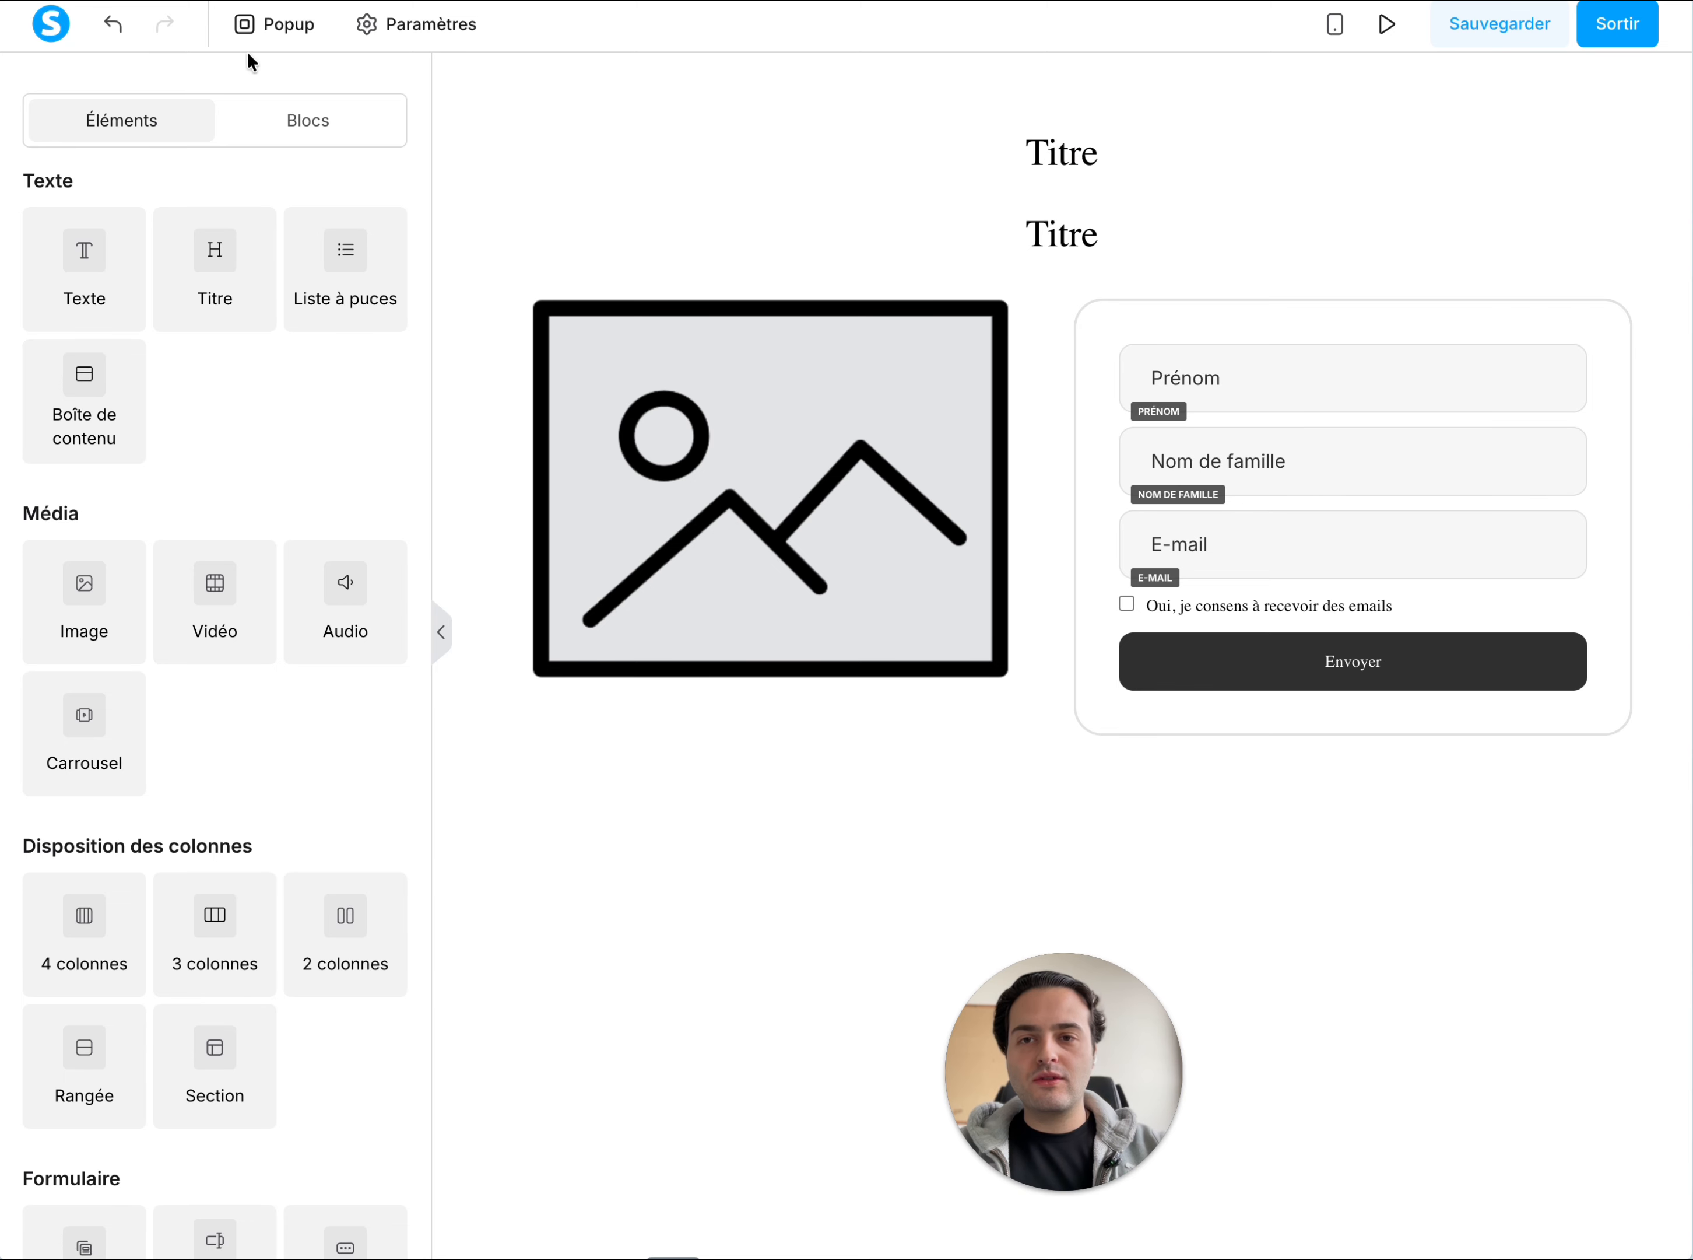
# Set the page's default text font to the Google font Lato in the page settings
pyautogui.click(420, 45)
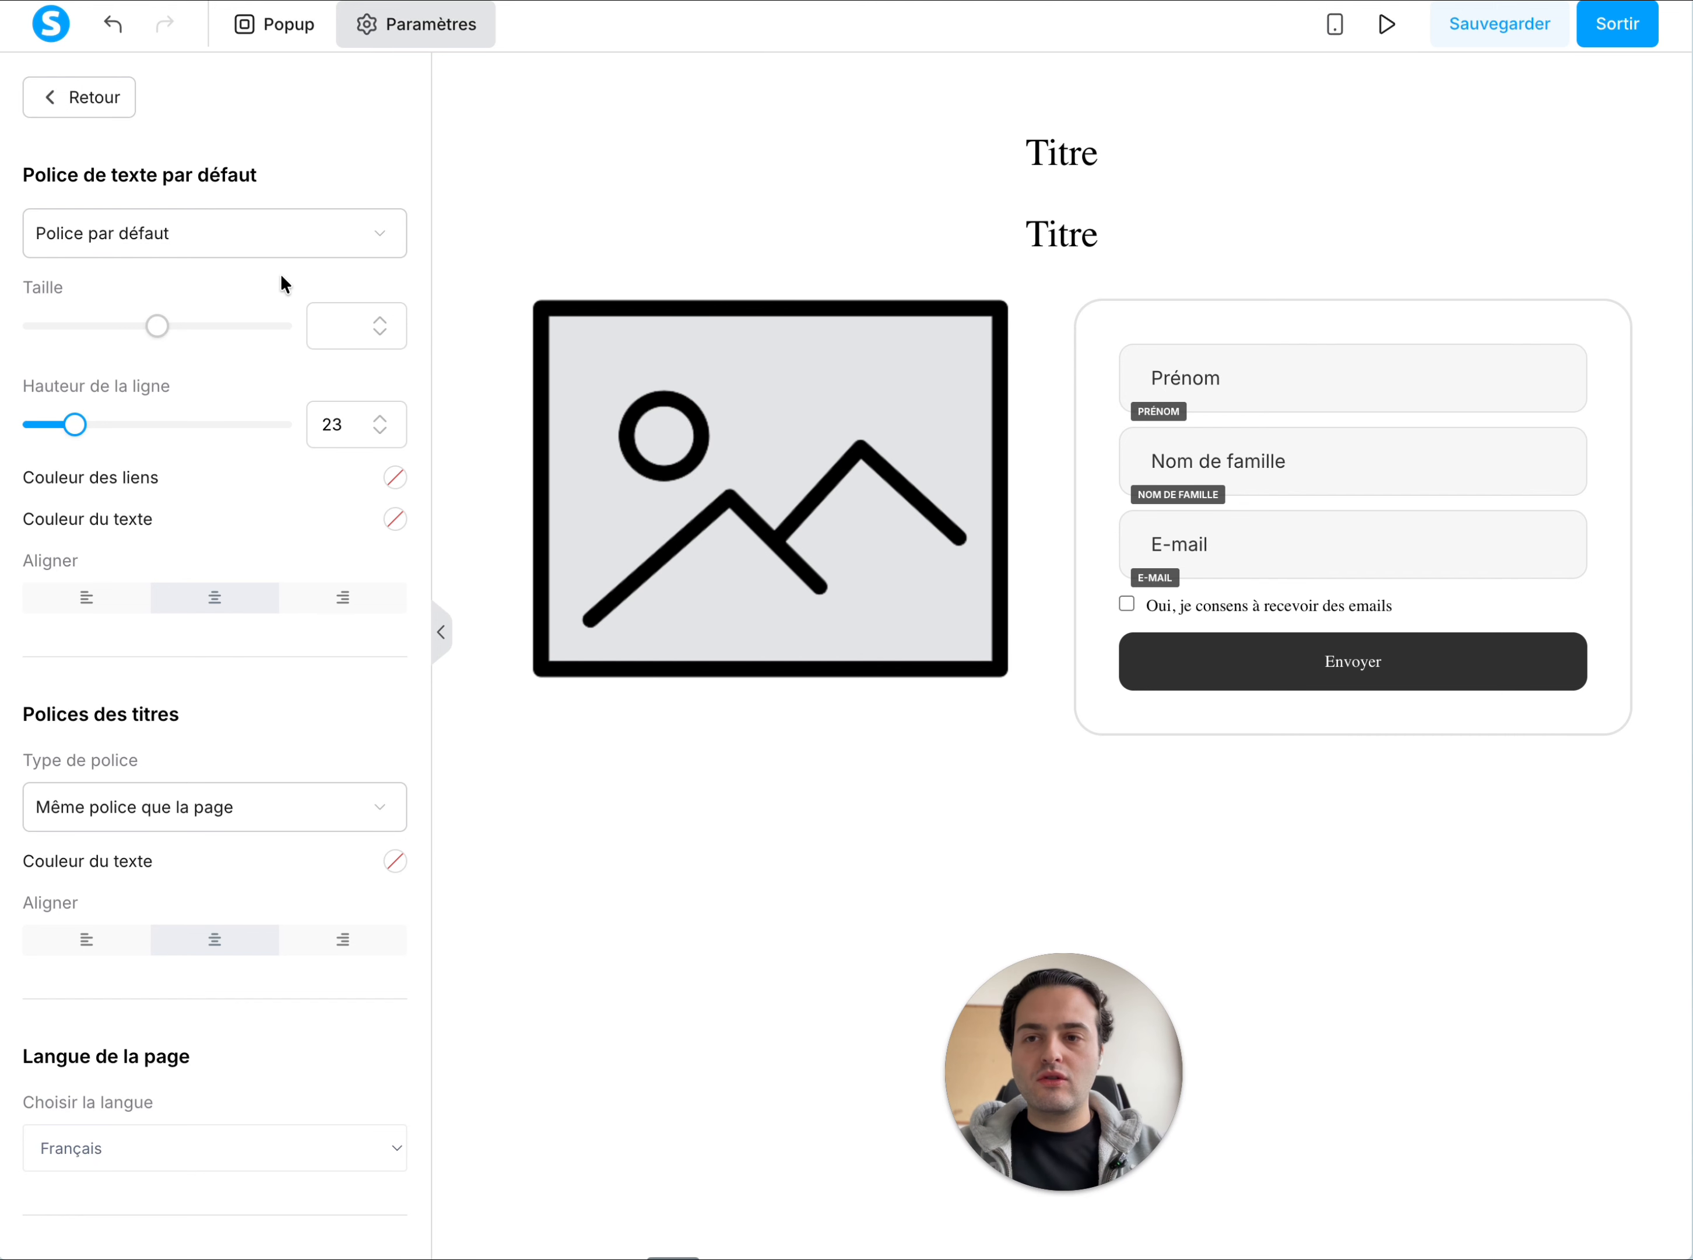
pyautogui.click(169, 230)
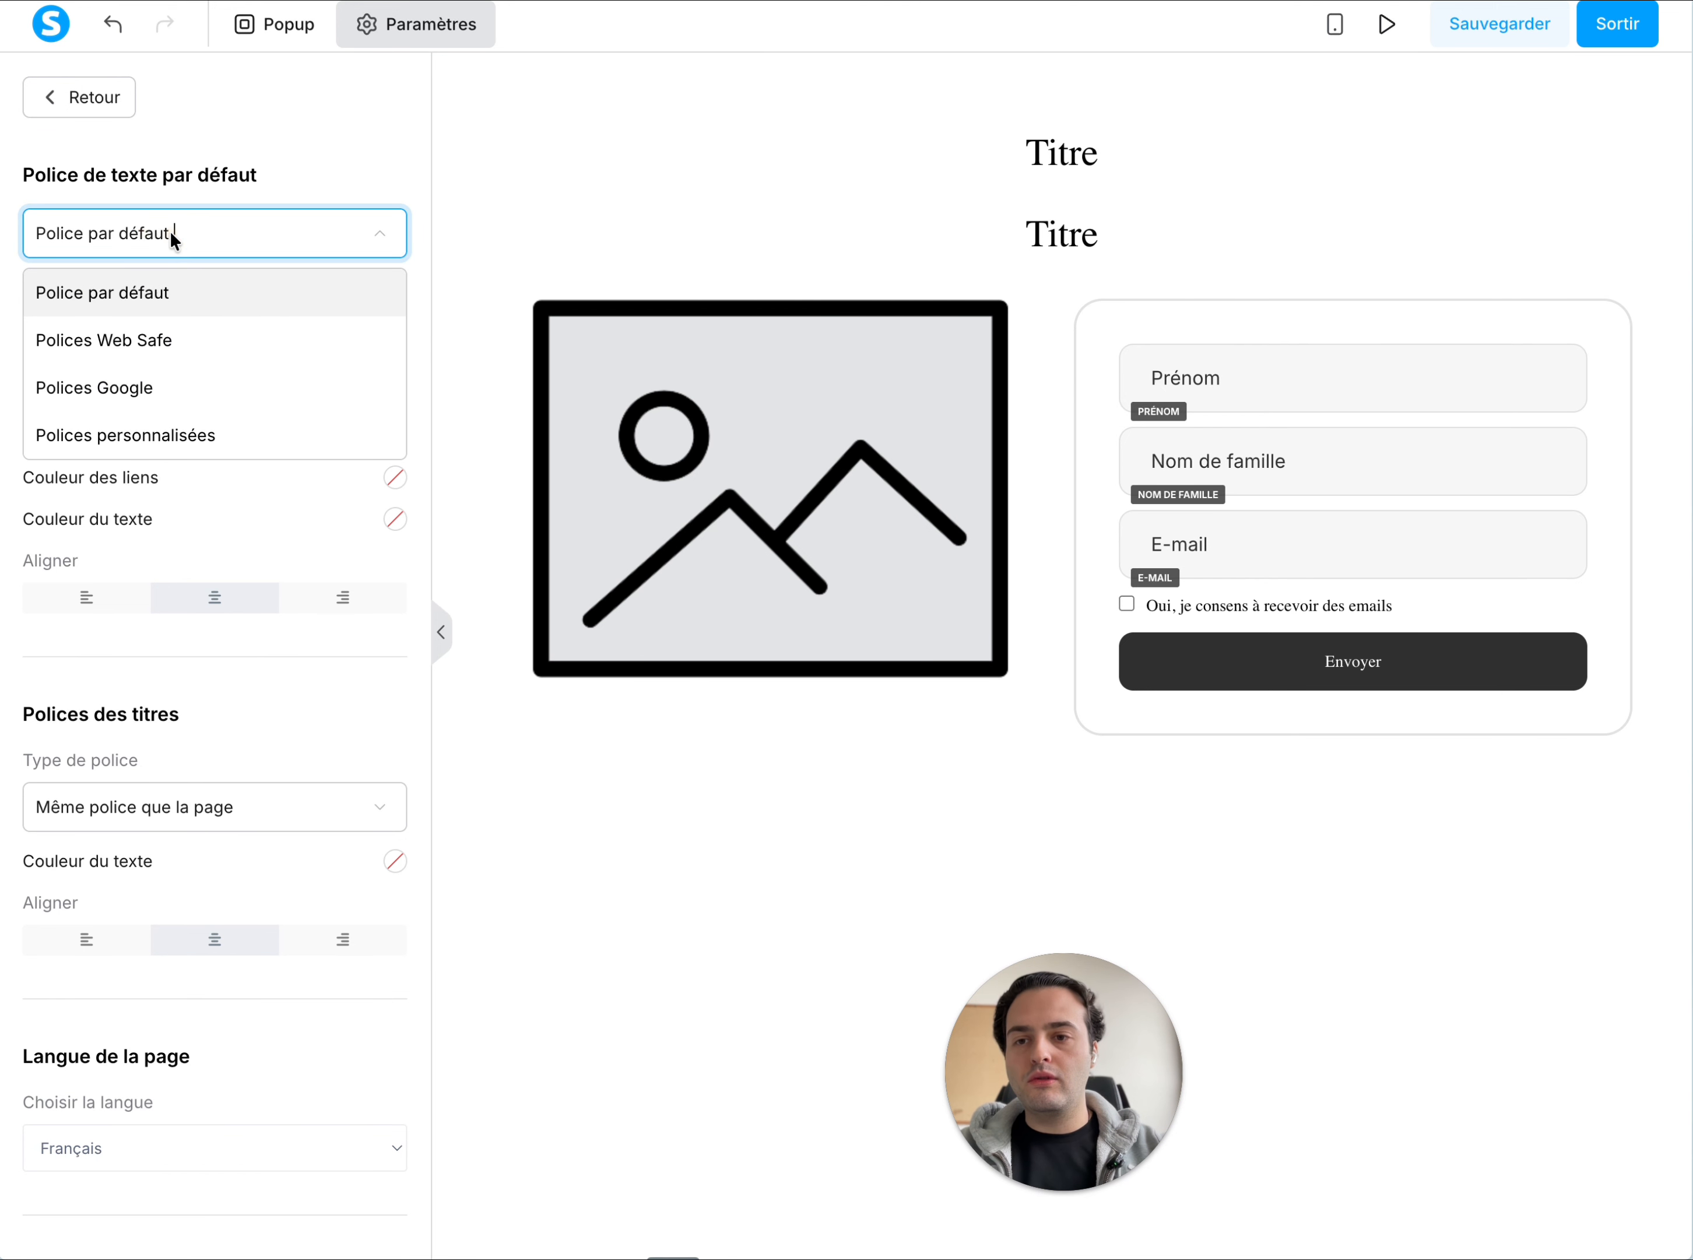
pyautogui.click(143, 389)
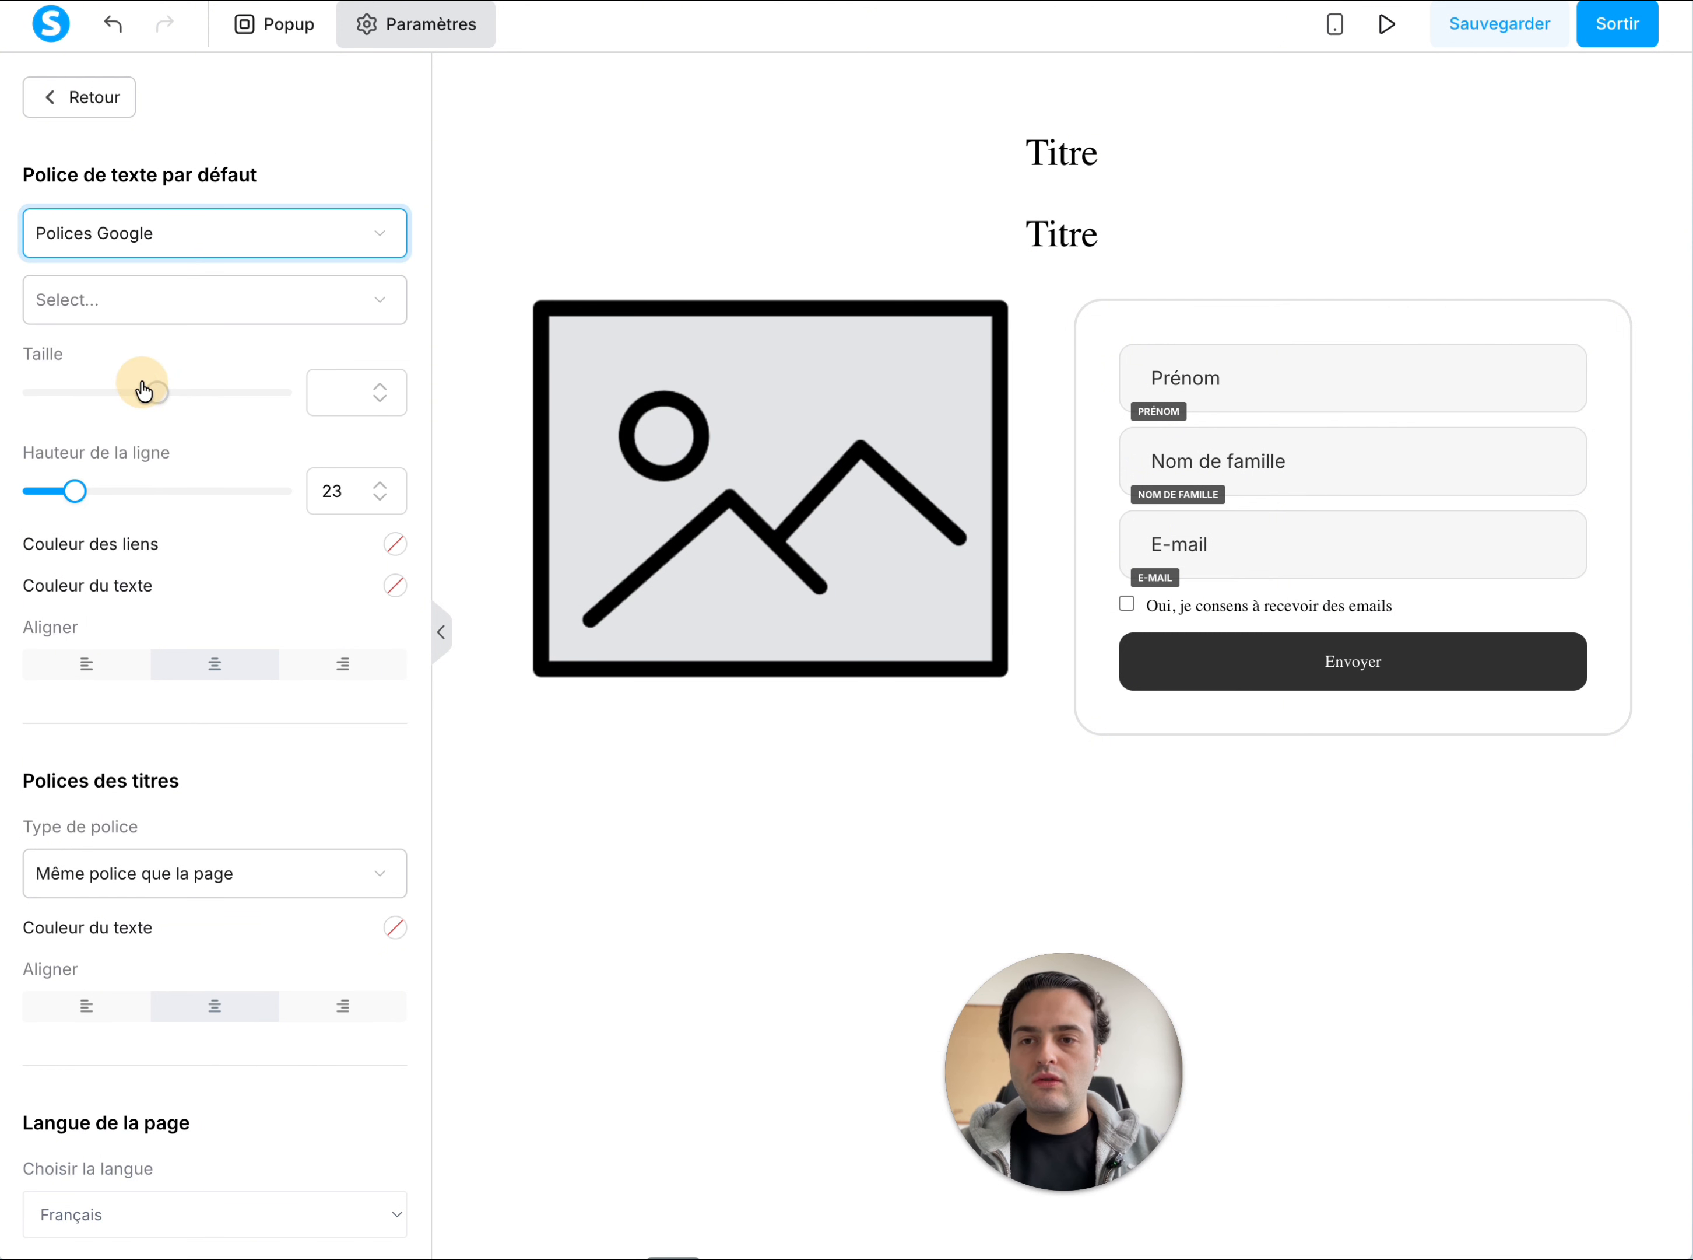
pyautogui.click(130, 289)
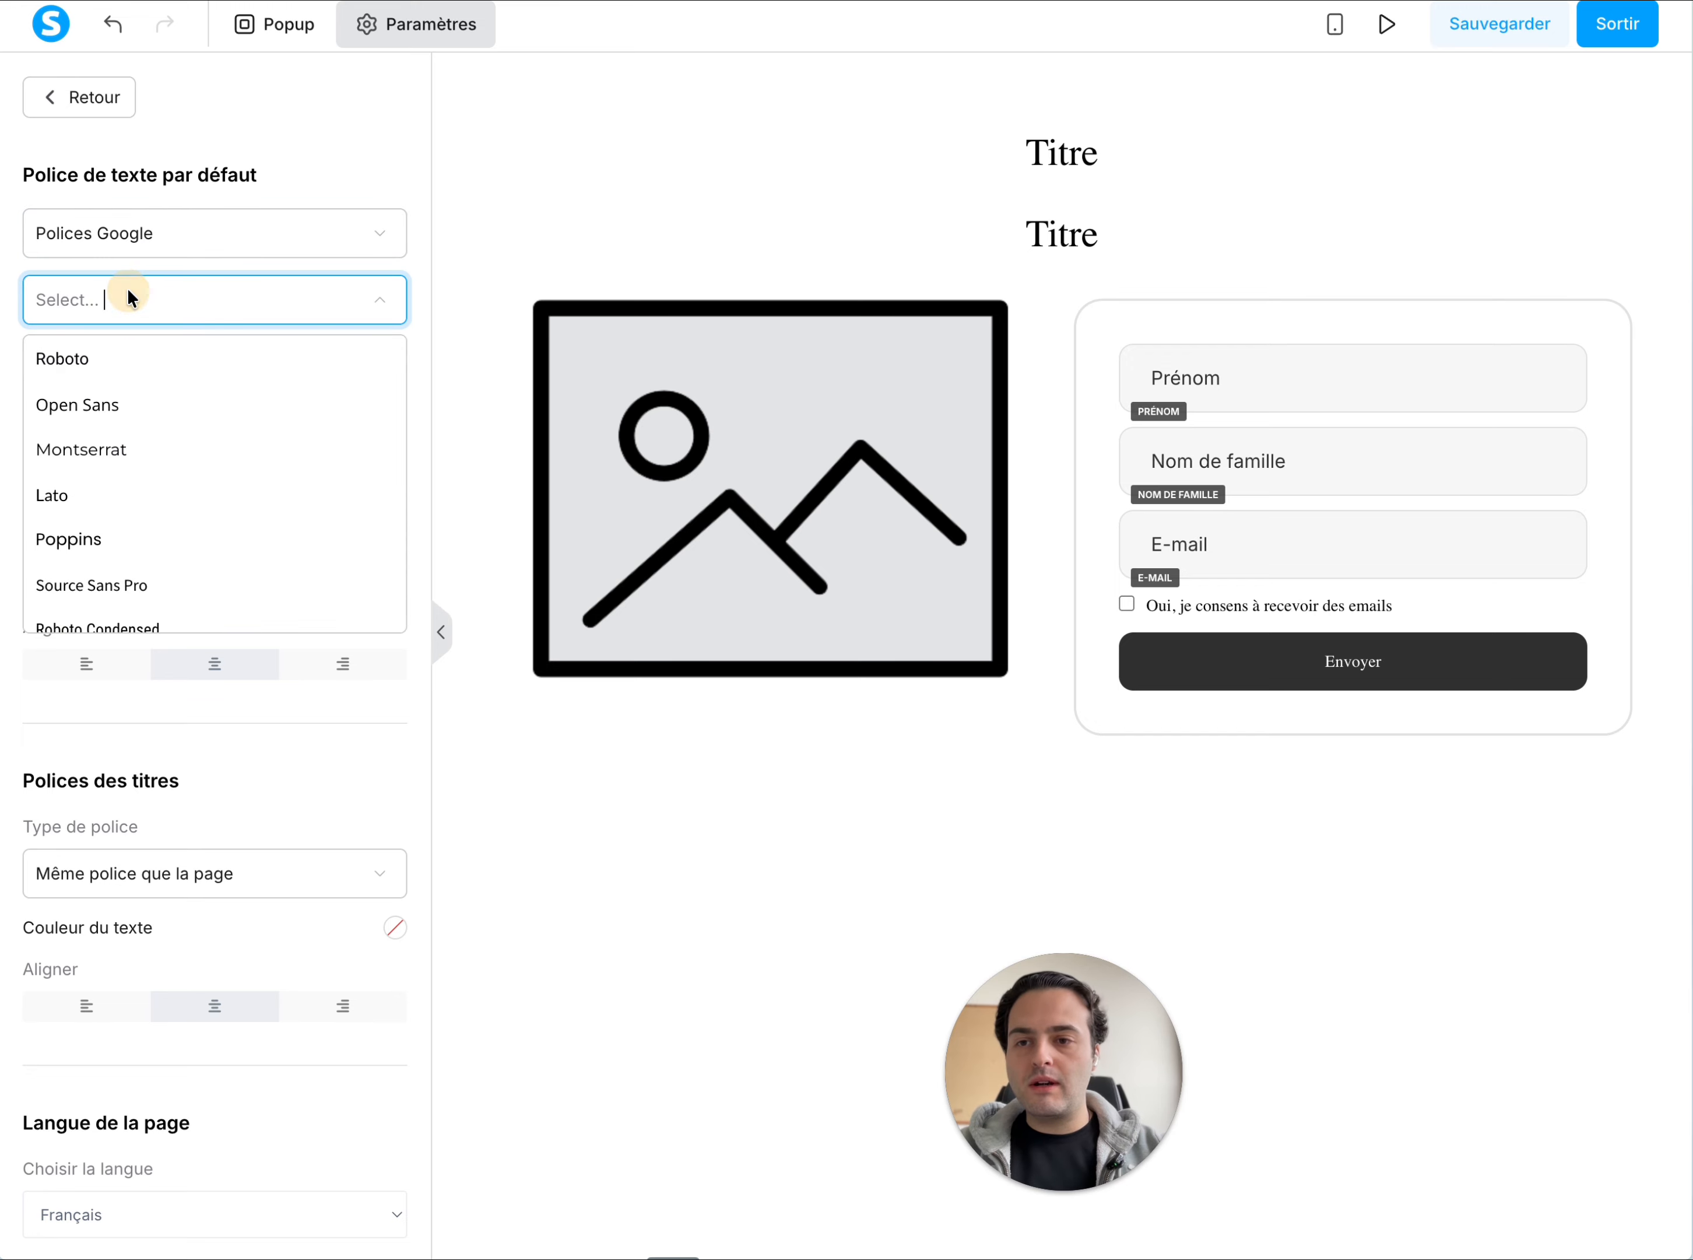
pyautogui.click(121, 499)
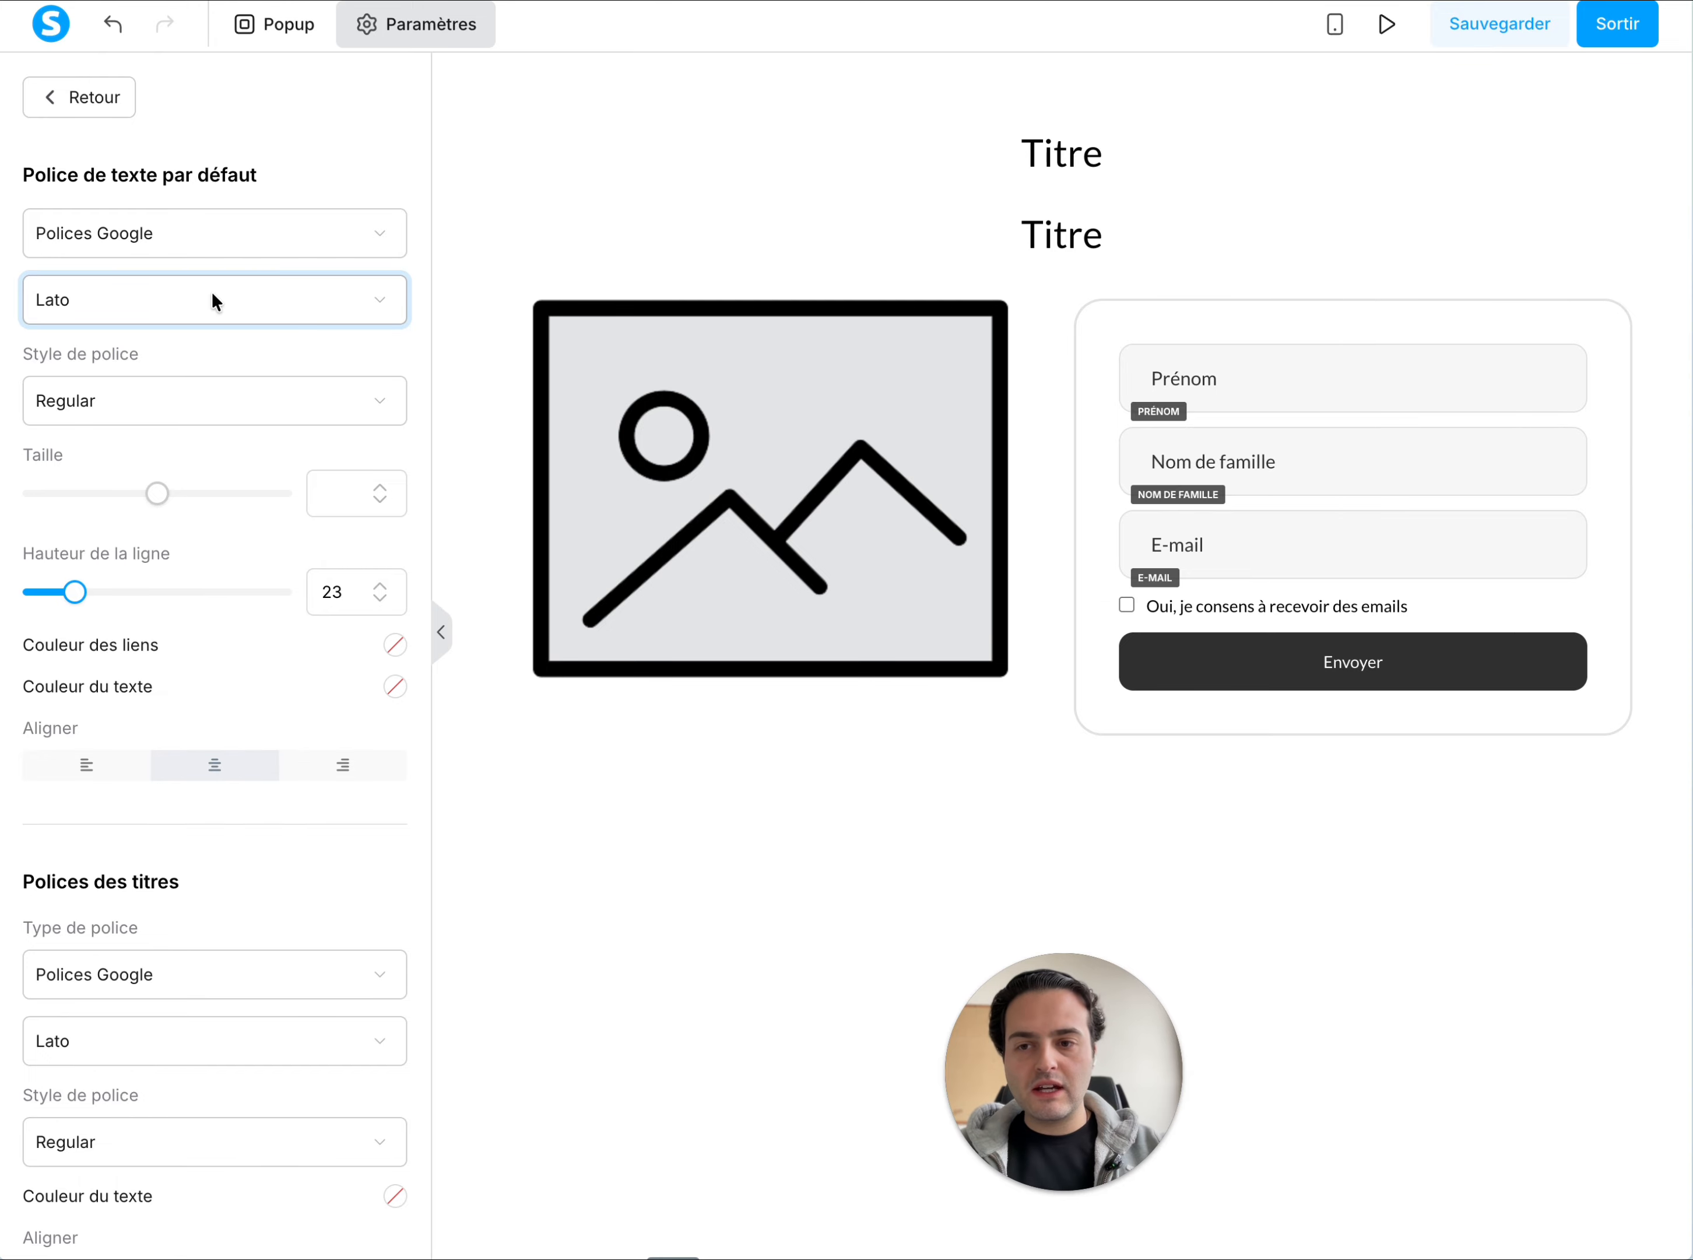
# Review the page's remaining settings for language, background, SEO, tracking and affiliation
pyautogui.scroll(-15, 225, 910)
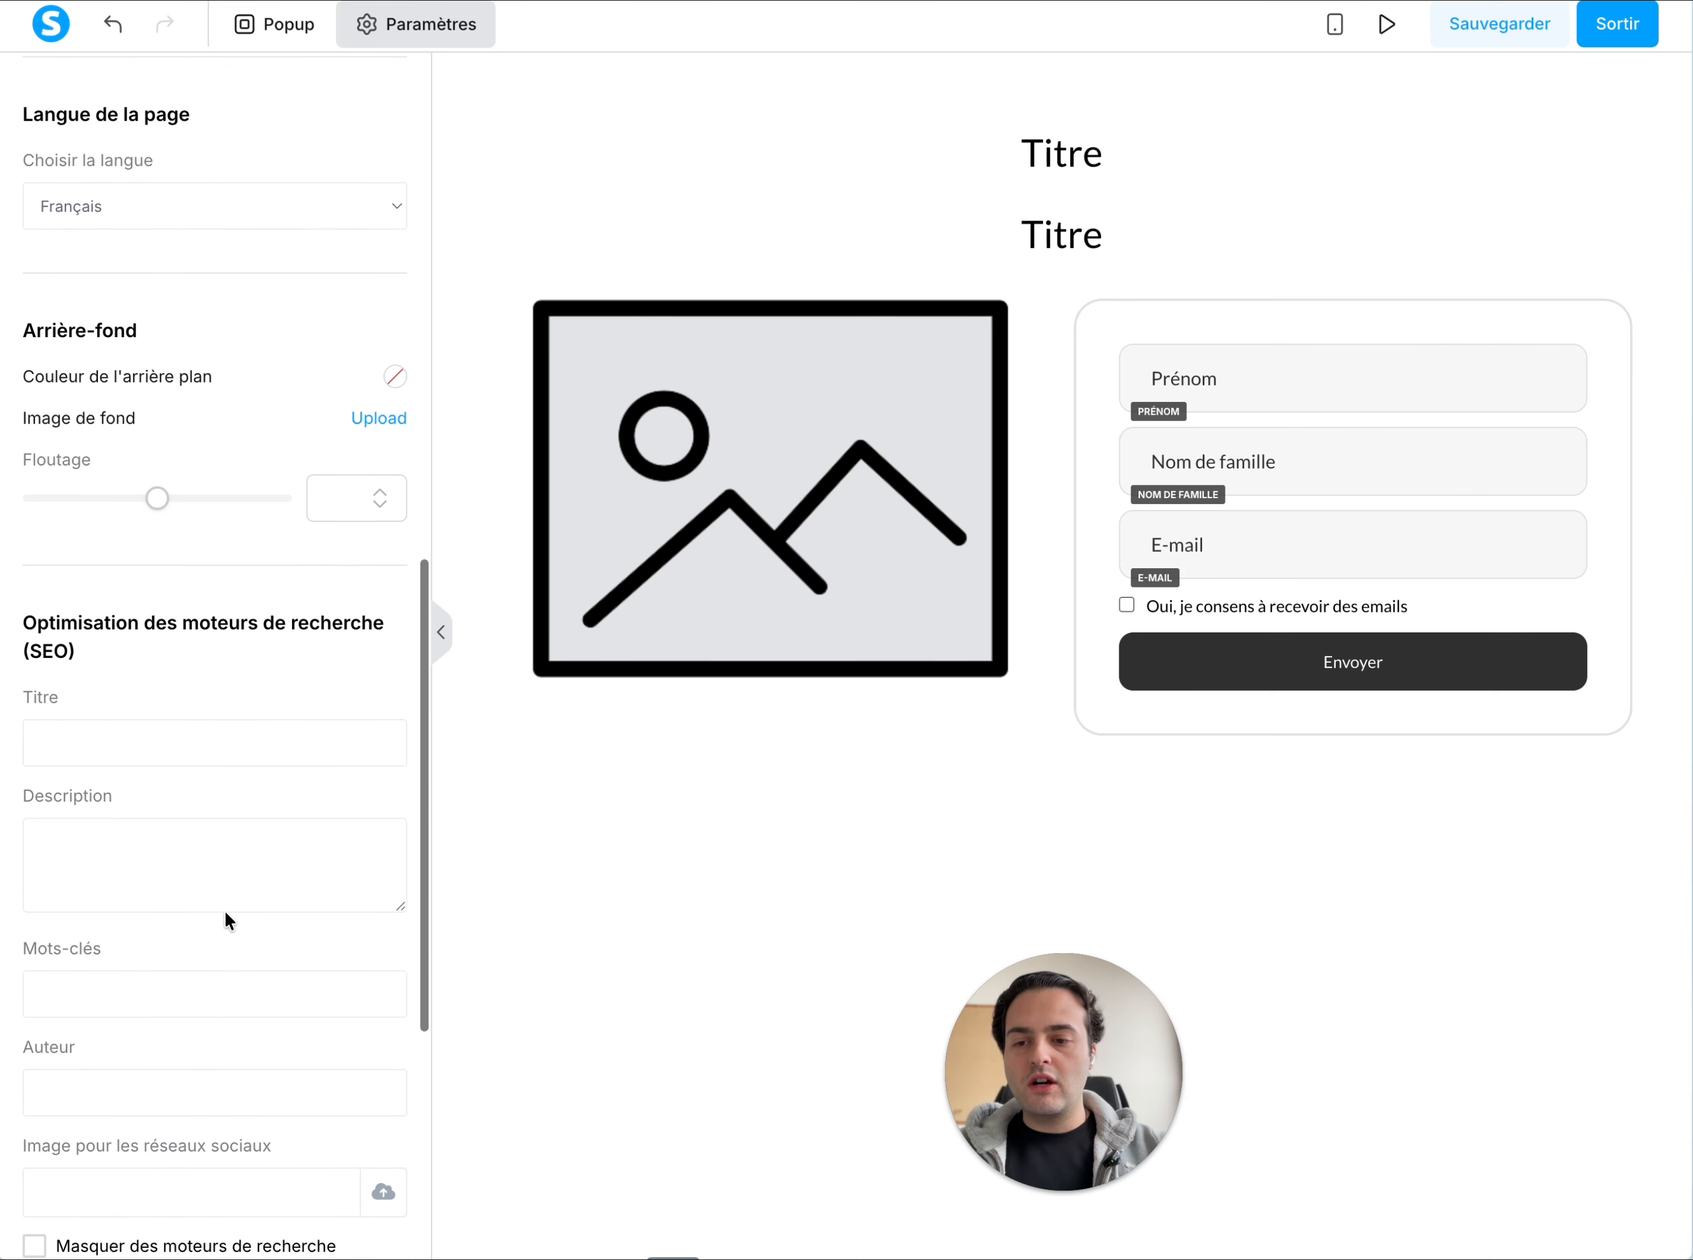
pyautogui.scroll(-3, 225, 910)
pyautogui.click(83, 520)
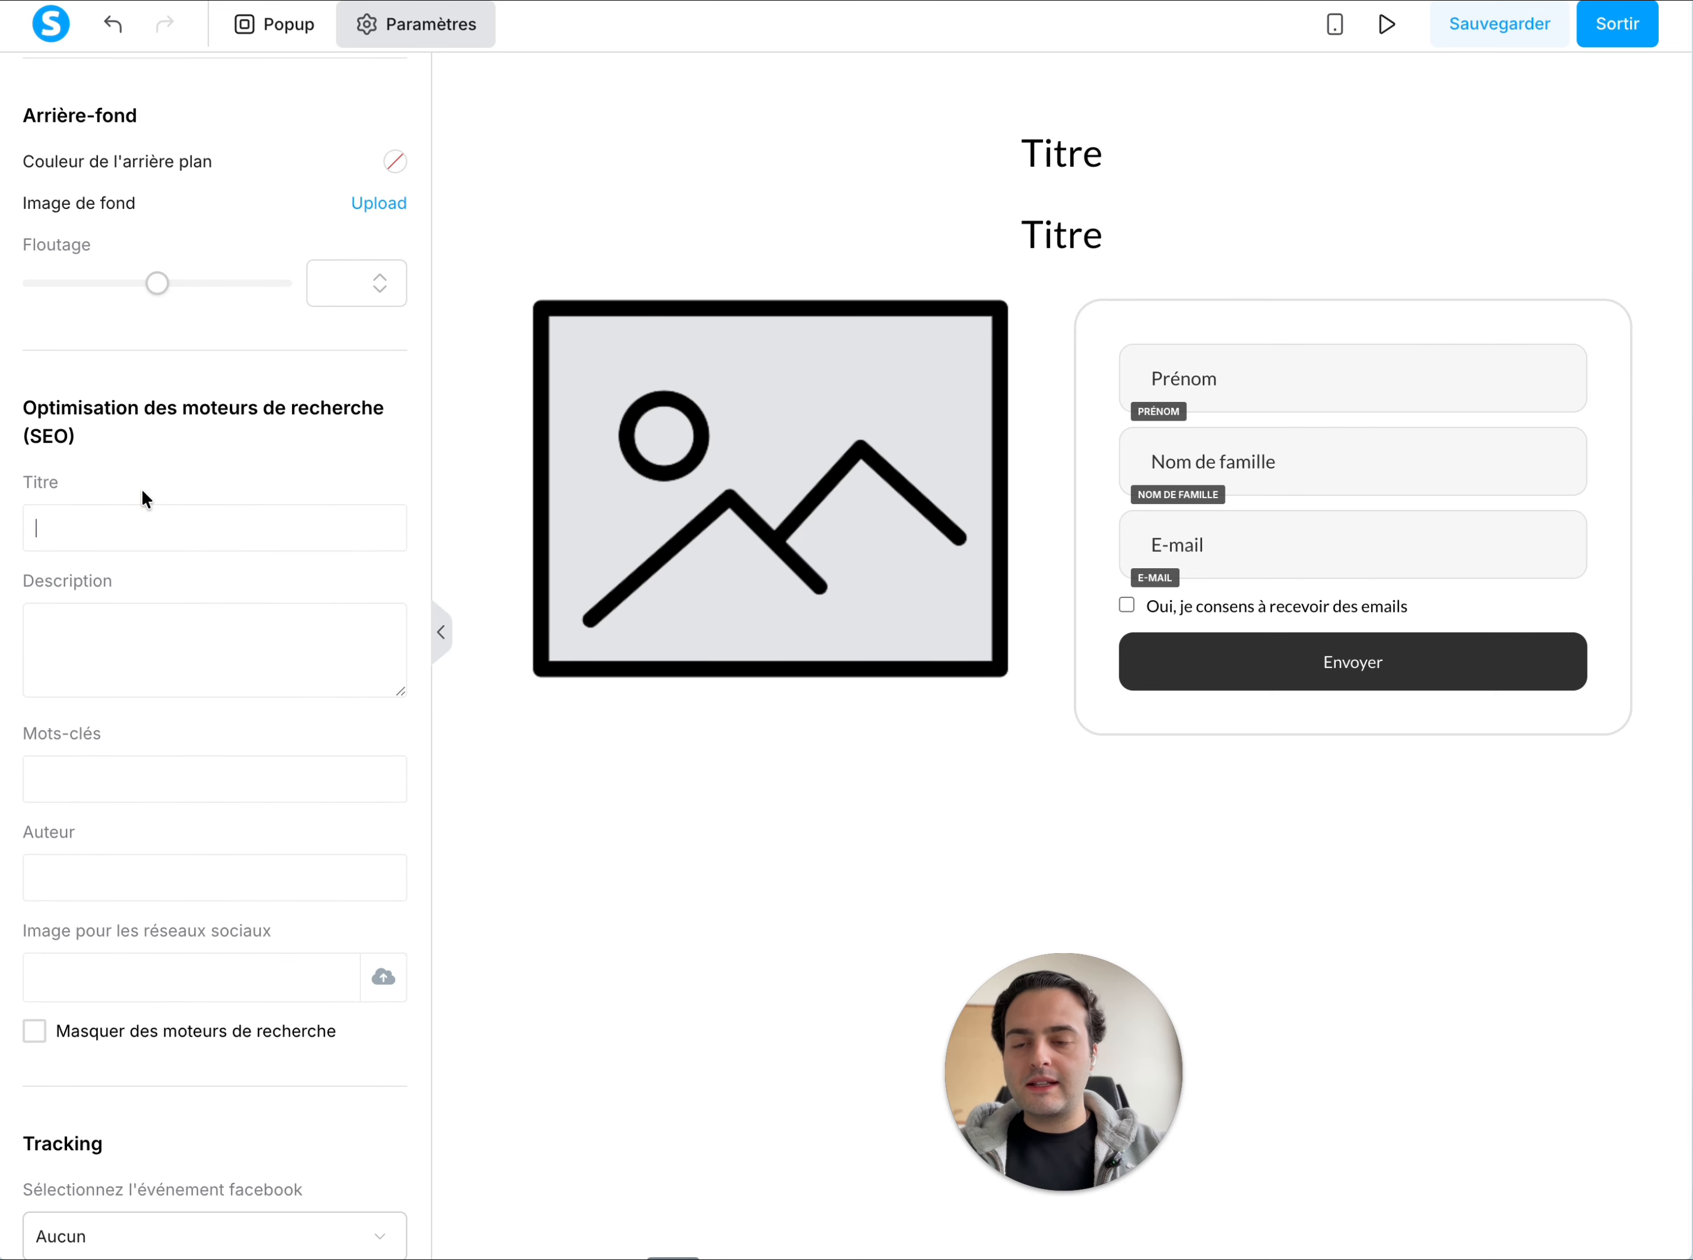
pyautogui.click(130, 652)
pyautogui.scroll(-5, 130, 653)
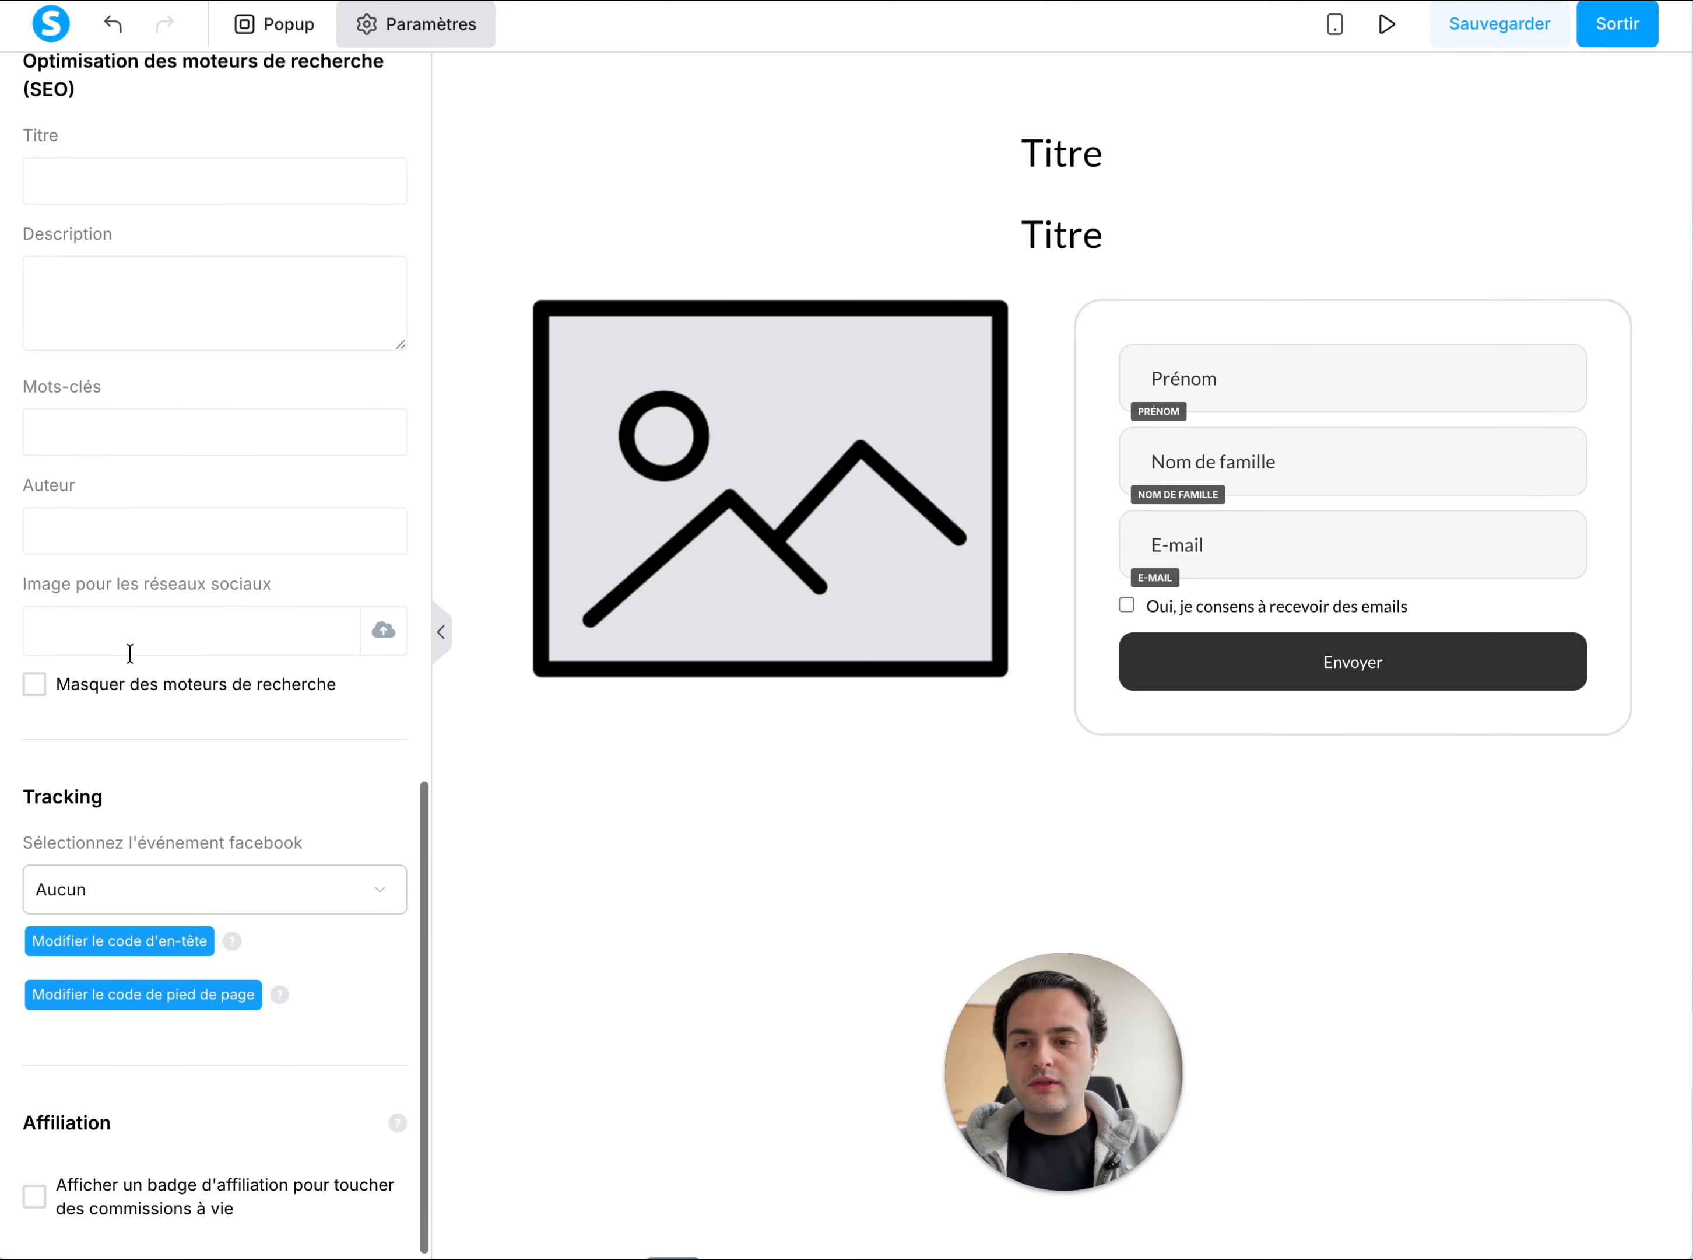
pyautogui.scroll(10, 179, 735)
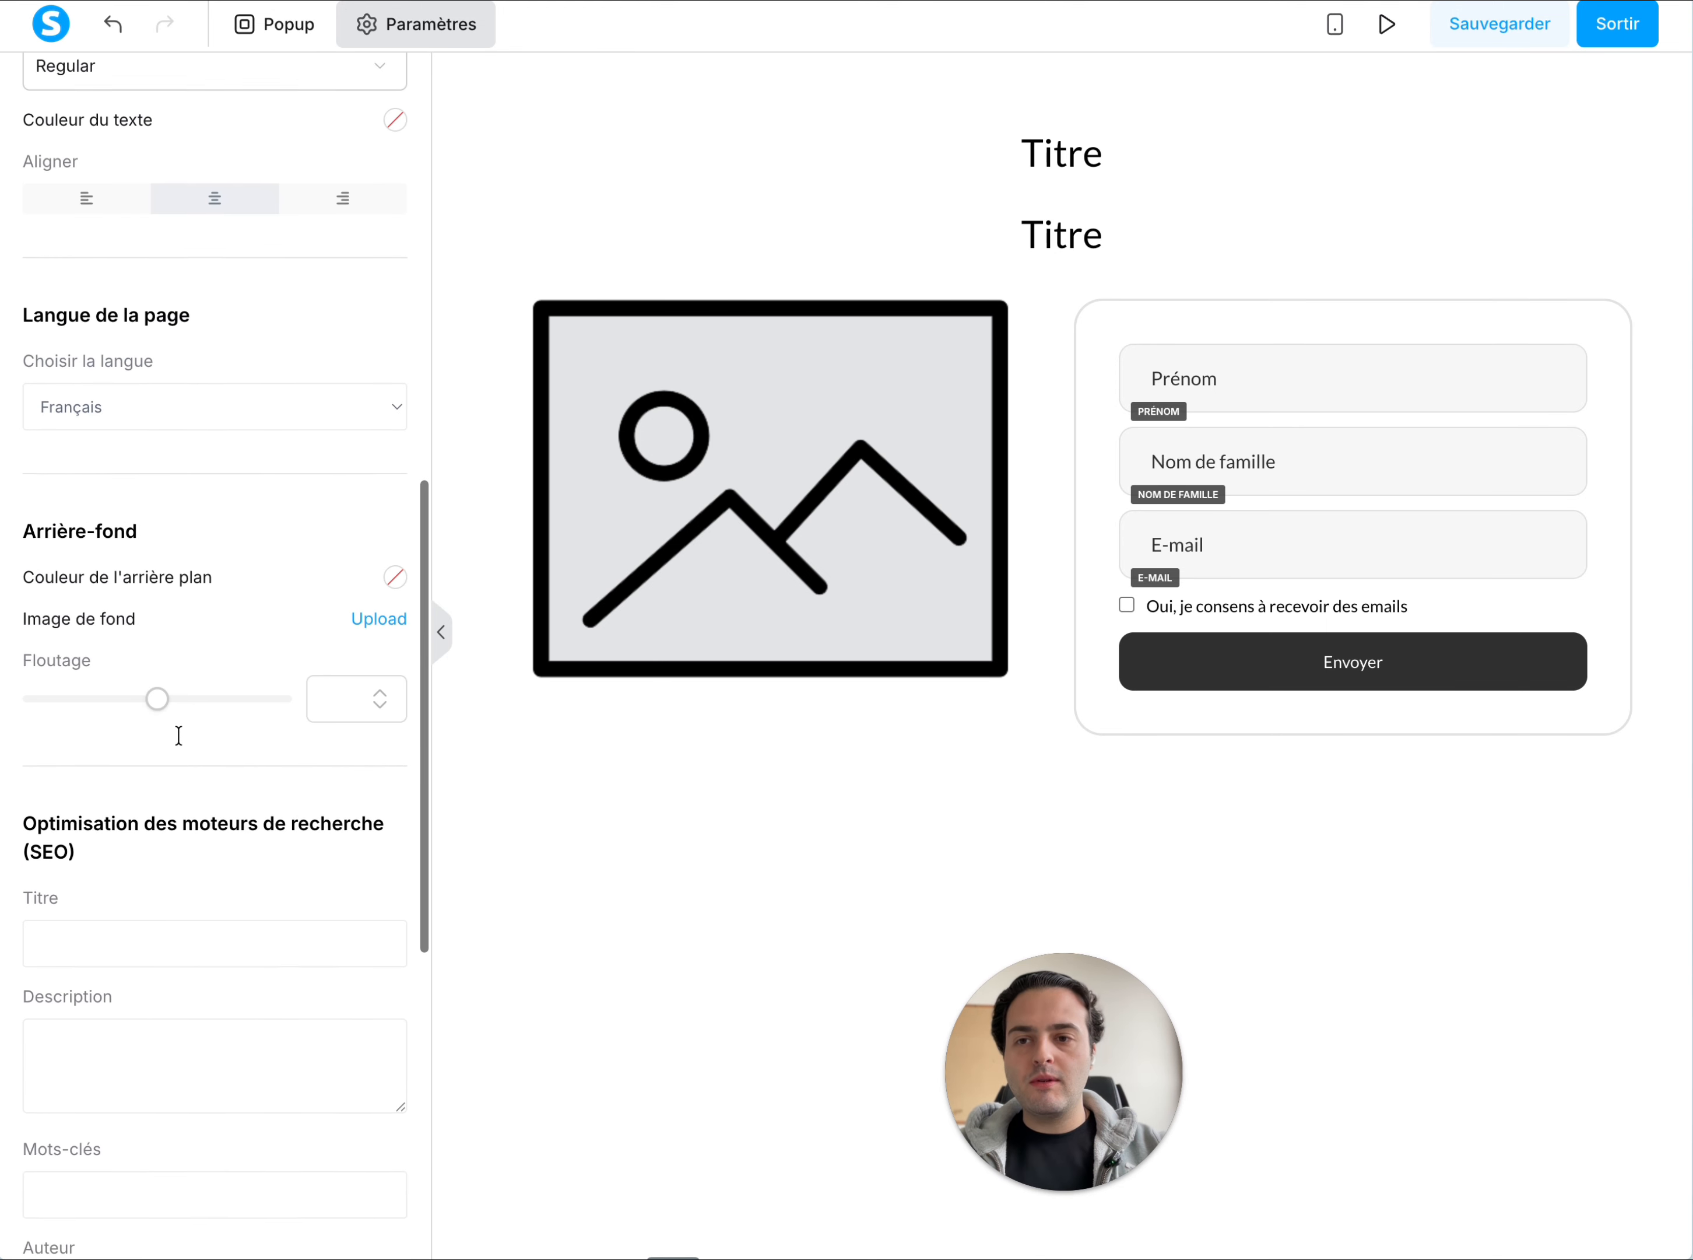
pyautogui.scroll(15, 179, 735)
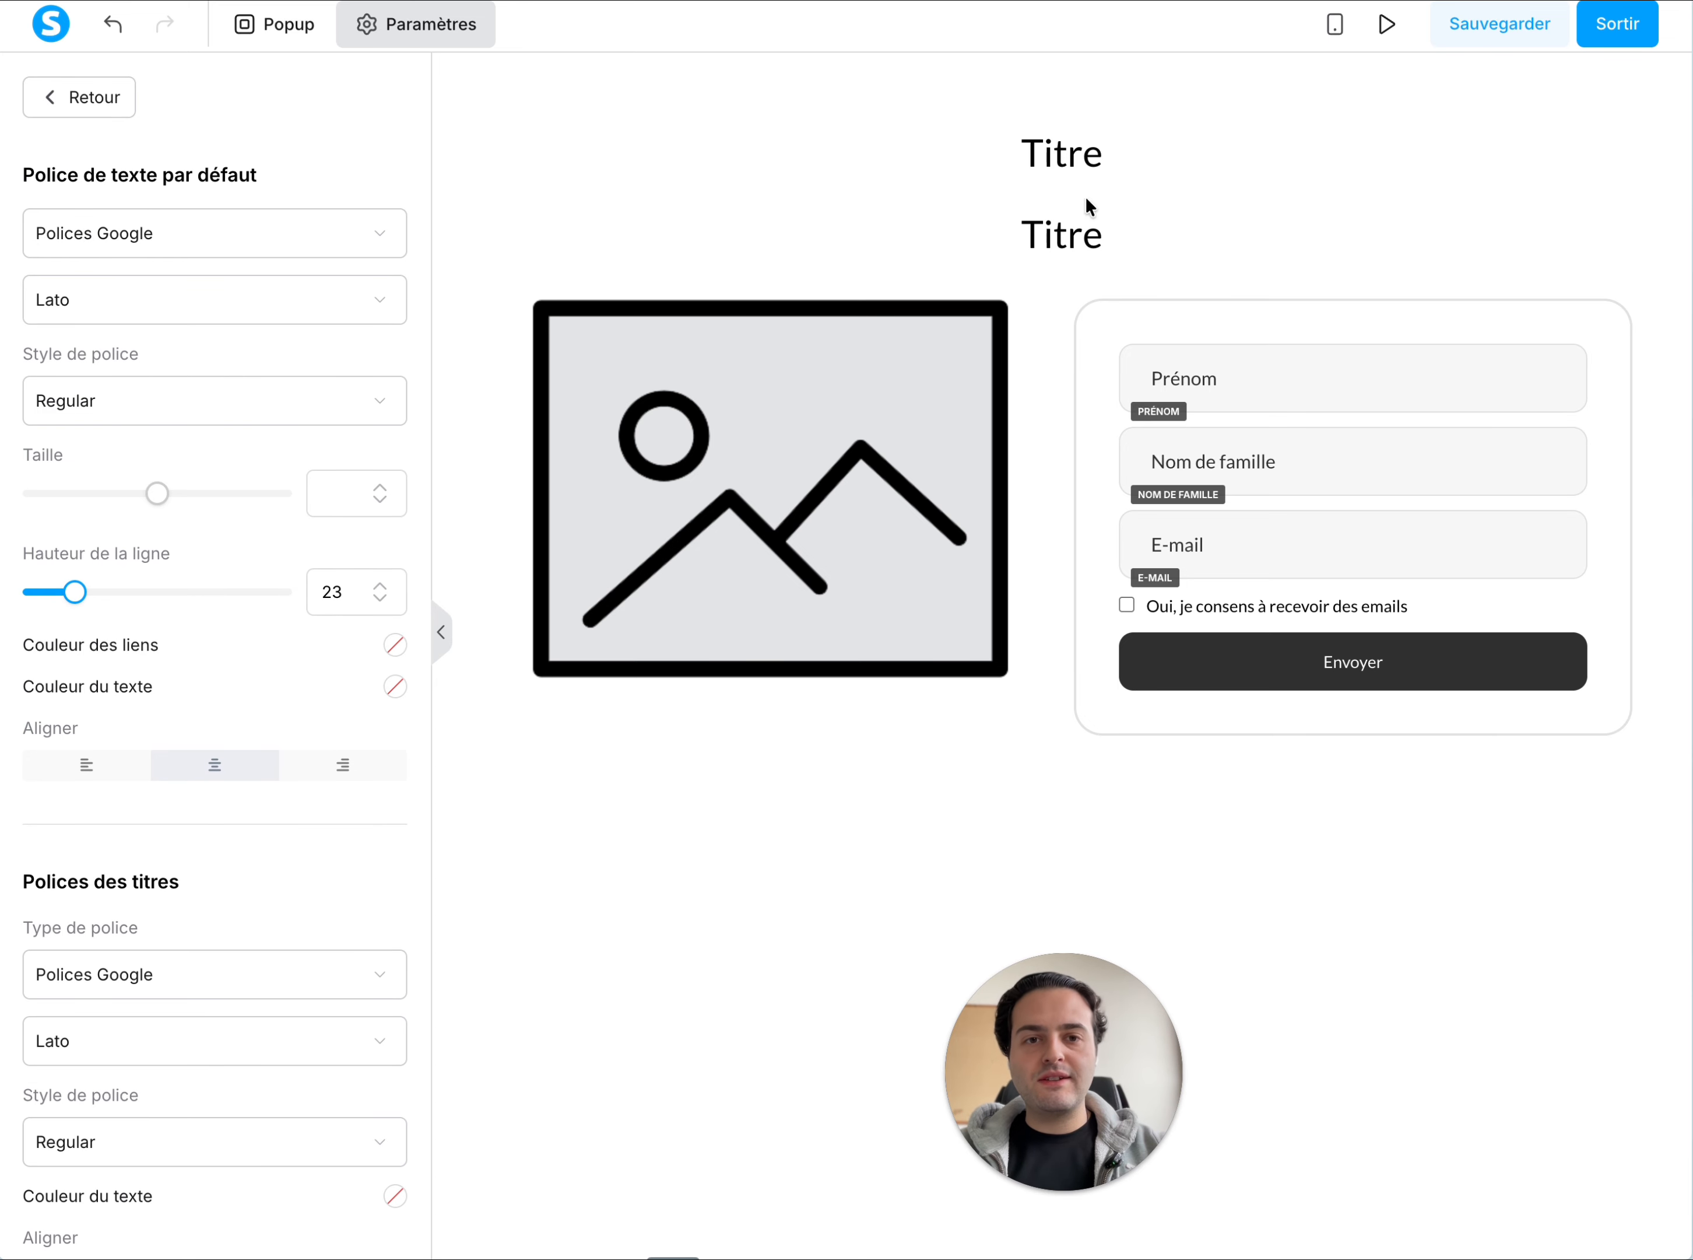
# Format the upper Titre as an H1 heading and make its text bold
pyautogui.click(1074, 159)
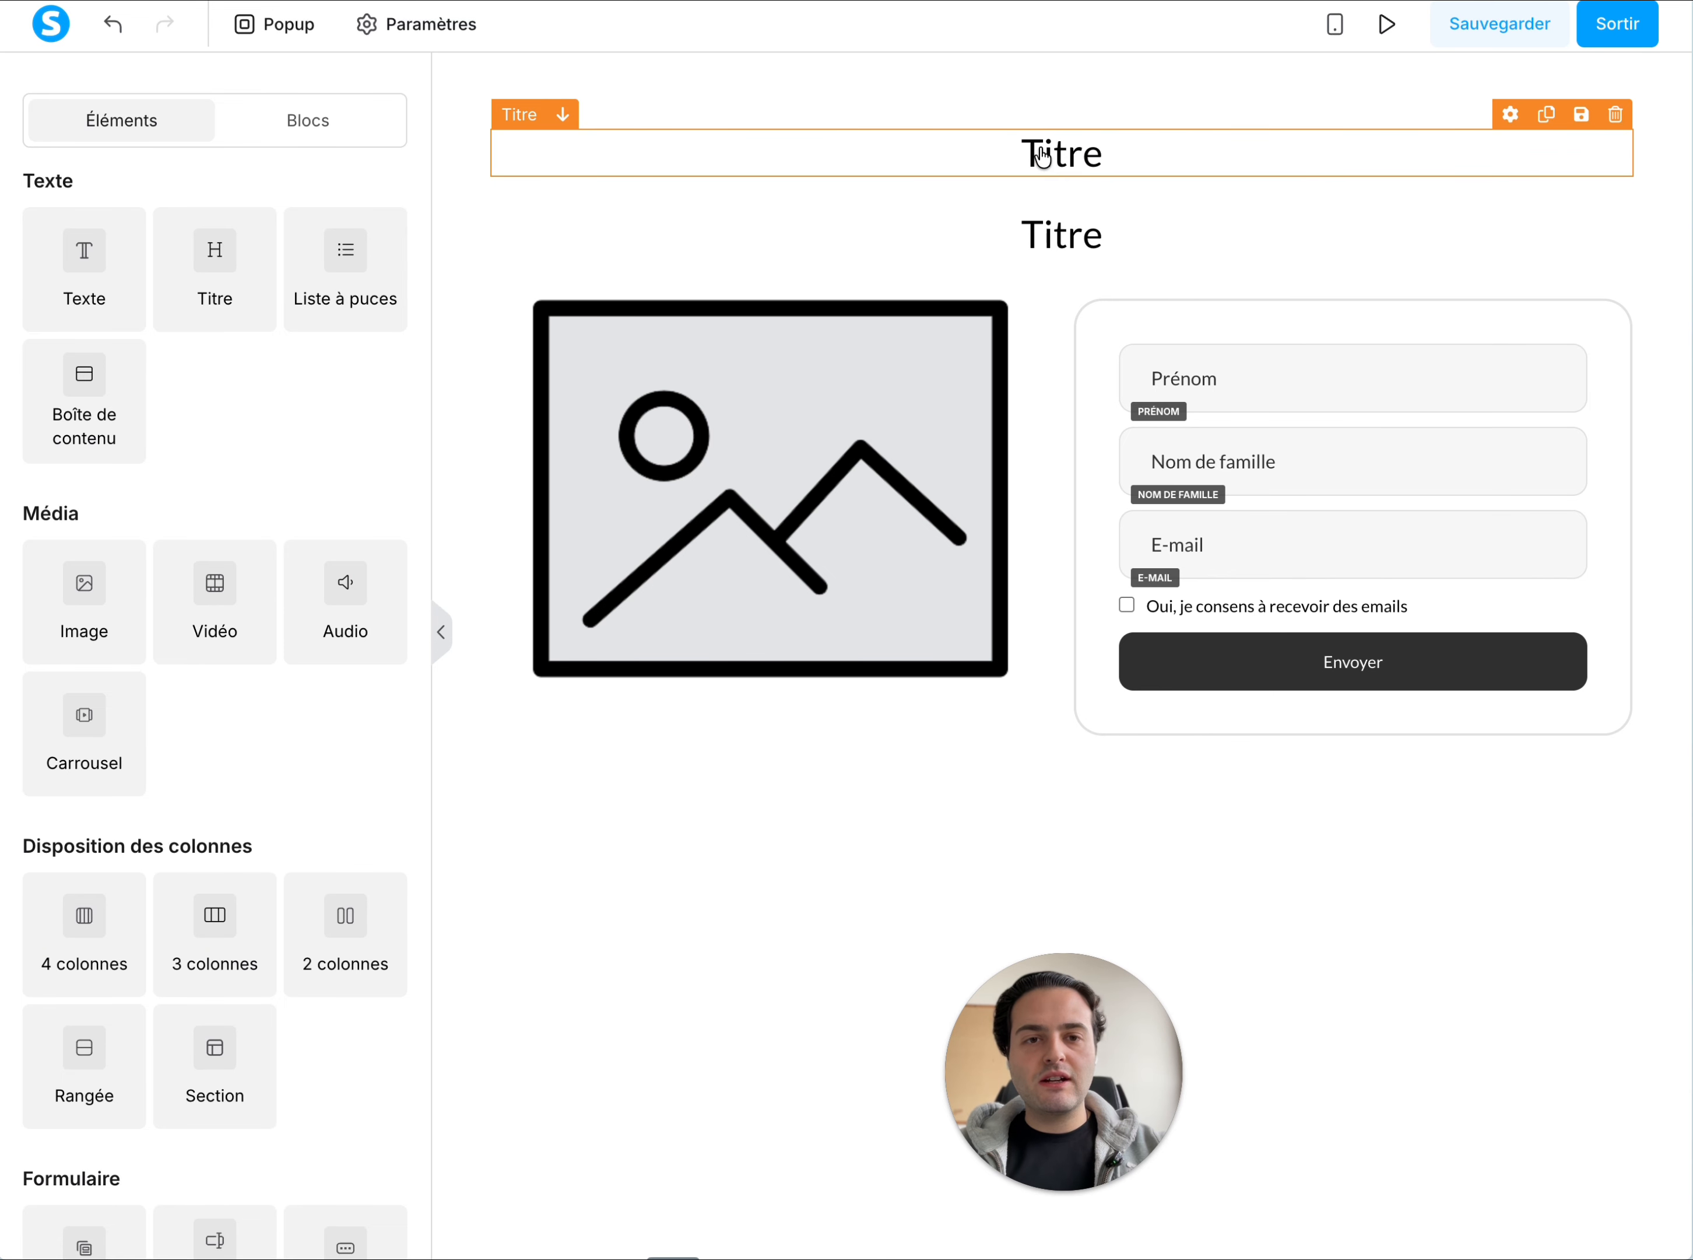
pyautogui.click(1041, 156)
pyautogui.doubleClick(1059, 151)
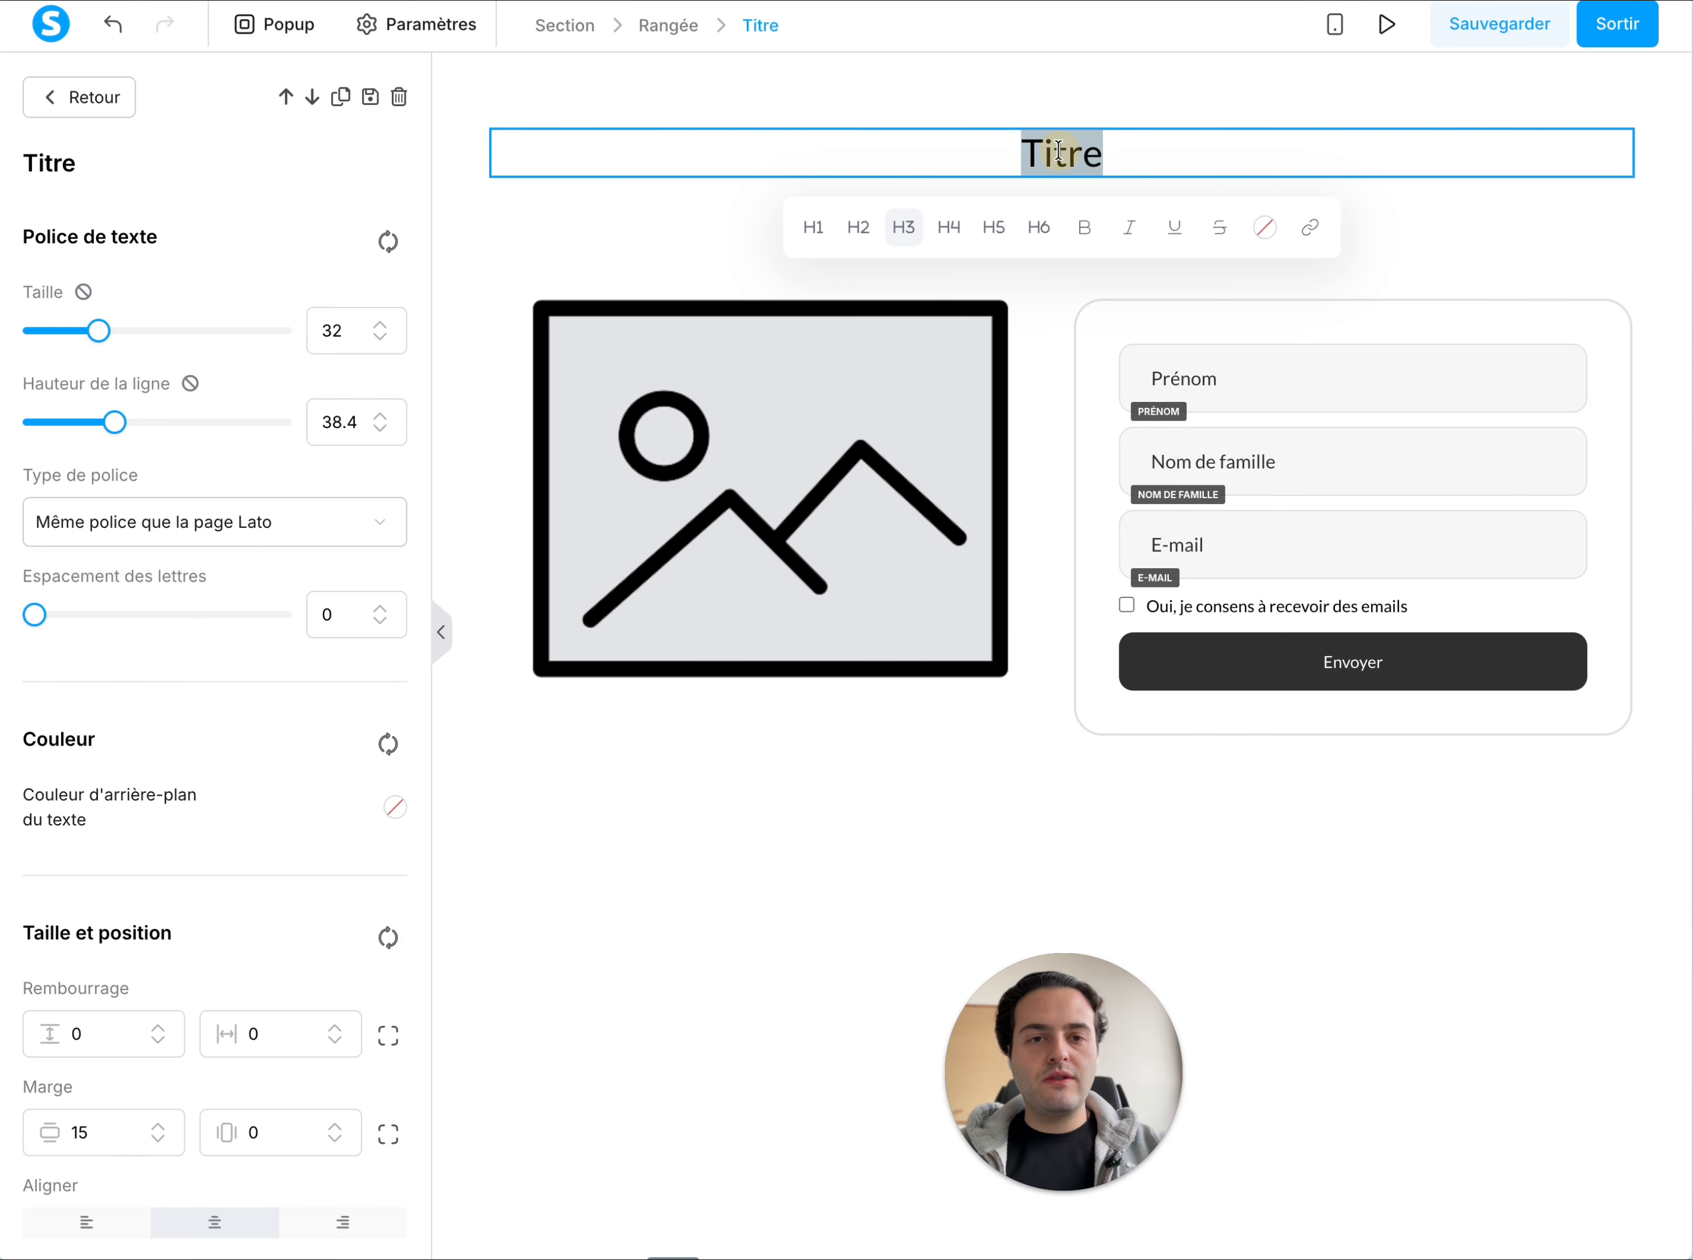
pyautogui.click(819, 231)
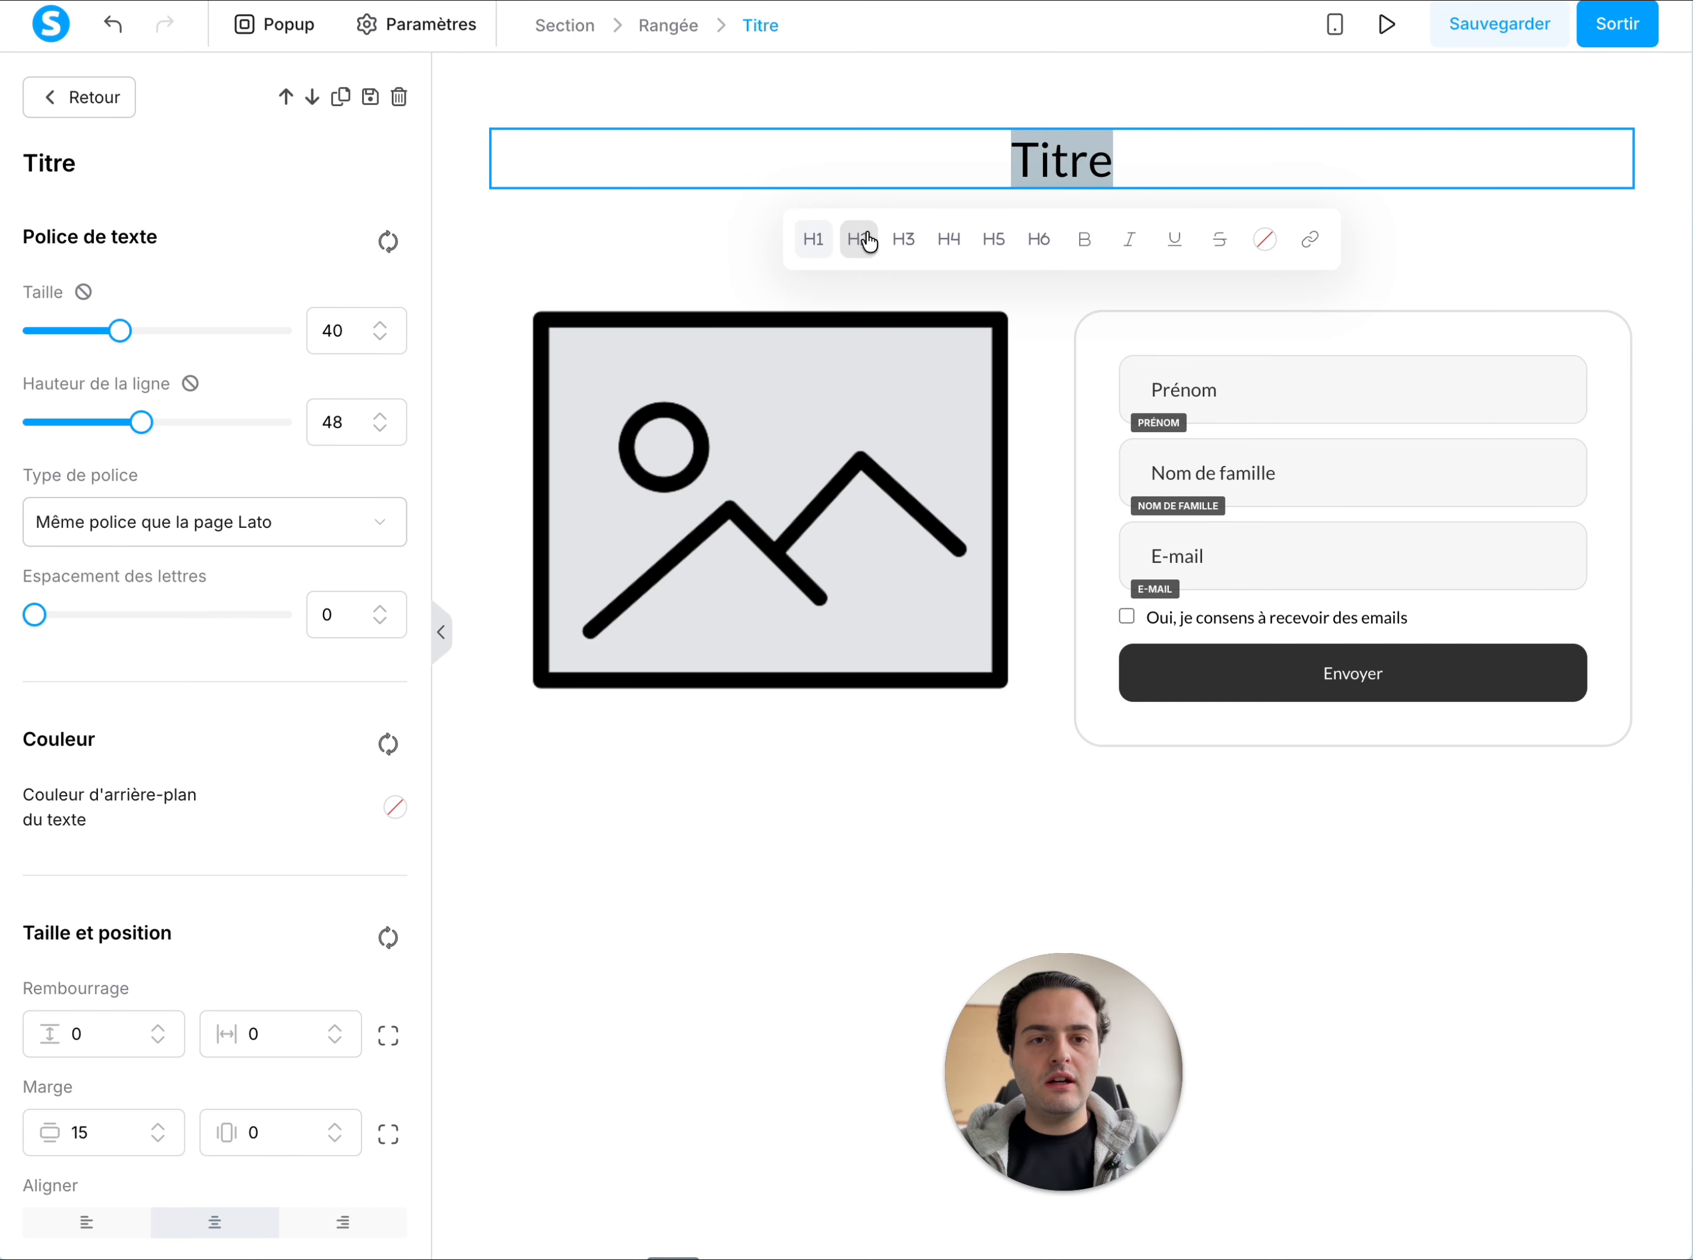
pyautogui.click(1088, 240)
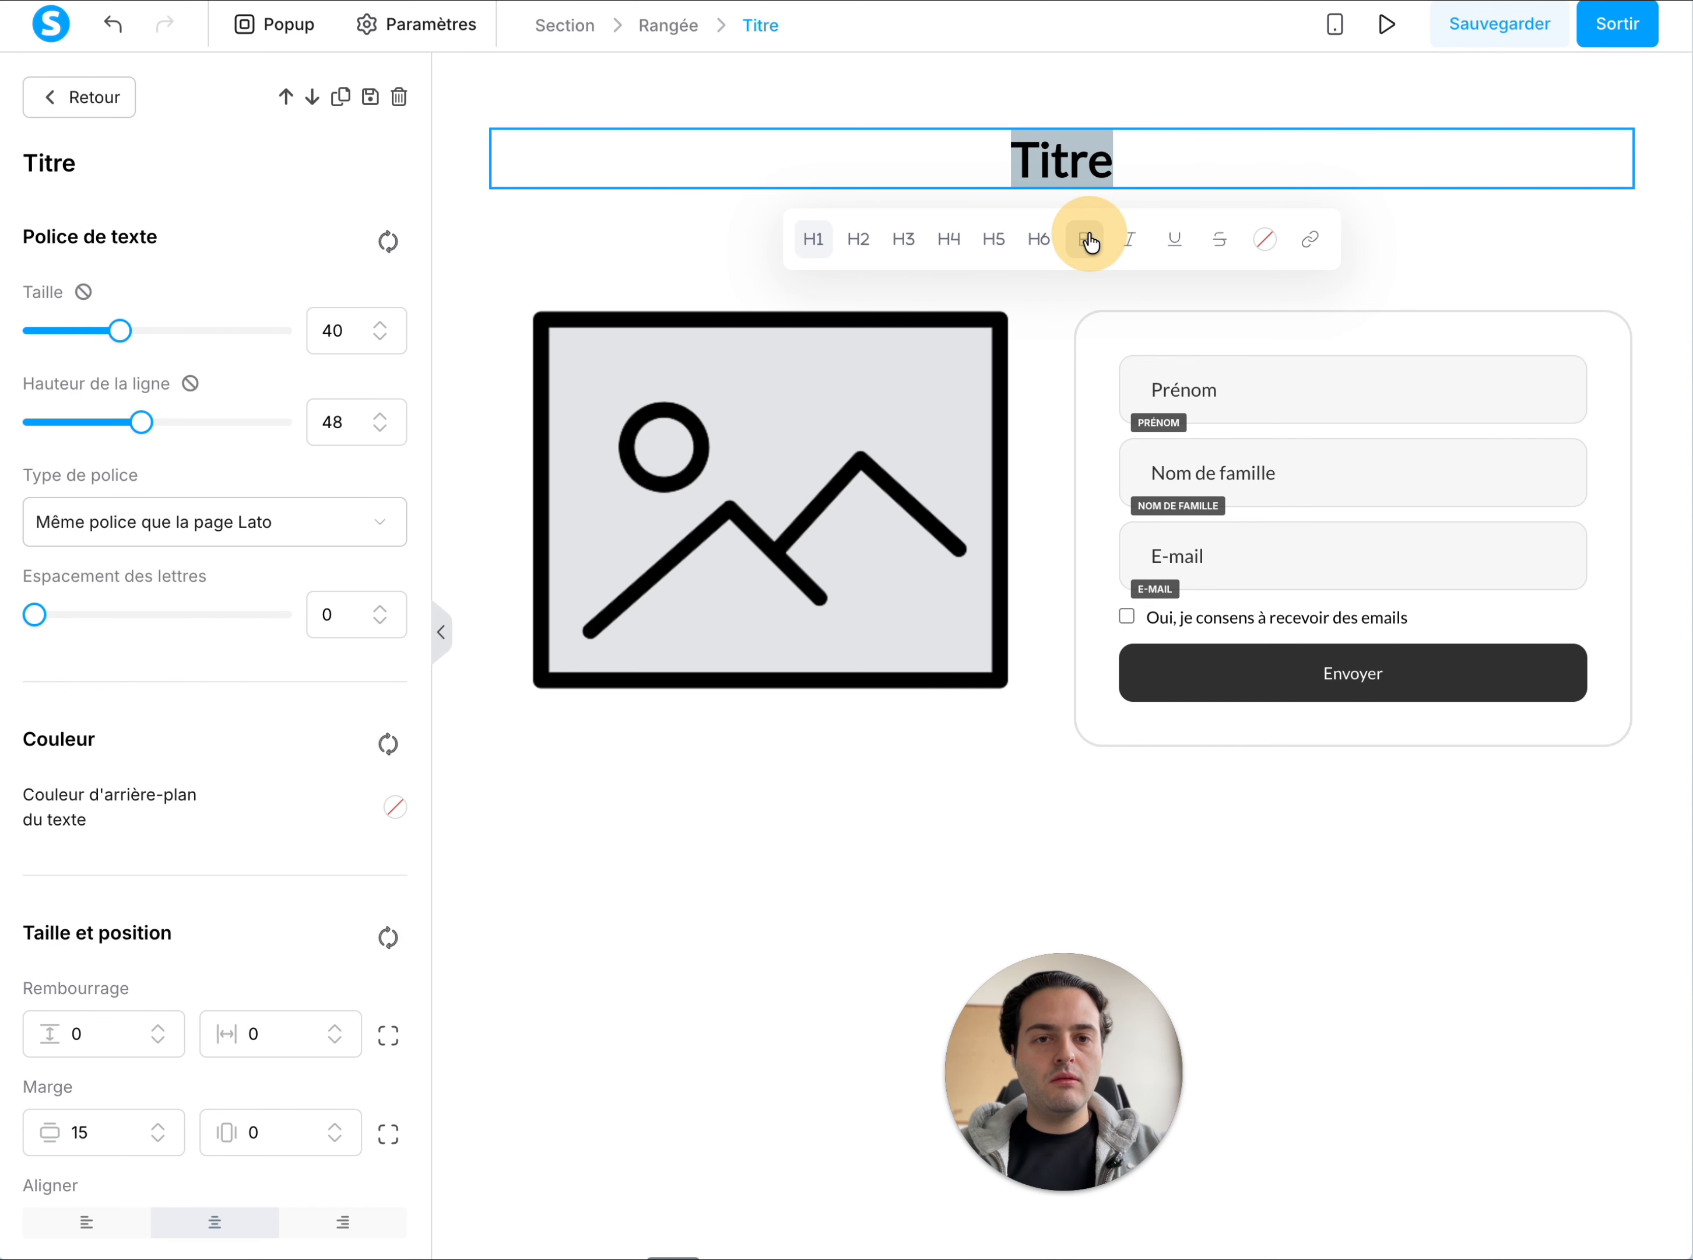
pyautogui.click(1080, 170)
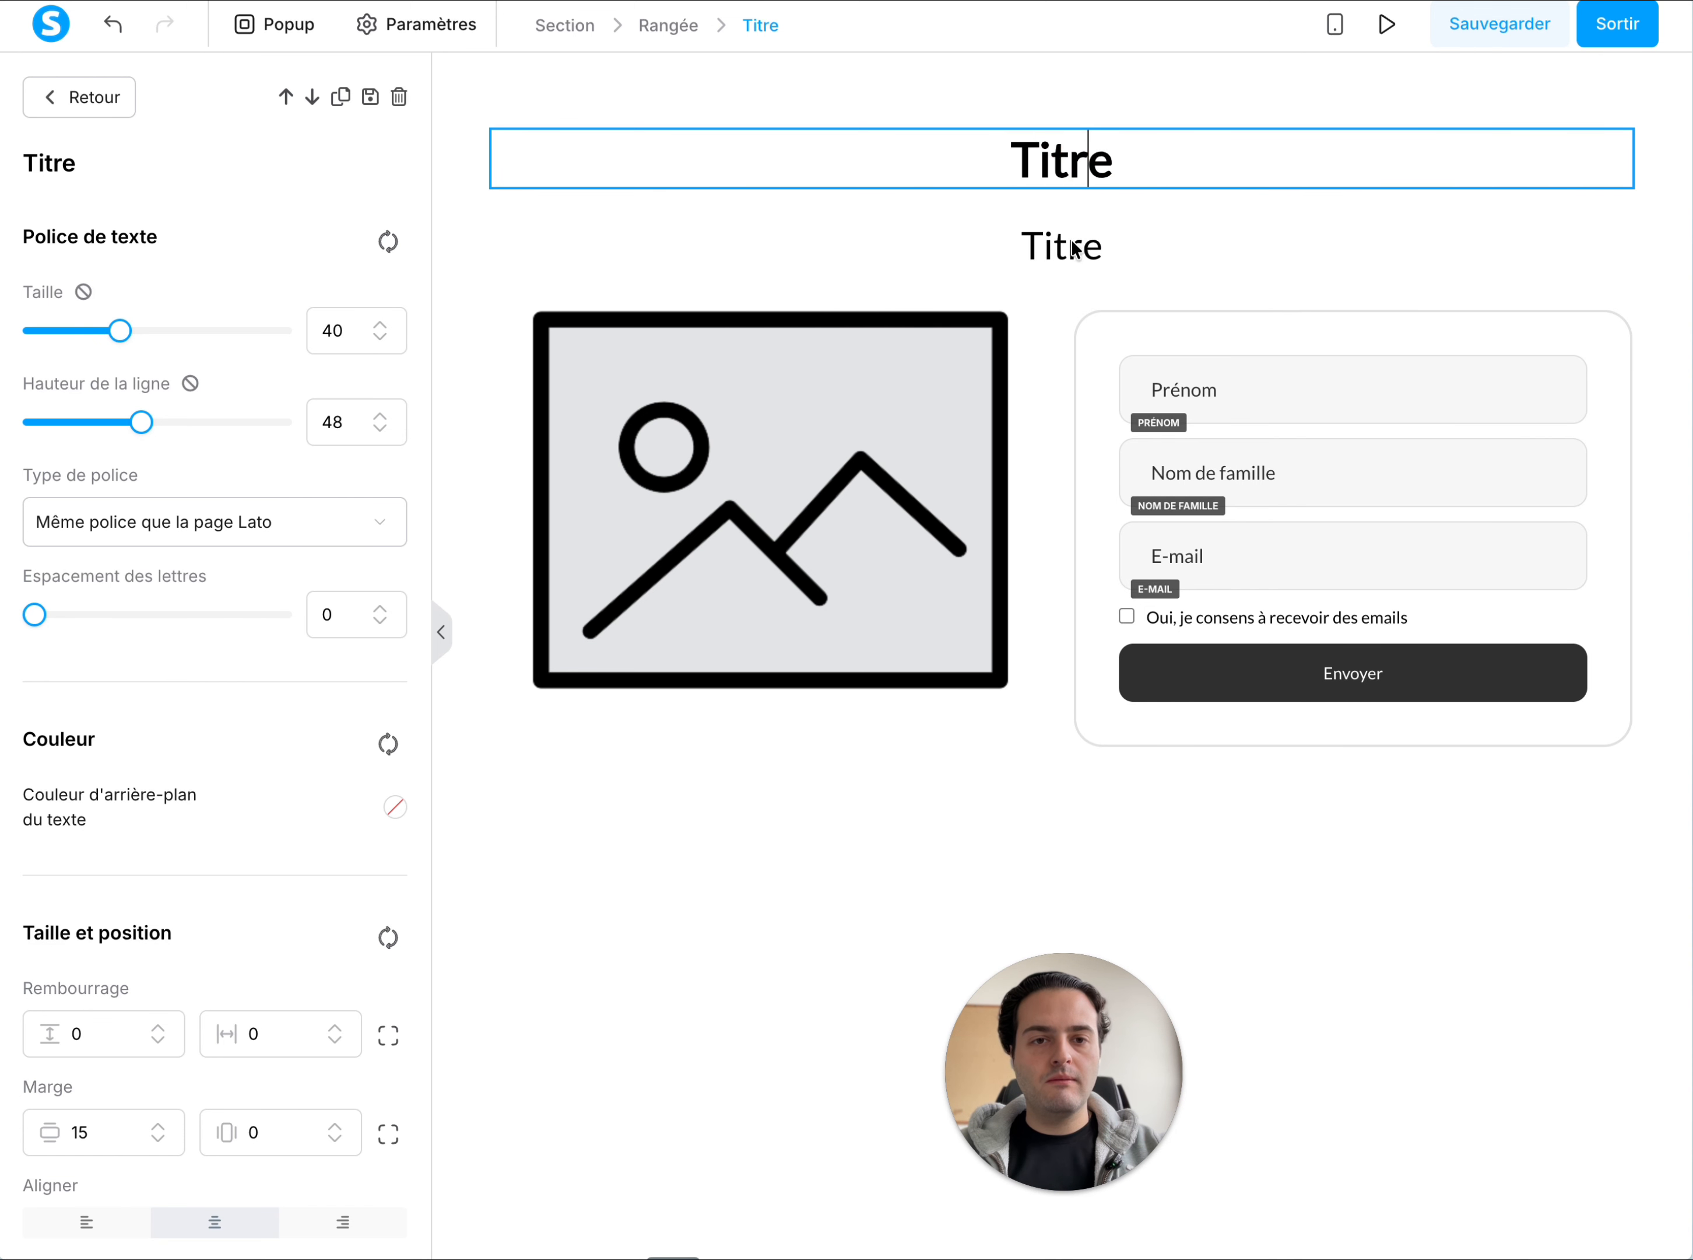
# Format the lower Titre as an H2 heading
pyautogui.click(1072, 254)
pyautogui.doubleClick(1075, 250)
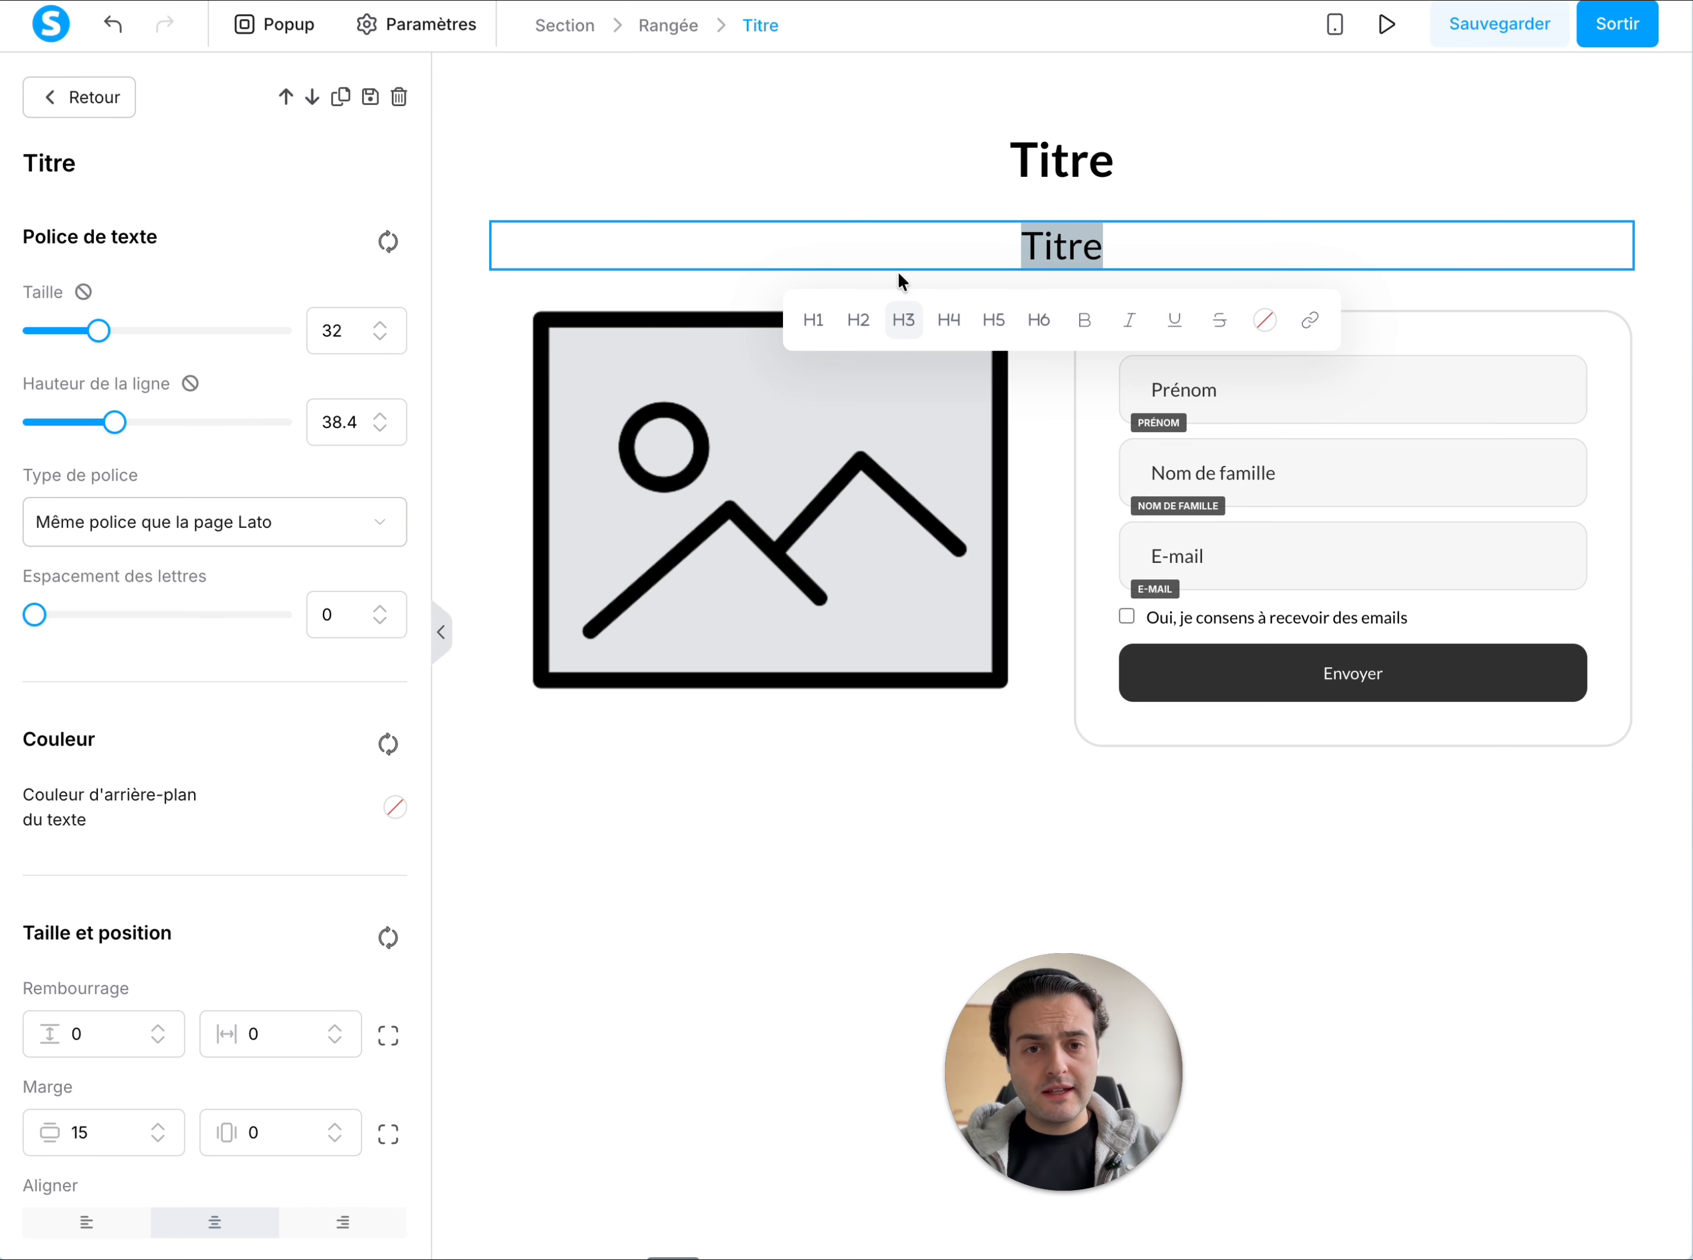
pyautogui.click(855, 331)
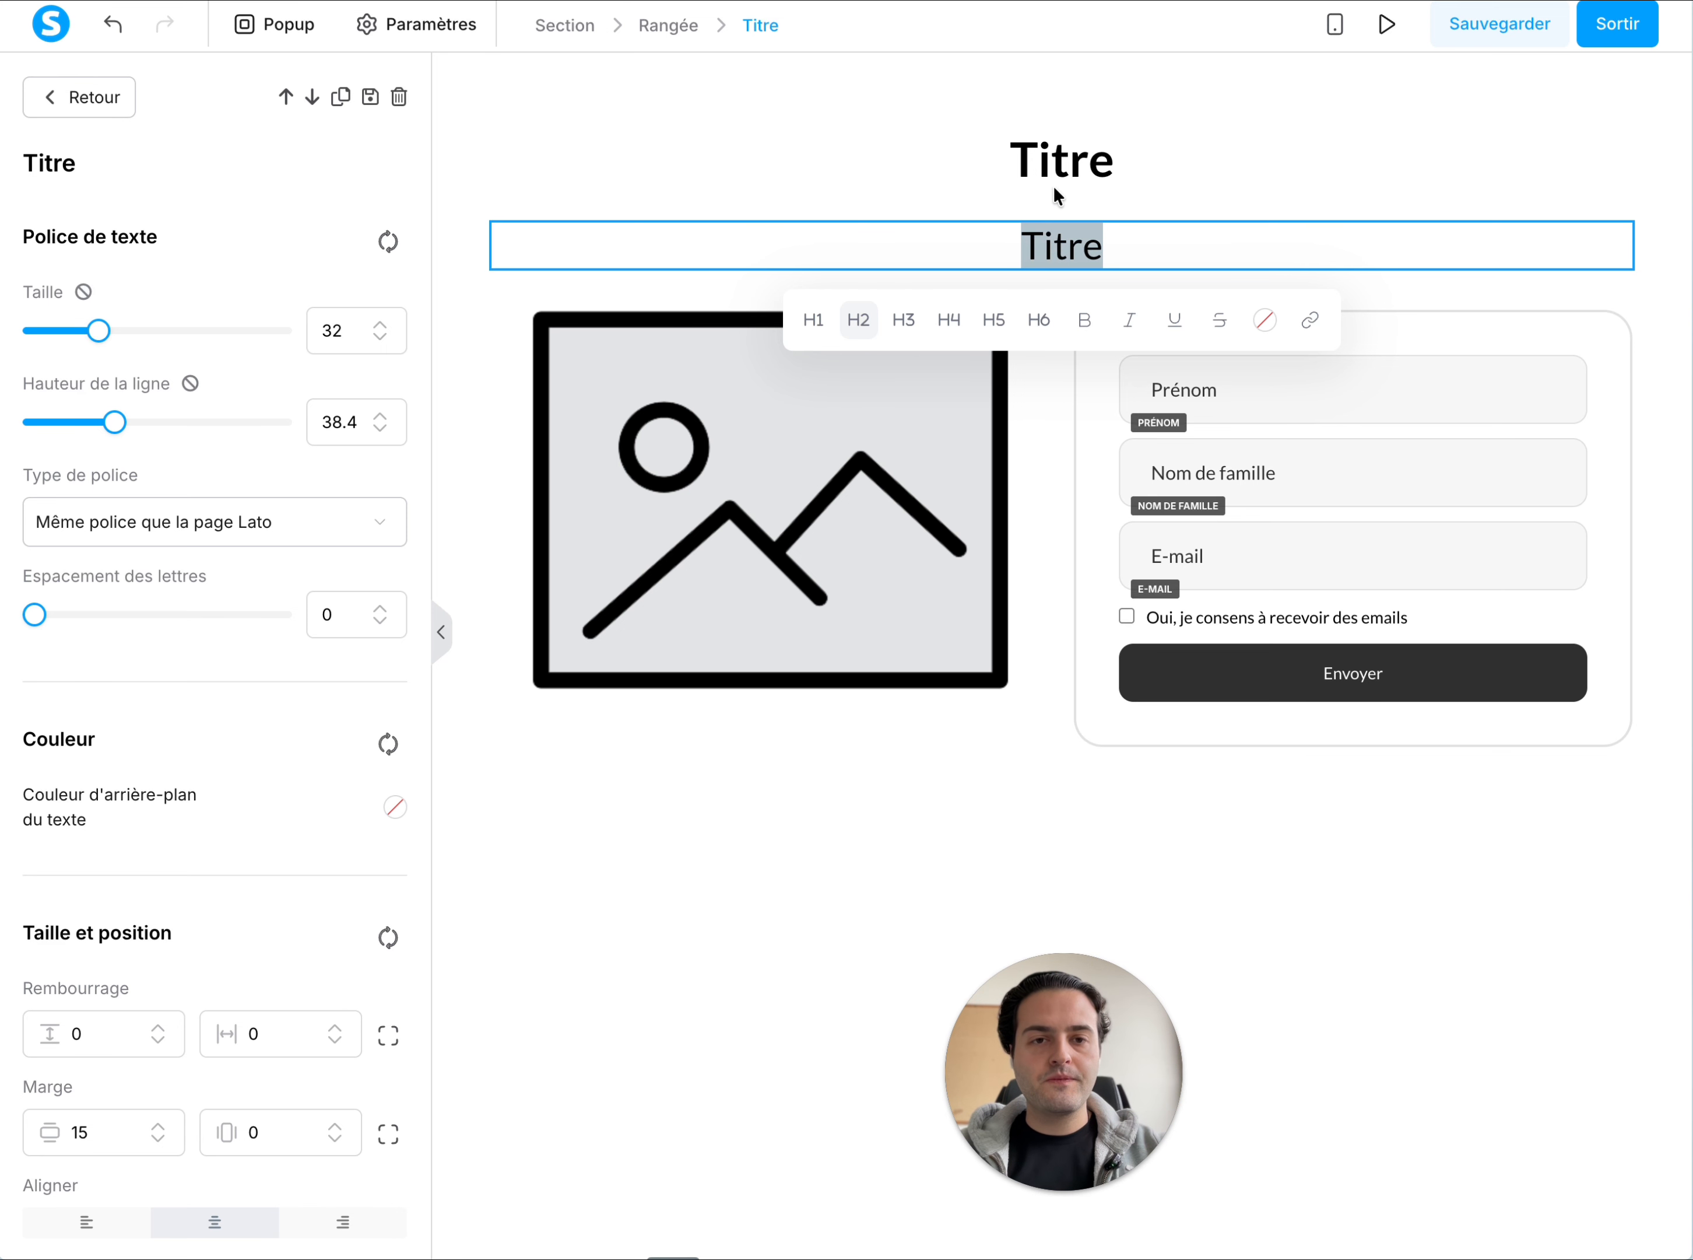
pyautogui.click(1070, 167)
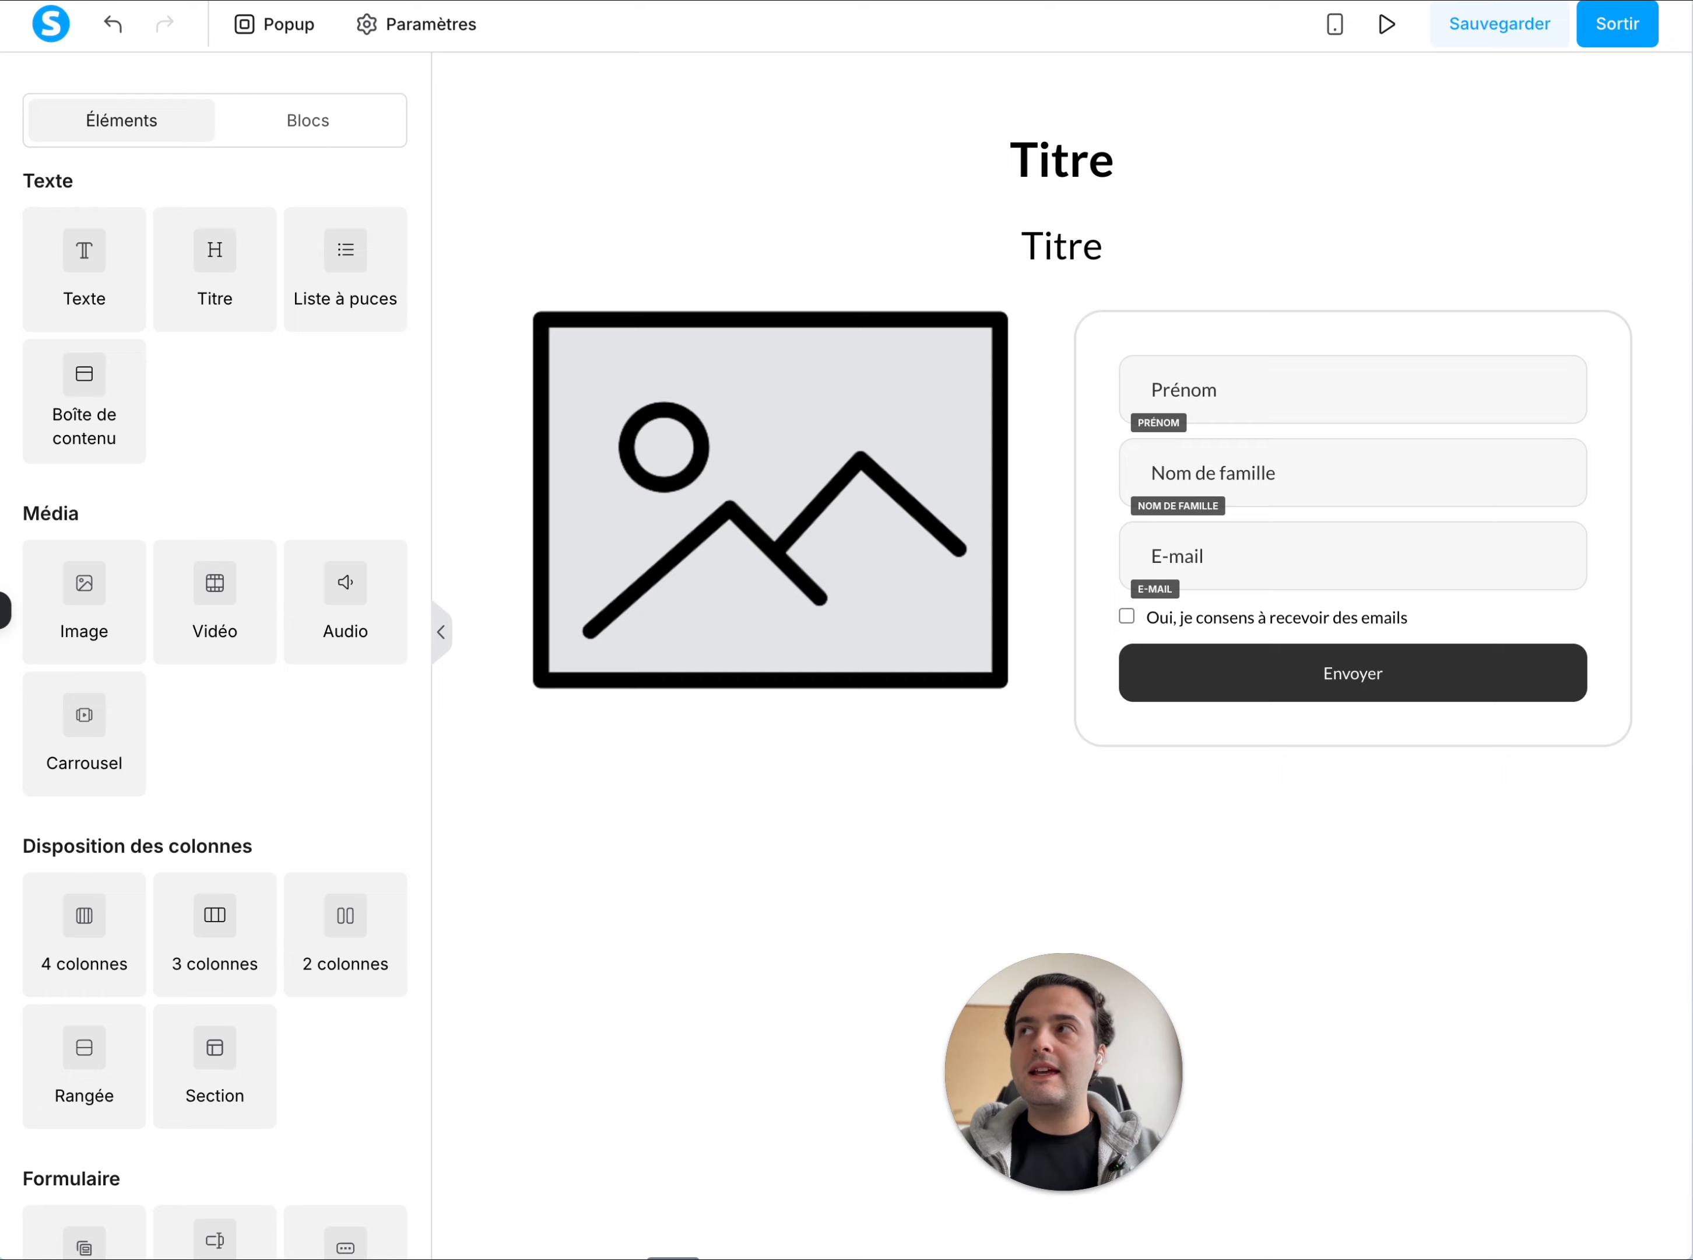
# Replace the H1 title's text with "Un cabinet dentaire désinfecté et prêt à recevoir votre clientèle chaque matin dès 8h"
pyautogui.click(1042, 159)
pyautogui.doubleClick(1066, 159)
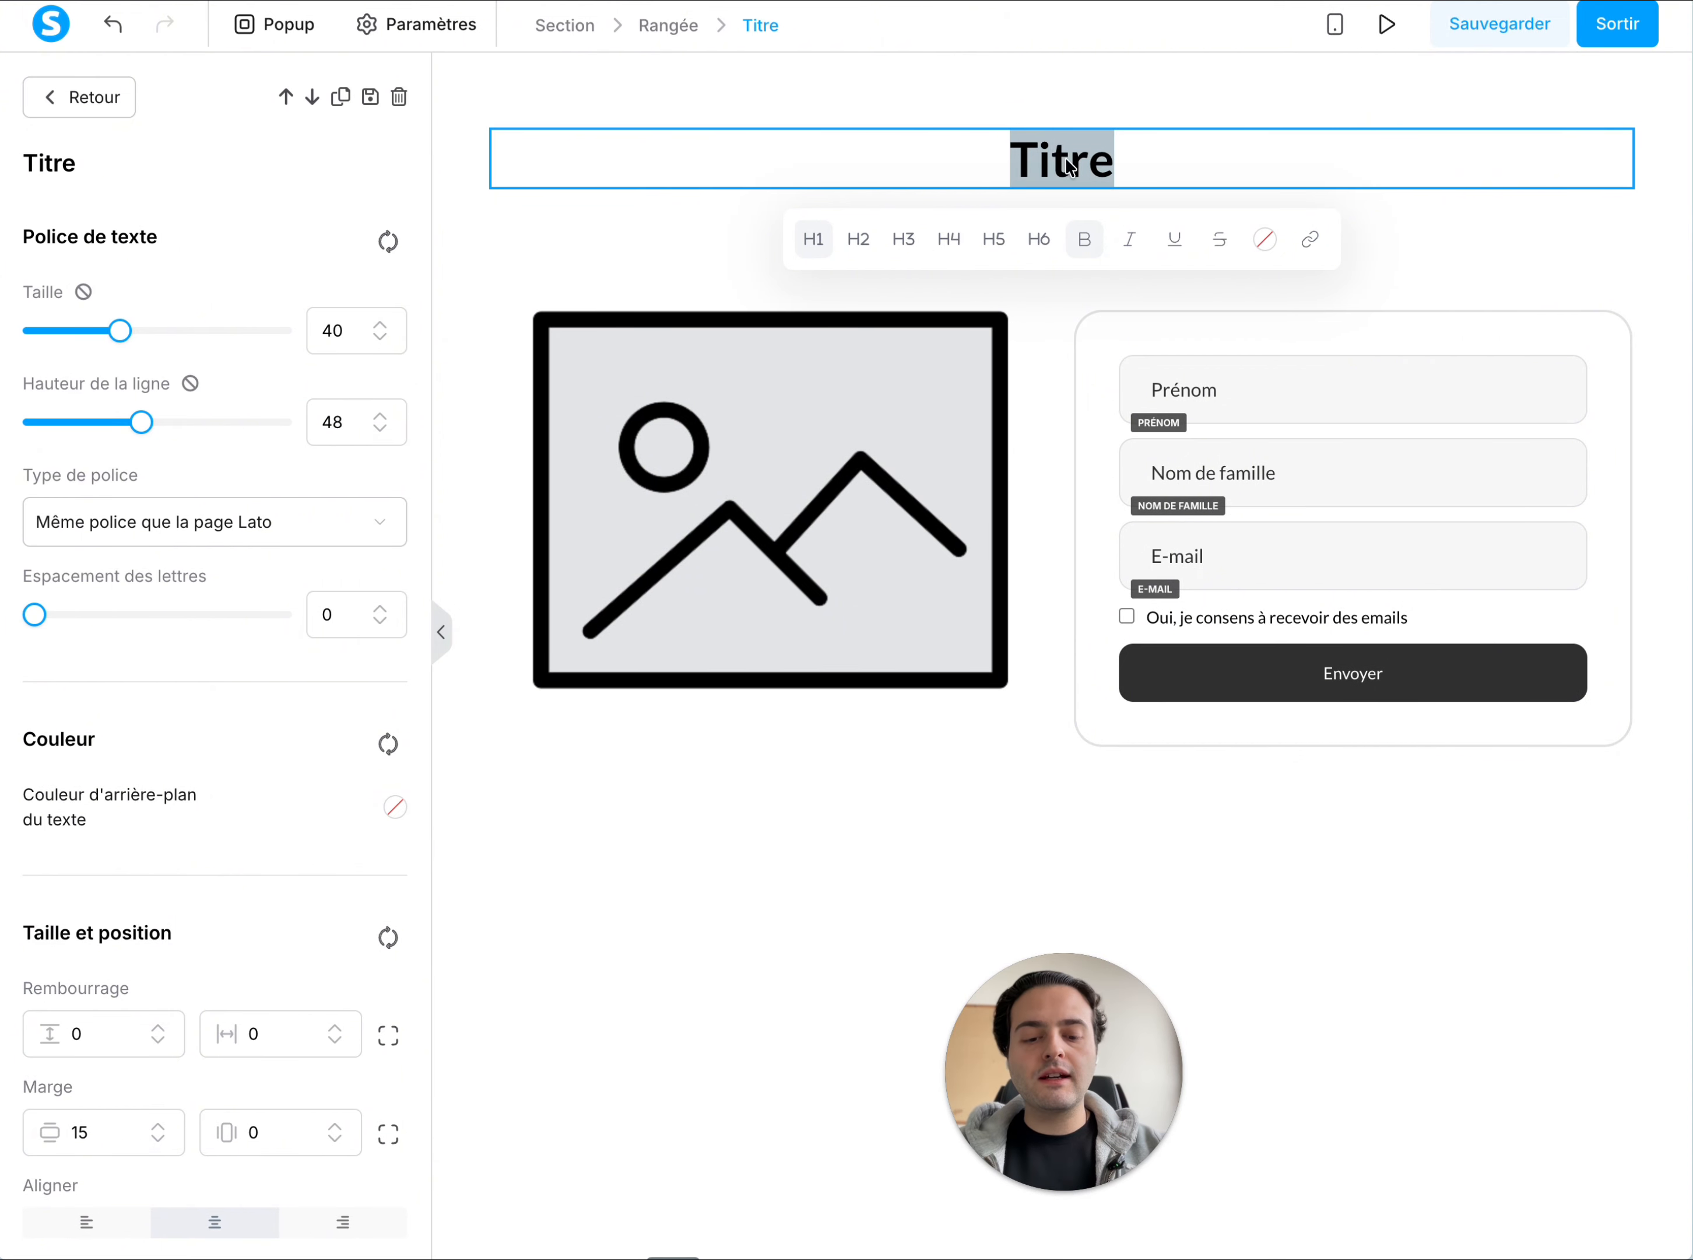
pyautogui.write('Un cb')
pyautogui.press('BackSpace')
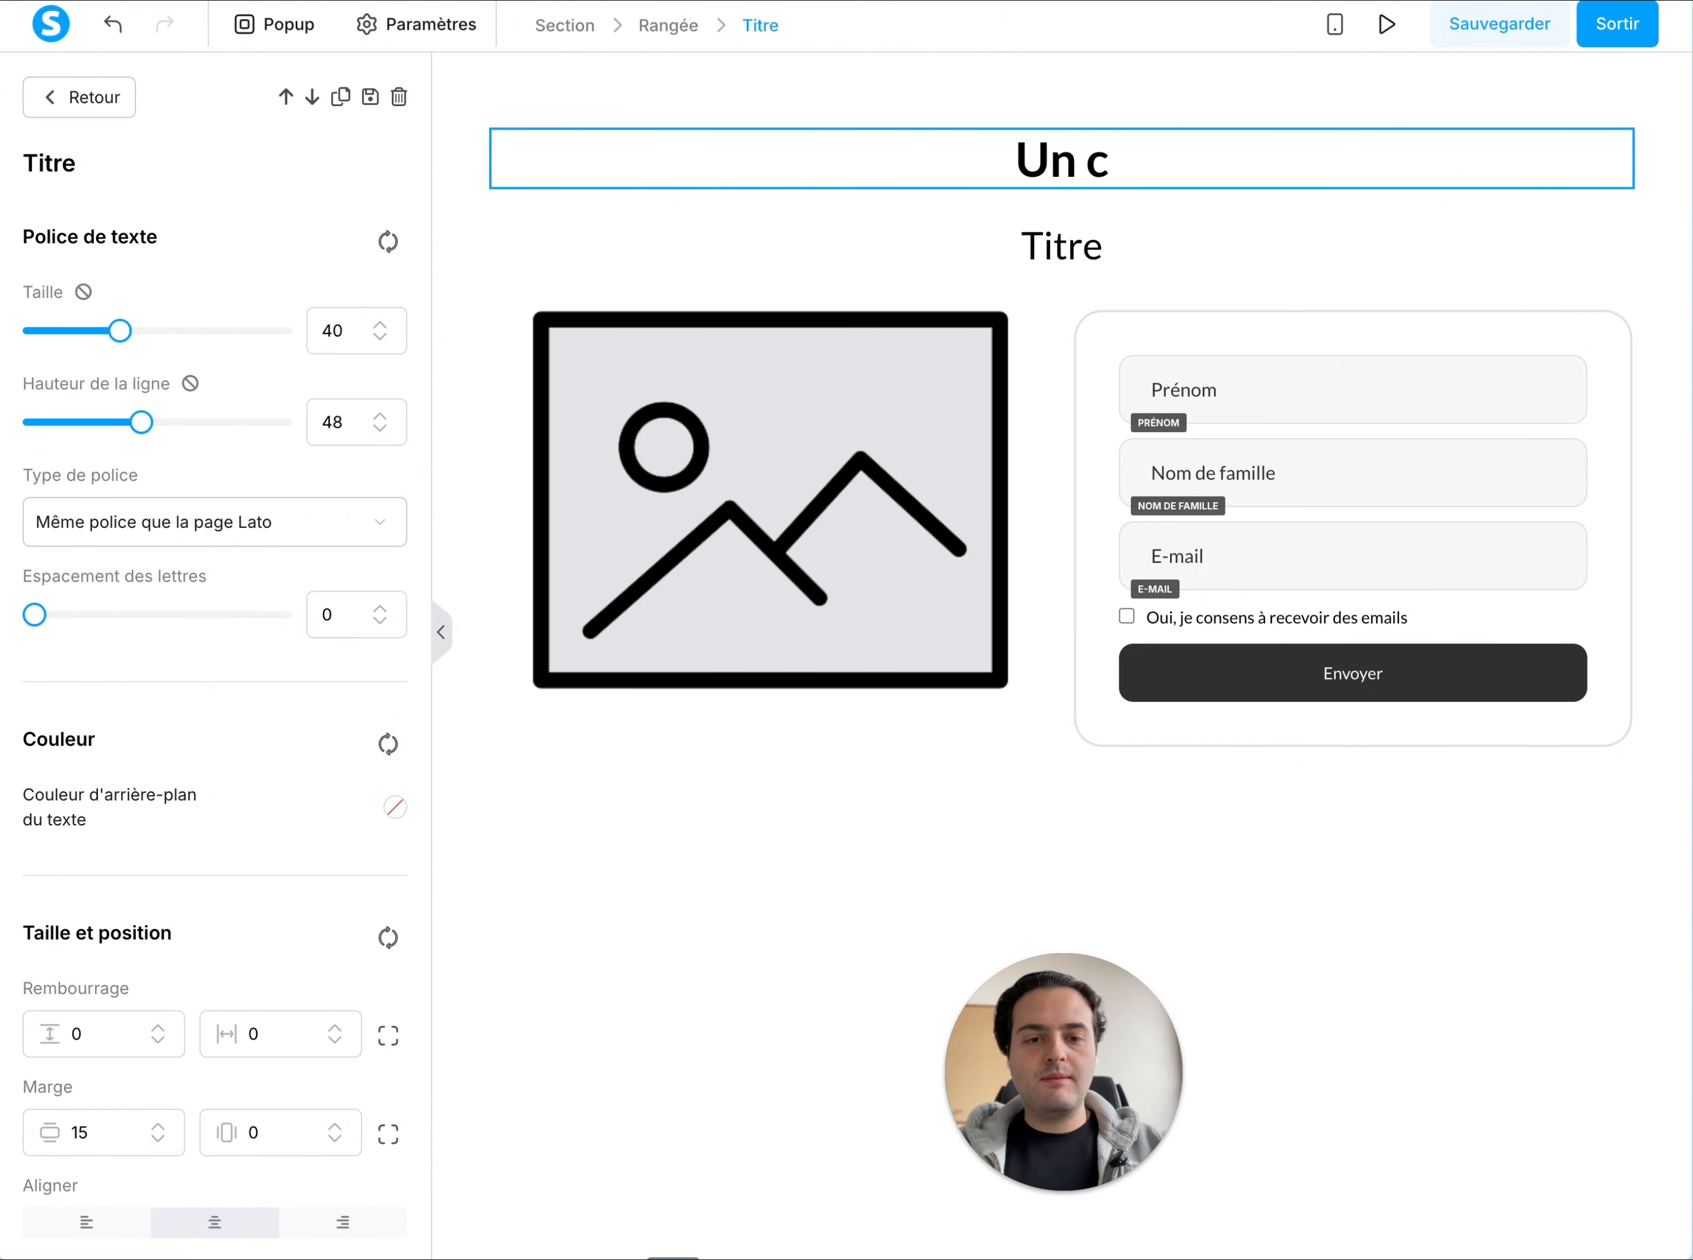
pyautogui.write('abinet dent')
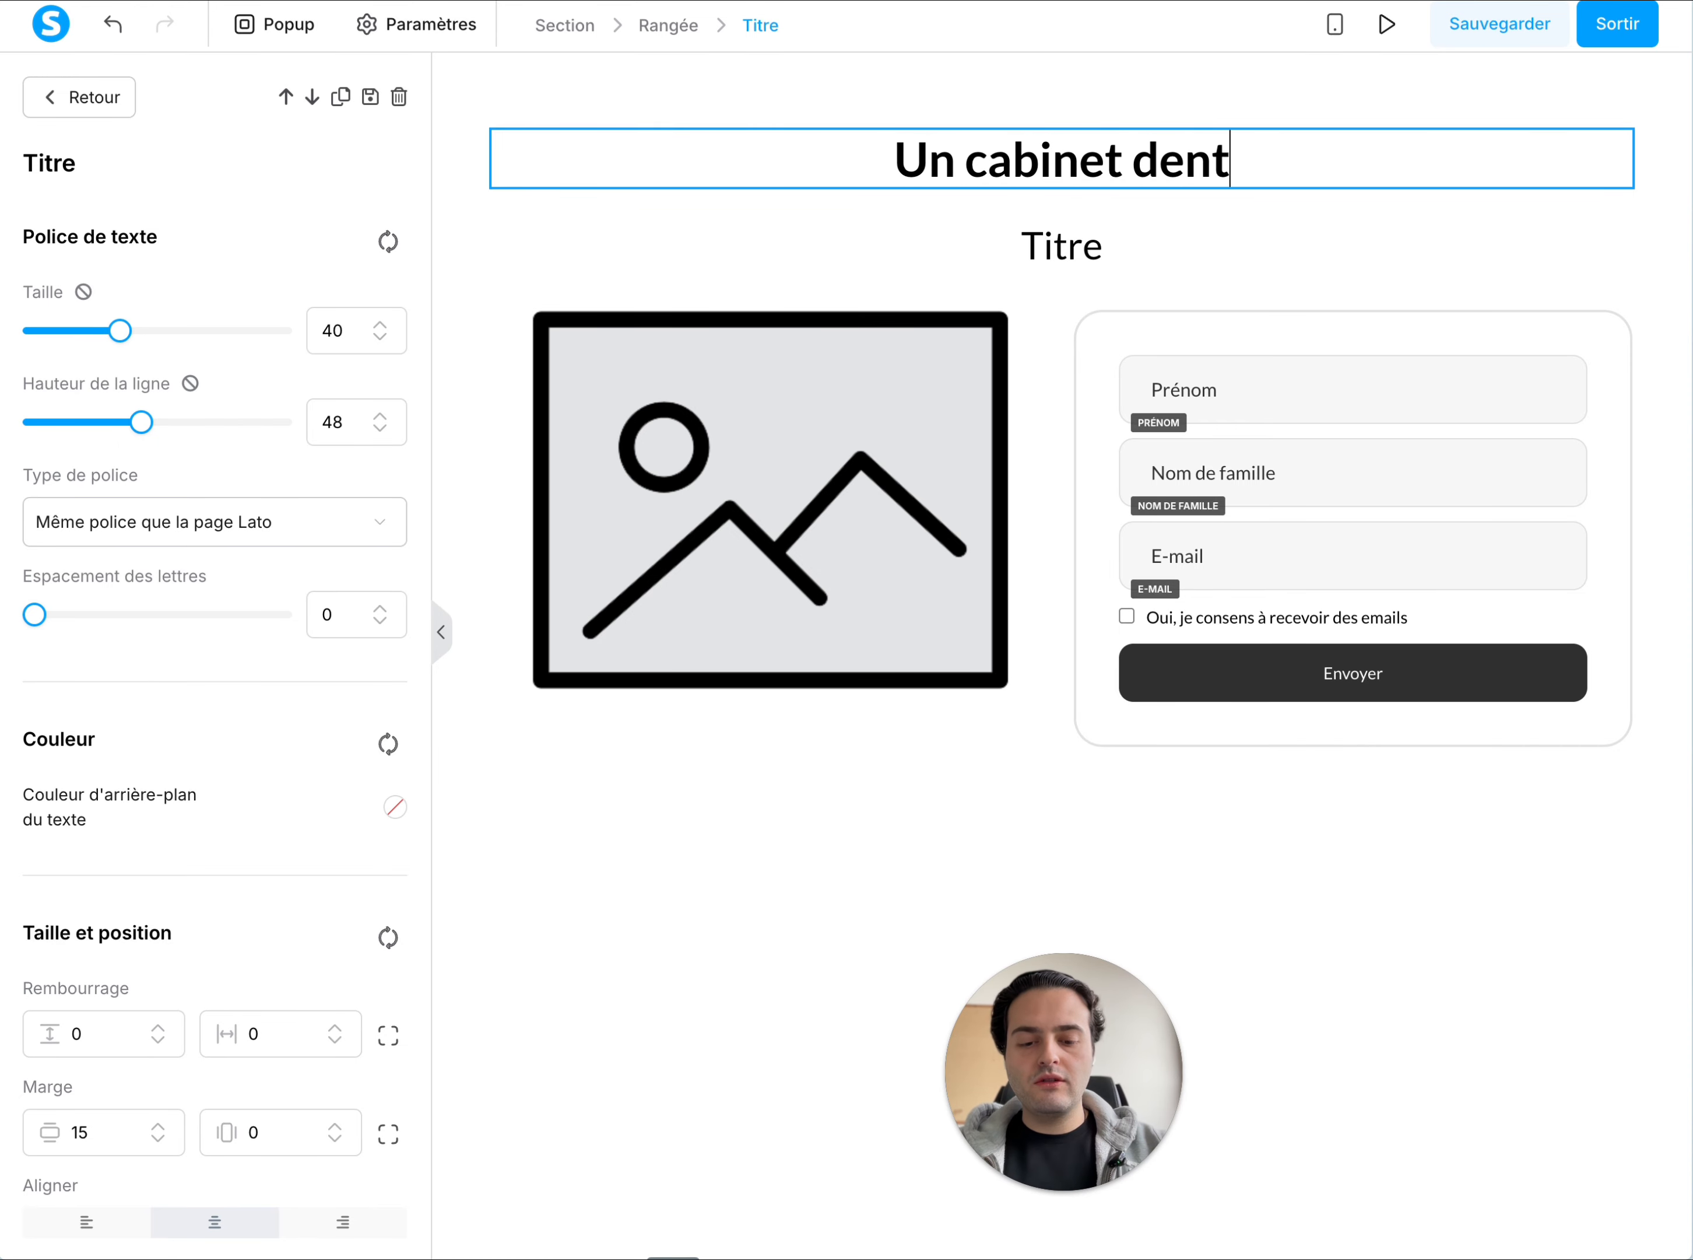
pyautogui.write('aire dési')
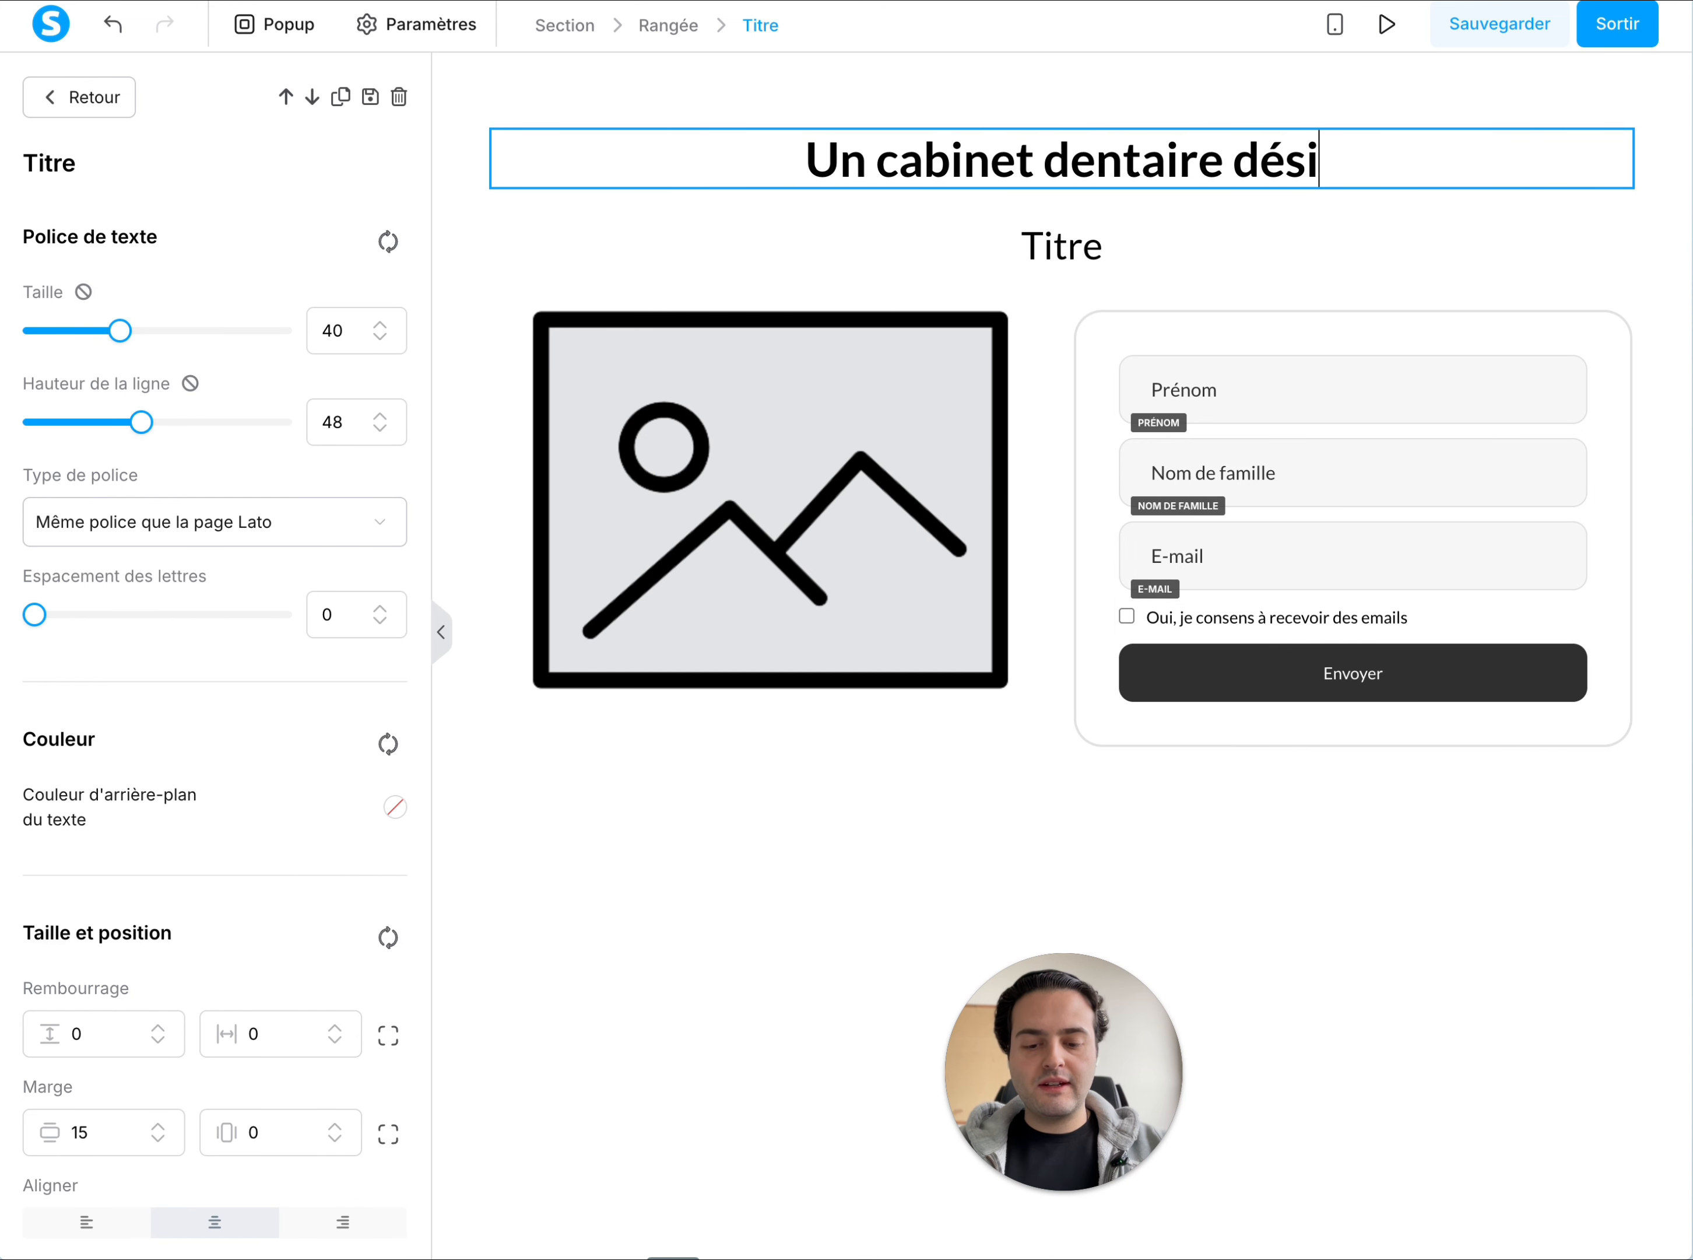
pyautogui.write('nfzct')
pyautogui.press('BackSpace')
pyautogui.press('BackSpace')
pyautogui.press('BackSpace')
pyautogui.write('e')
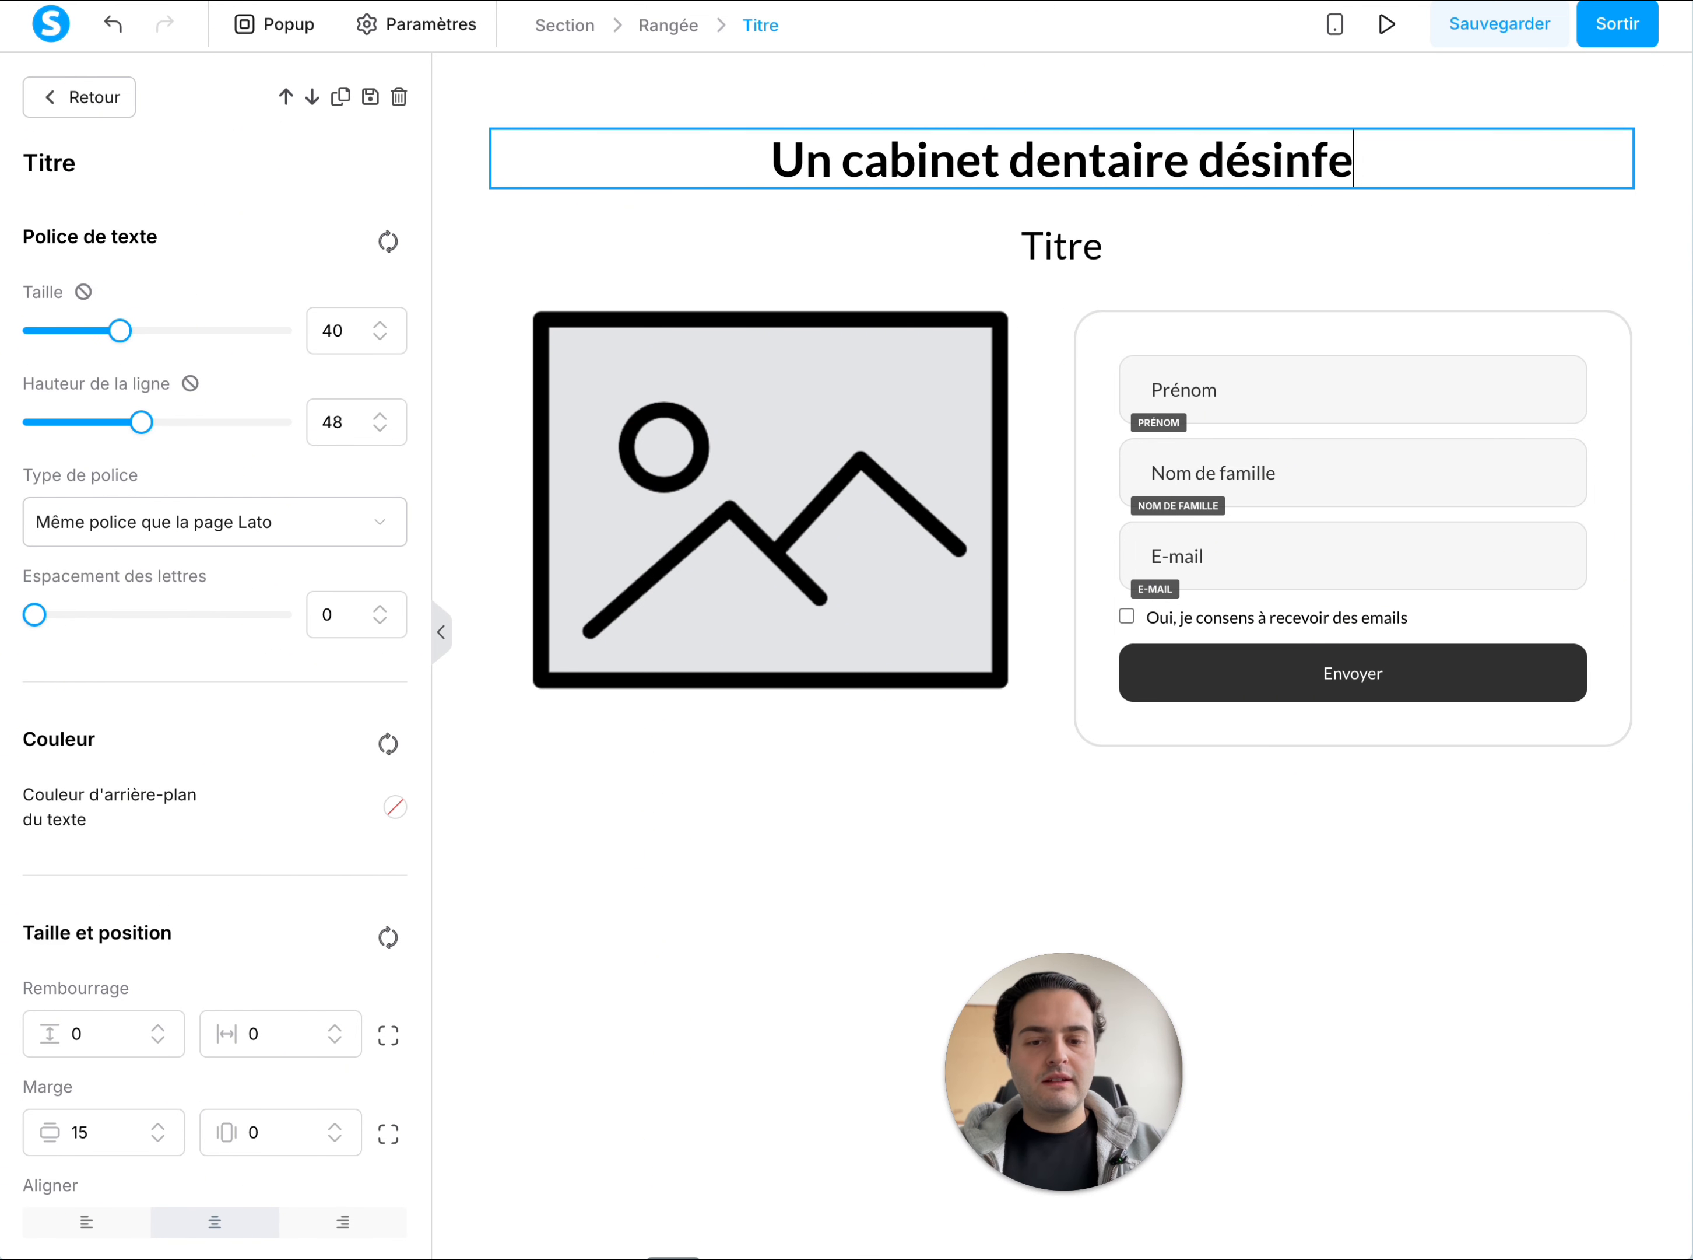
pyautogui.write('cté et pr')
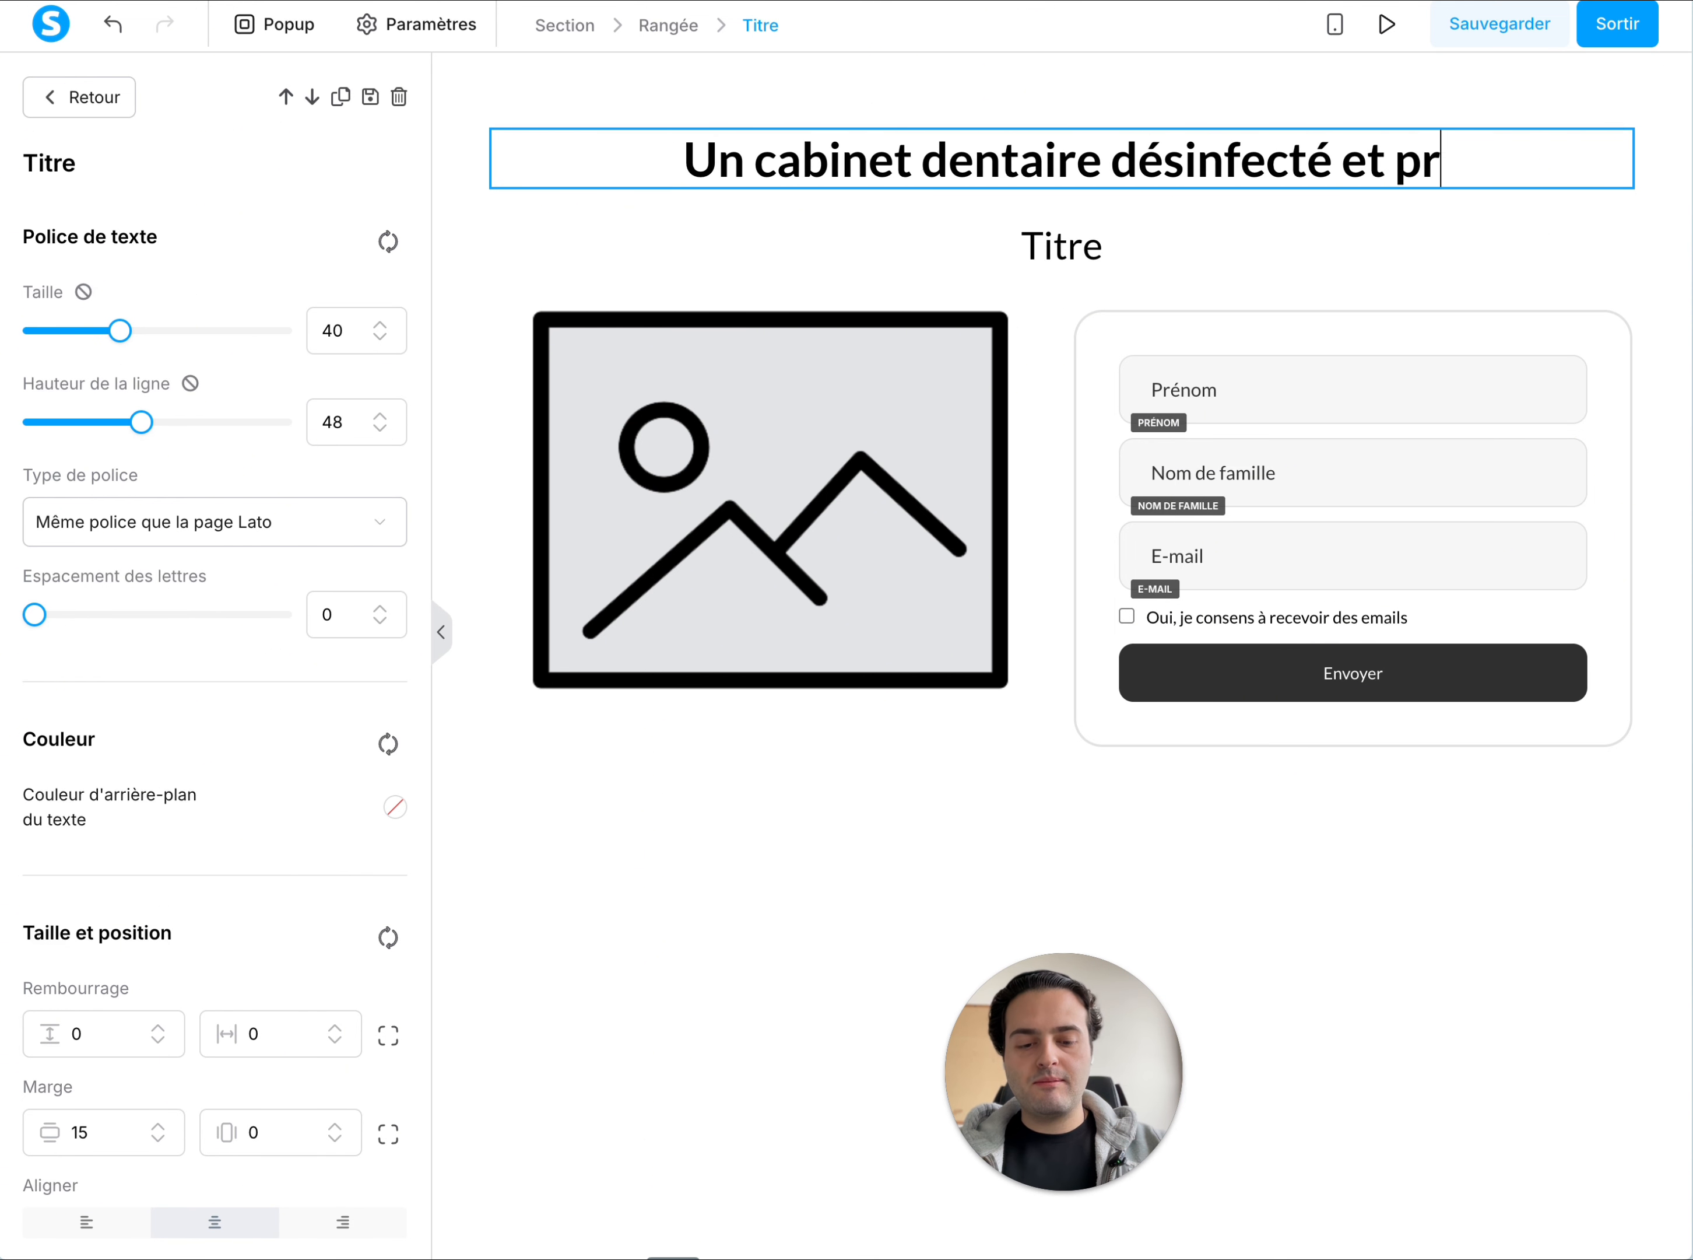
pyautogui.write('êt à recevo')
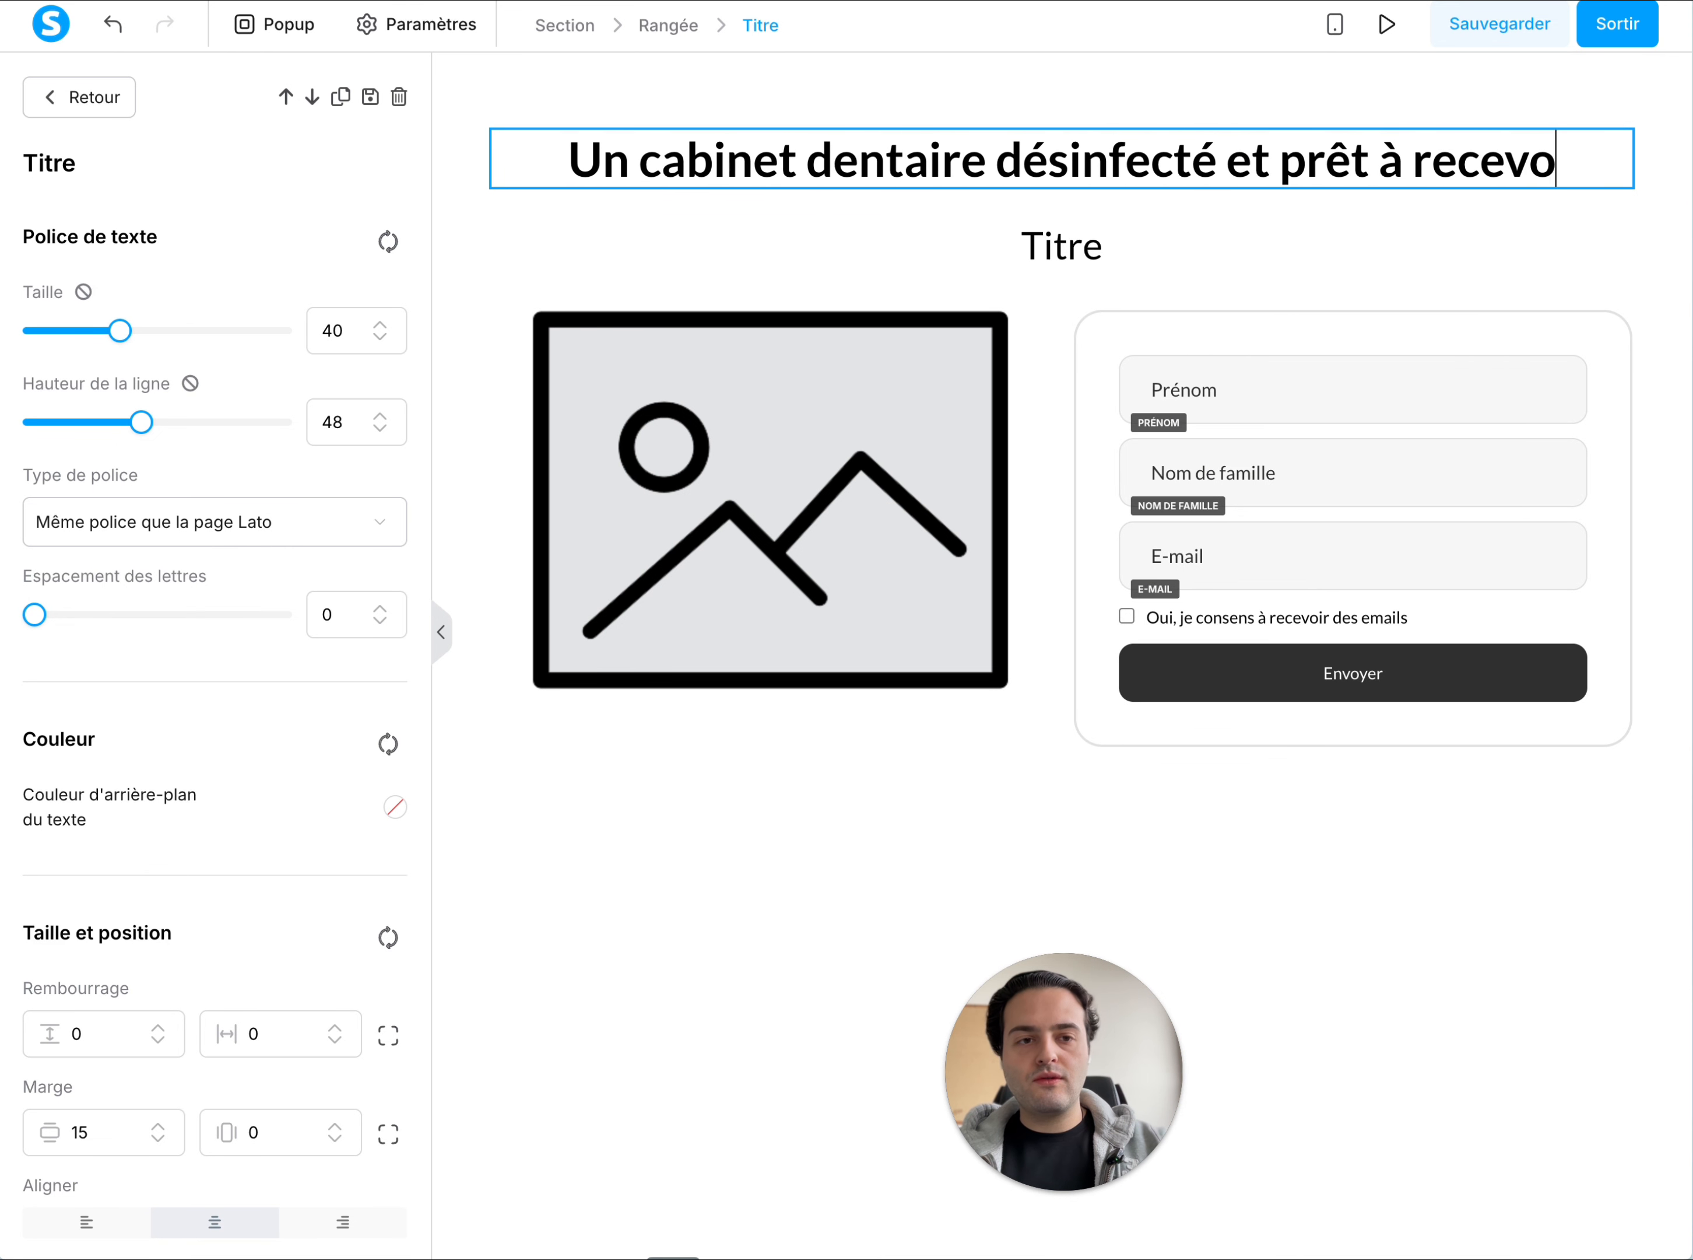
pyautogui.write('ir votre clien')
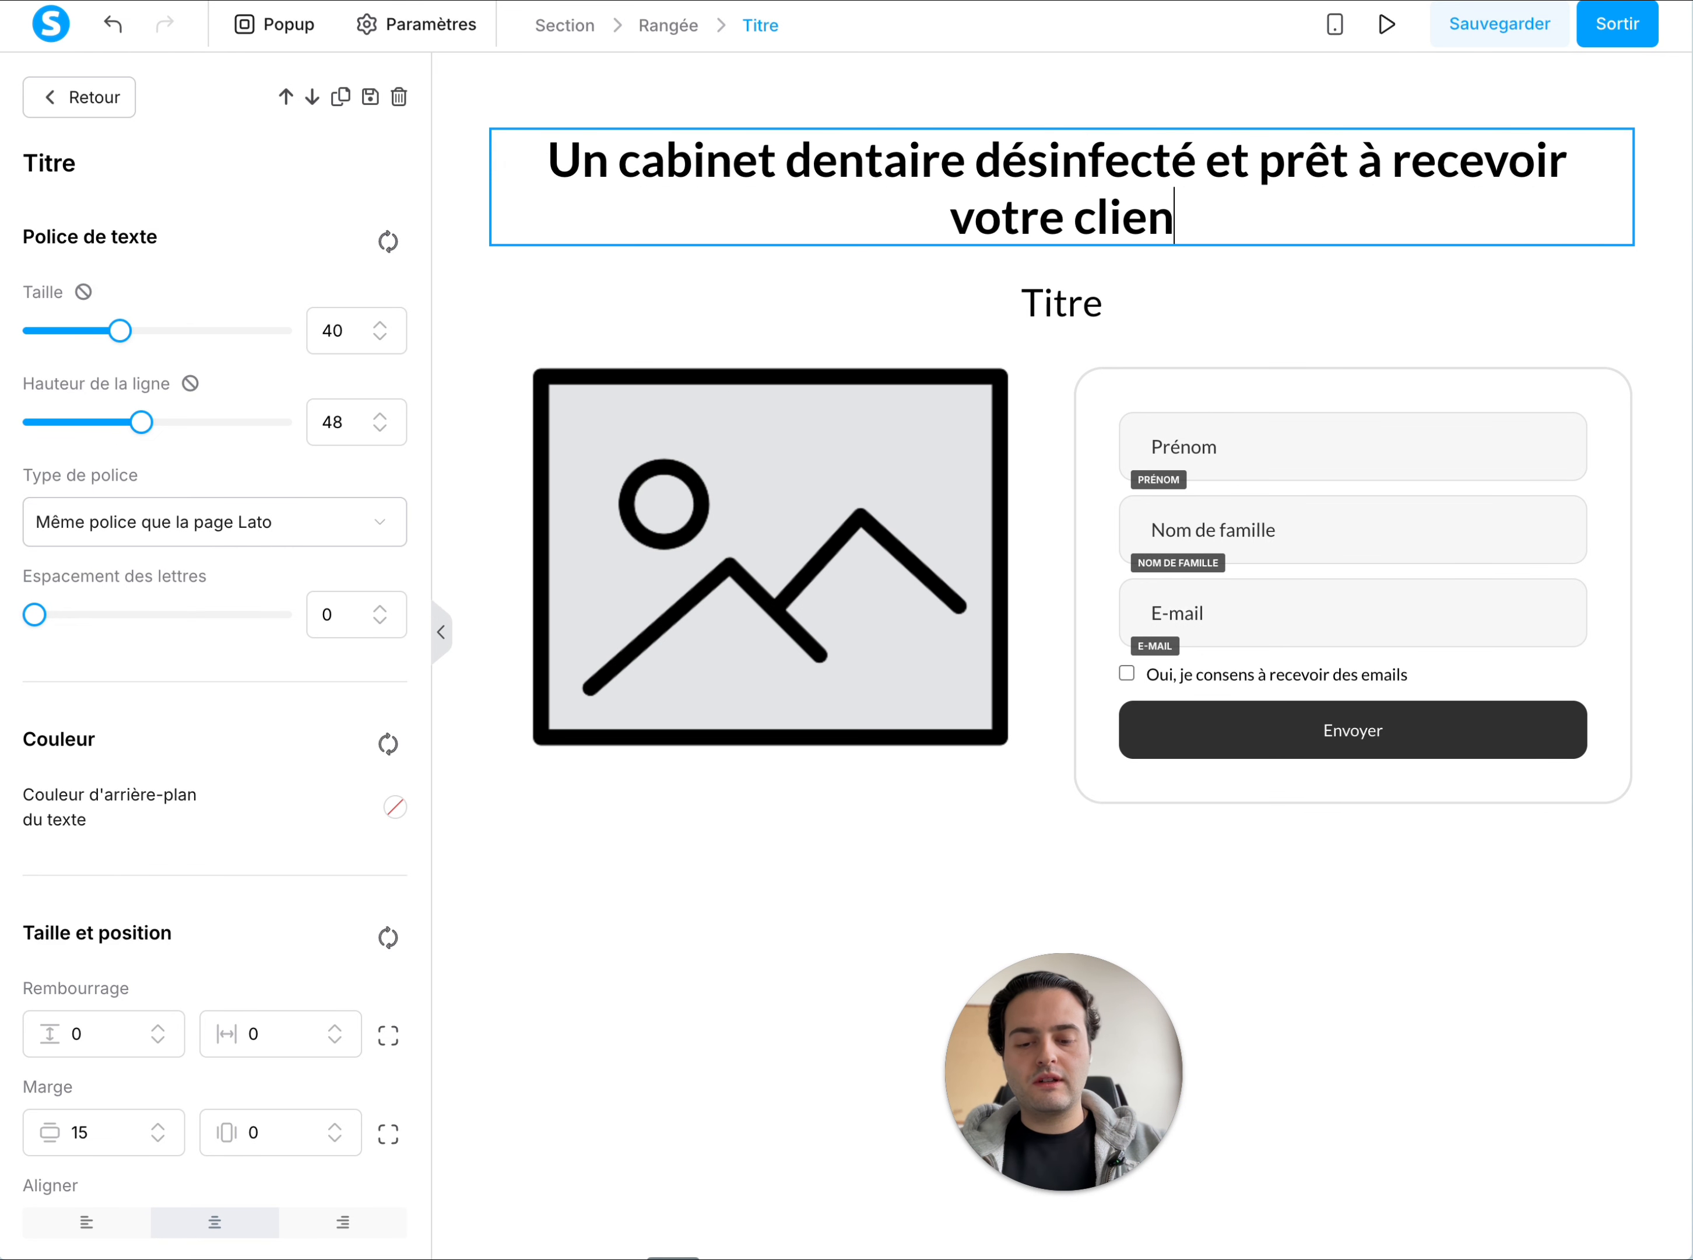
pyautogui.write('tèle cha')
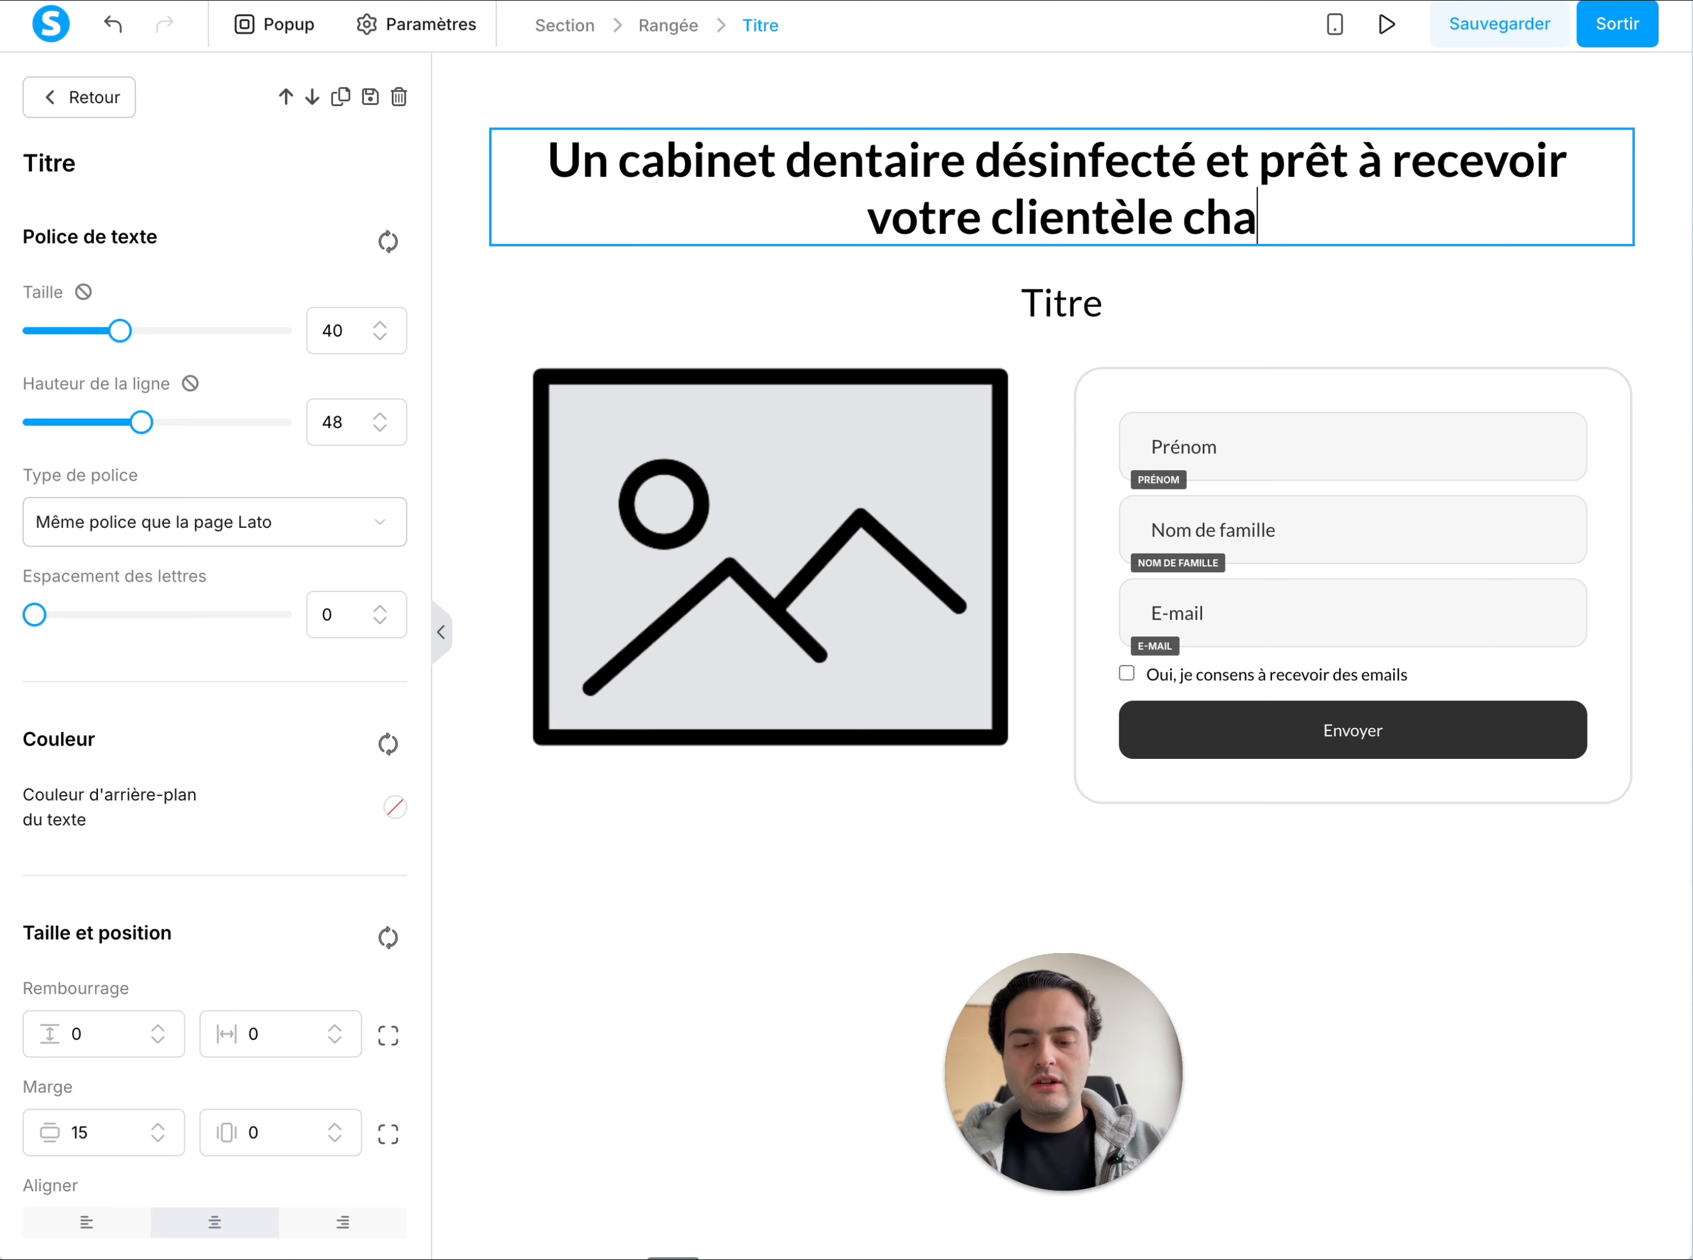
pyautogui.write('que matin dès ')
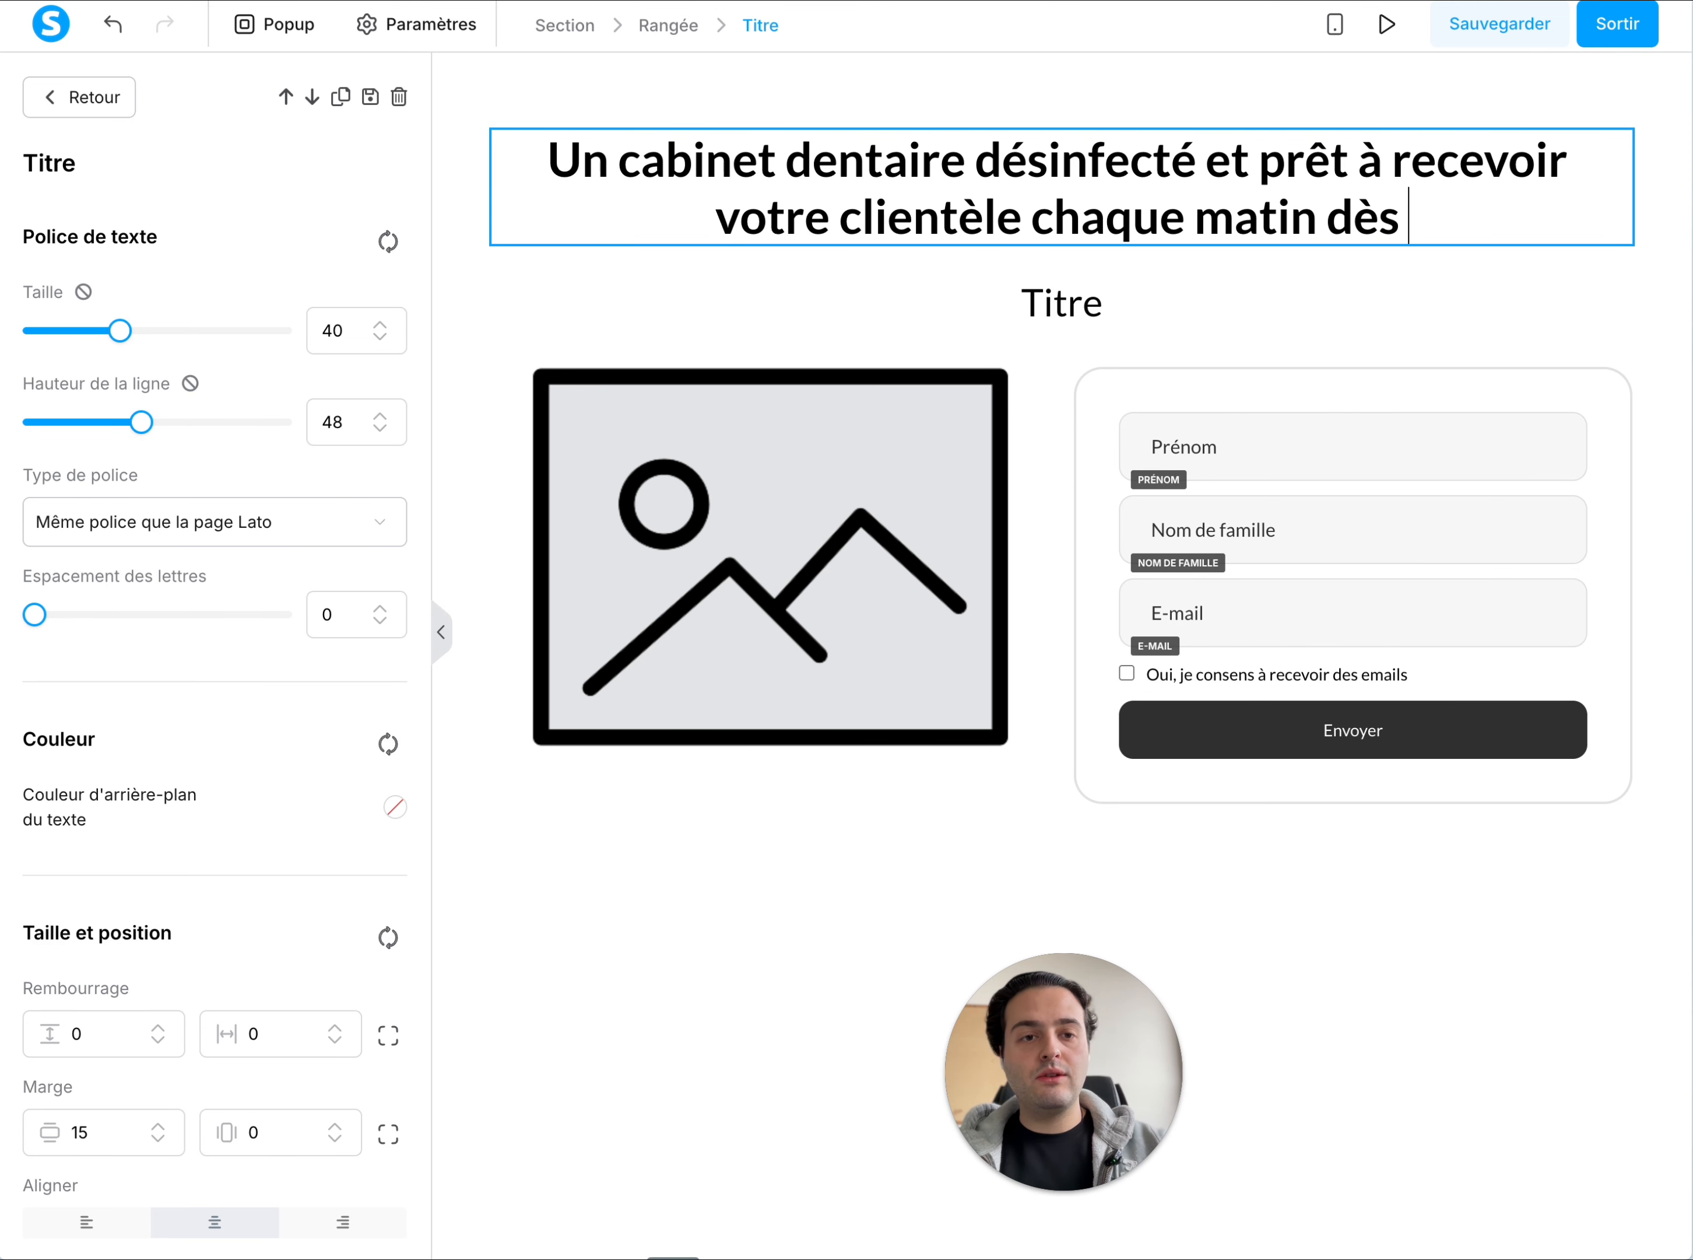
pyautogui.write('8h')
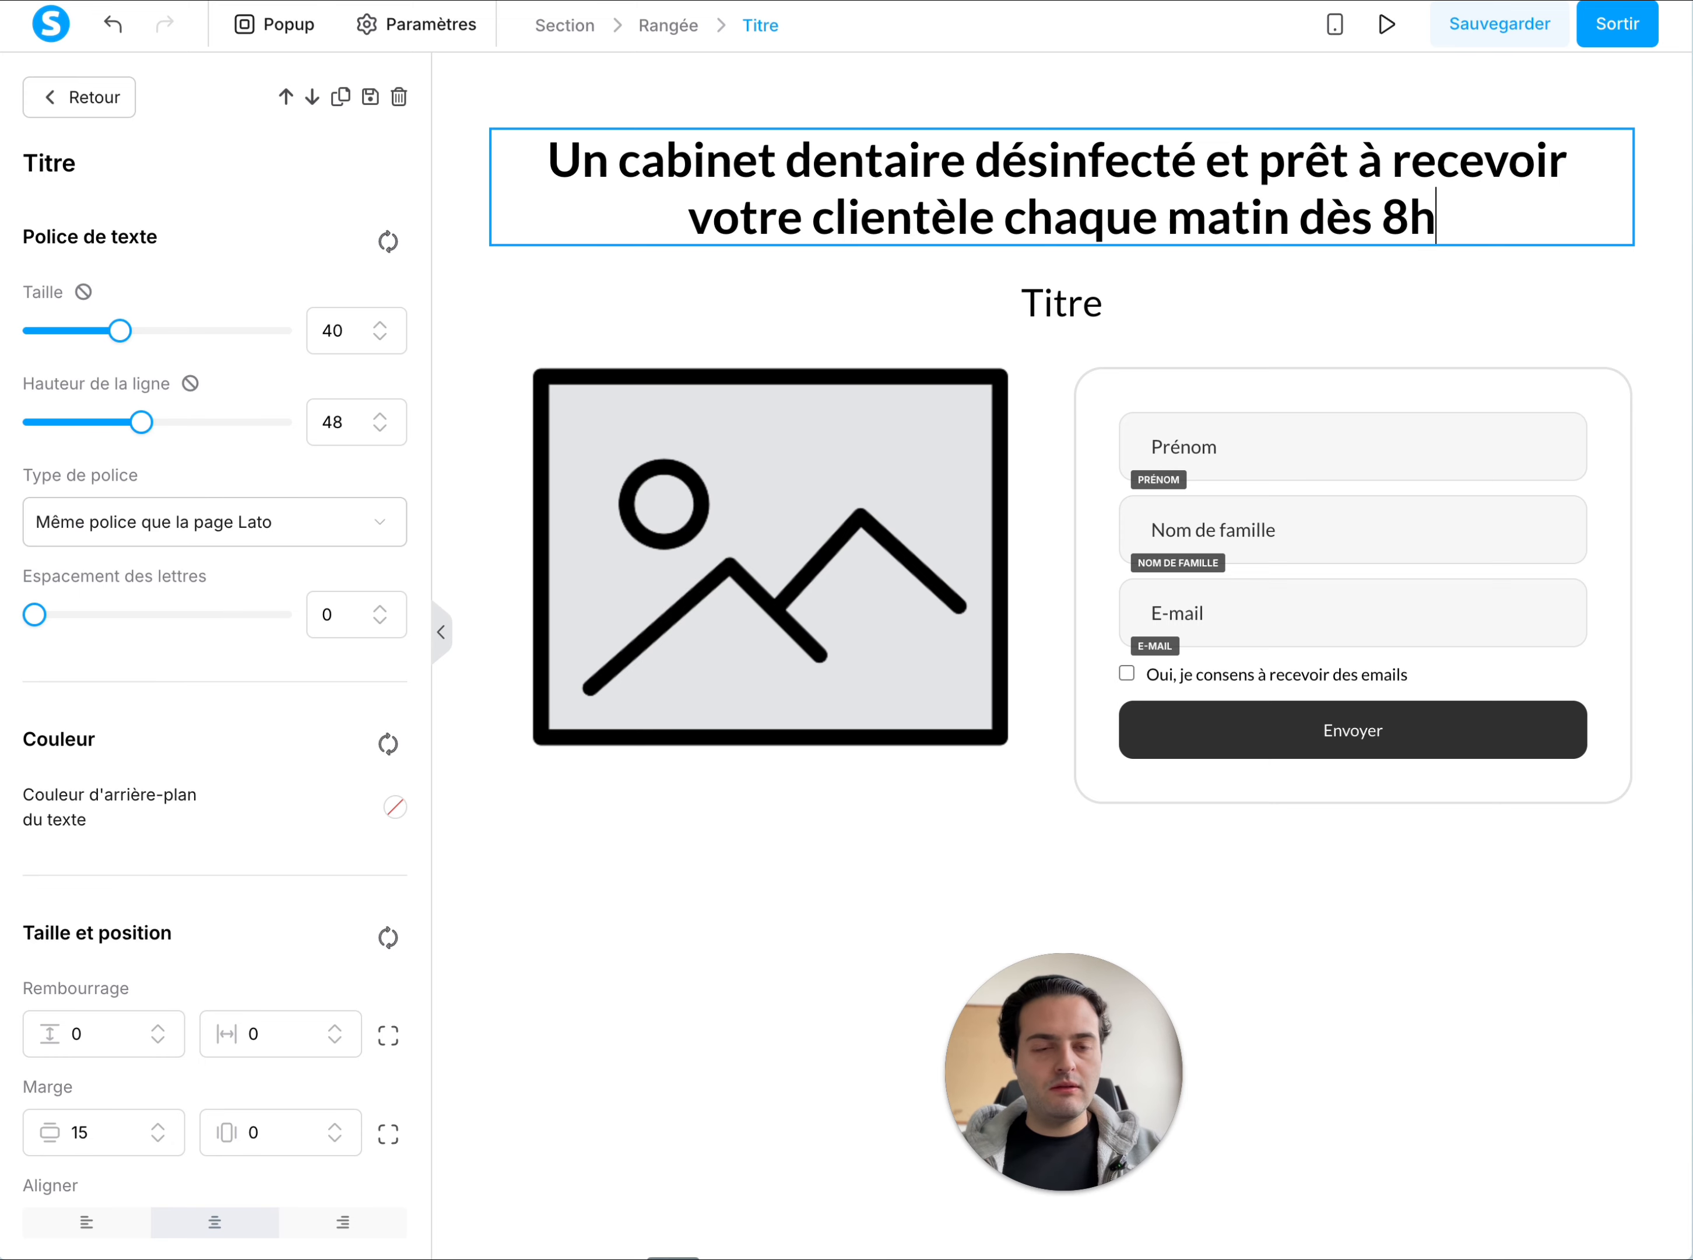
pyautogui.click(973, 176)
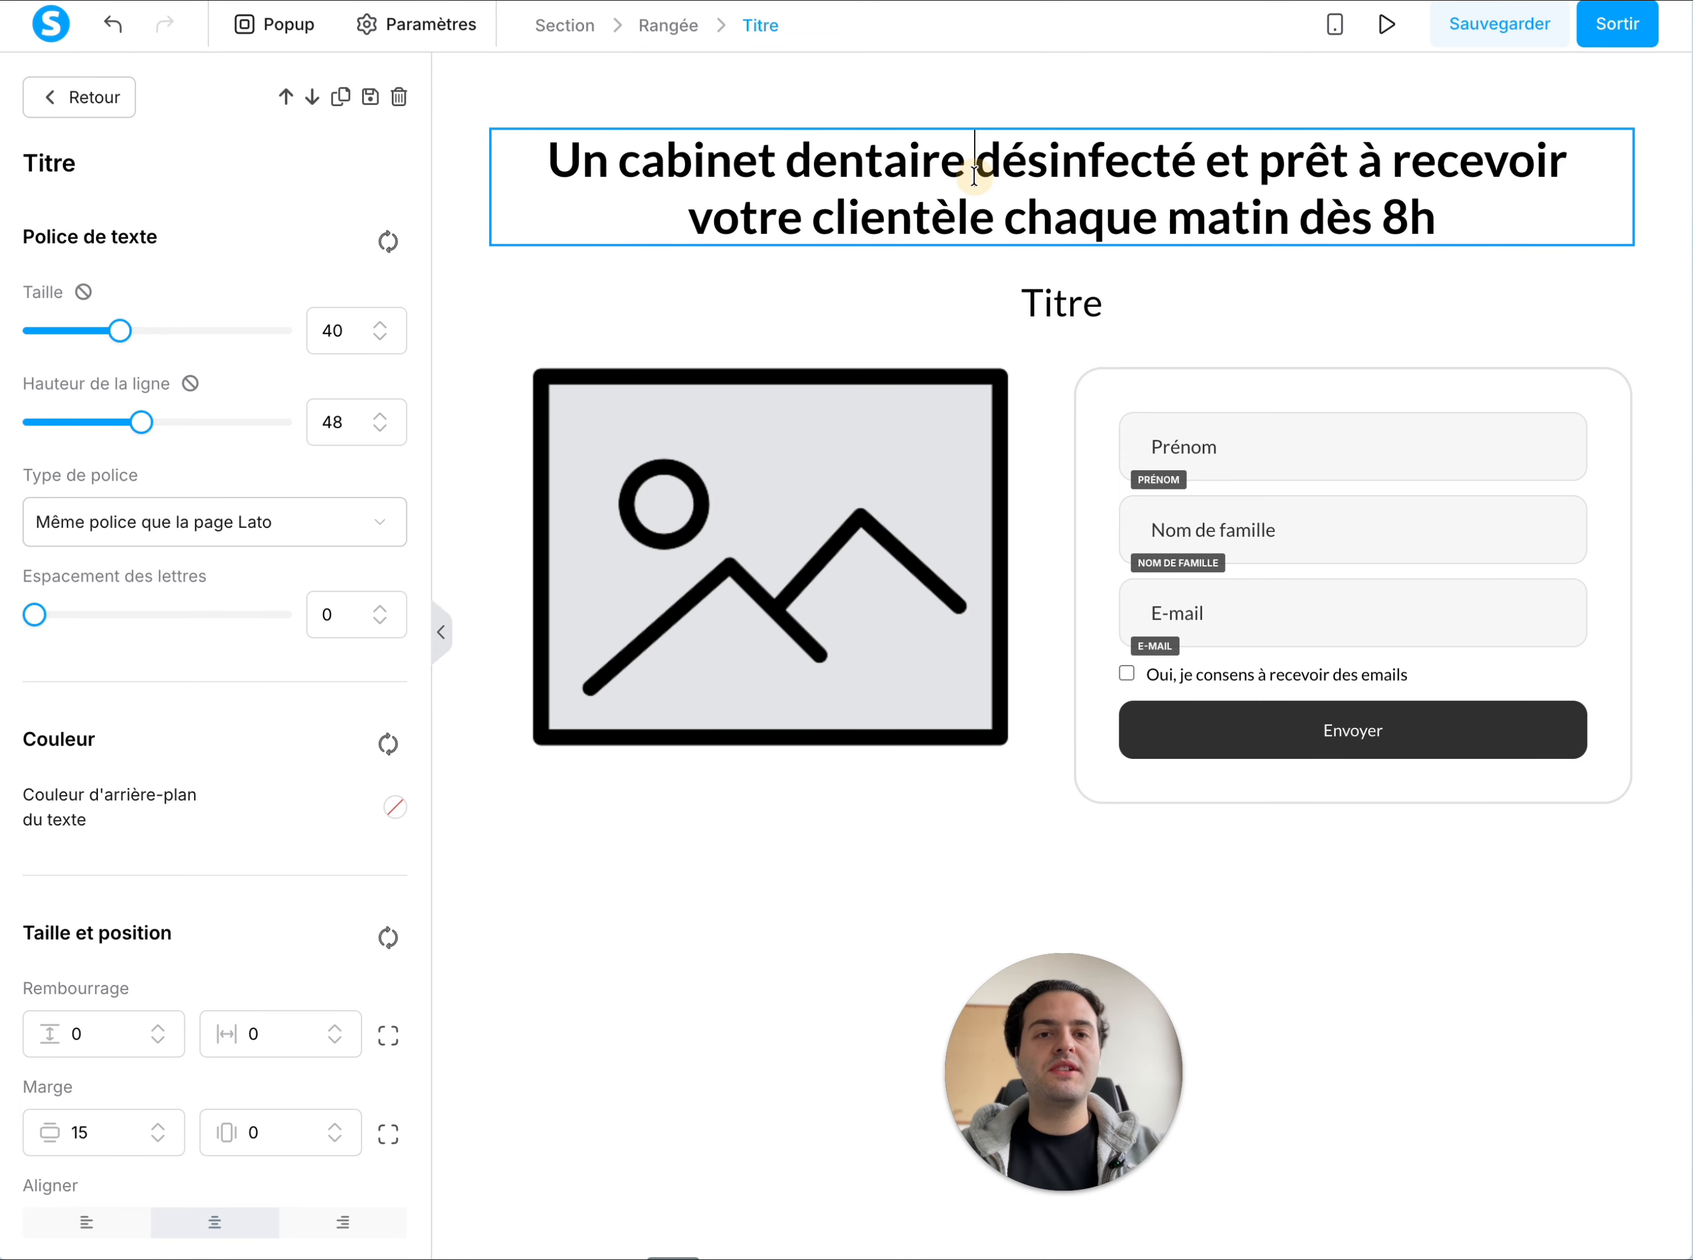
pyautogui.tripleClick(974, 176)
pyautogui.click(1370, 301)
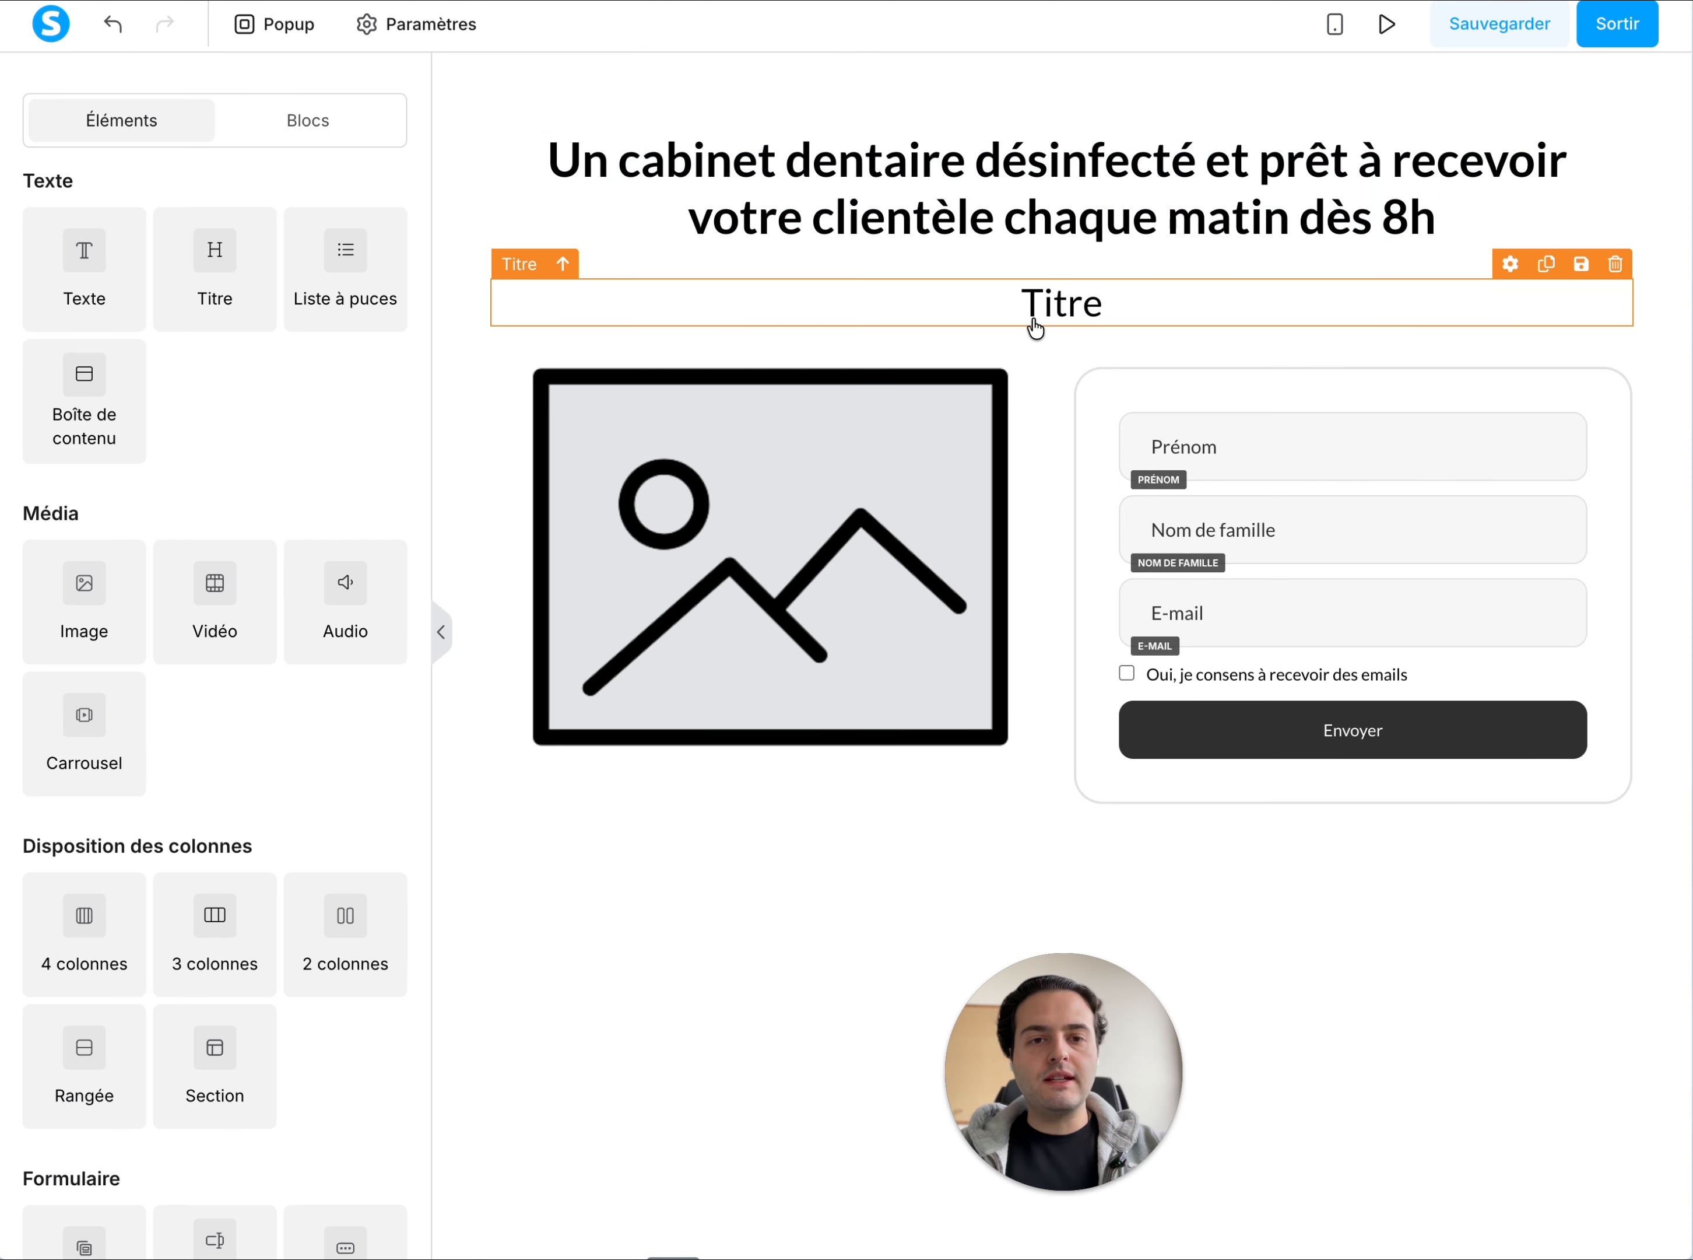
# Replace the H2 title's text with "Sinon nous vous offrons 2 prestations :"
pyautogui.click(1045, 304)
pyautogui.doubleClick(1045, 304)
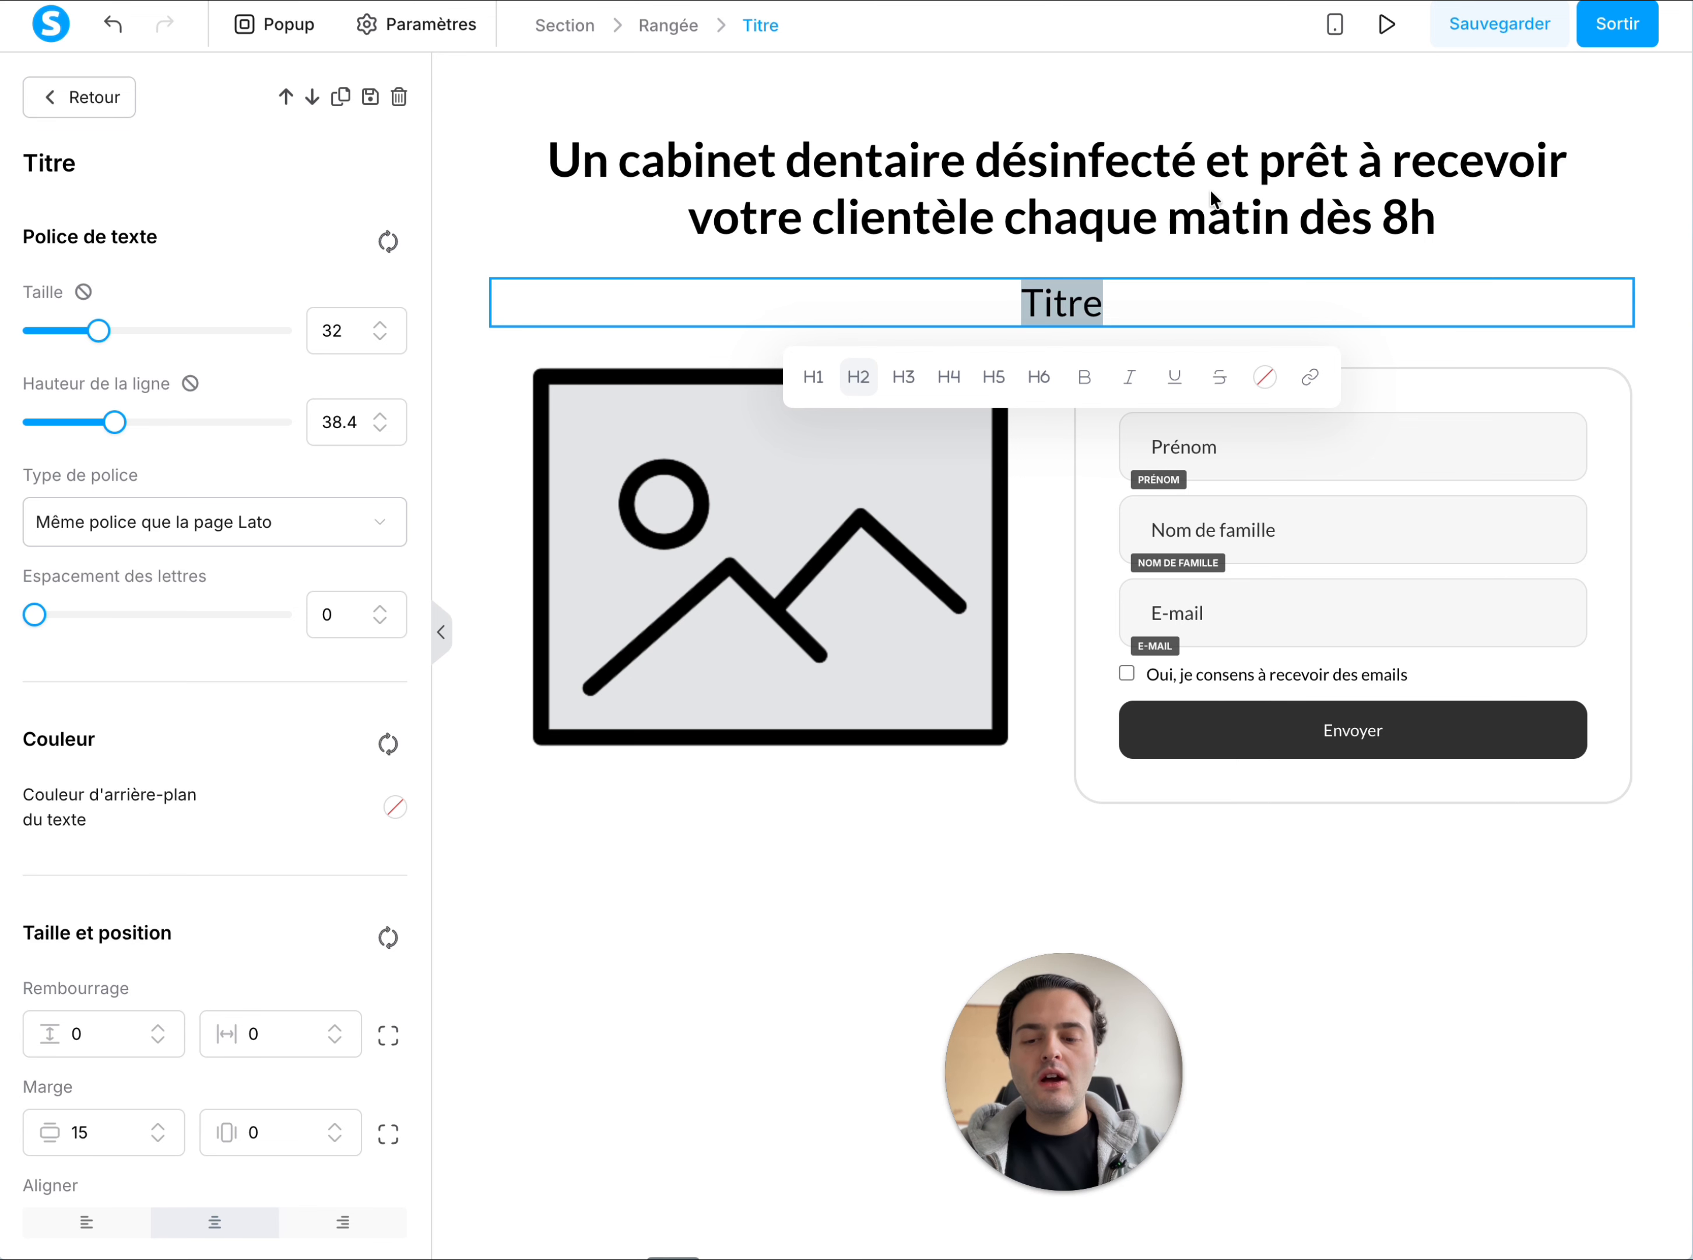
pyautogui.write('À Aix')
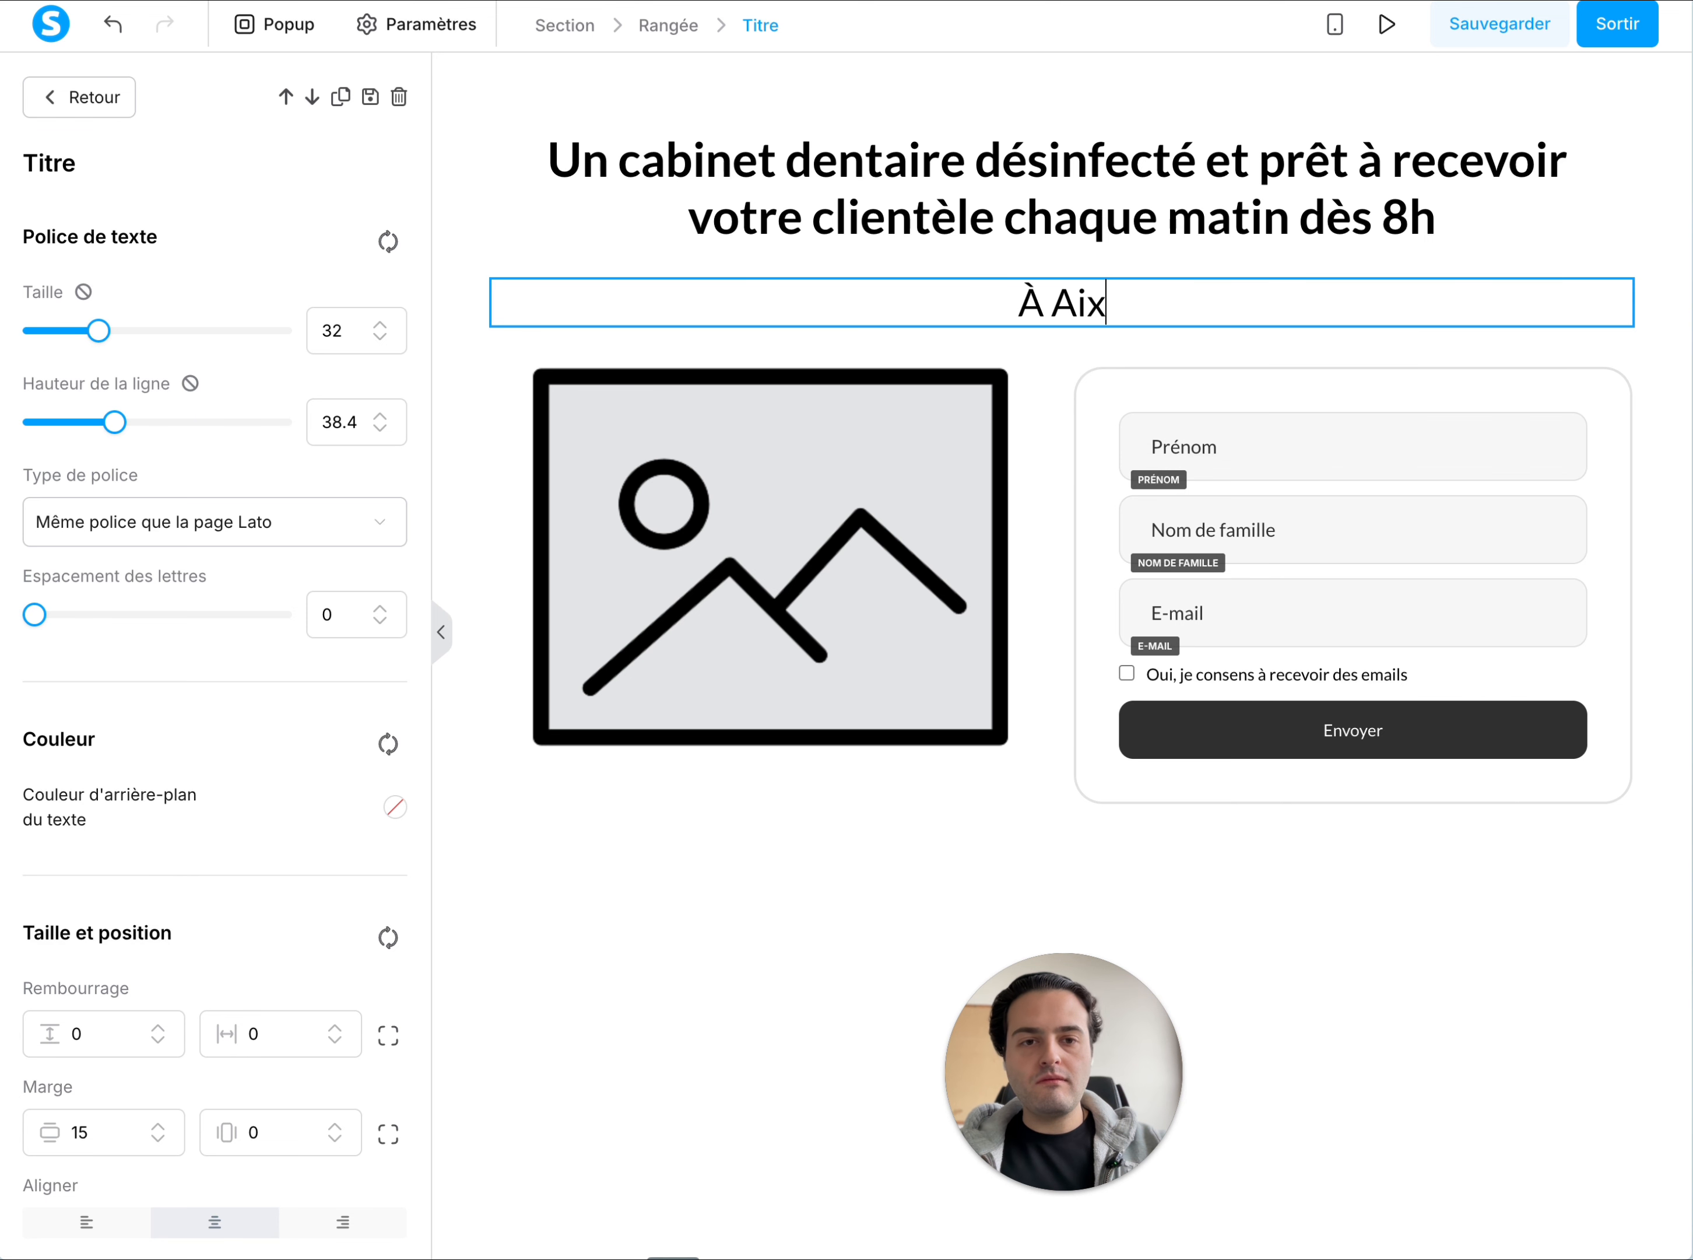
pyautogui.press('BackSpace')
pyautogui.press('BackSpace')
pyautogui.press('BackSpace')
pyautogui.press('BackSpace')
pyautogui.press('BackSpace')
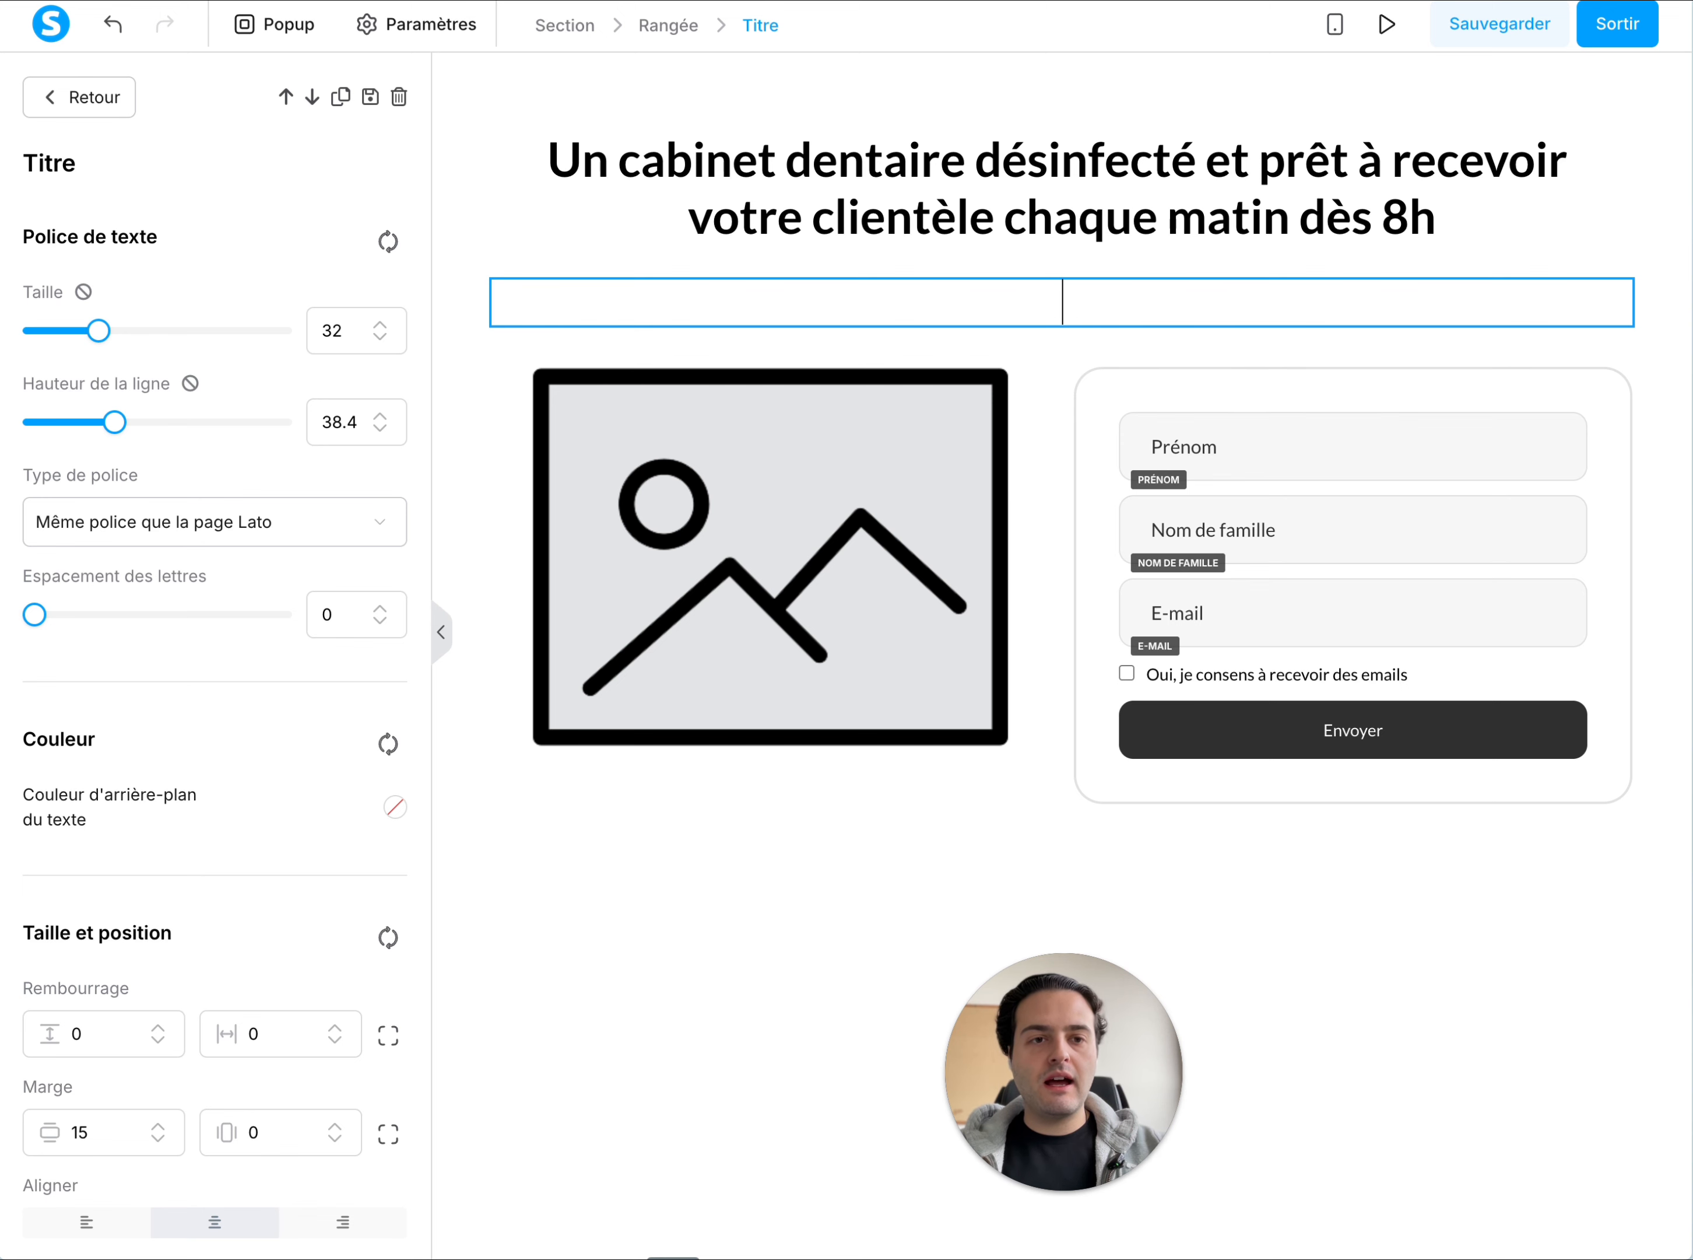
pyautogui.write('Sinon')
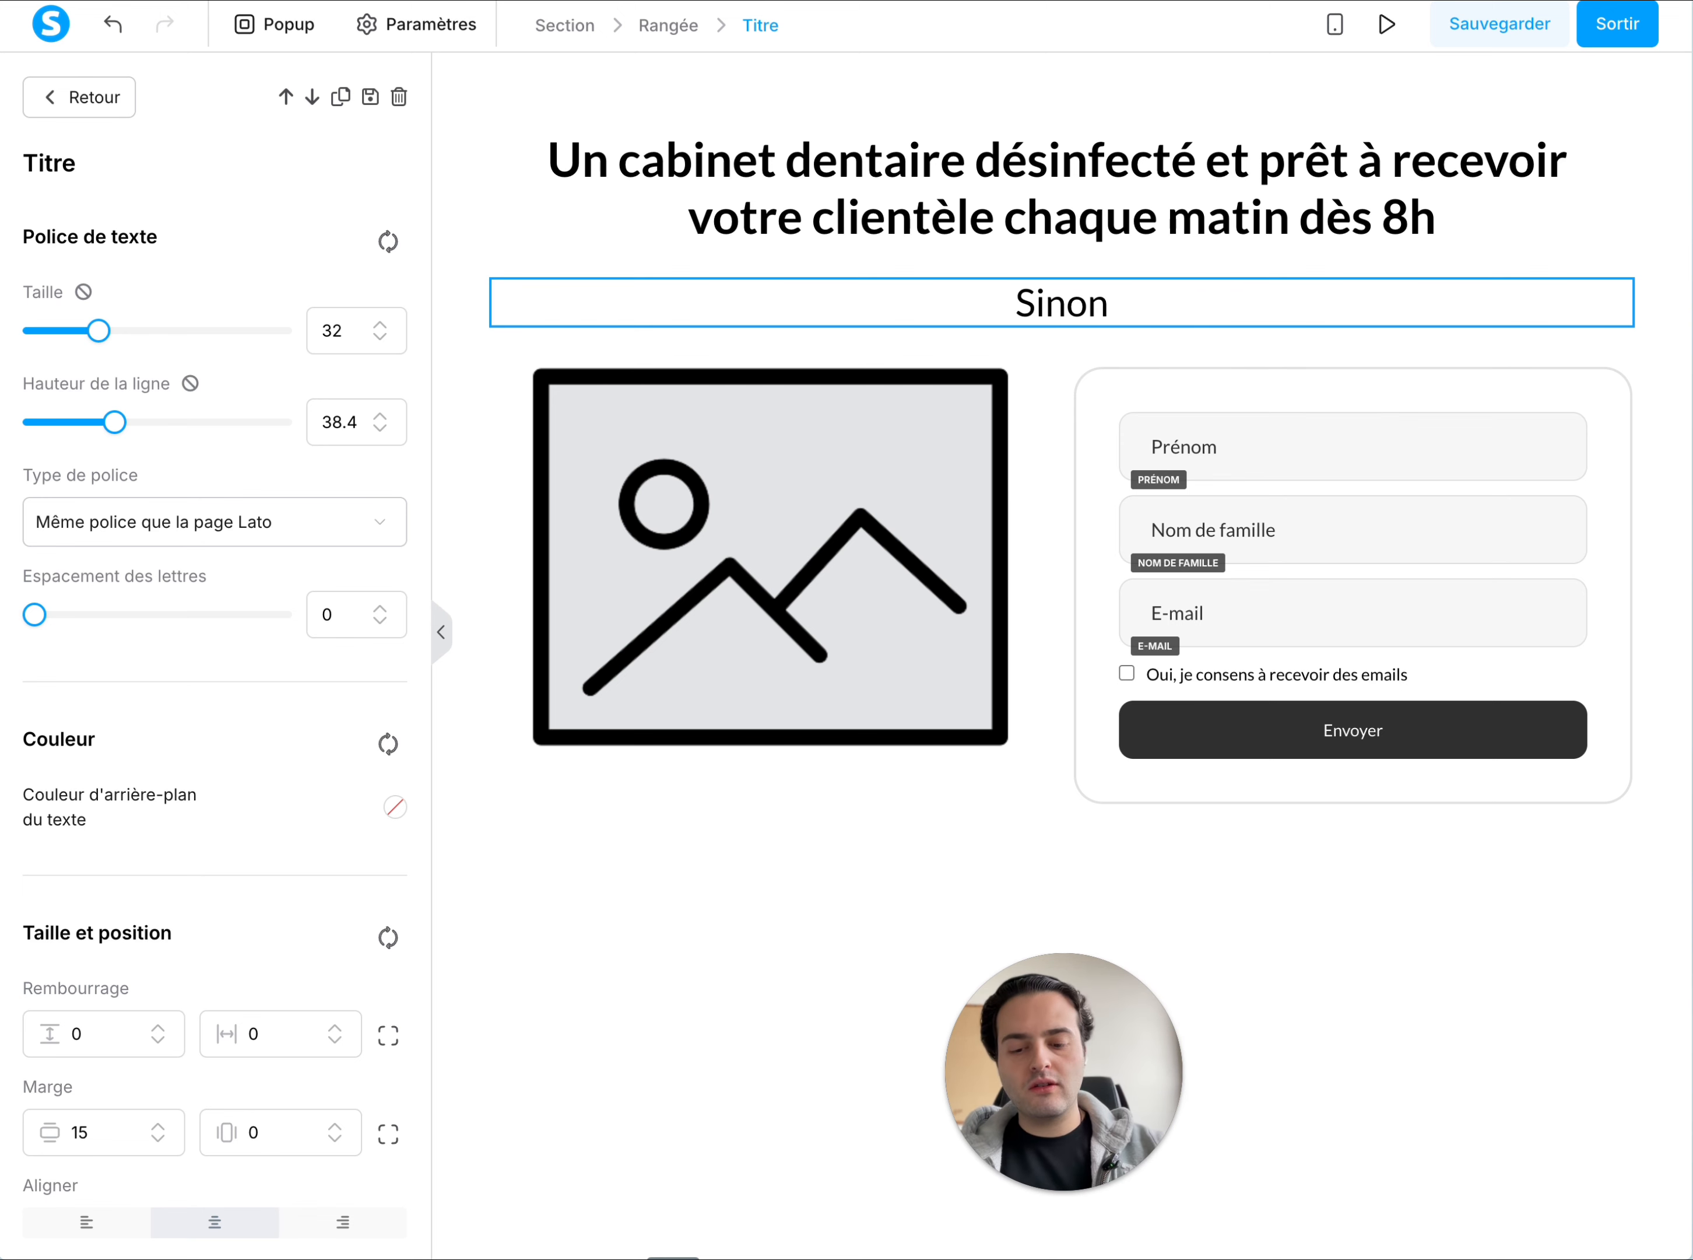
pyautogui.write(' nous vo')
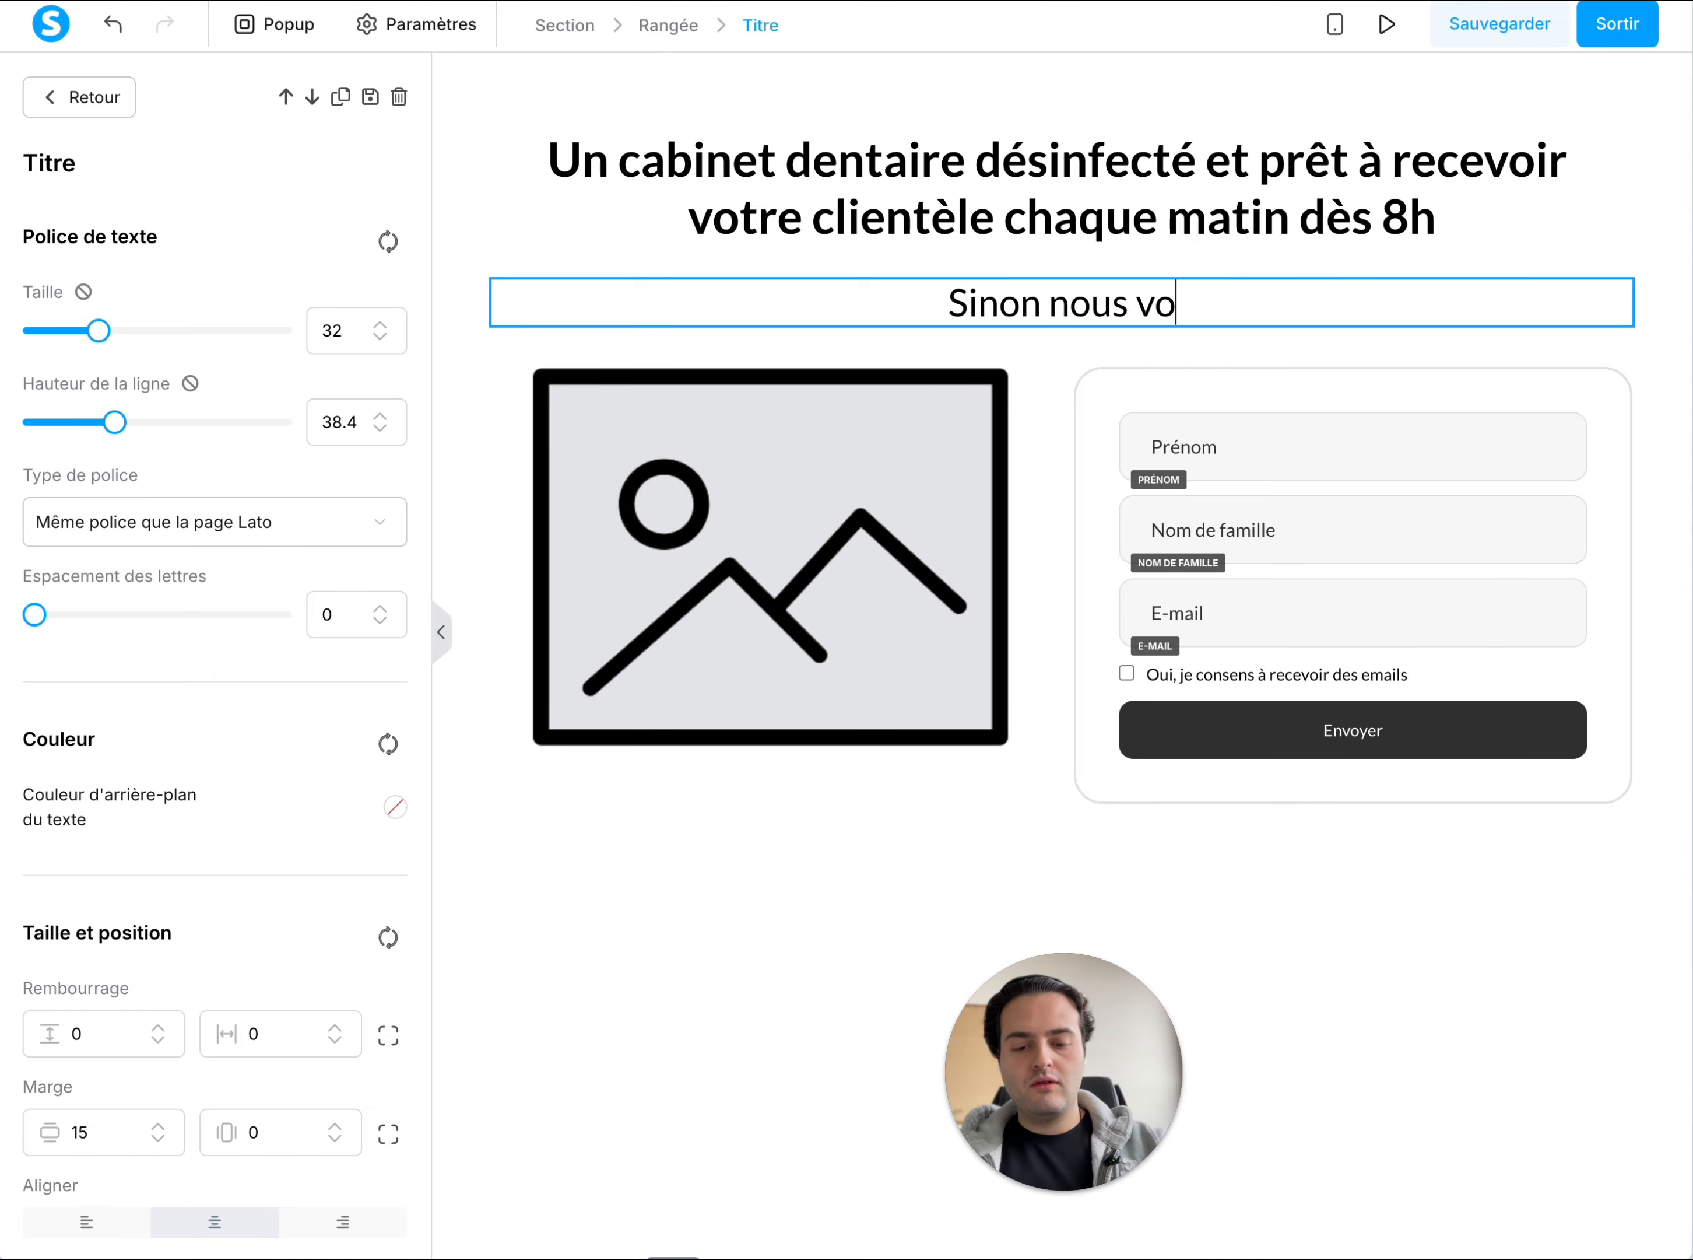
pyautogui.write('us off')
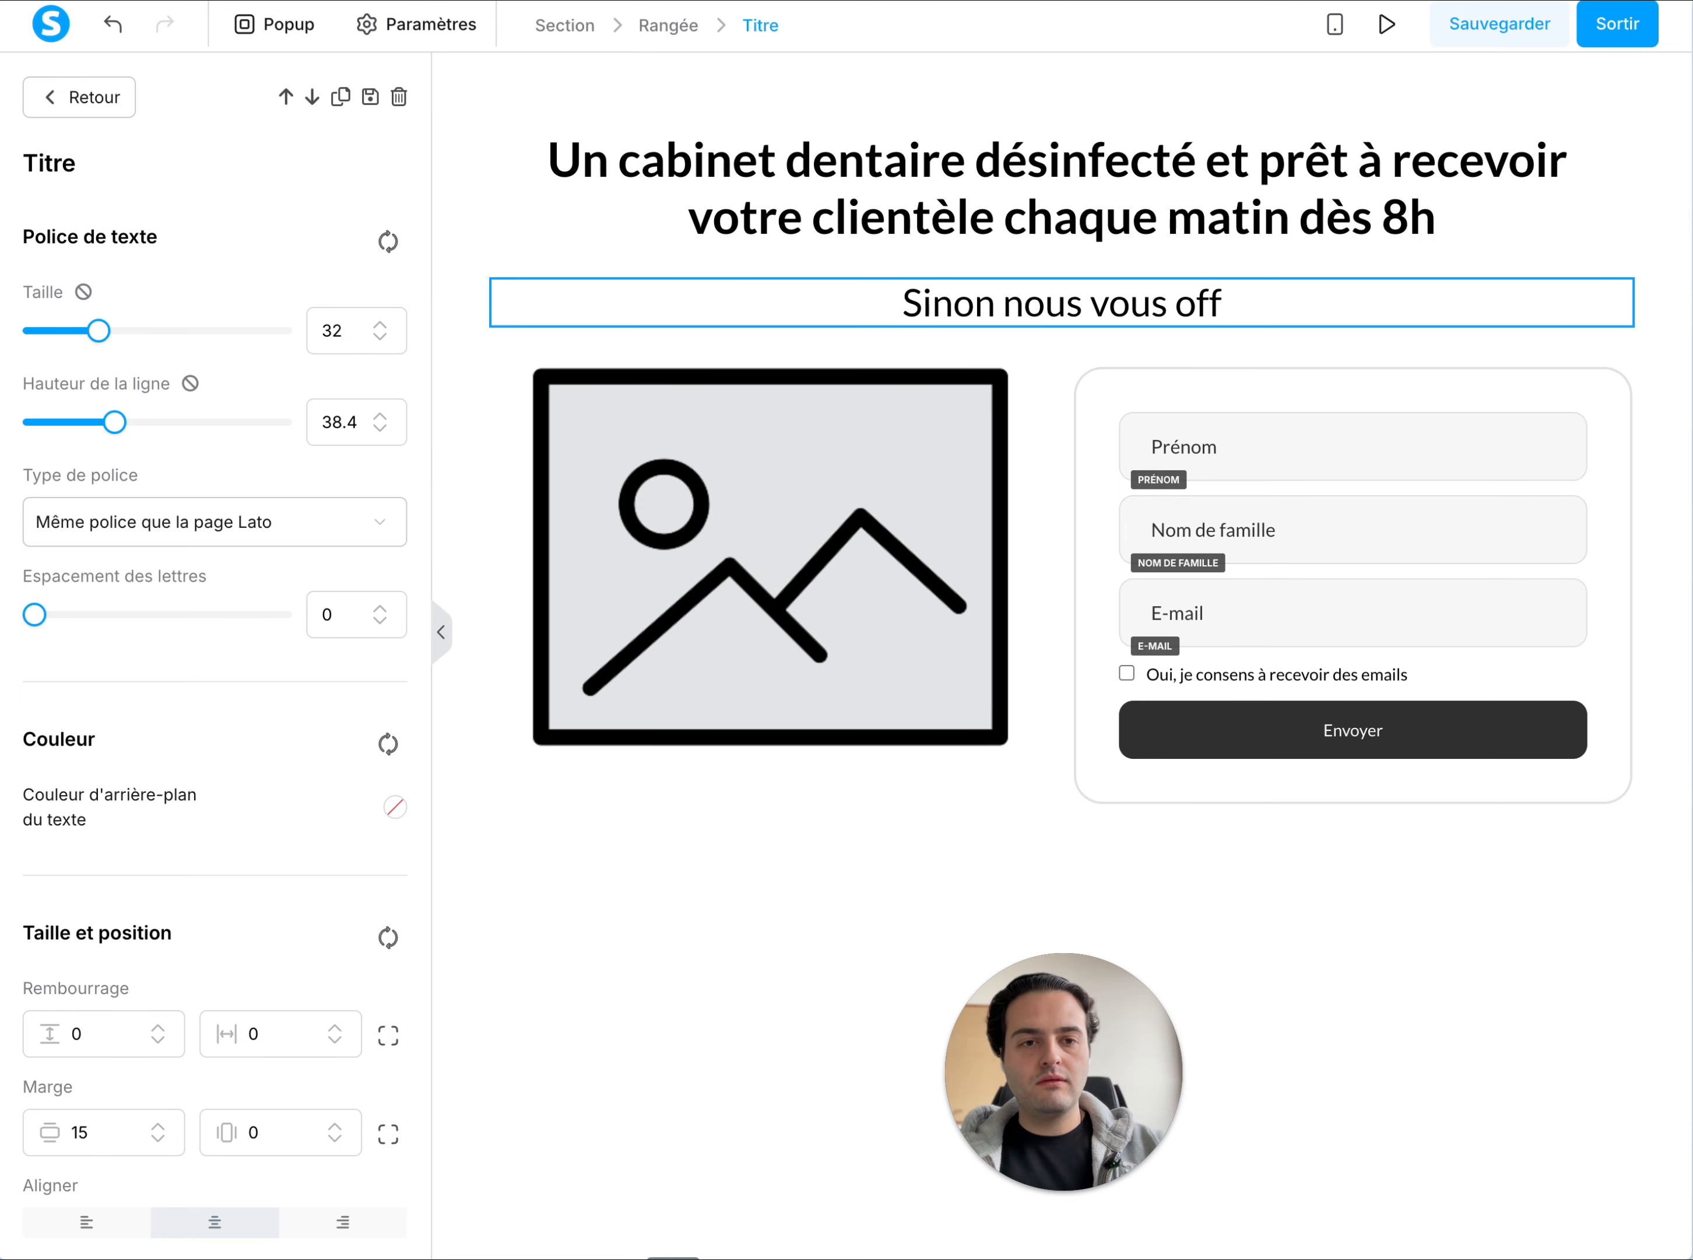
pyautogui.write('rons dès')
pyautogui.press('BackSpace')
pyautogui.press('BackSpace')
pyautogui.press('BackSpace')
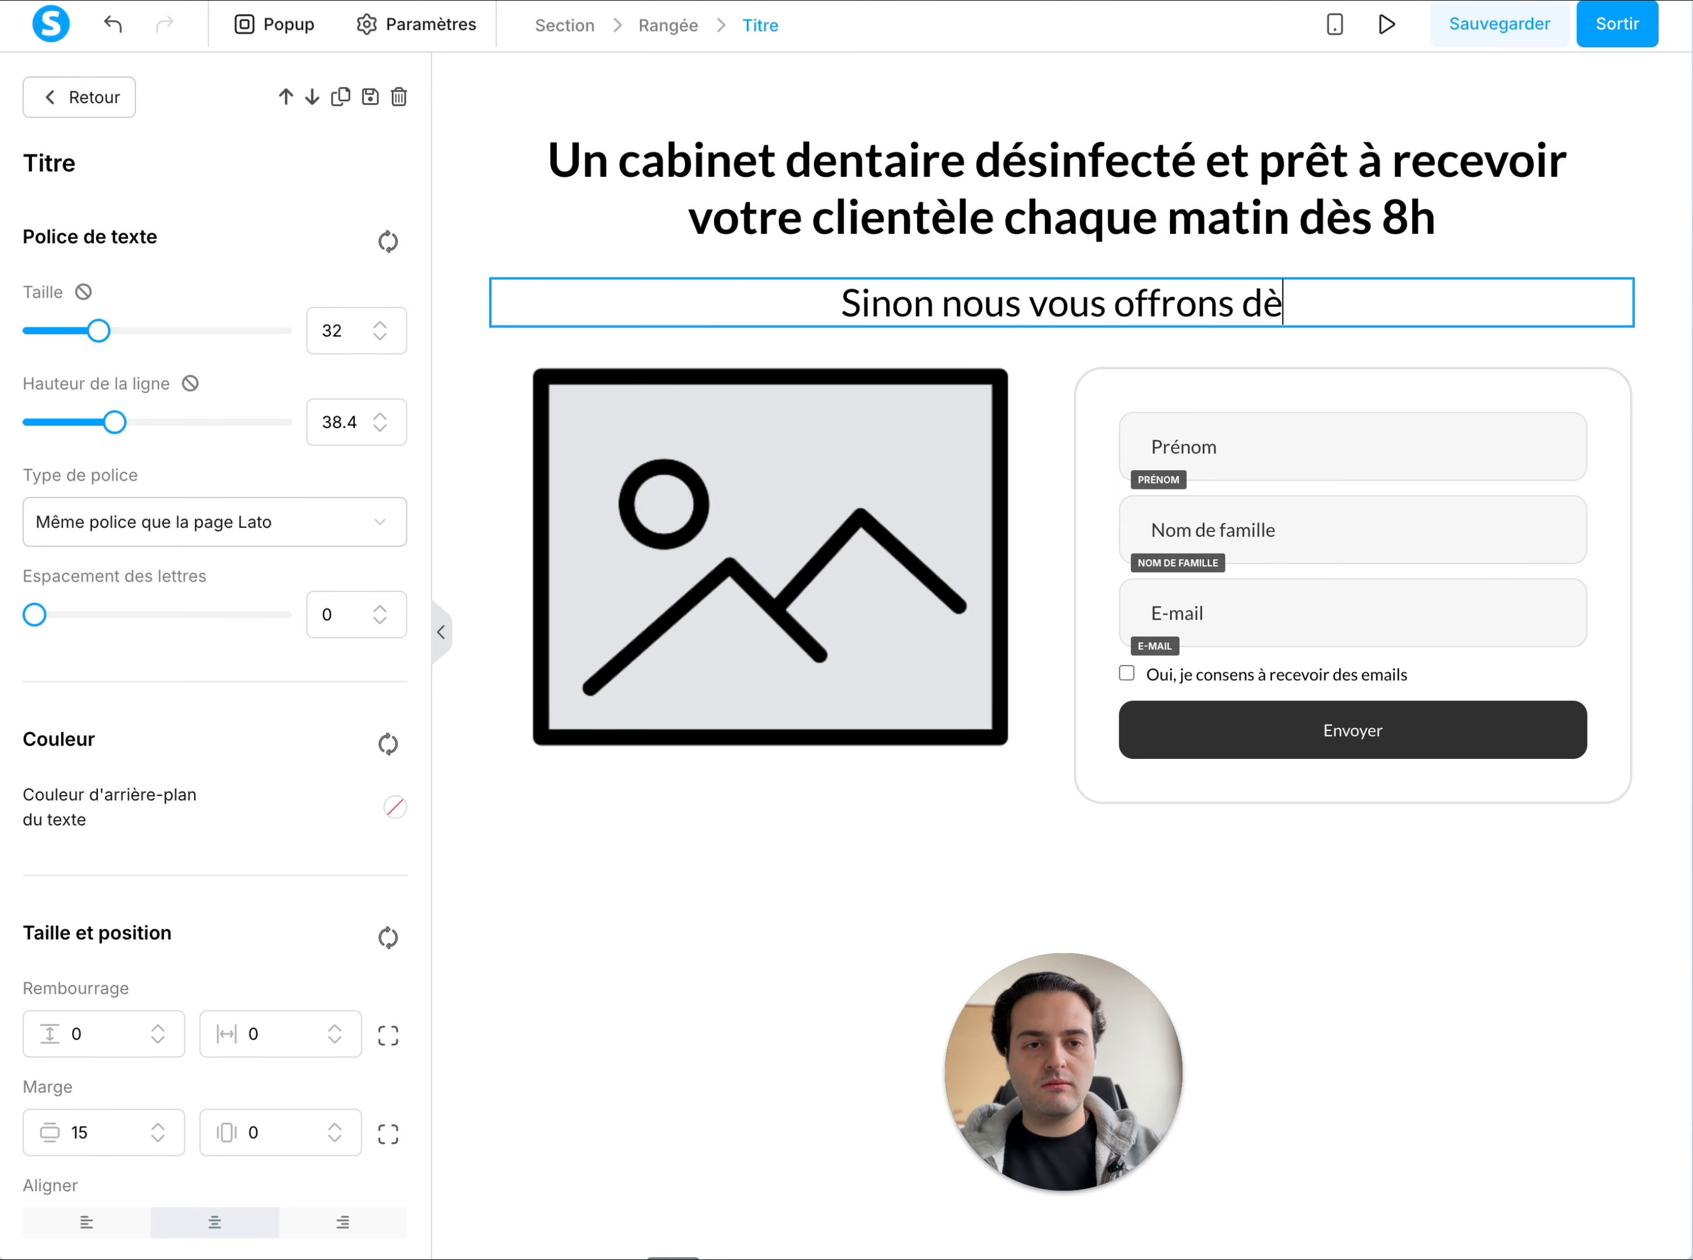
pyautogui.write('2 pre')
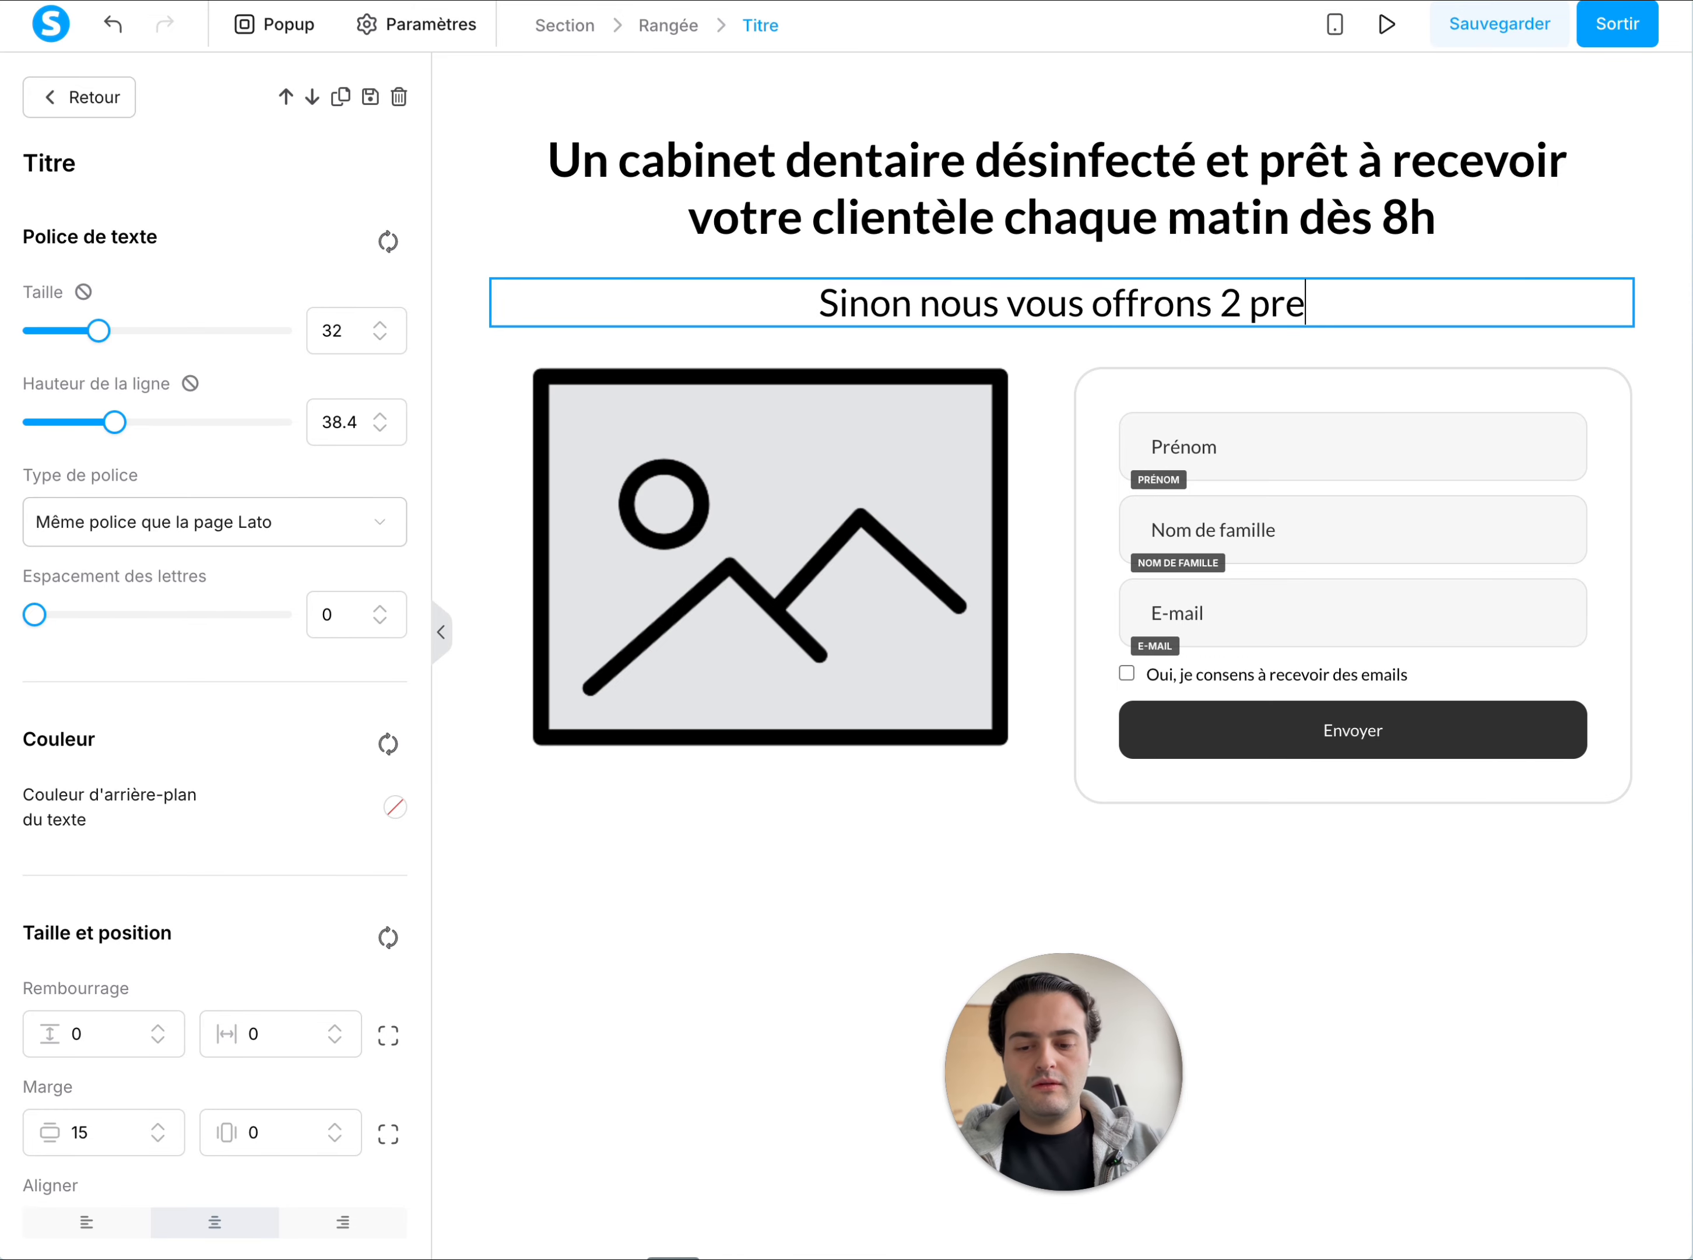
pyautogui.write('stations :')
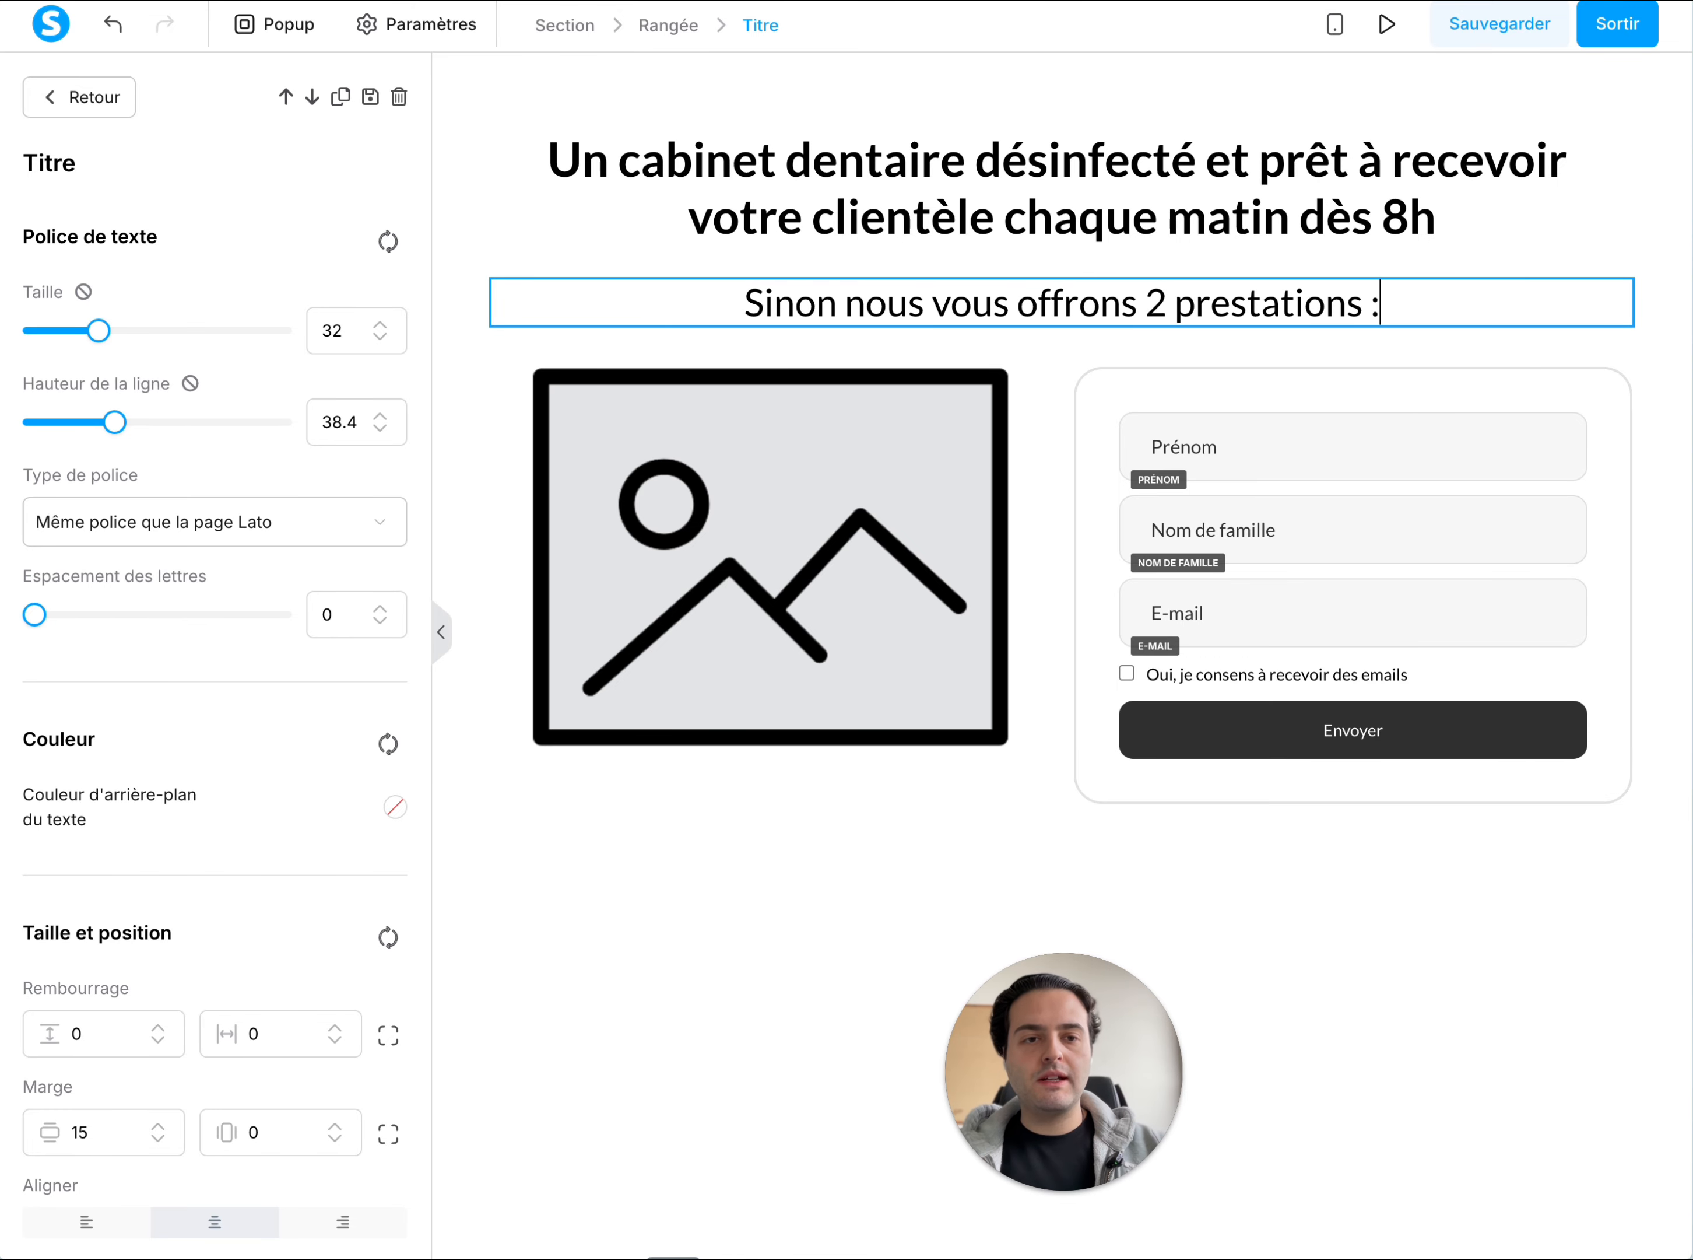
# Add a second line to the H2 title reading "À Aix-en-Provence et les Bouches-du-Rhône"
pyautogui.press('Return')
pyautogui.write('À A')
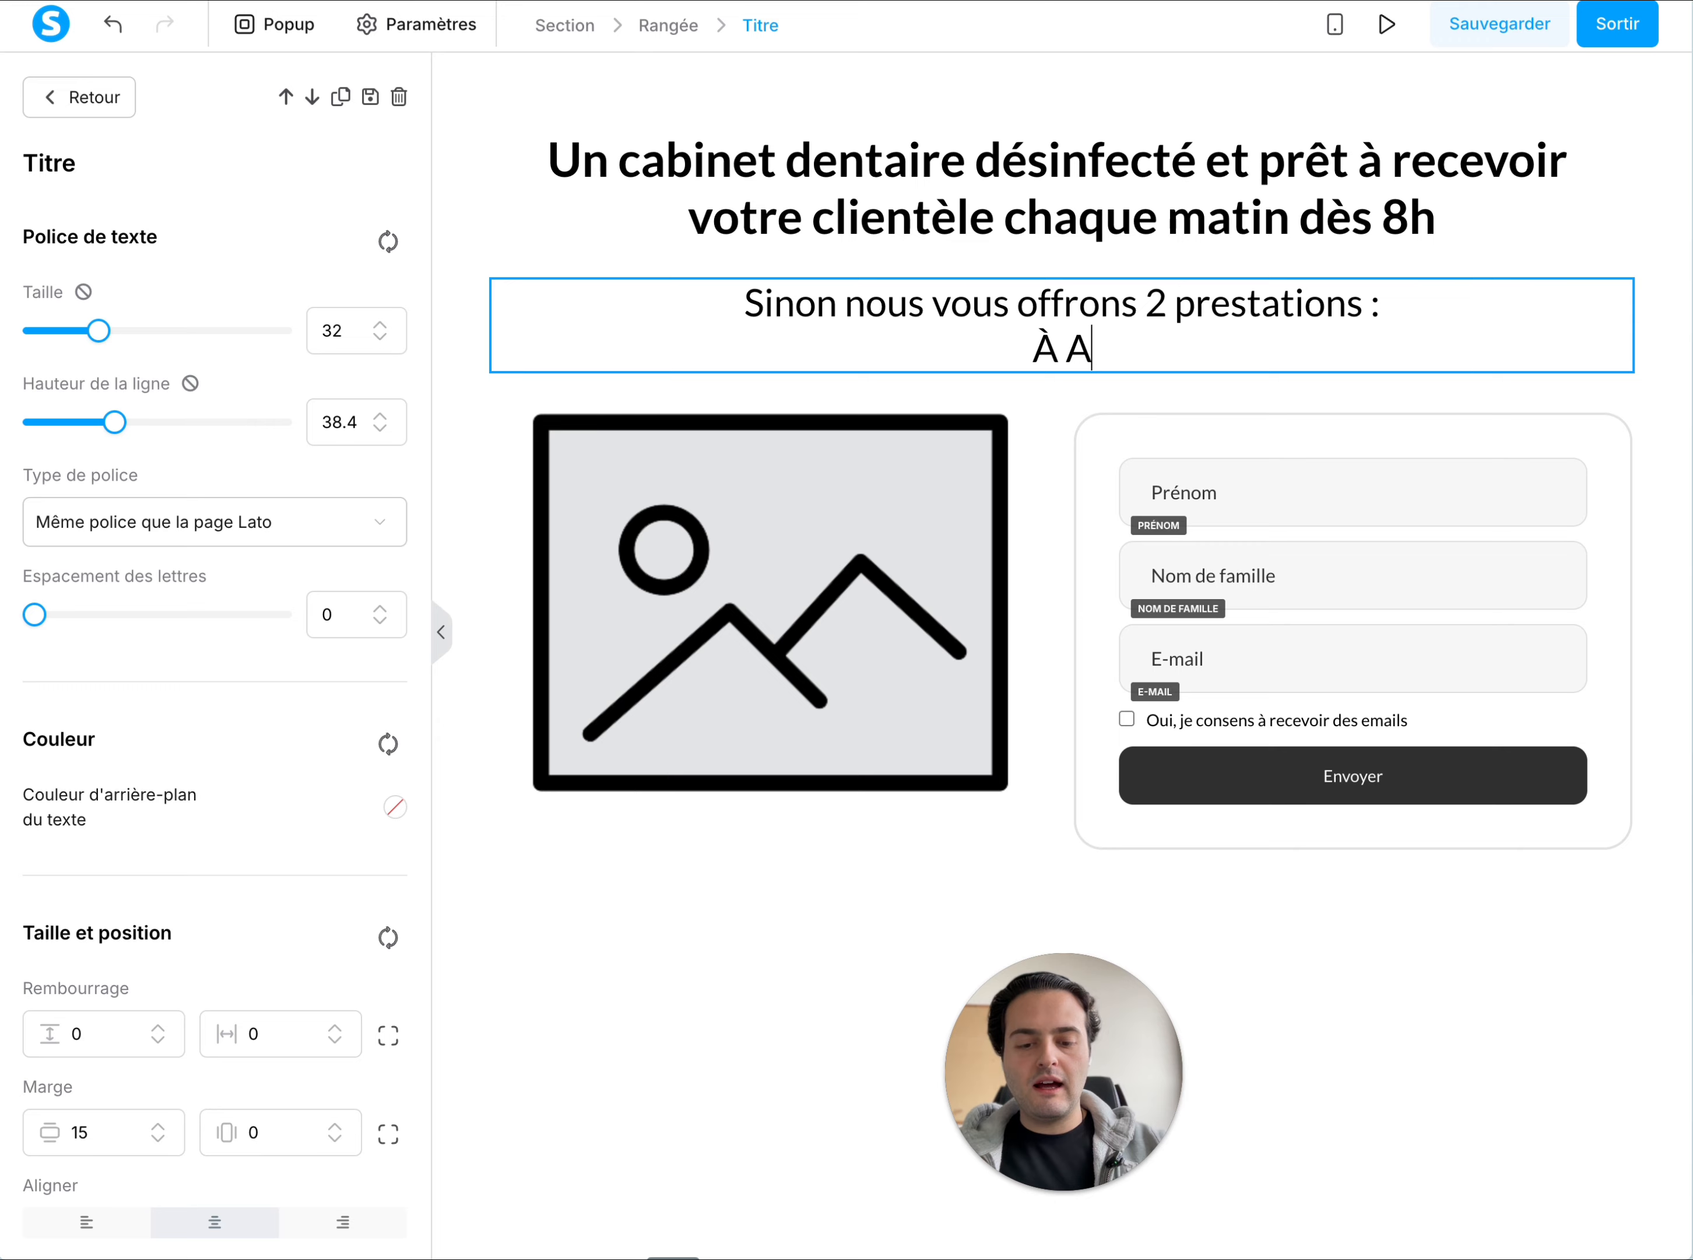
pyautogui.write('ix-en-')
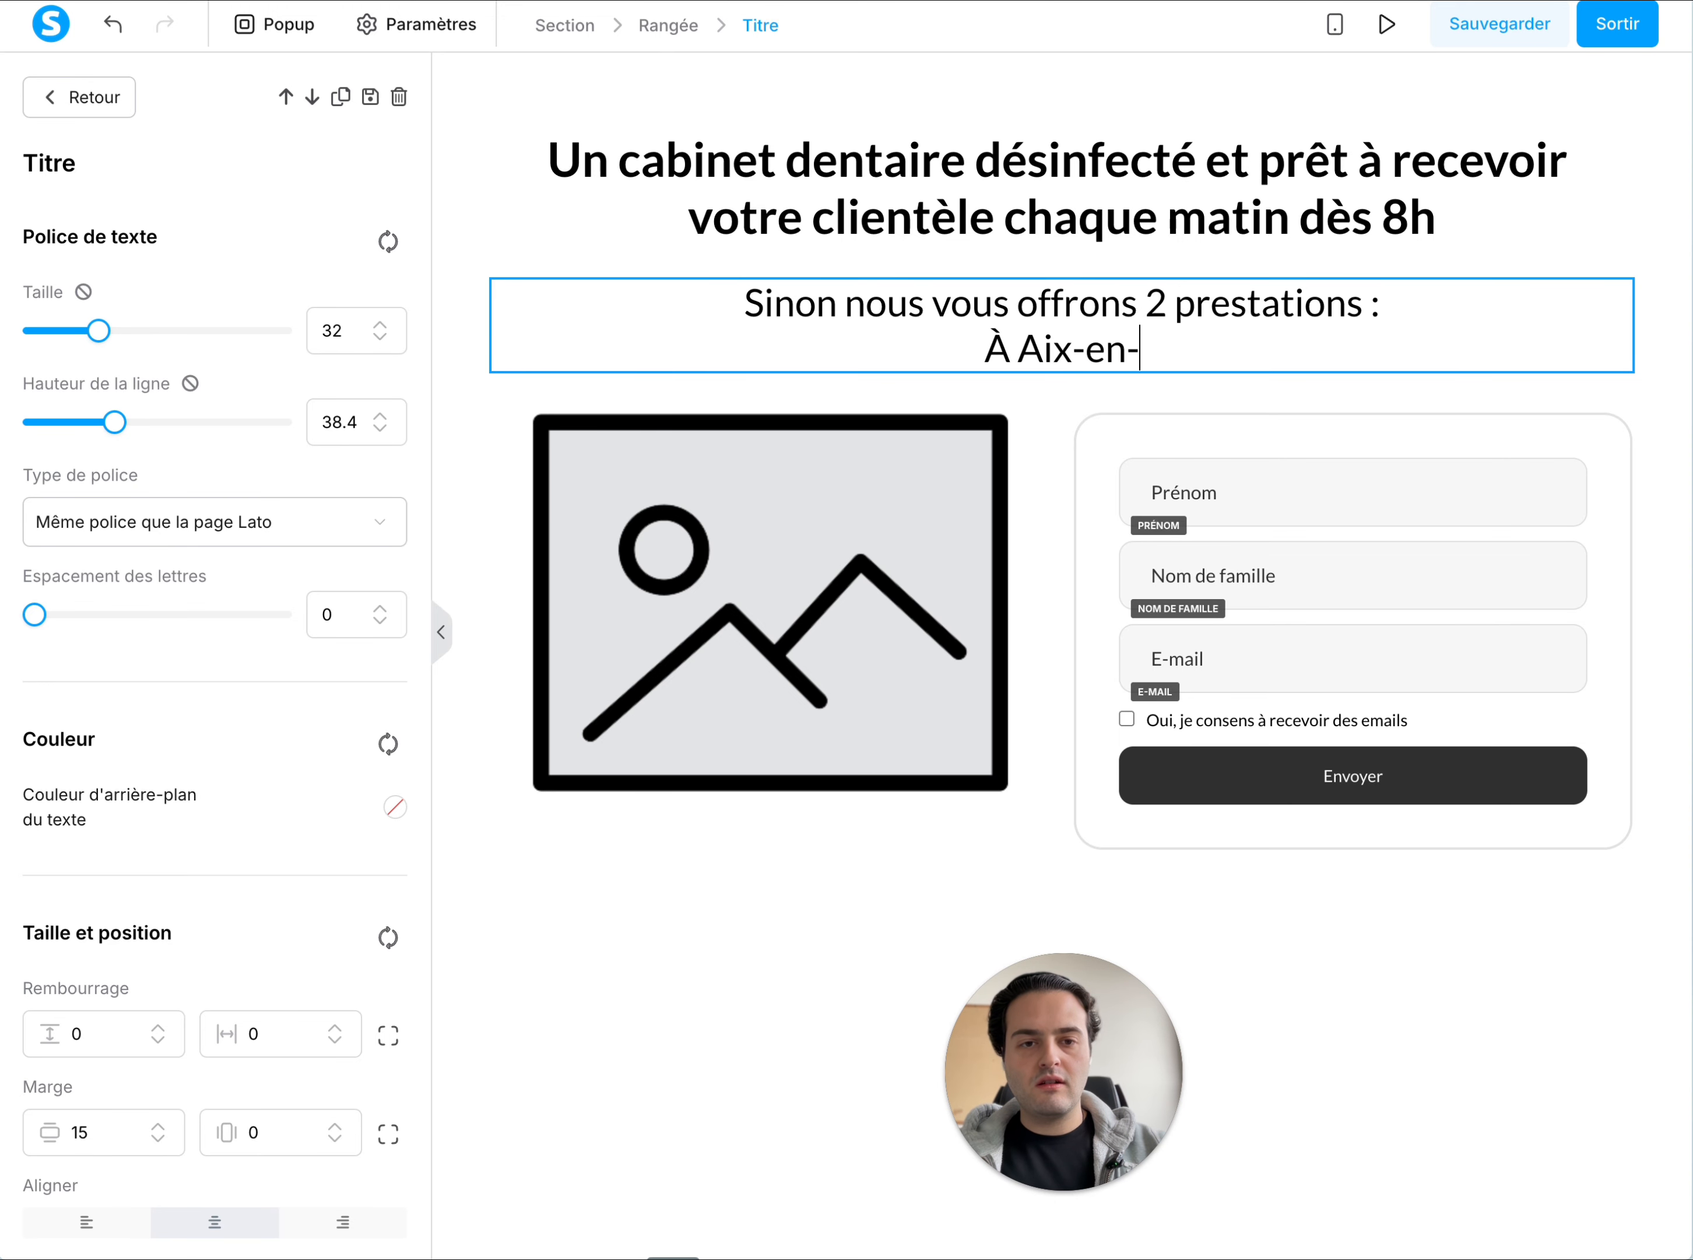
pyautogui.write('Provence et les')
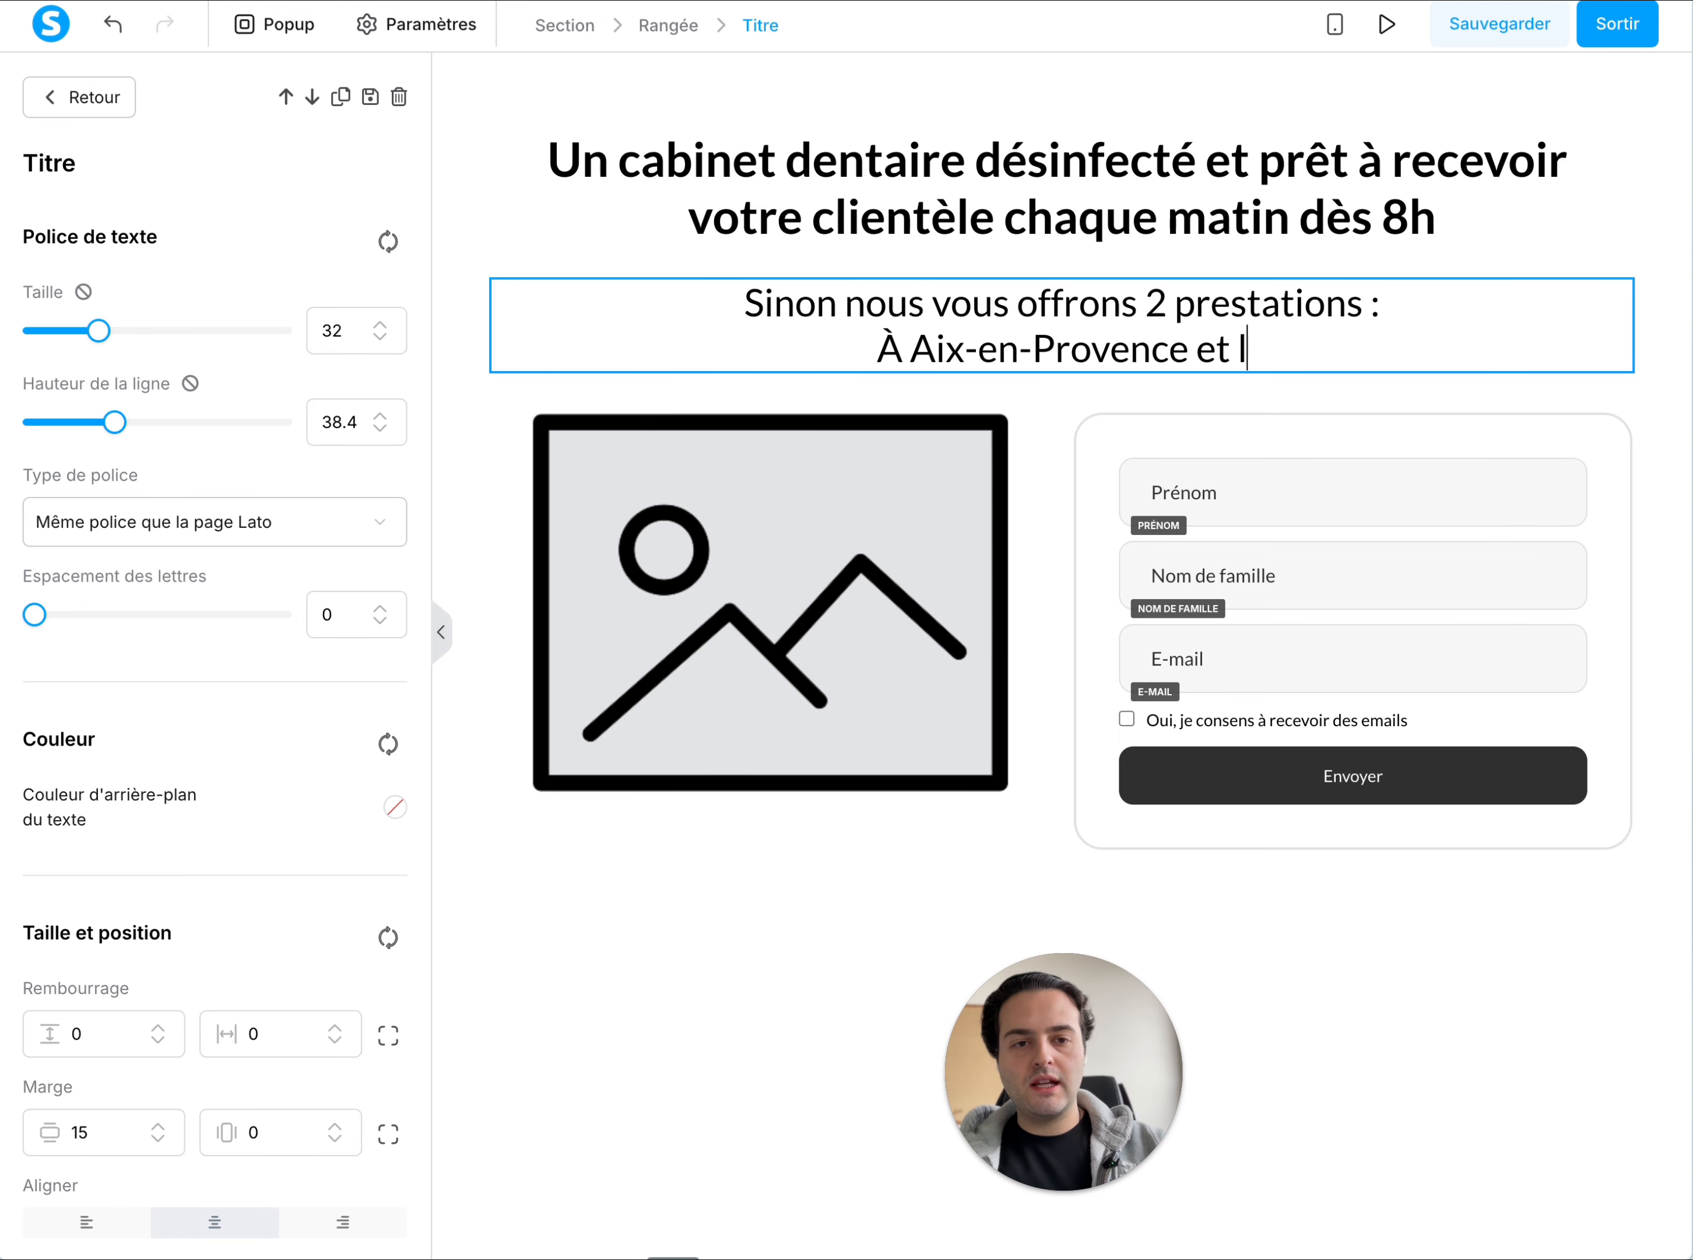
pyautogui.write('Bouc')
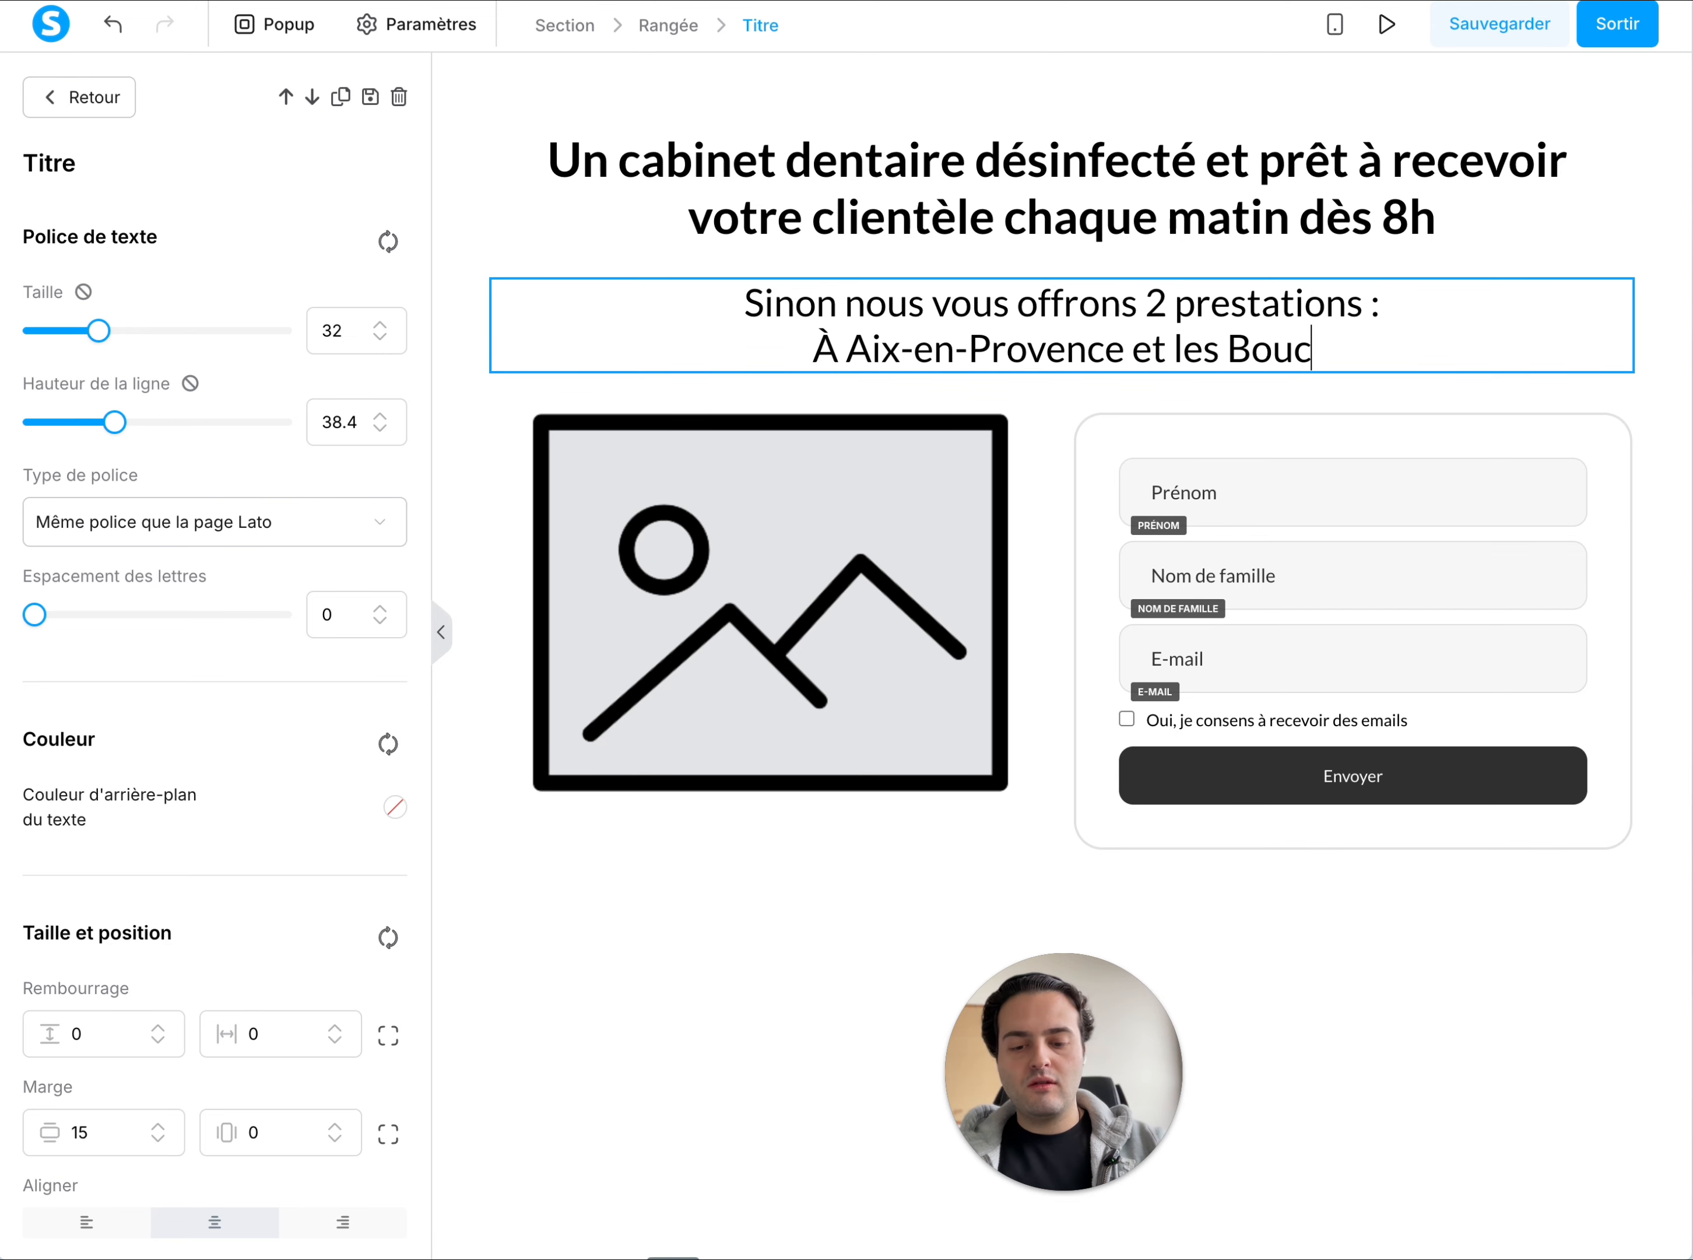
pyautogui.write('hes-du-Rhône')
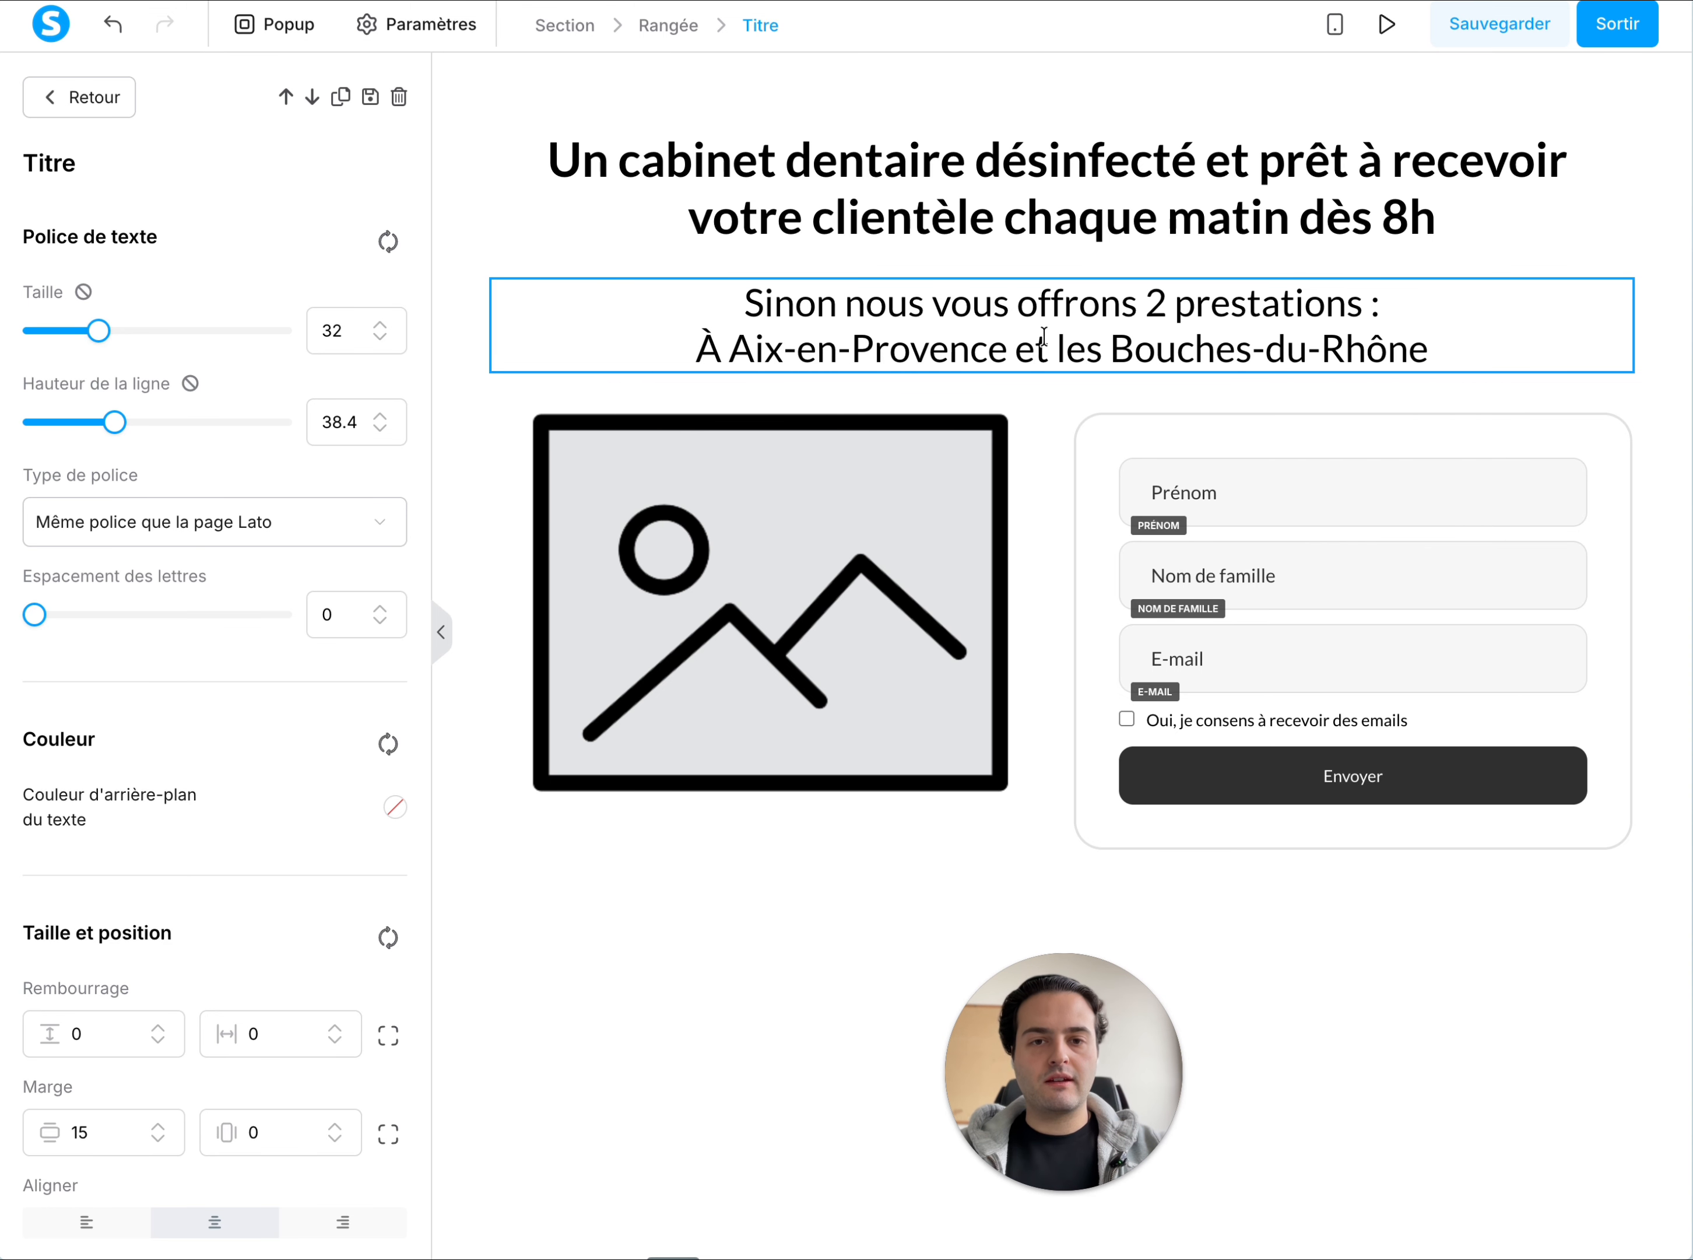
pyautogui.click(1159, 231)
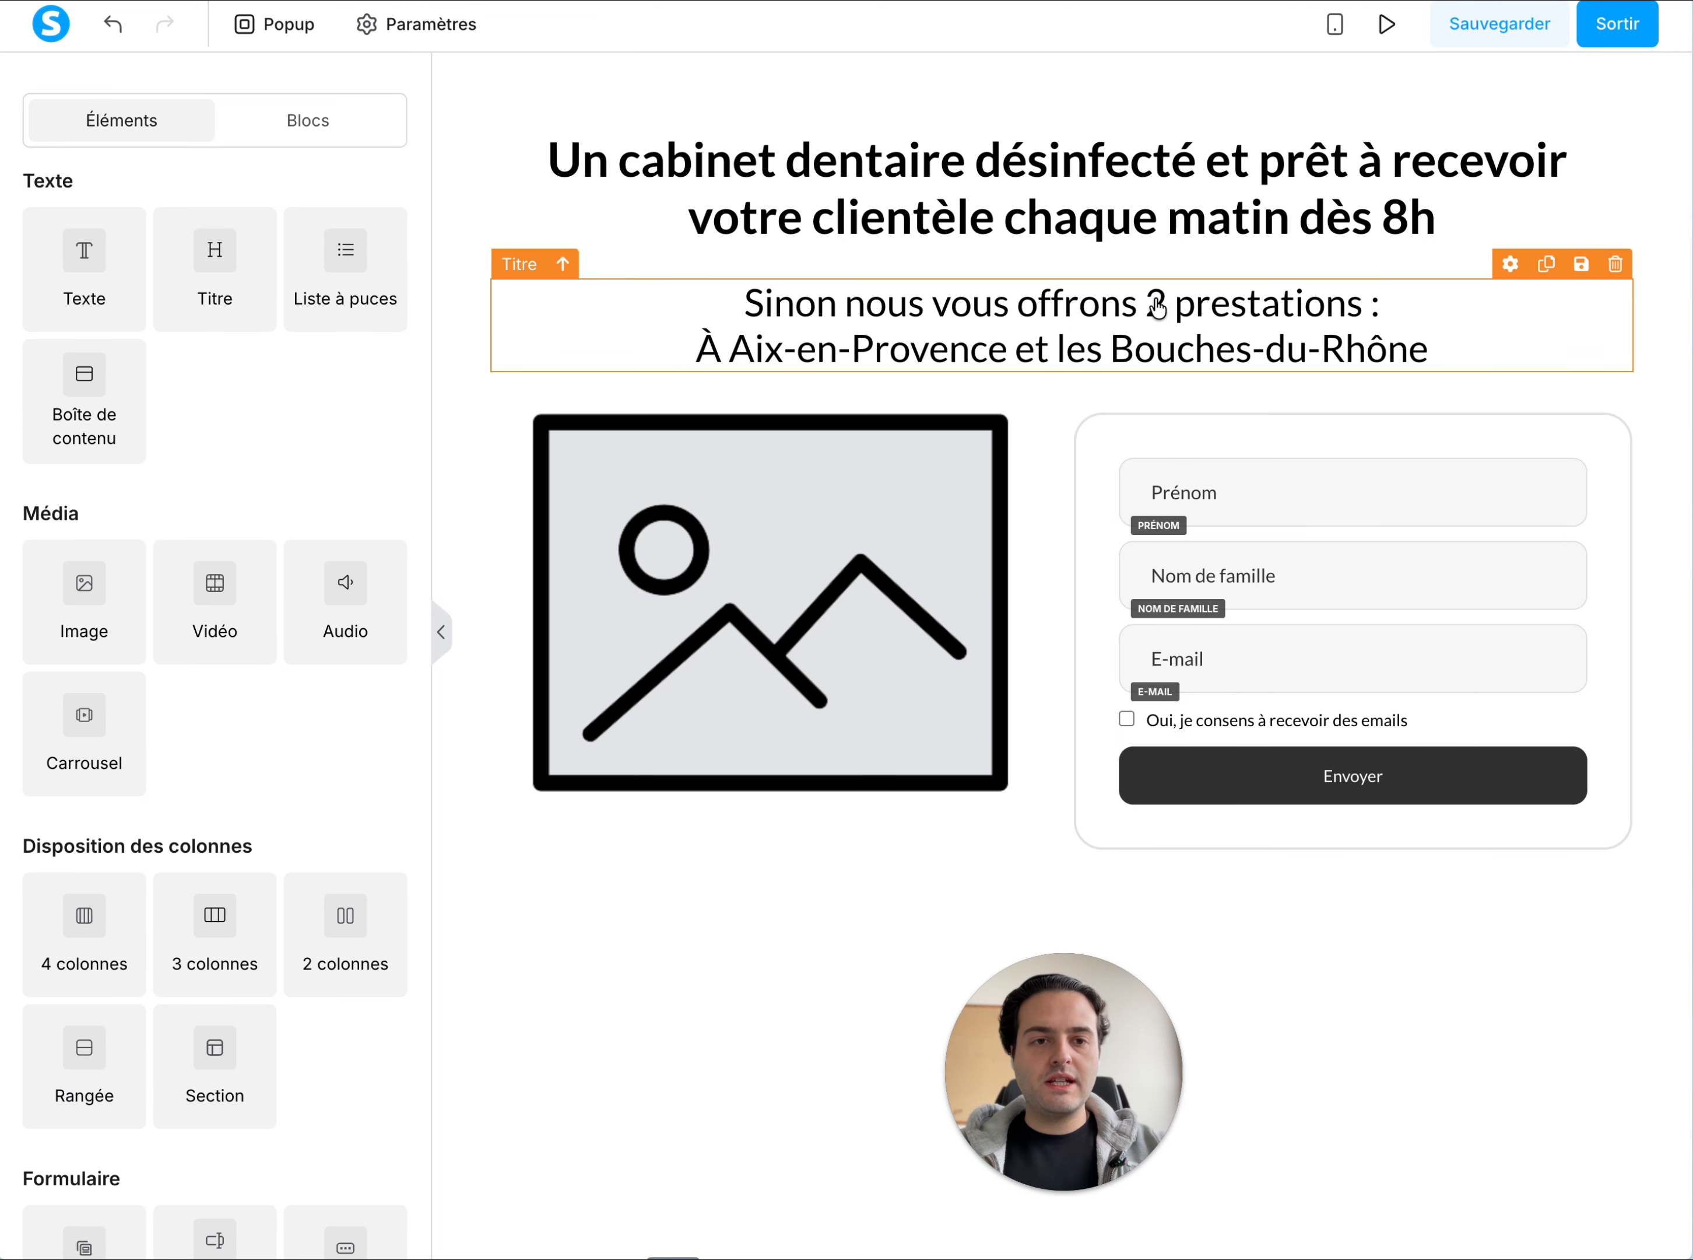
# Replace the placeholder image with the already uploaded image.png showing the dental team behind a white-coated dentist with crossed arms
pyautogui.click(851, 502)
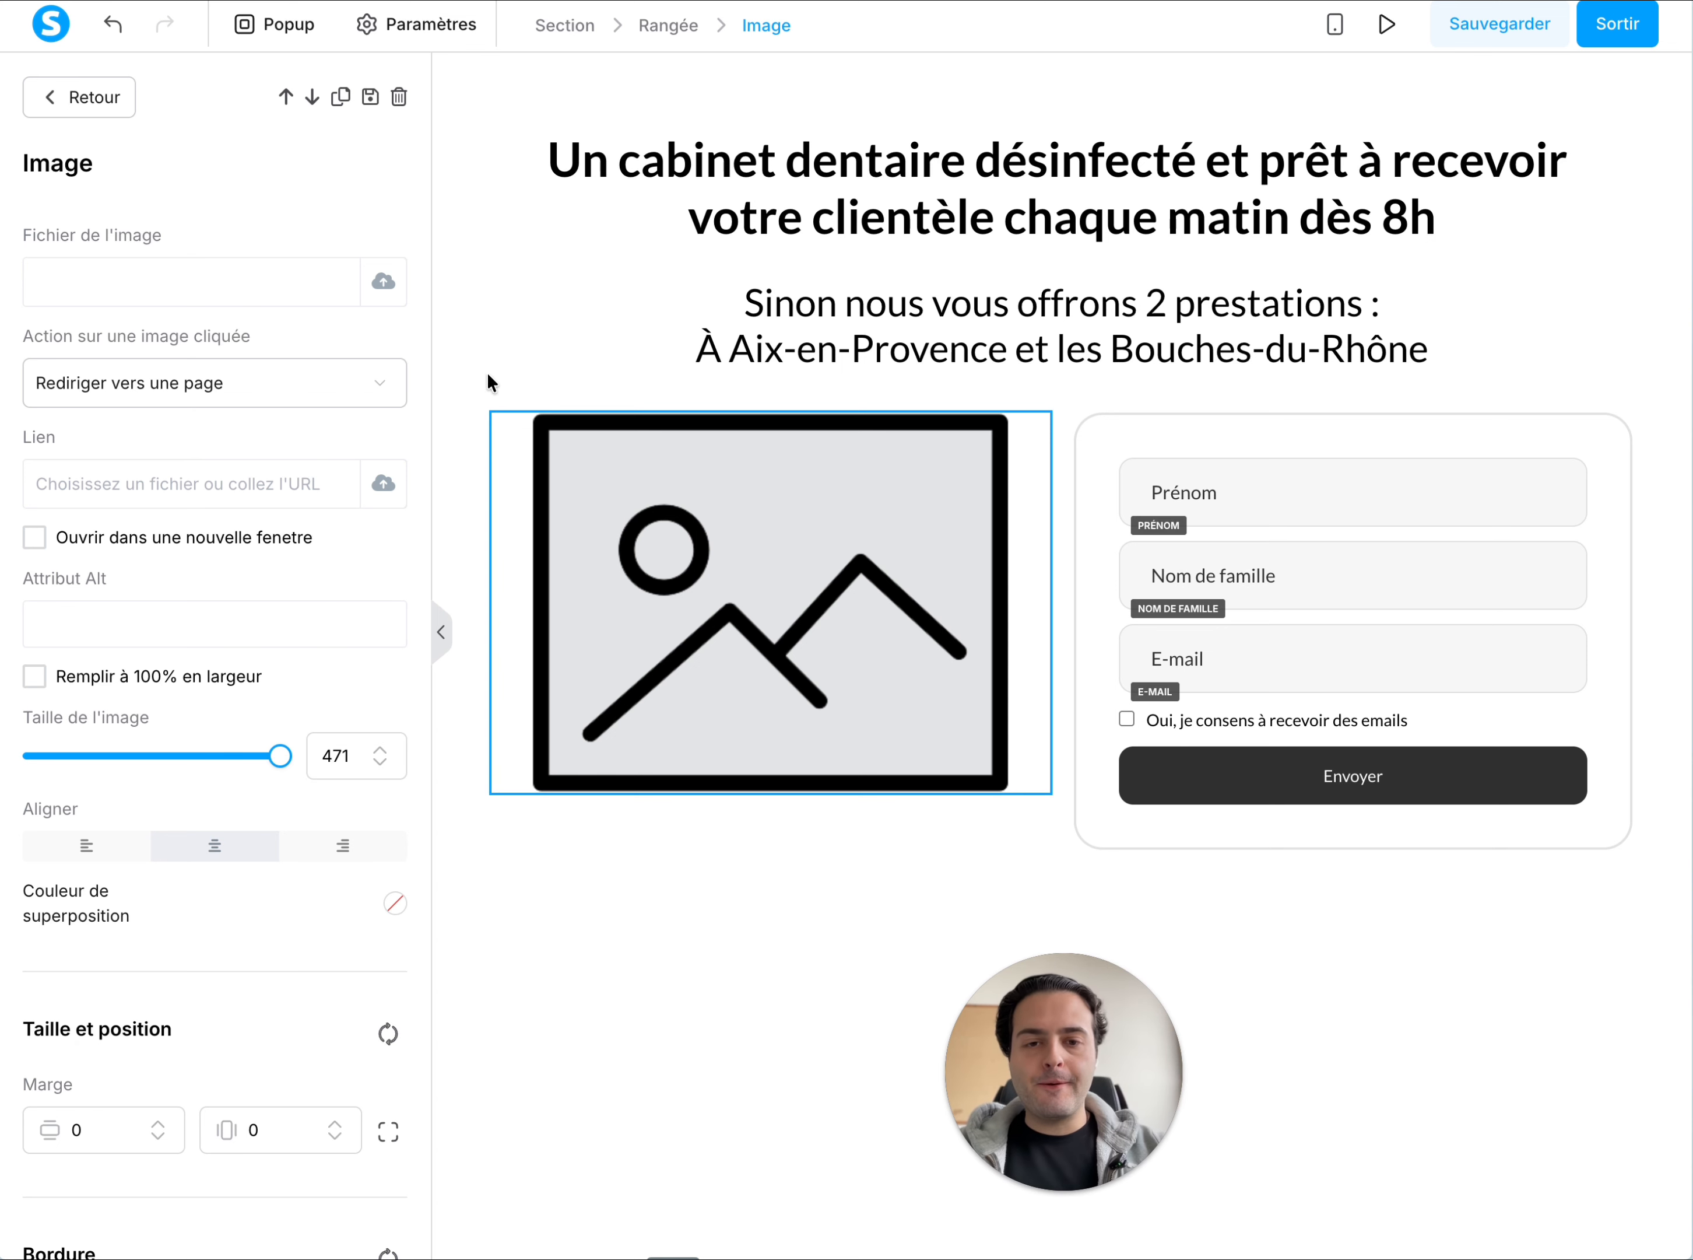
pyautogui.click(911, 618)
pyautogui.click(861, 601)
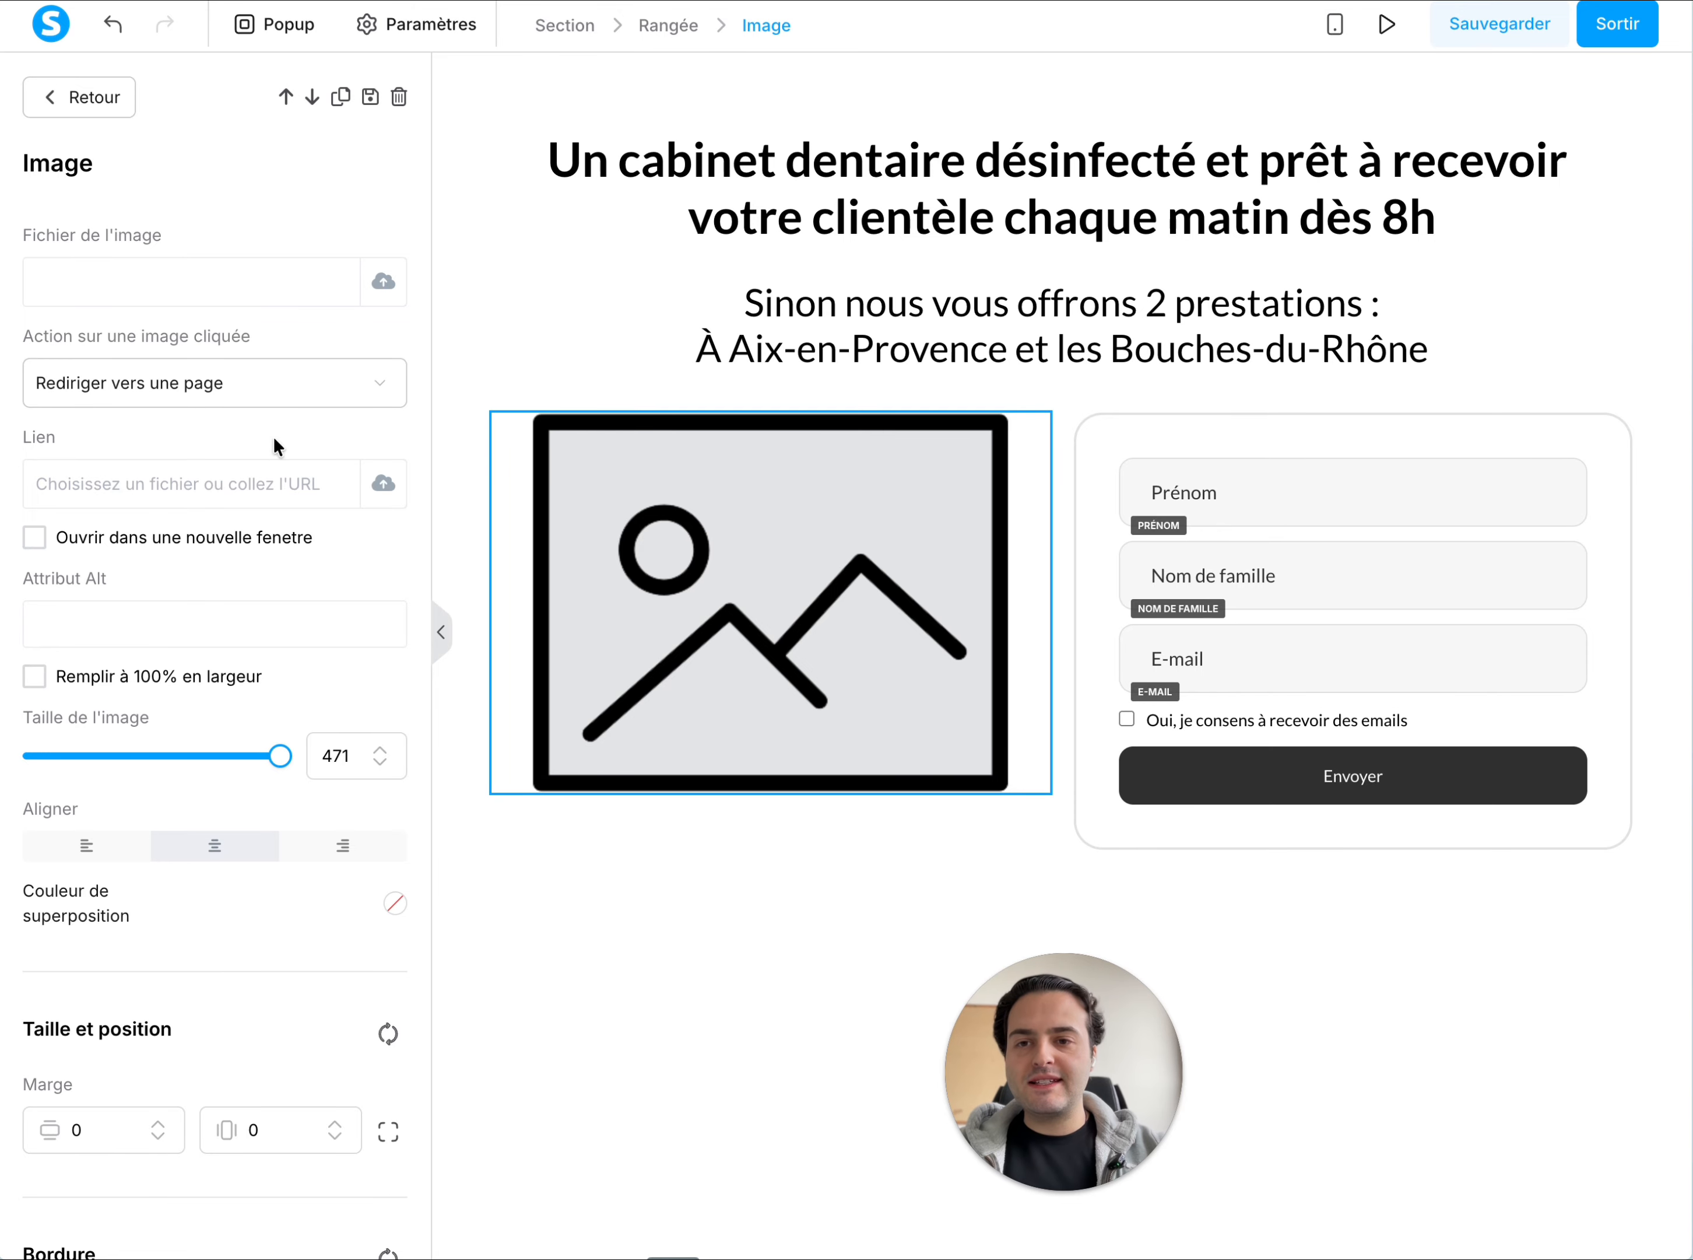
pyautogui.tripleClick(114, 232)
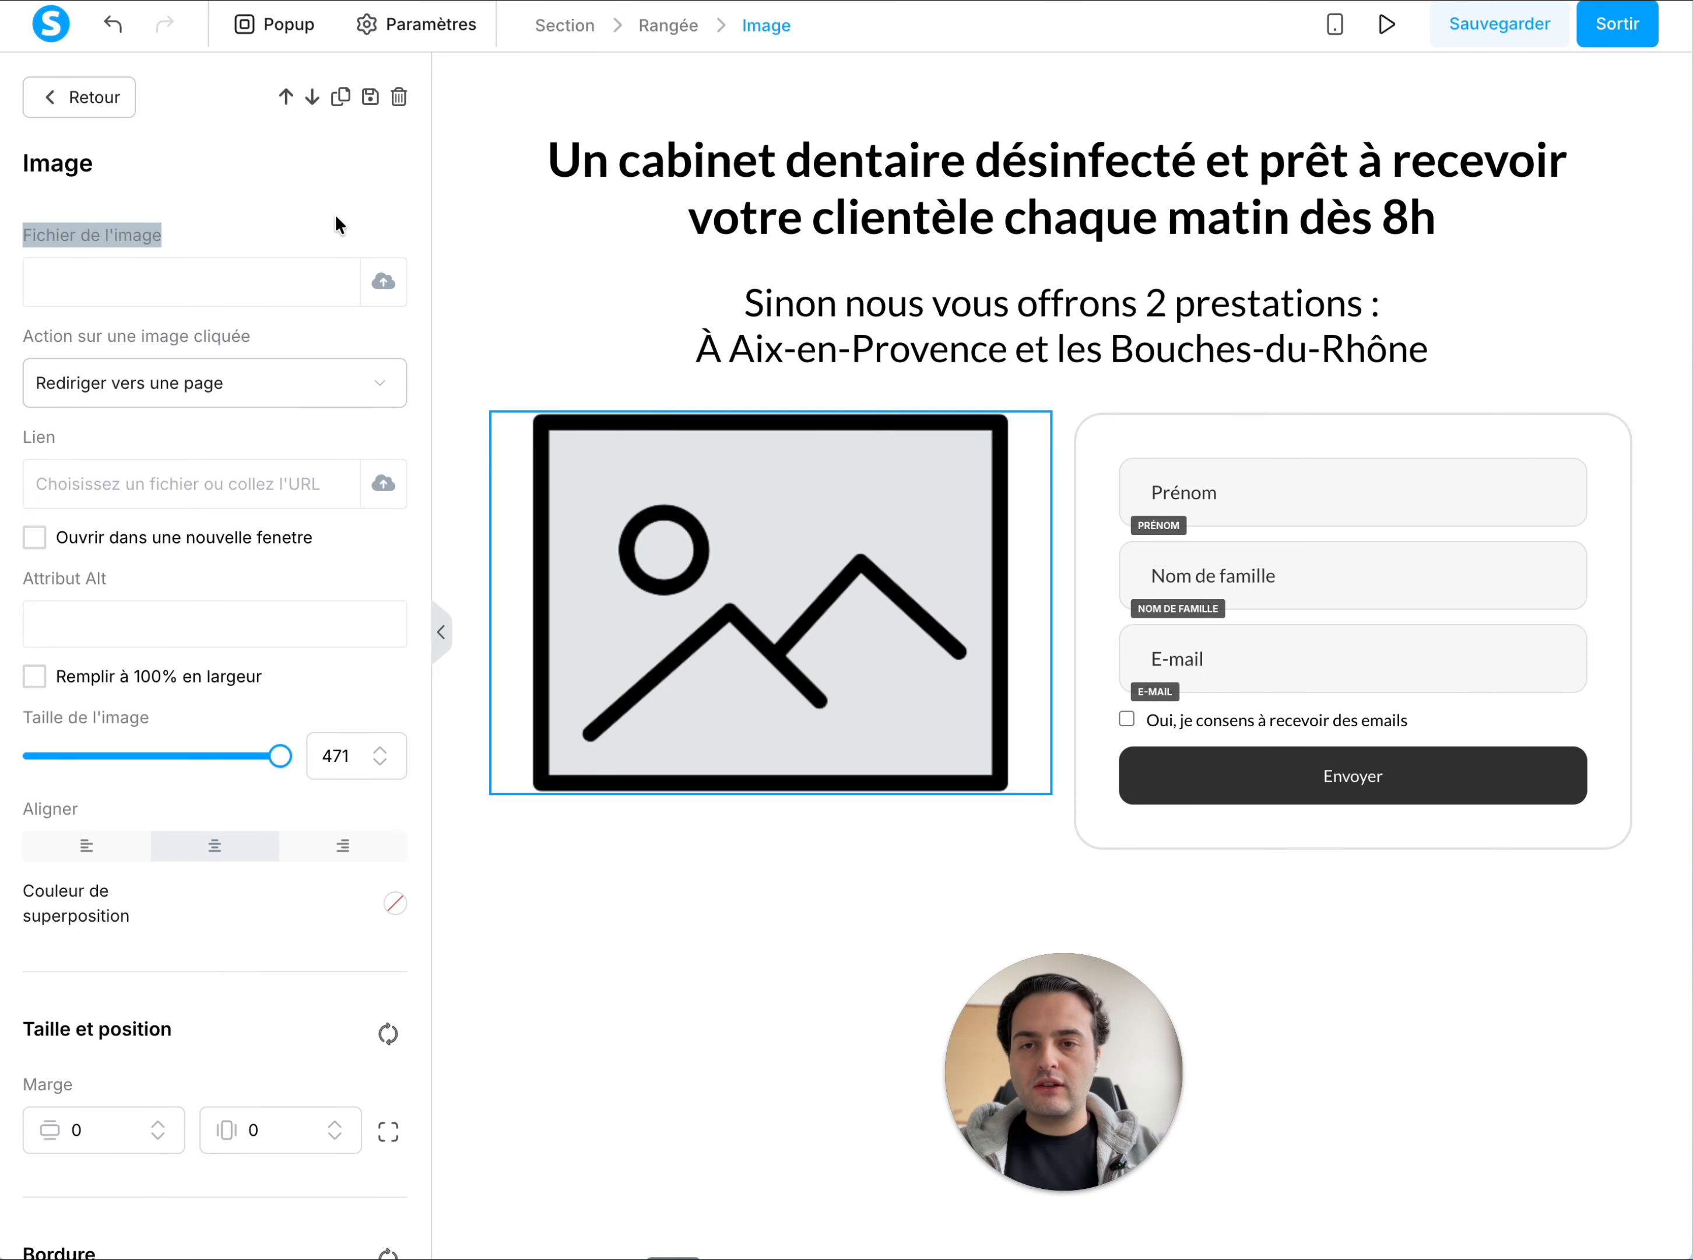
pyautogui.click(336, 216)
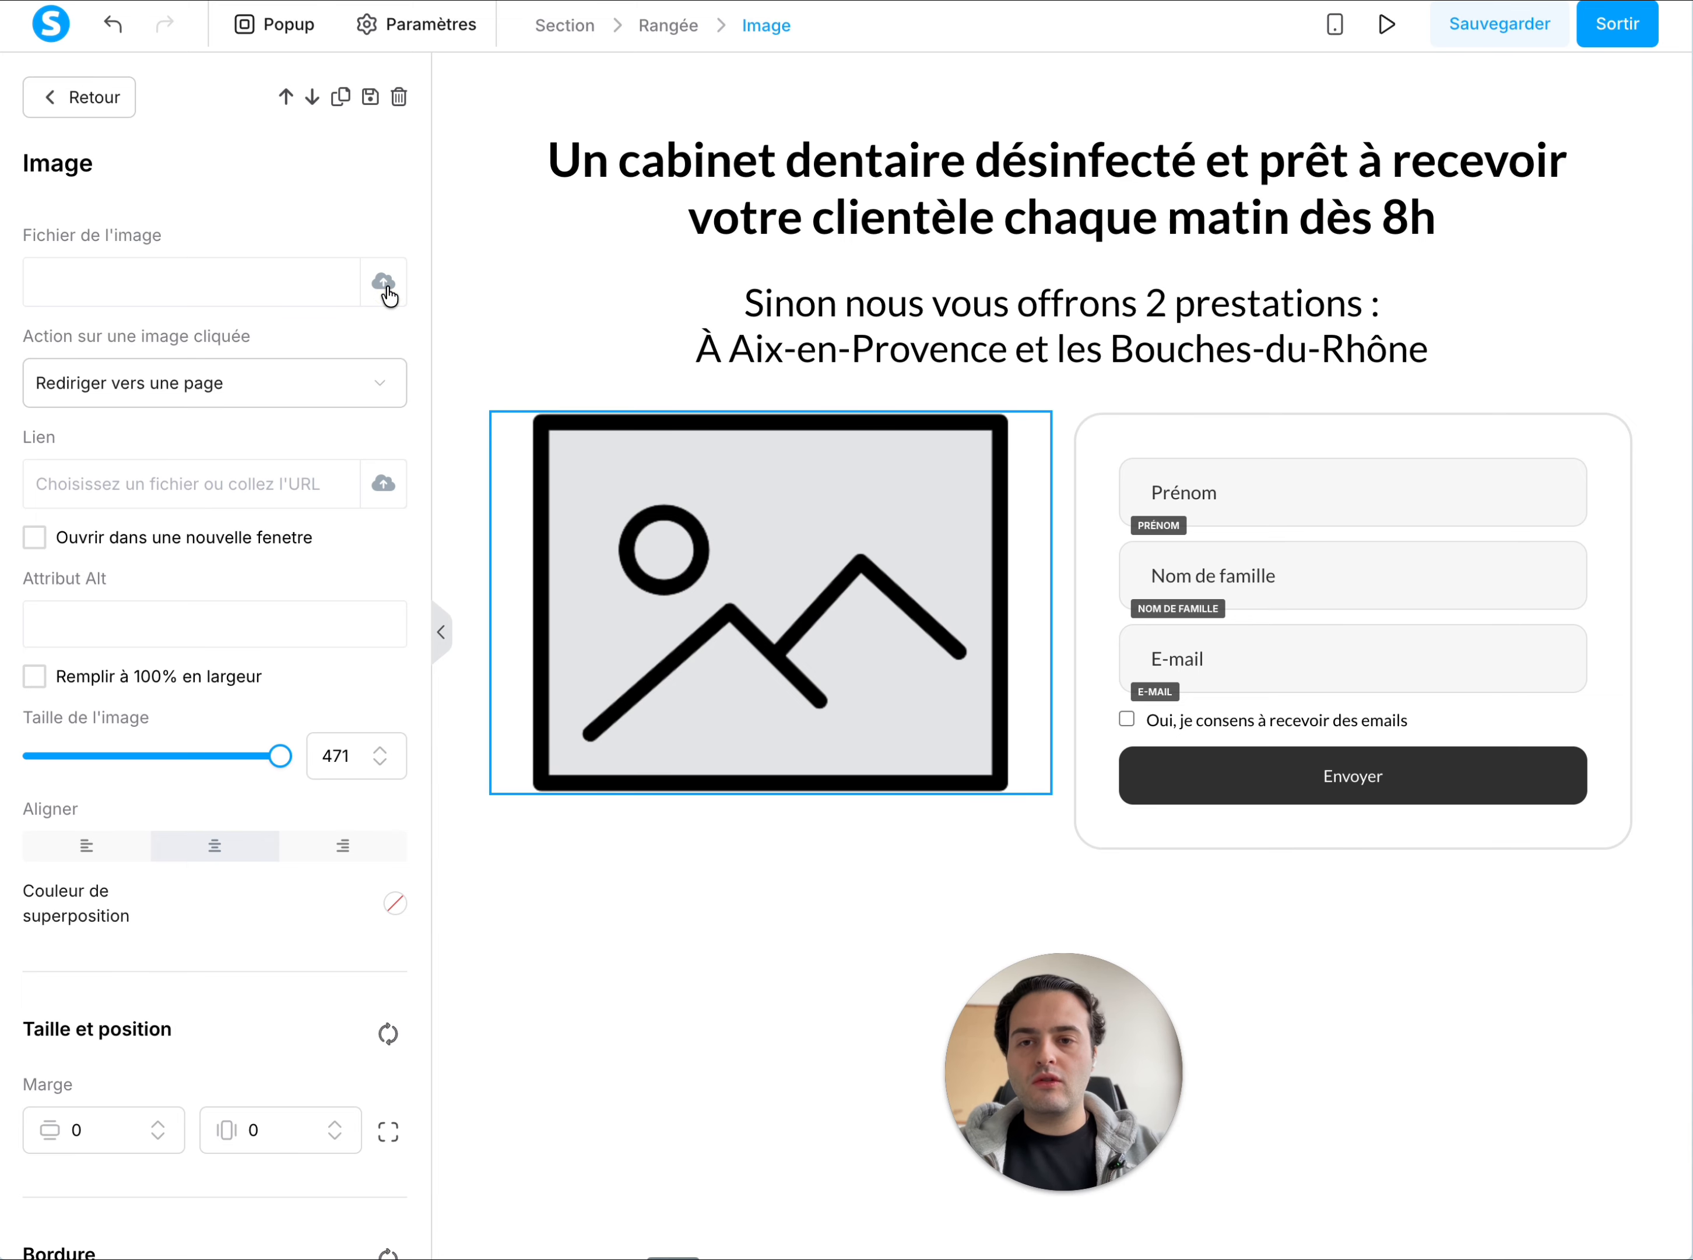
pyautogui.click(384, 284)
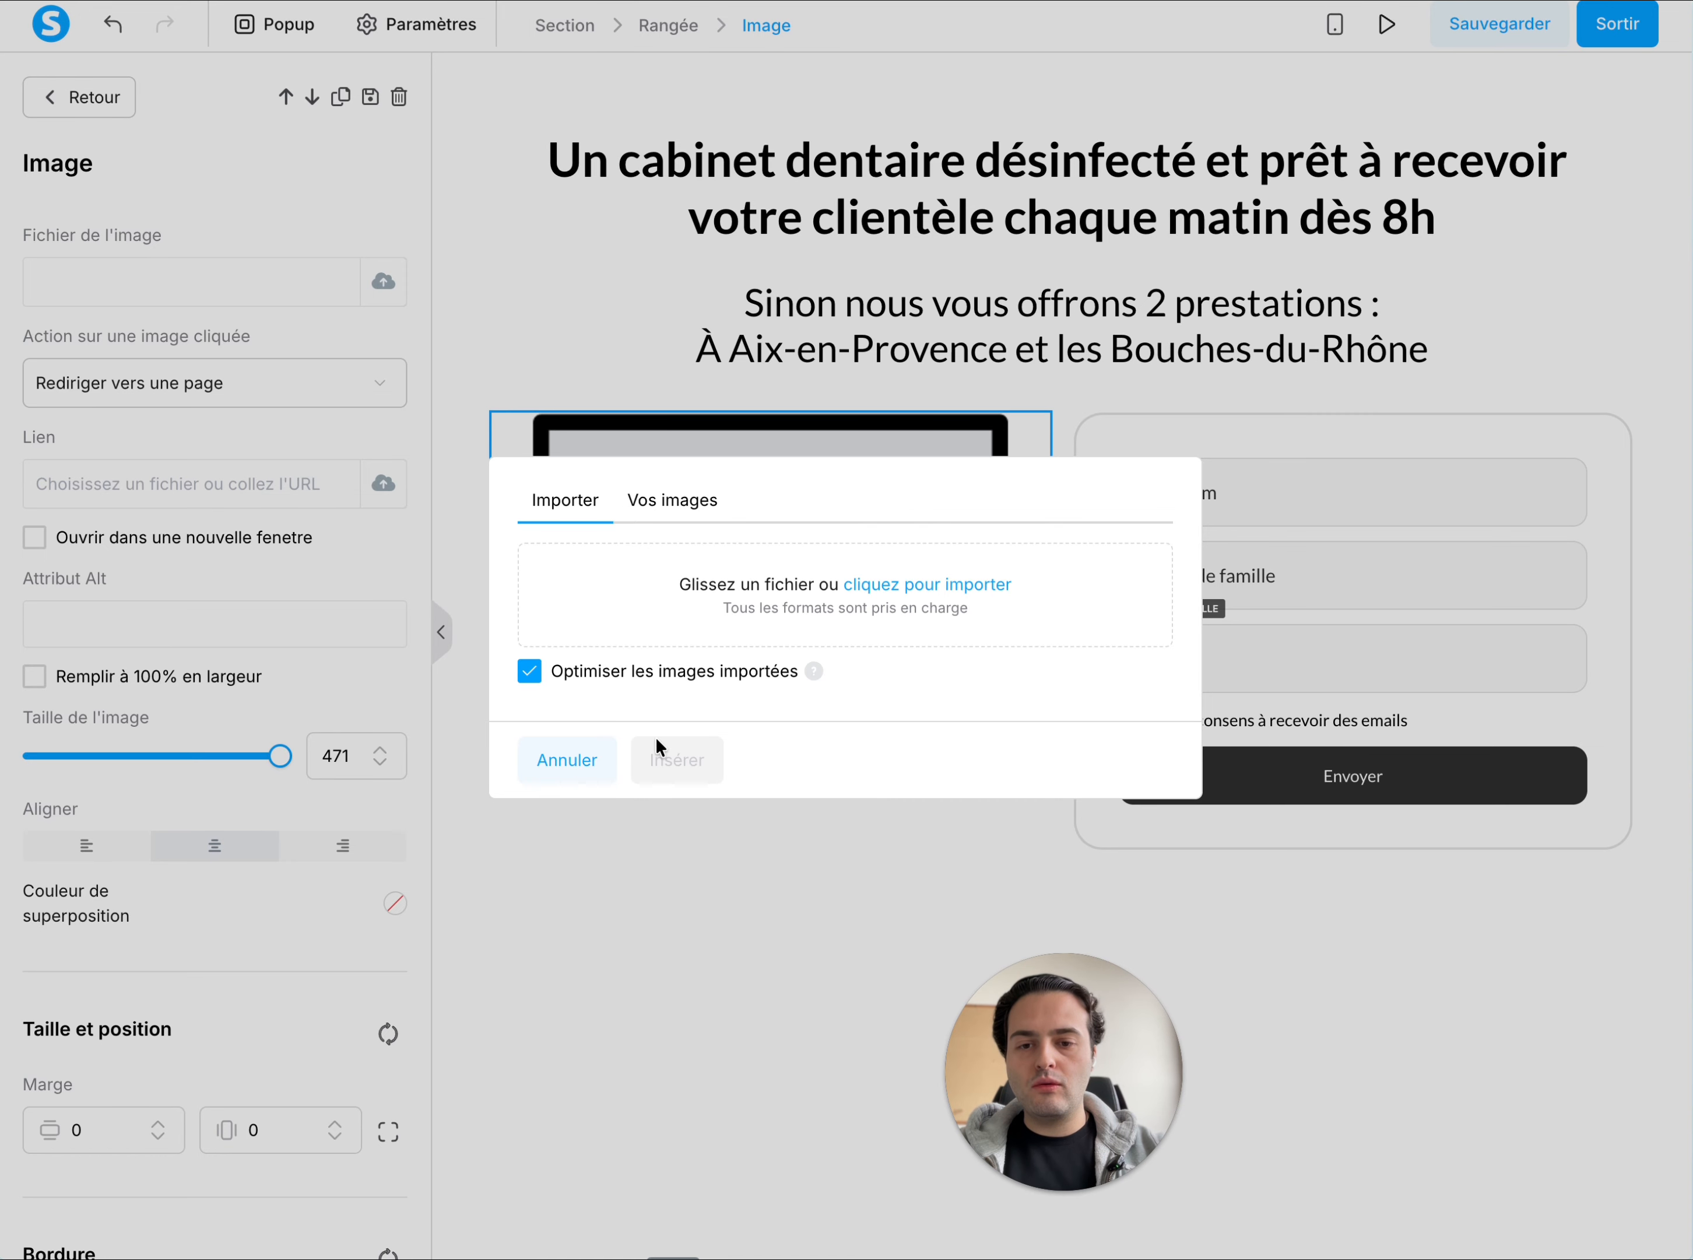
pyautogui.click(579, 773)
pyautogui.click(382, 281)
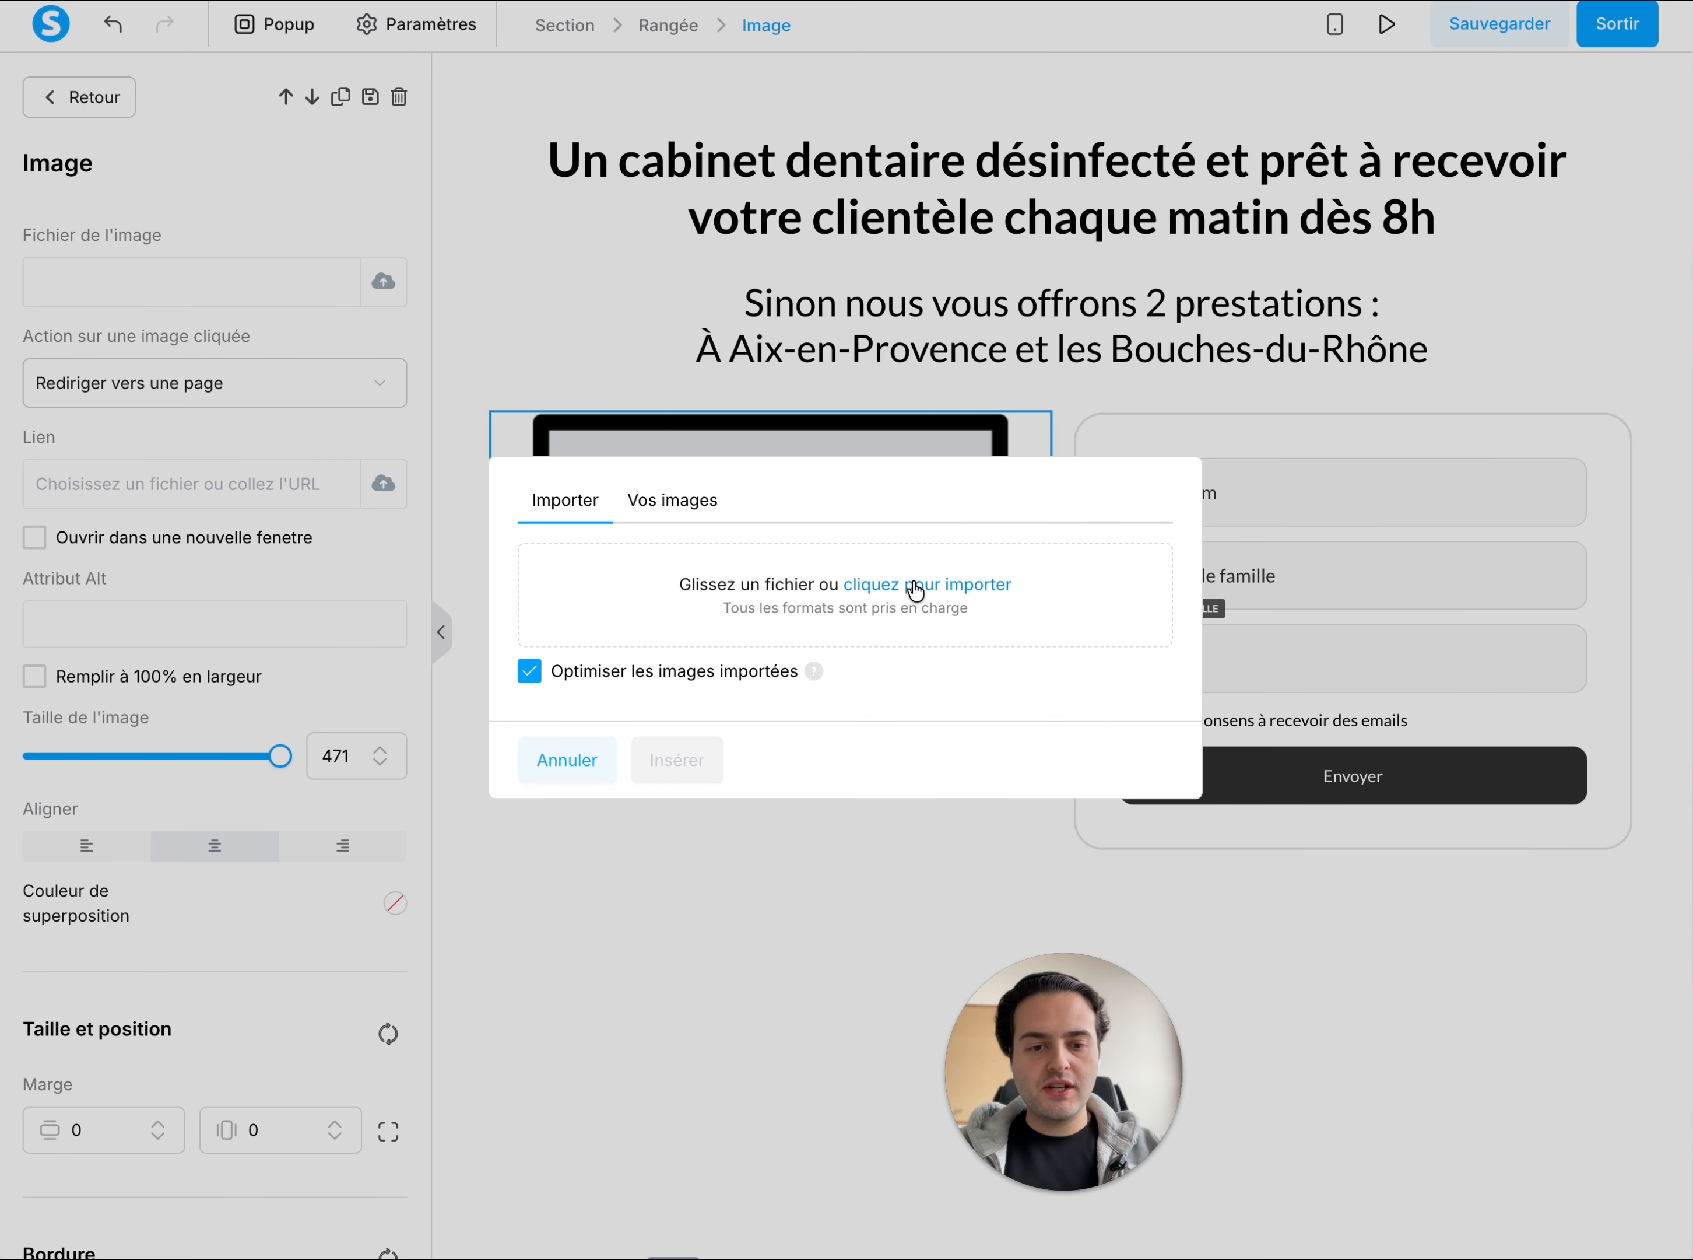
pyautogui.click(678, 501)
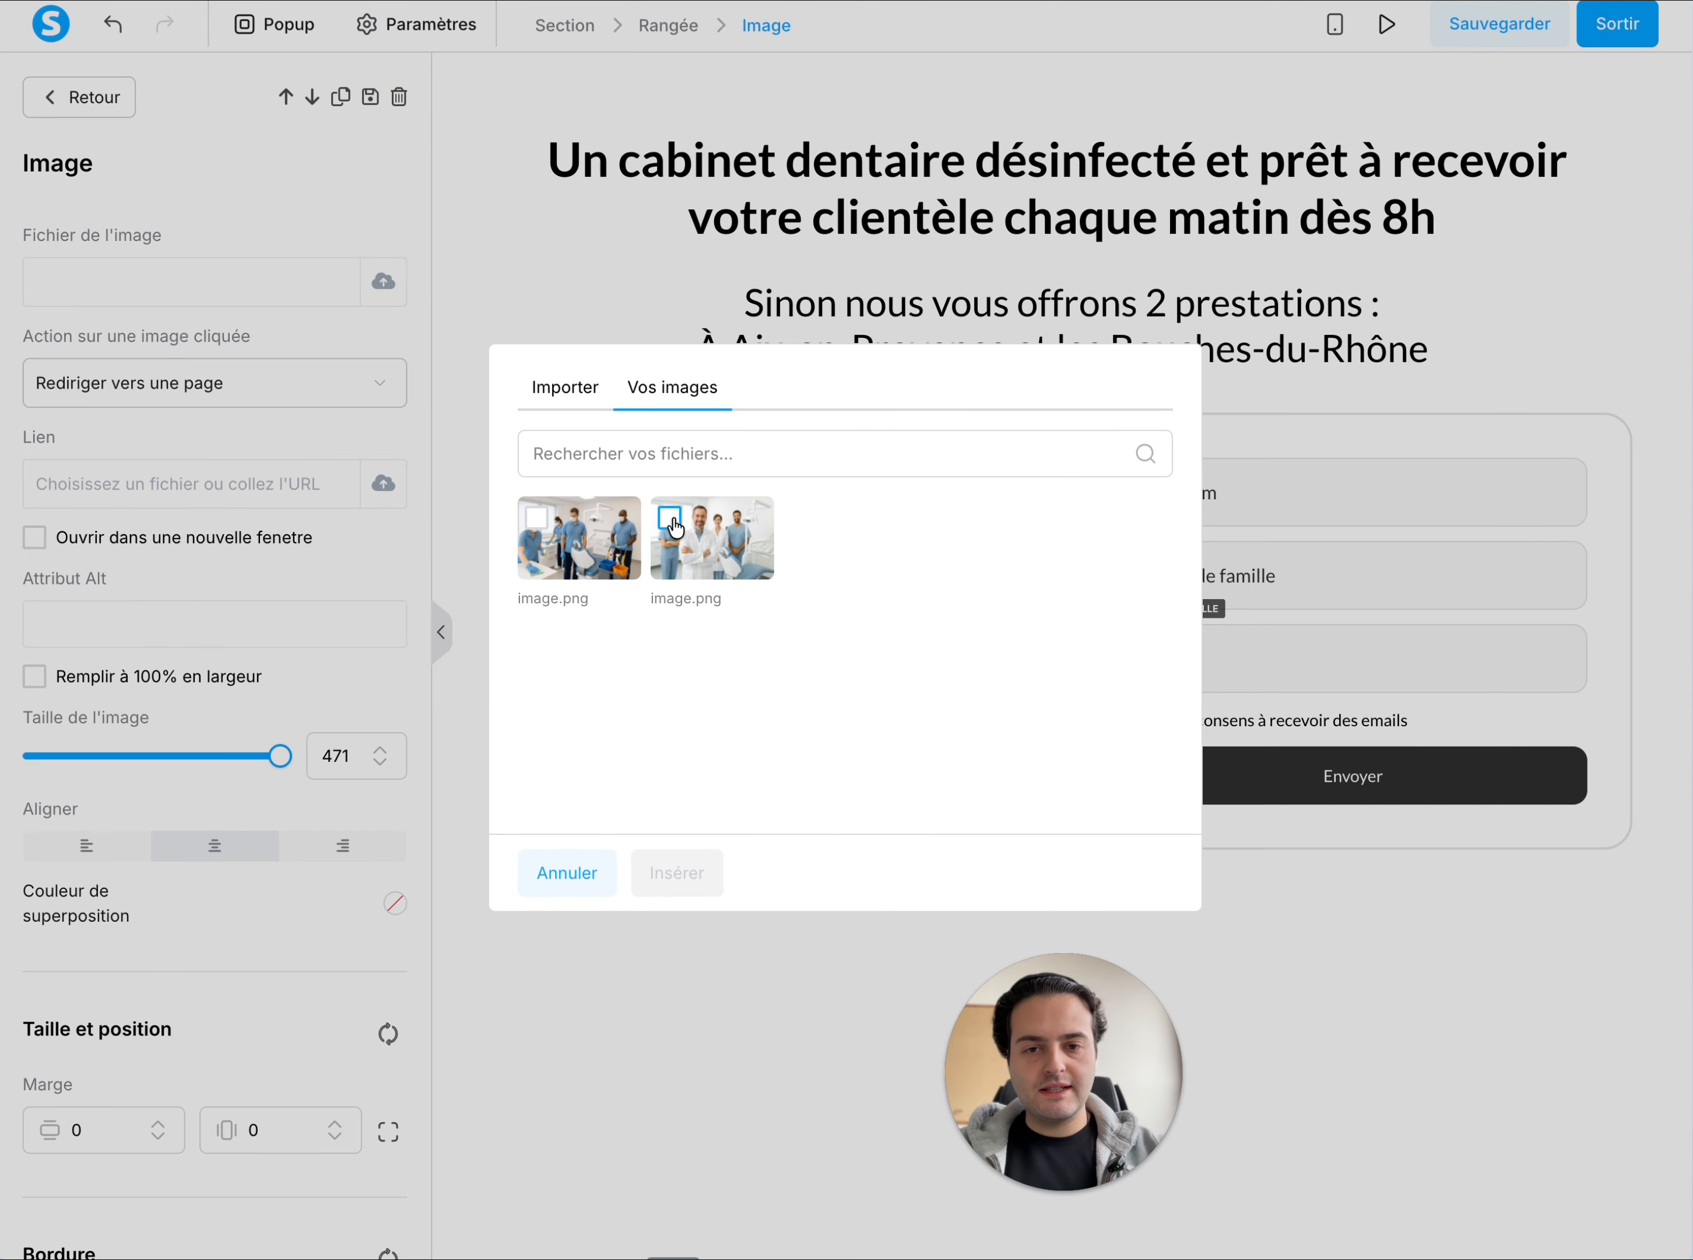
pyautogui.click(671, 518)
pyautogui.click(684, 887)
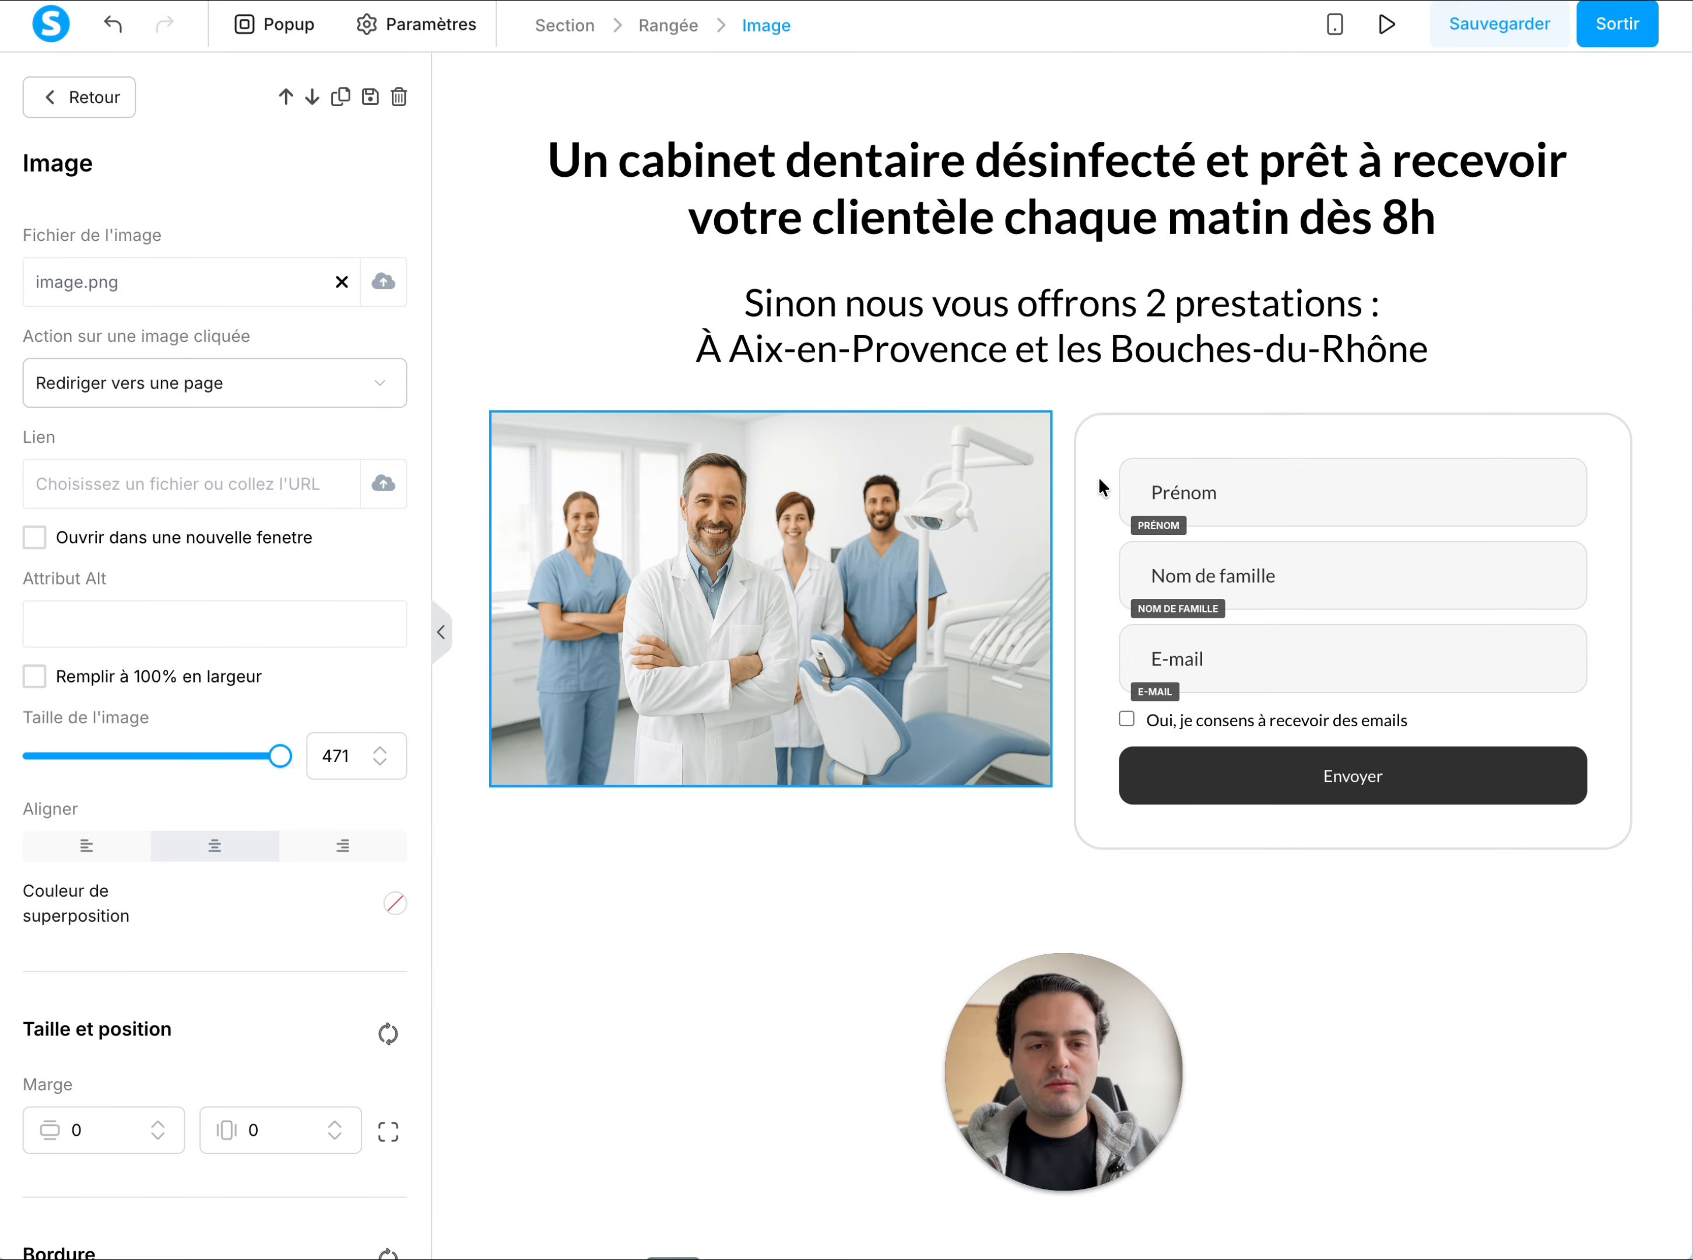
pyautogui.click(1163, 438)
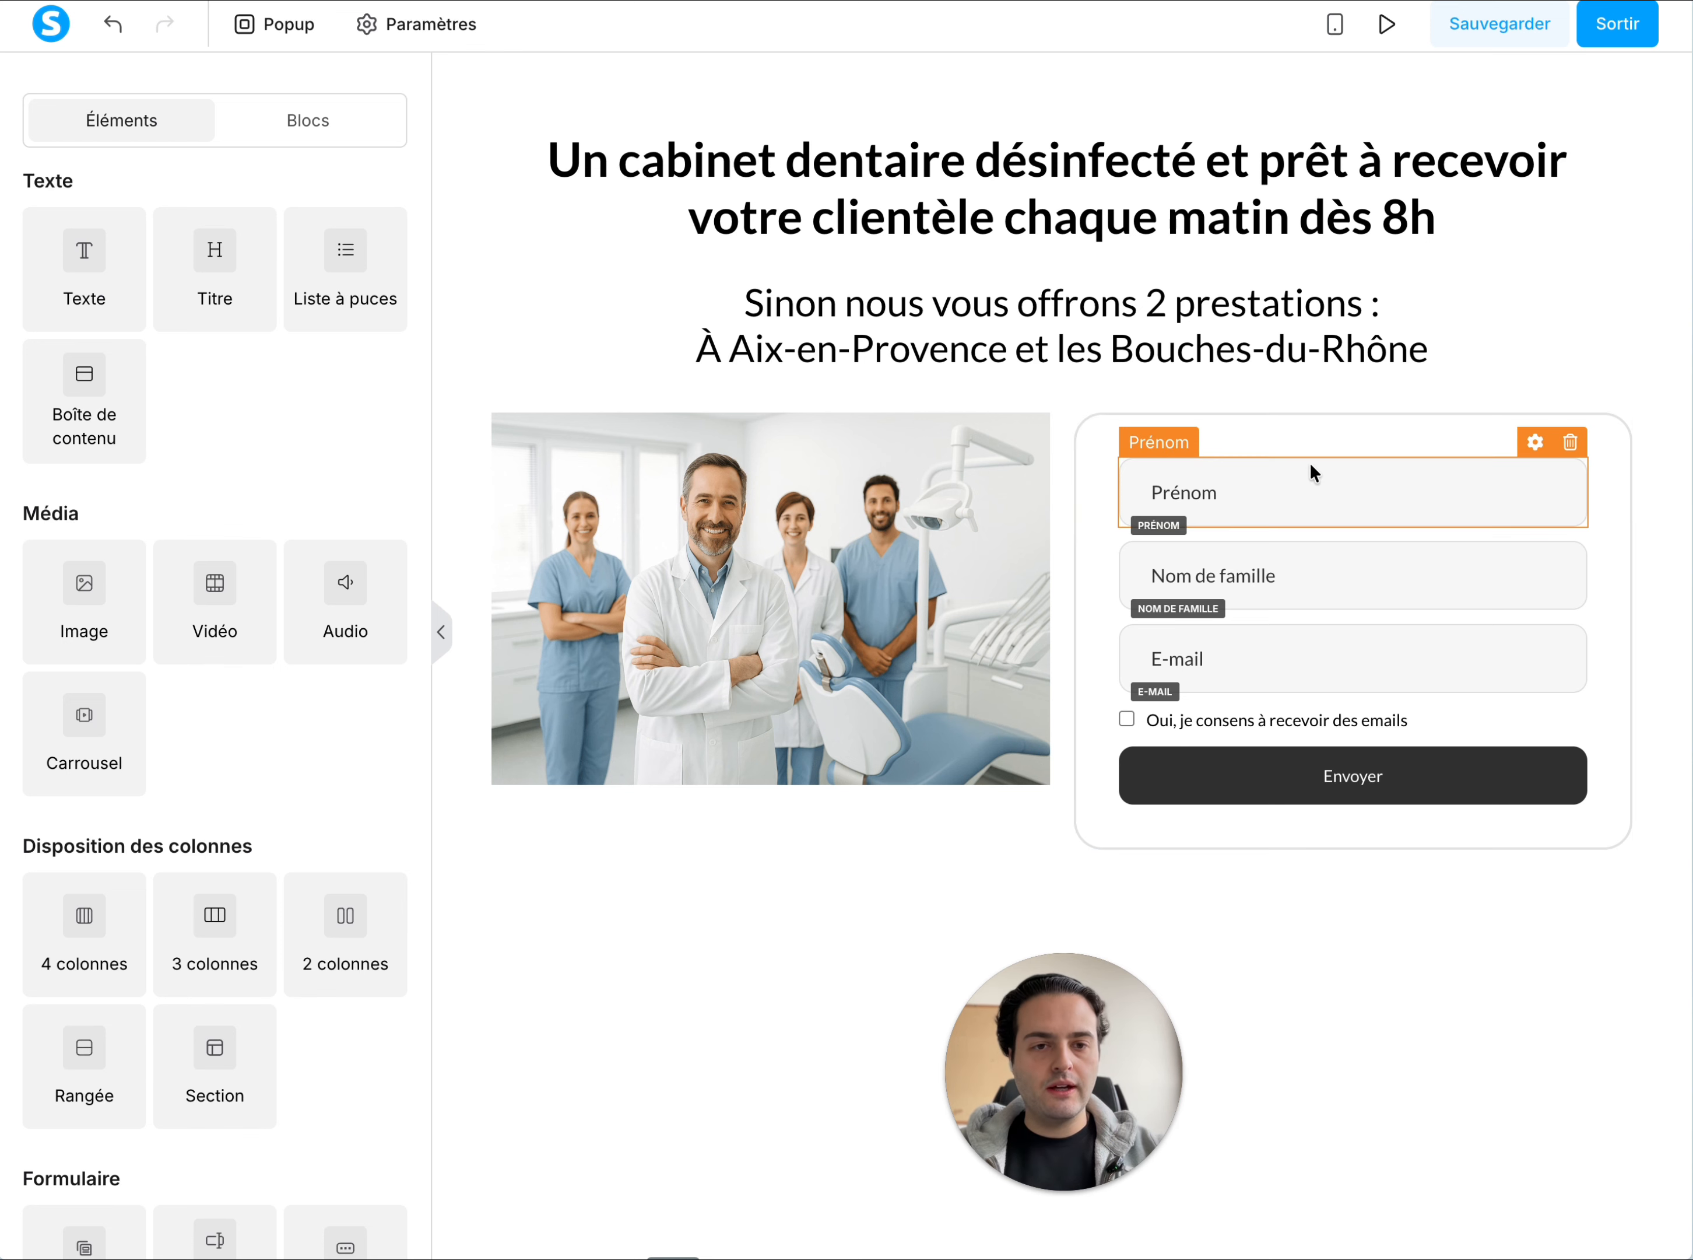
# Set the opt-in form to redirect visitors after sign-up with the option "Vers l'étape suivante du tunnel"
pyautogui.click(1299, 441)
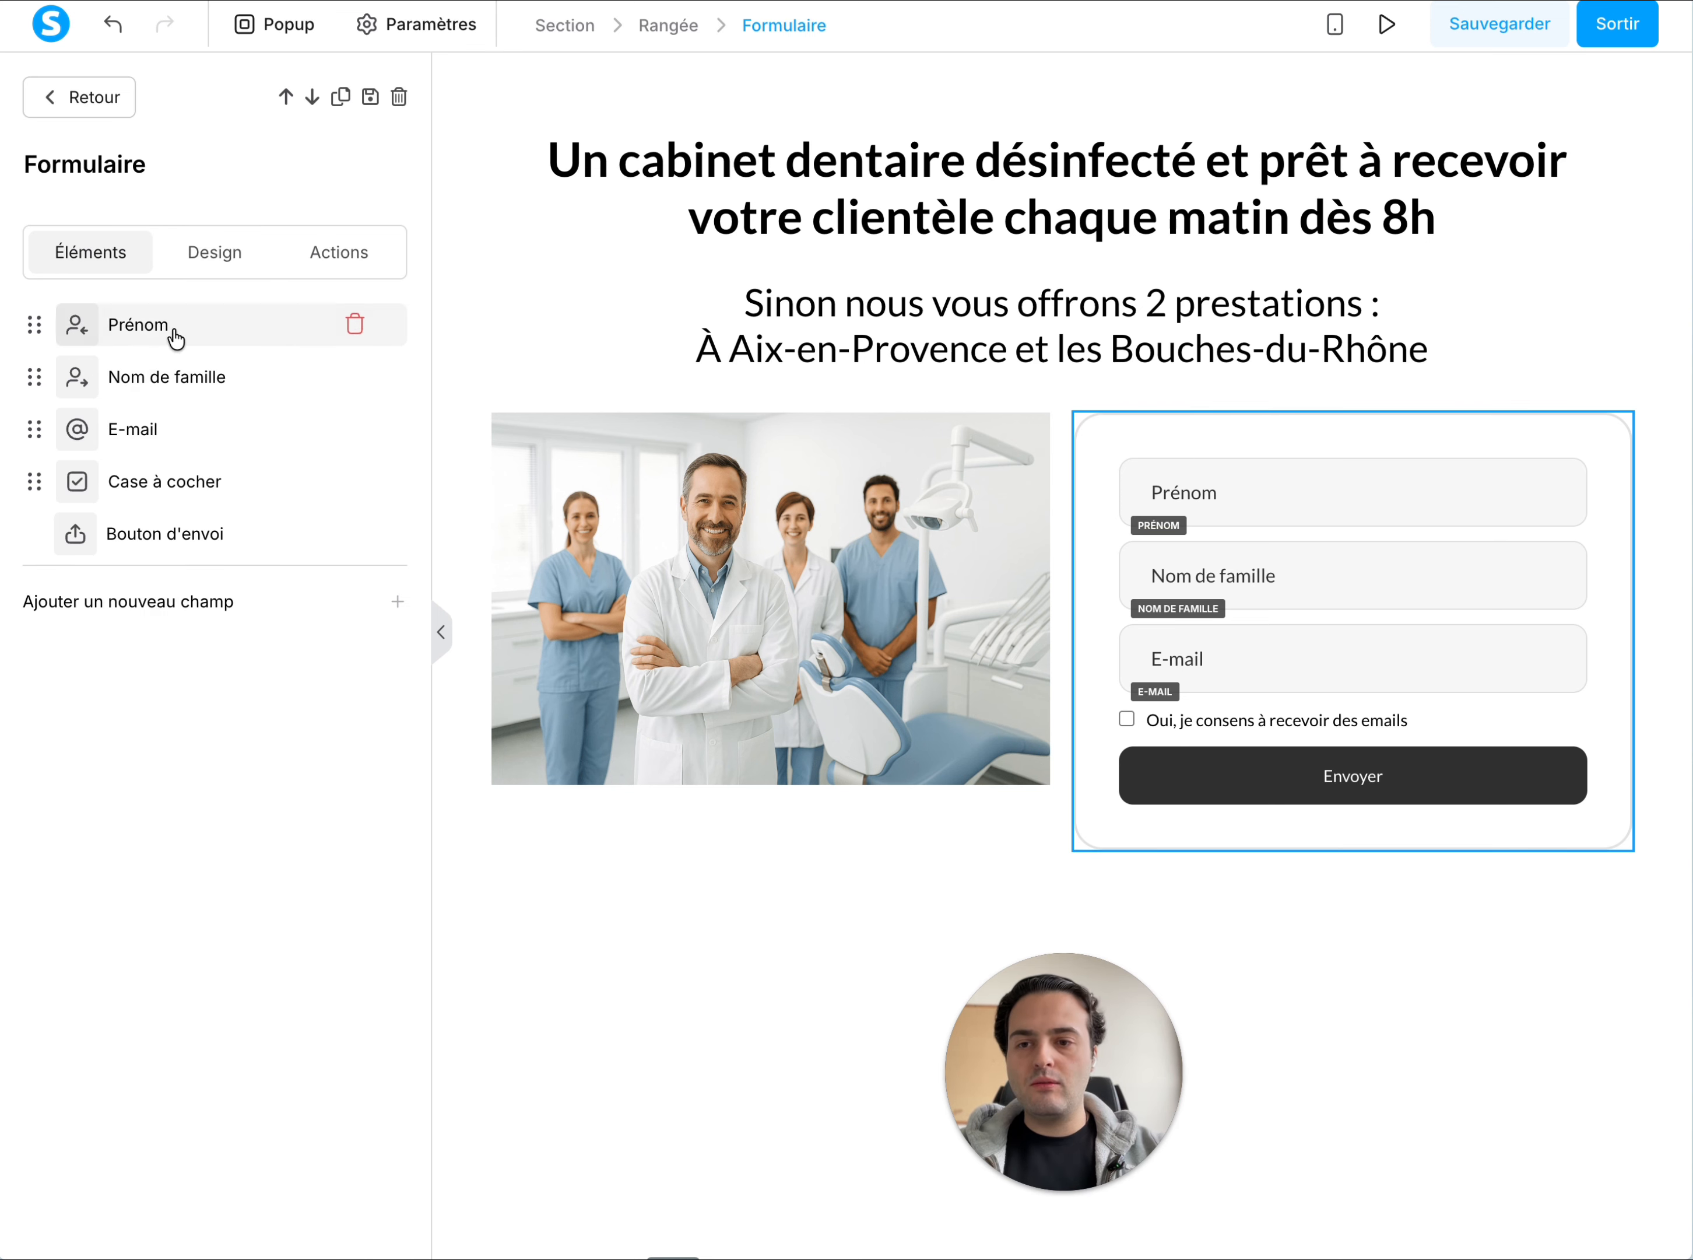
pyautogui.click(348, 260)
pyautogui.click(90, 259)
pyautogui.click(212, 257)
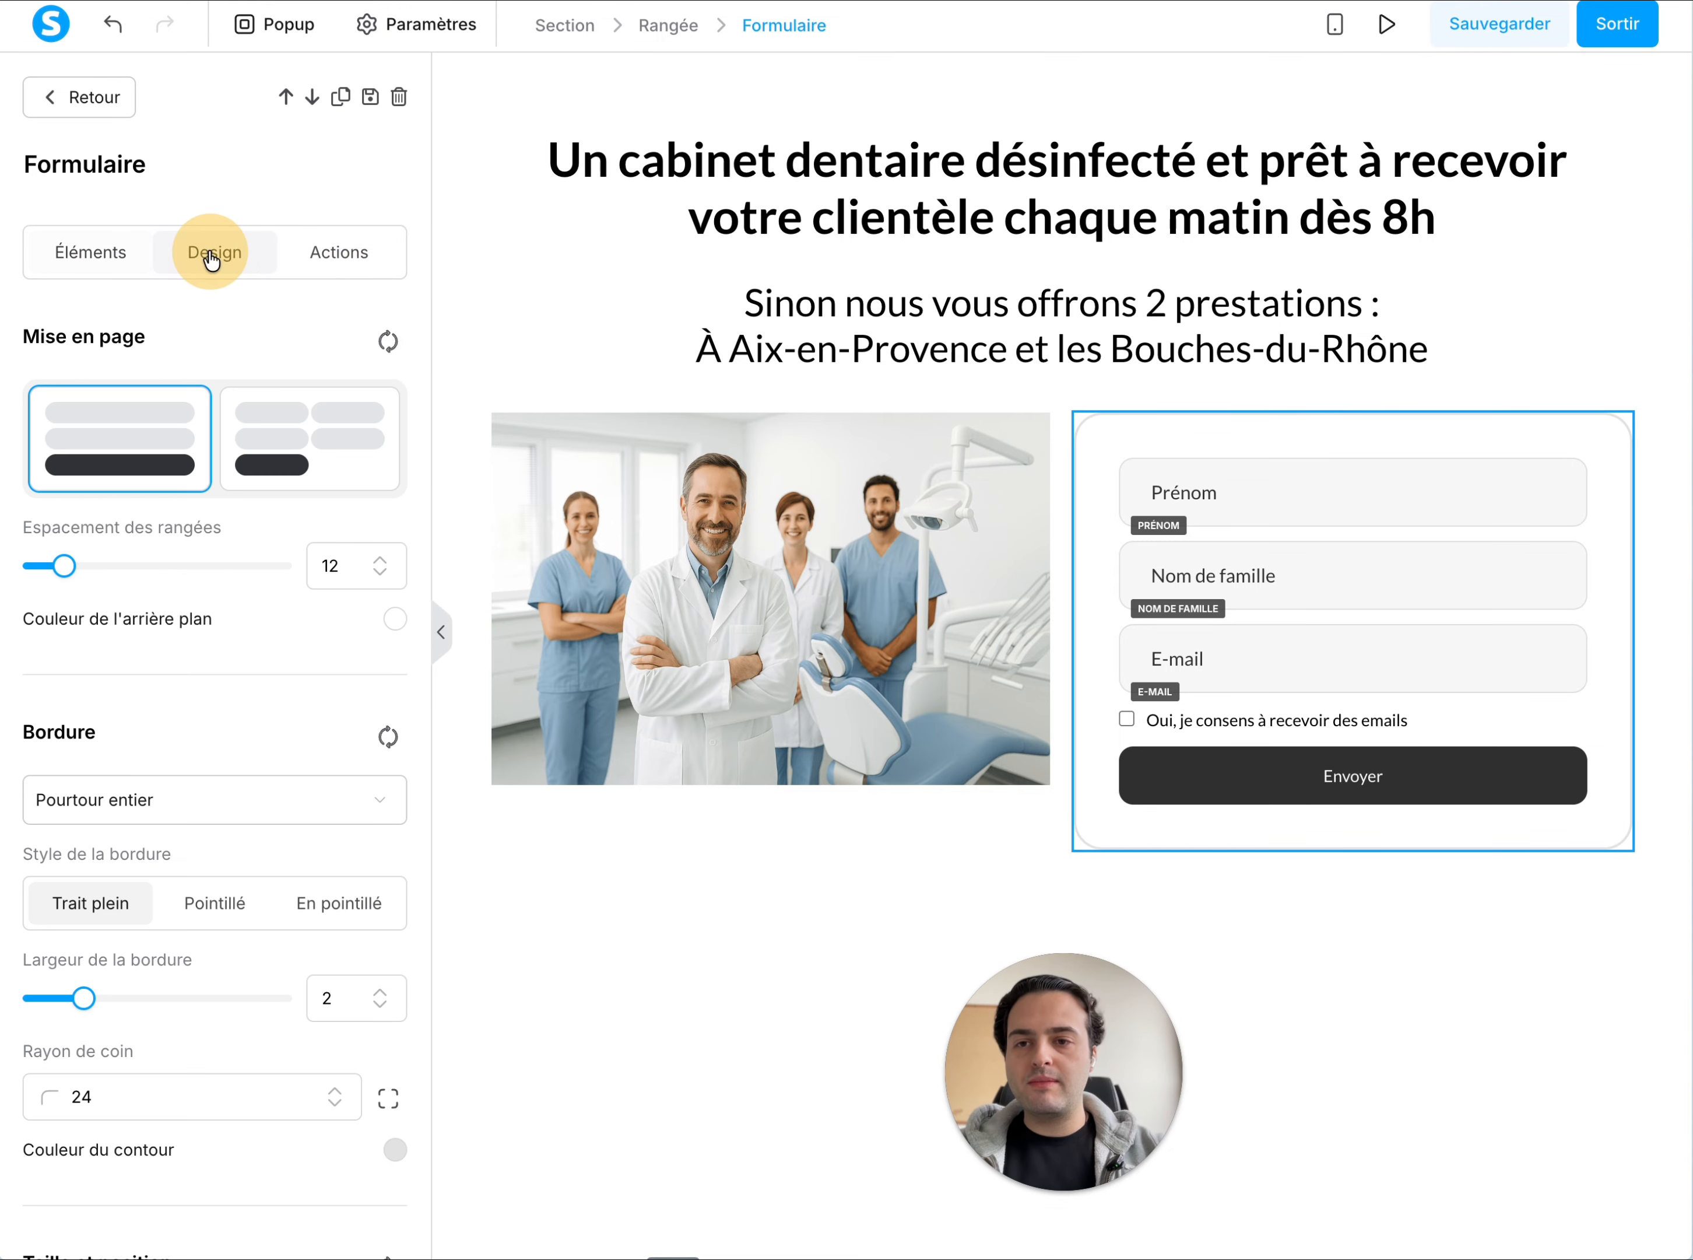
pyautogui.click(378, 257)
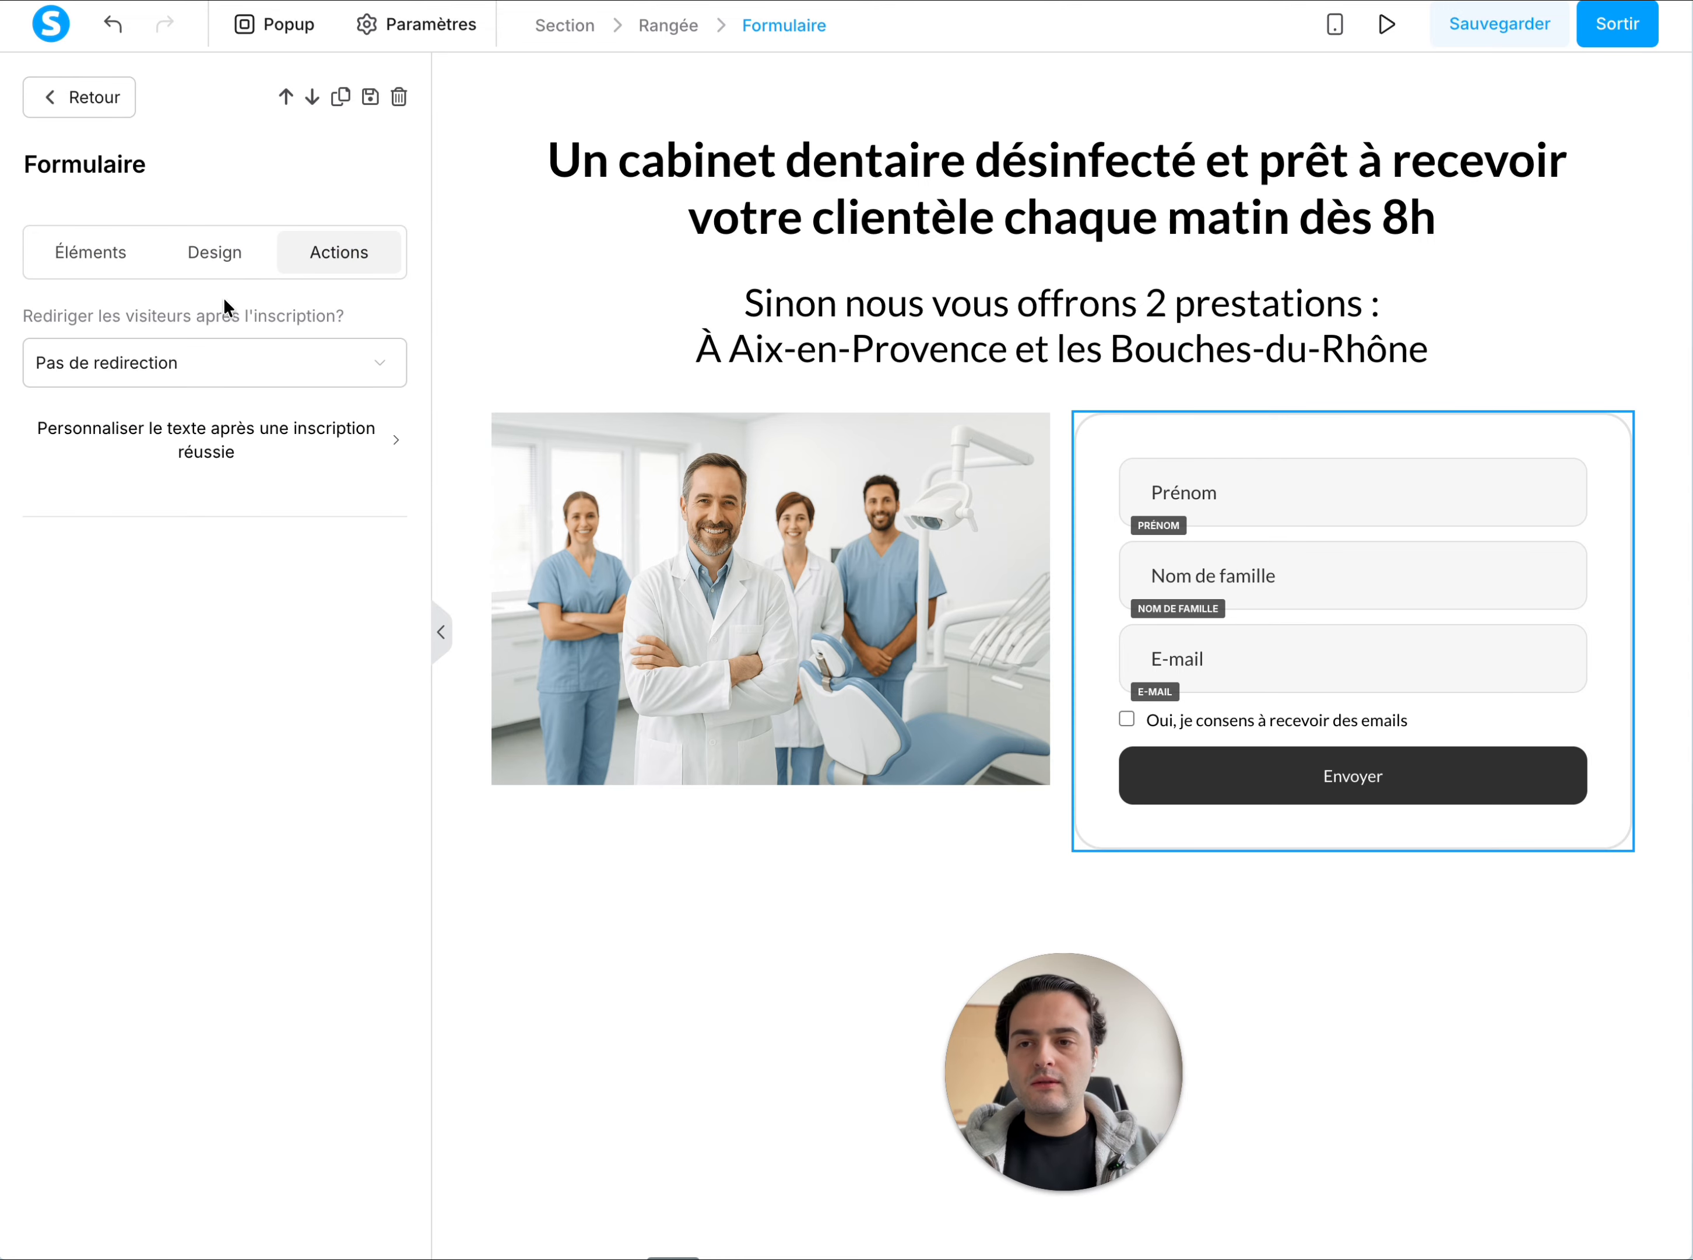
pyautogui.moveTo(41, 315); pyautogui.dragTo(312, 315)
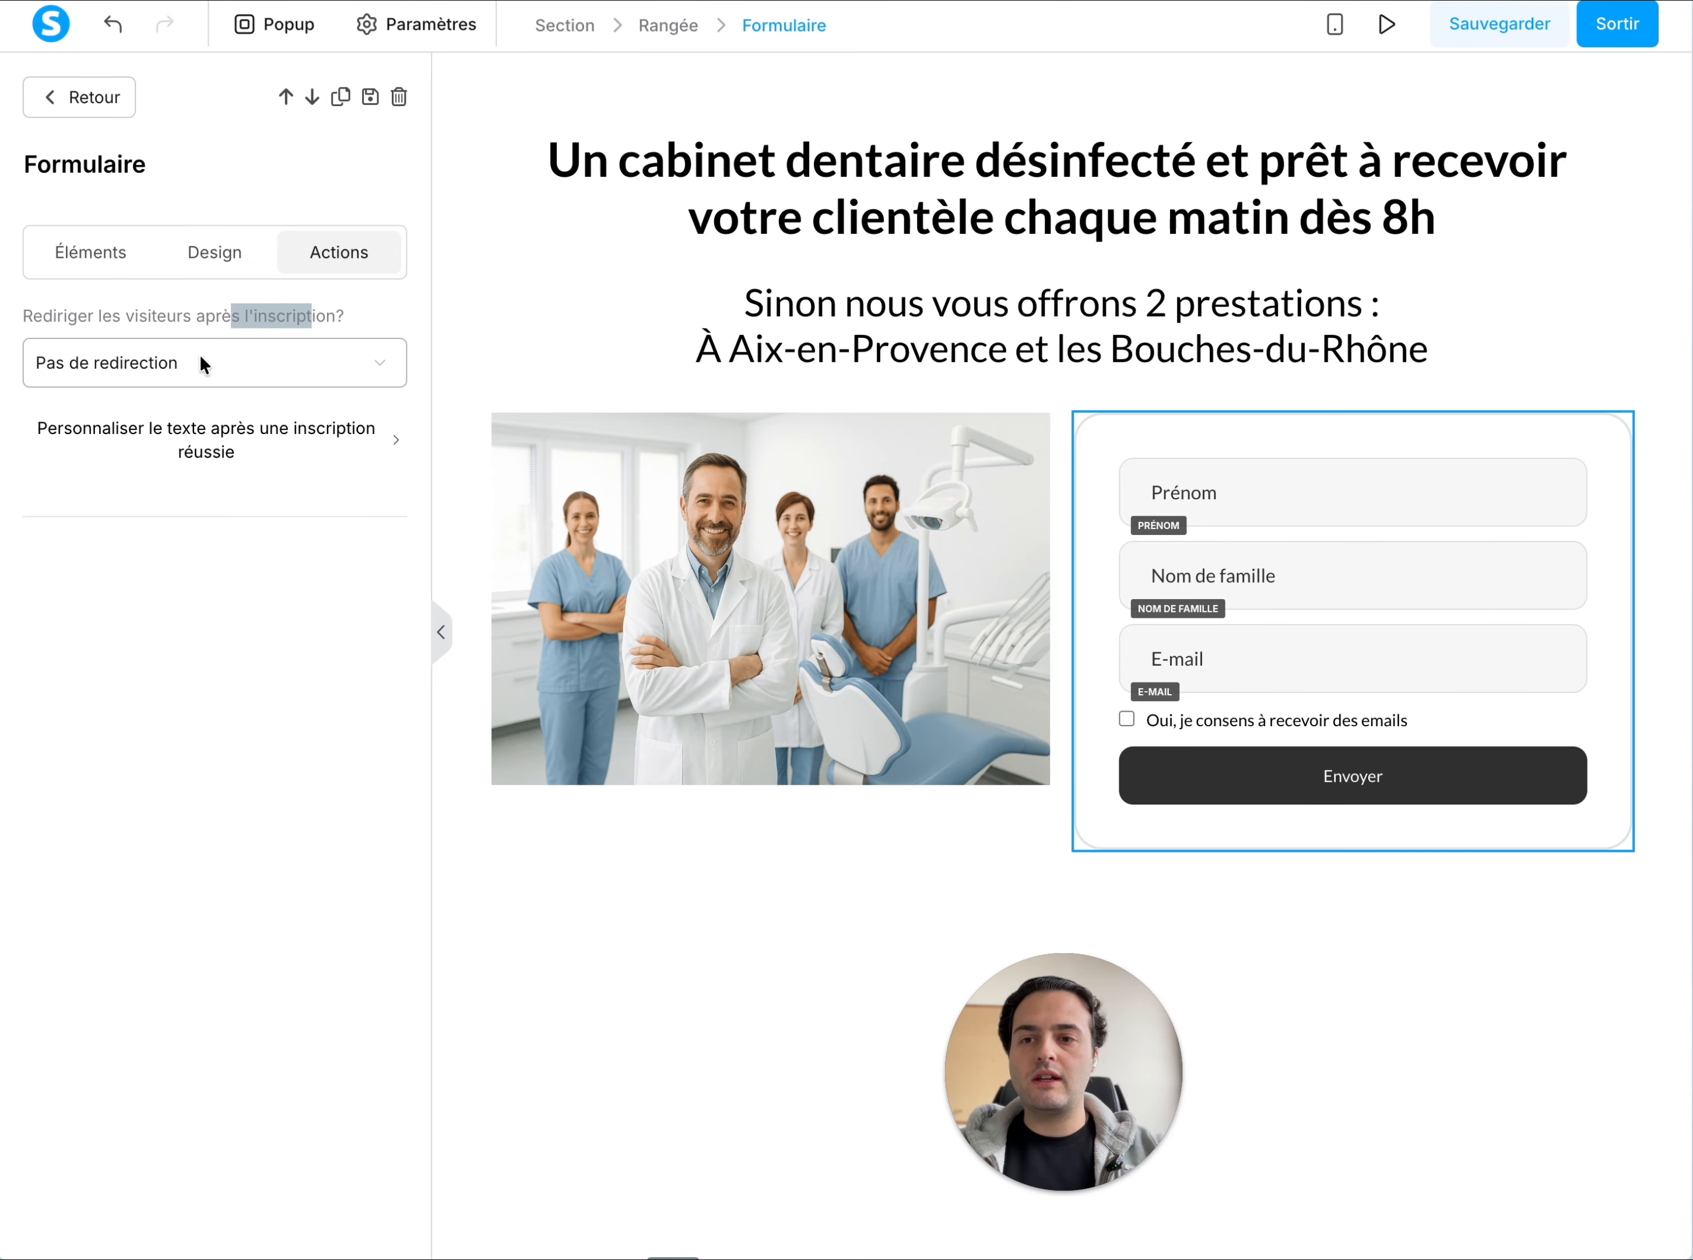
pyautogui.click(200, 357)
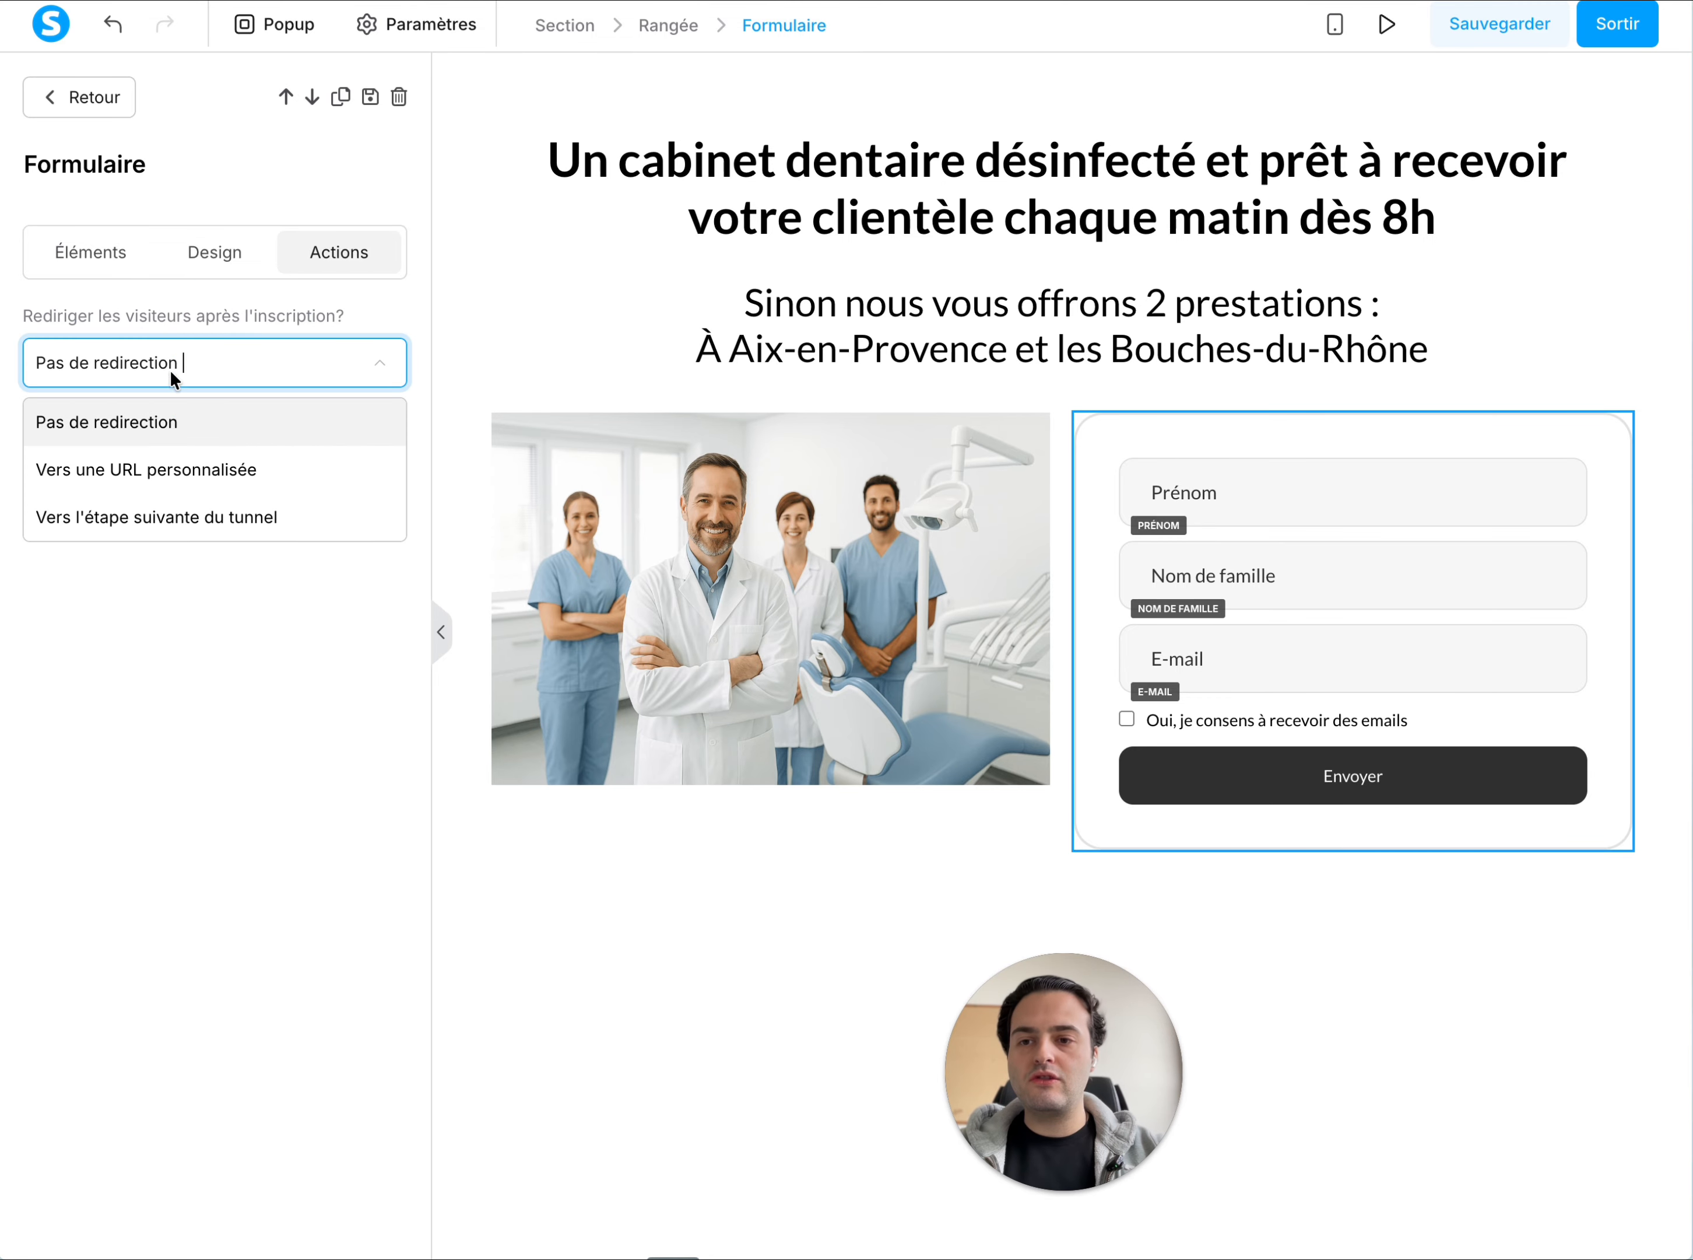
pyautogui.click(177, 524)
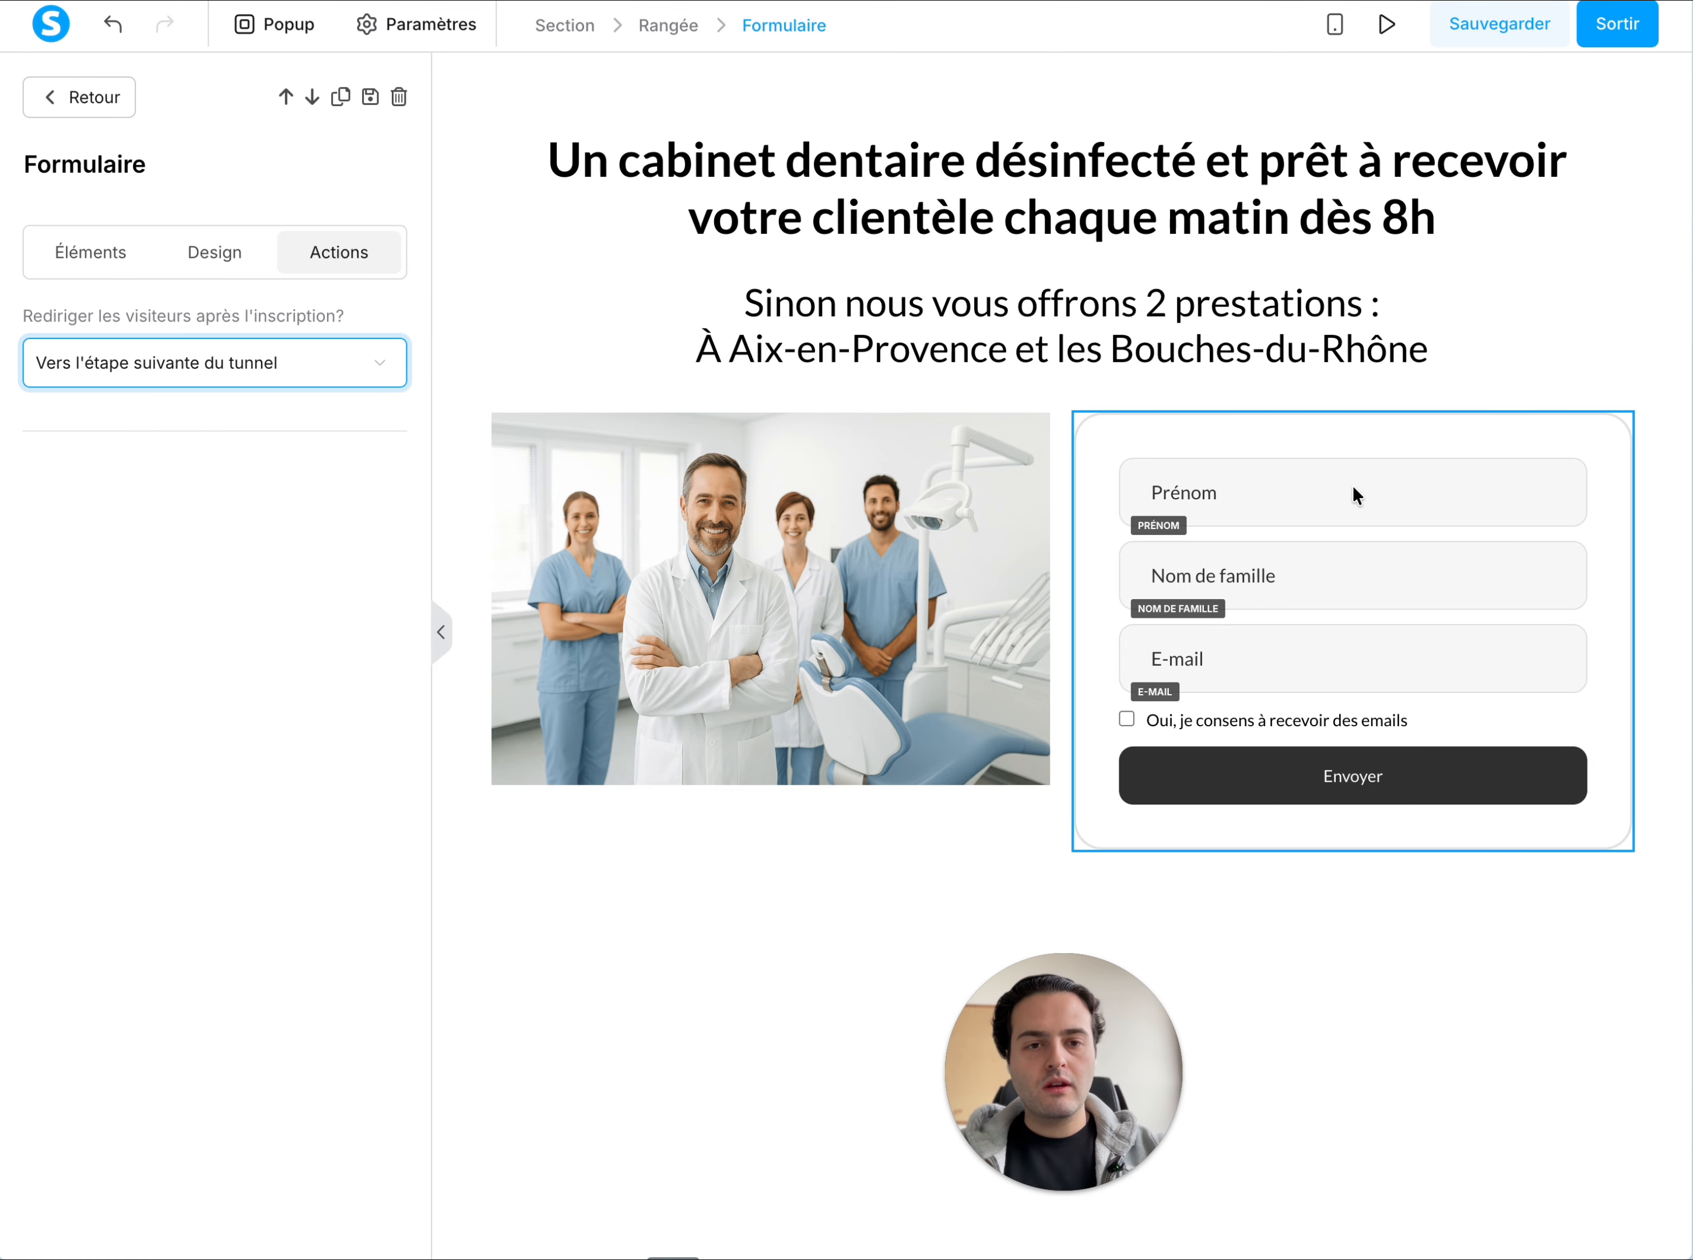
# Review the settings of the form's Prénom, Nom de famille and E-mail fields and of its email consent checkbox
pyautogui.click(1324, 502)
pyautogui.click(1265, 505)
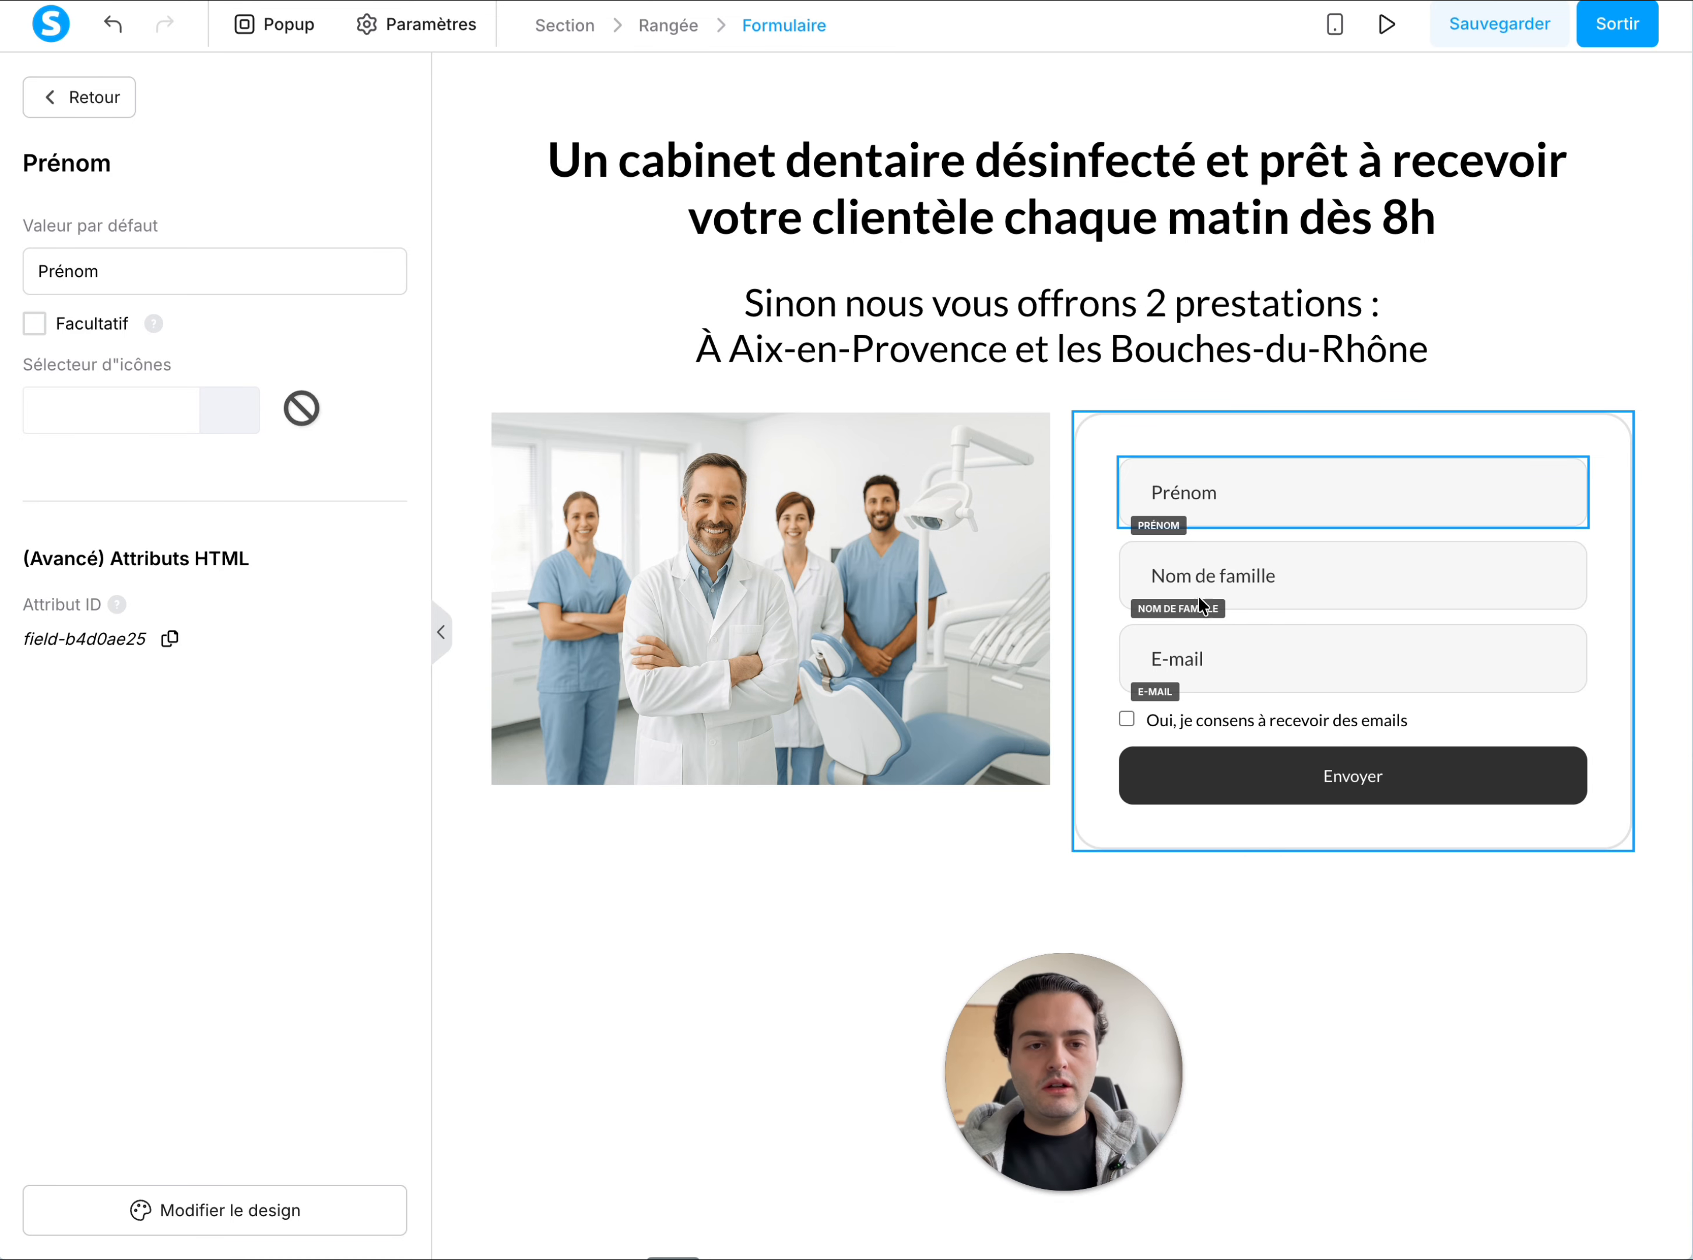
pyautogui.click(1264, 593)
pyautogui.click(1227, 687)
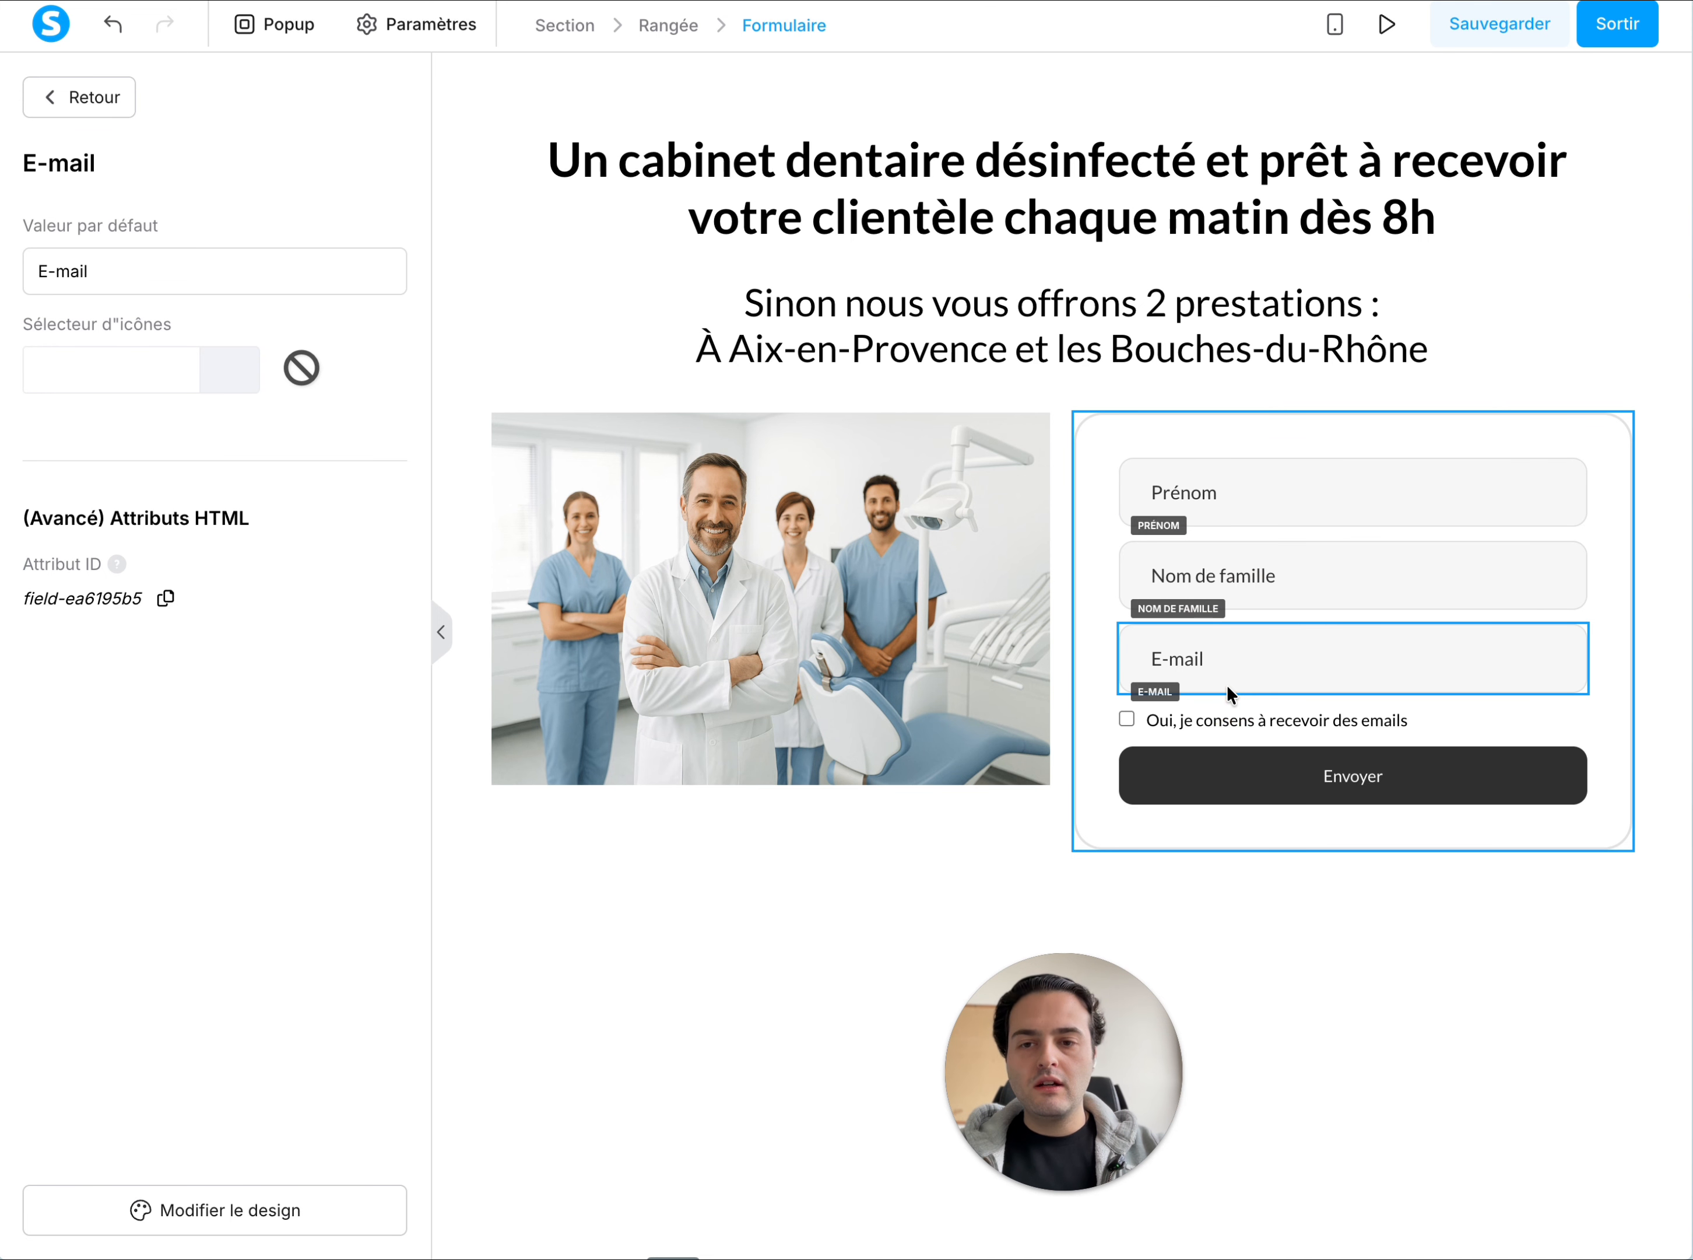
pyautogui.click(1277, 717)
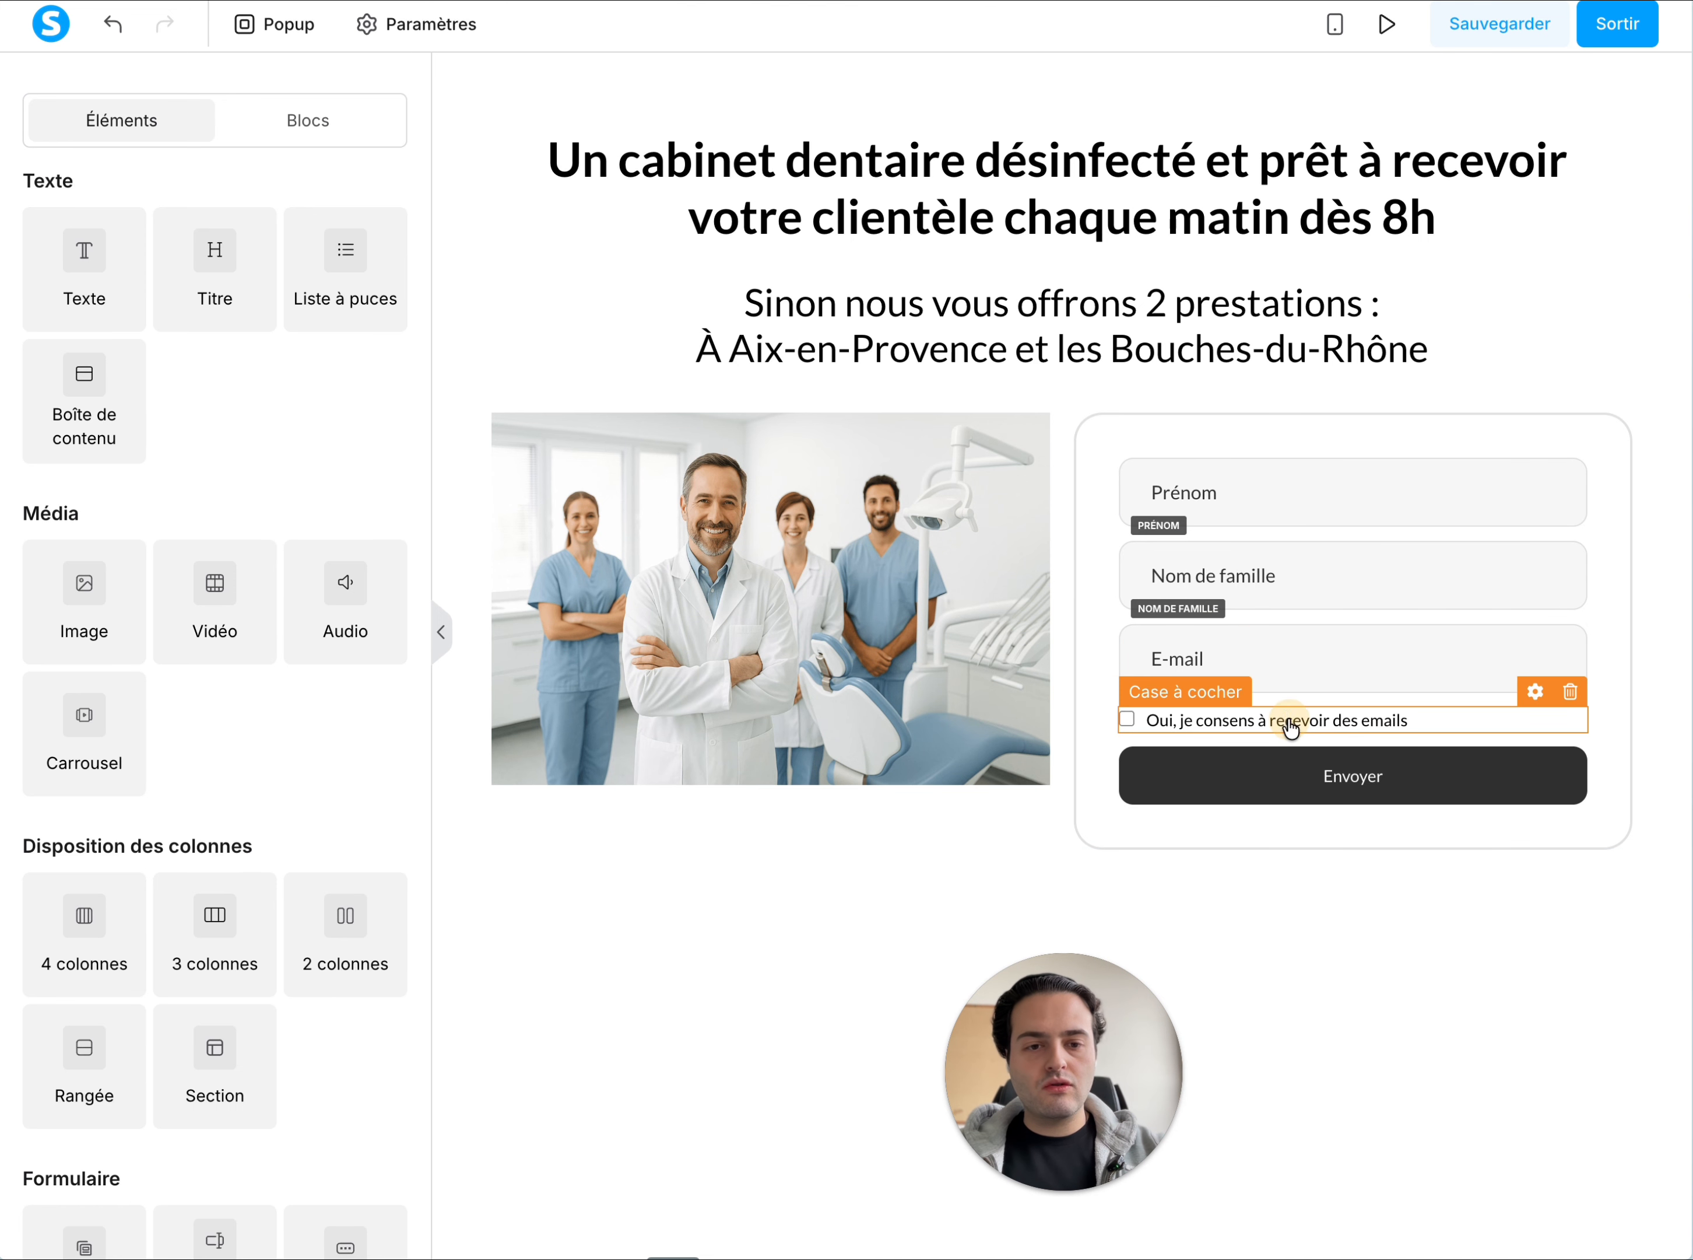
pyautogui.click(1287, 720)
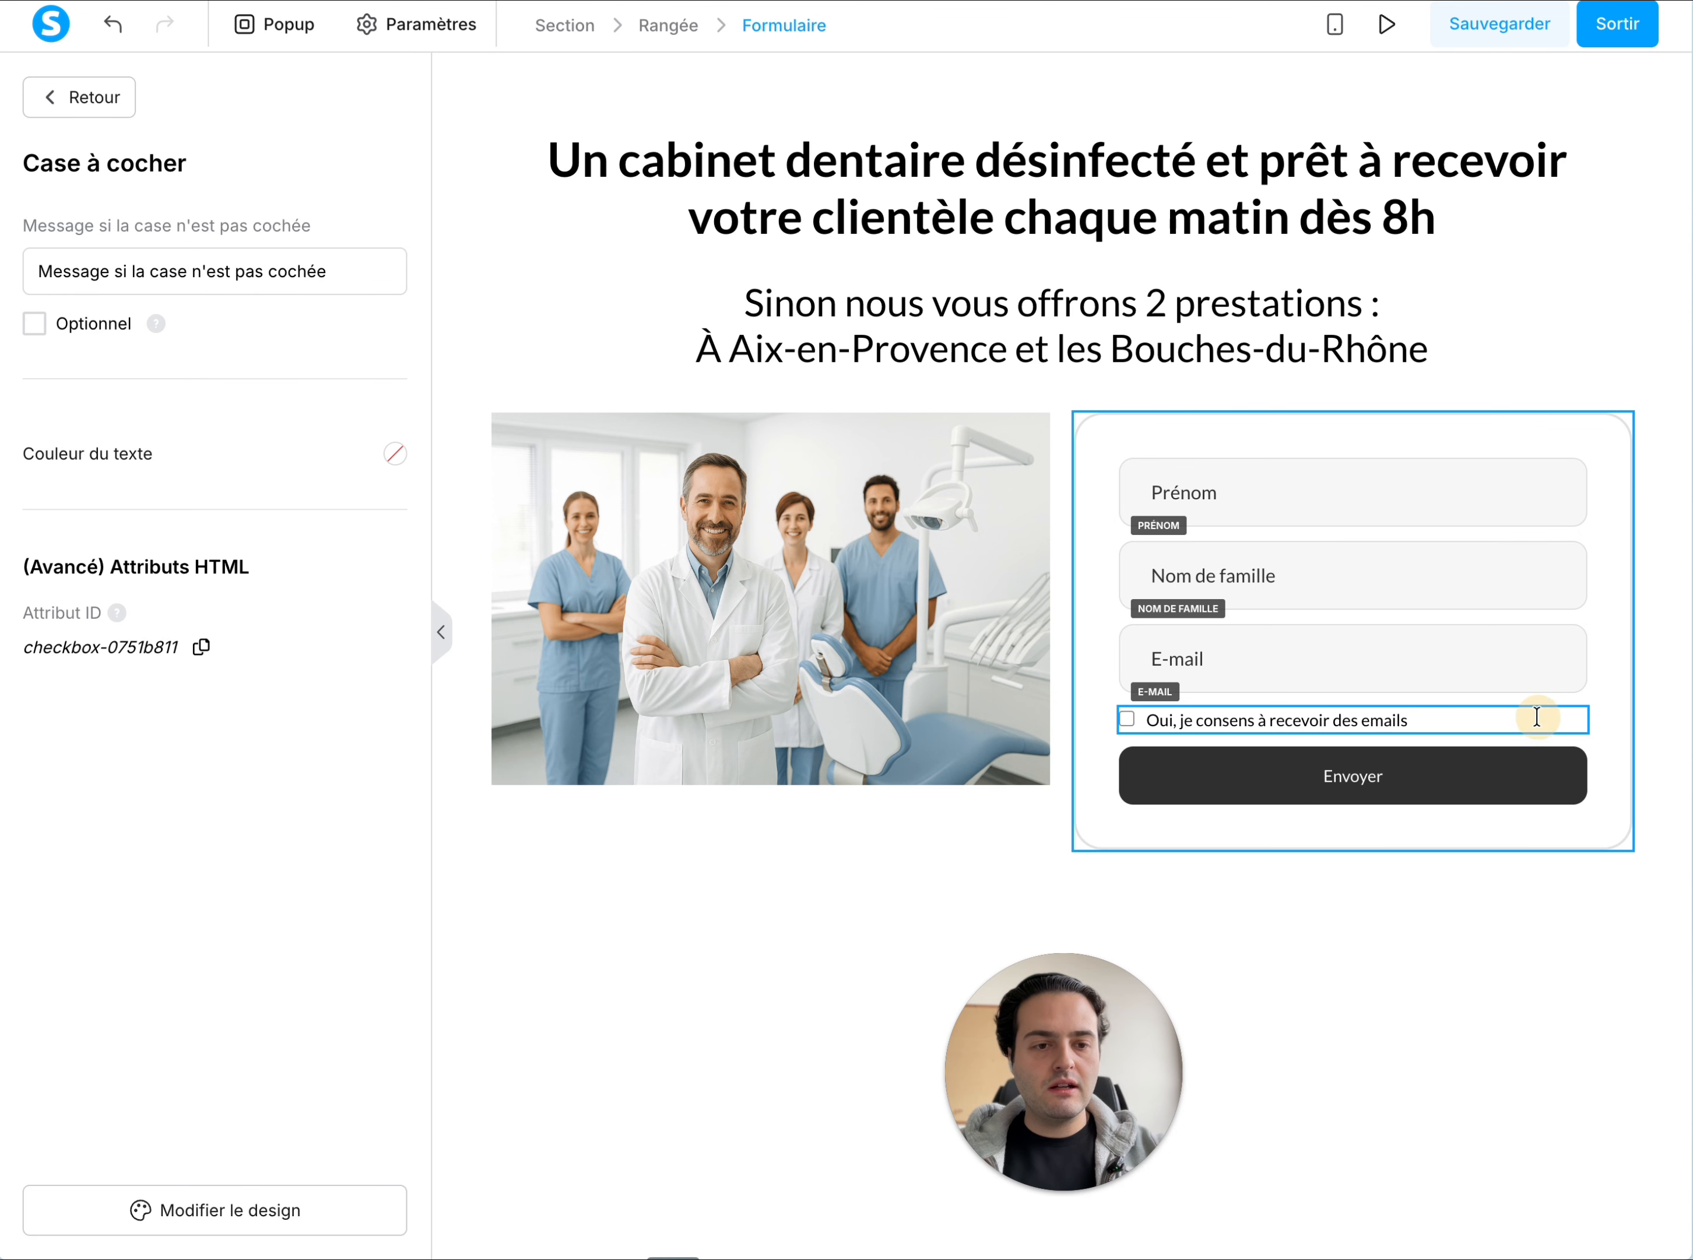
pyautogui.click(1605, 723)
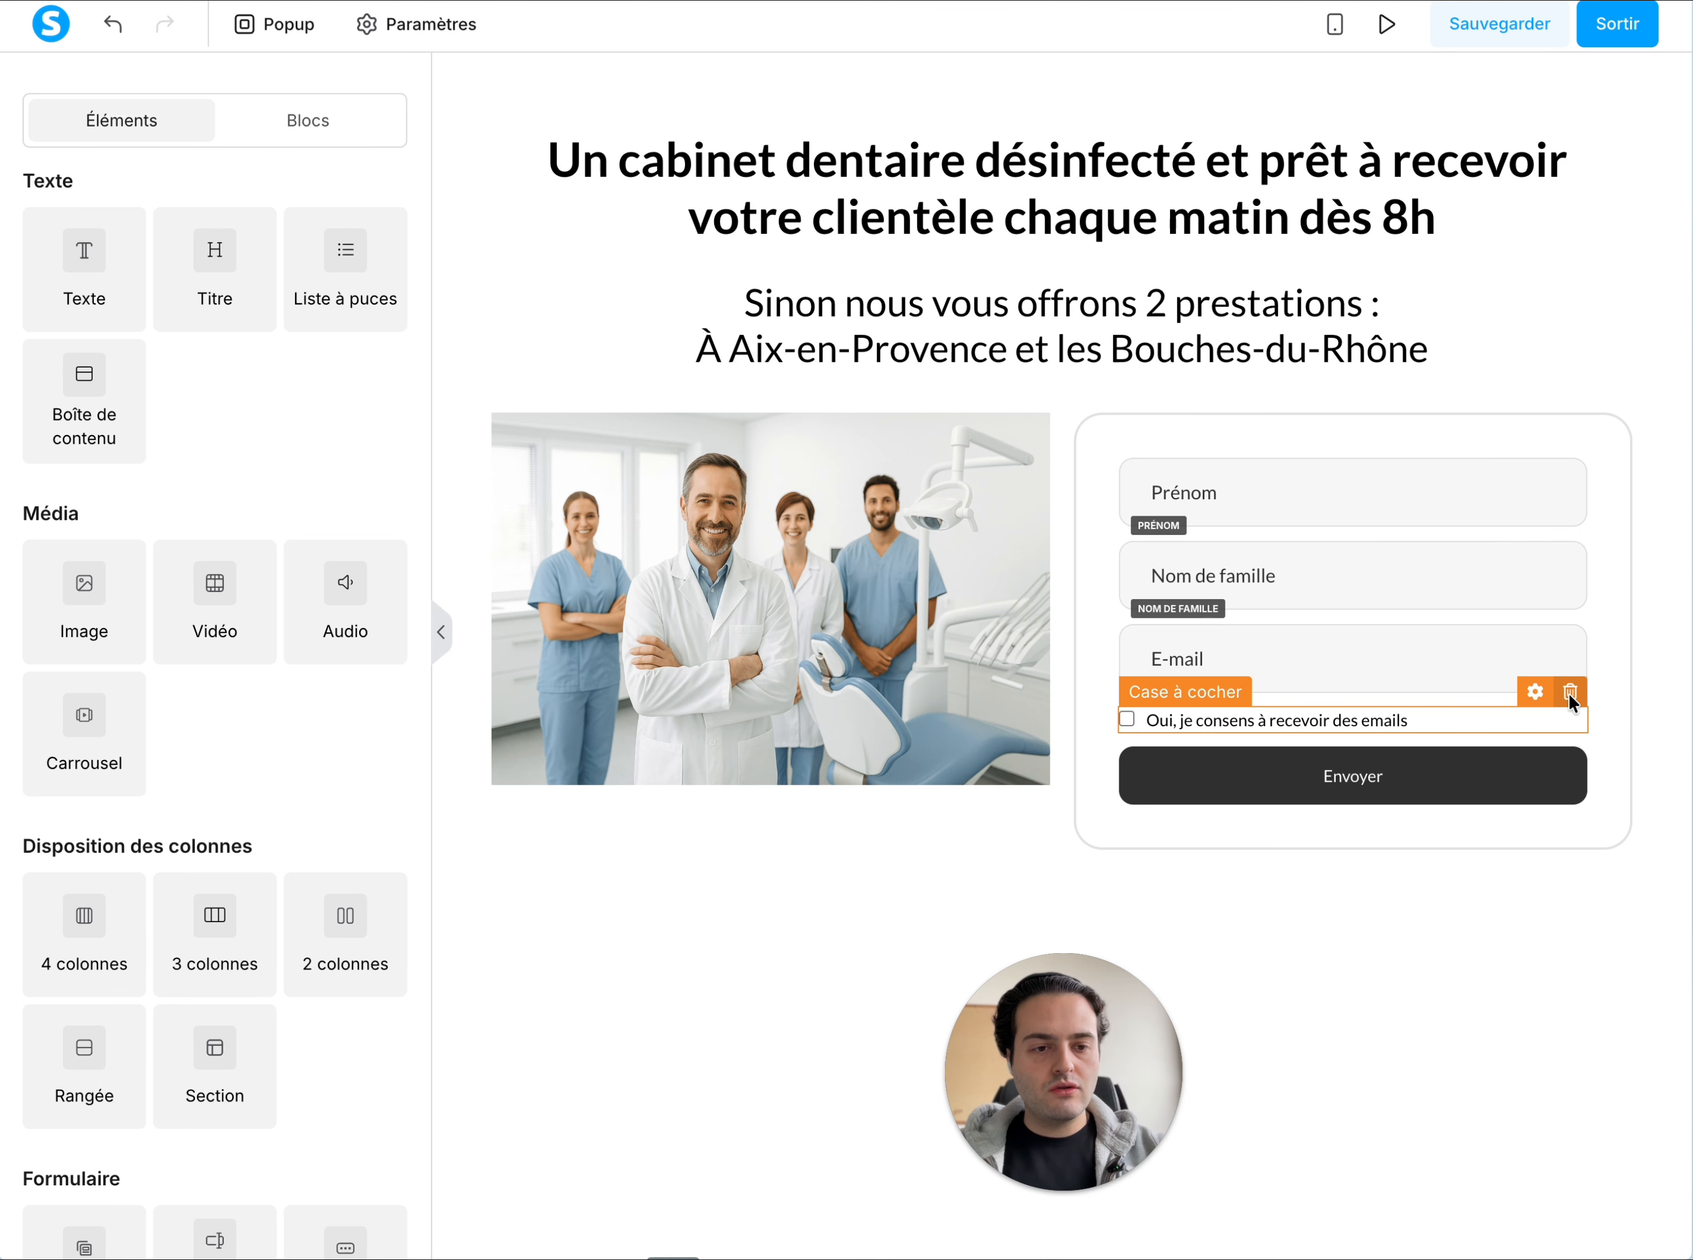
# Delete the email consent checkbox from the opt-in form and add a Numéro de téléphone field to it
pyautogui.click(1569, 691)
pyautogui.click(716, 674)
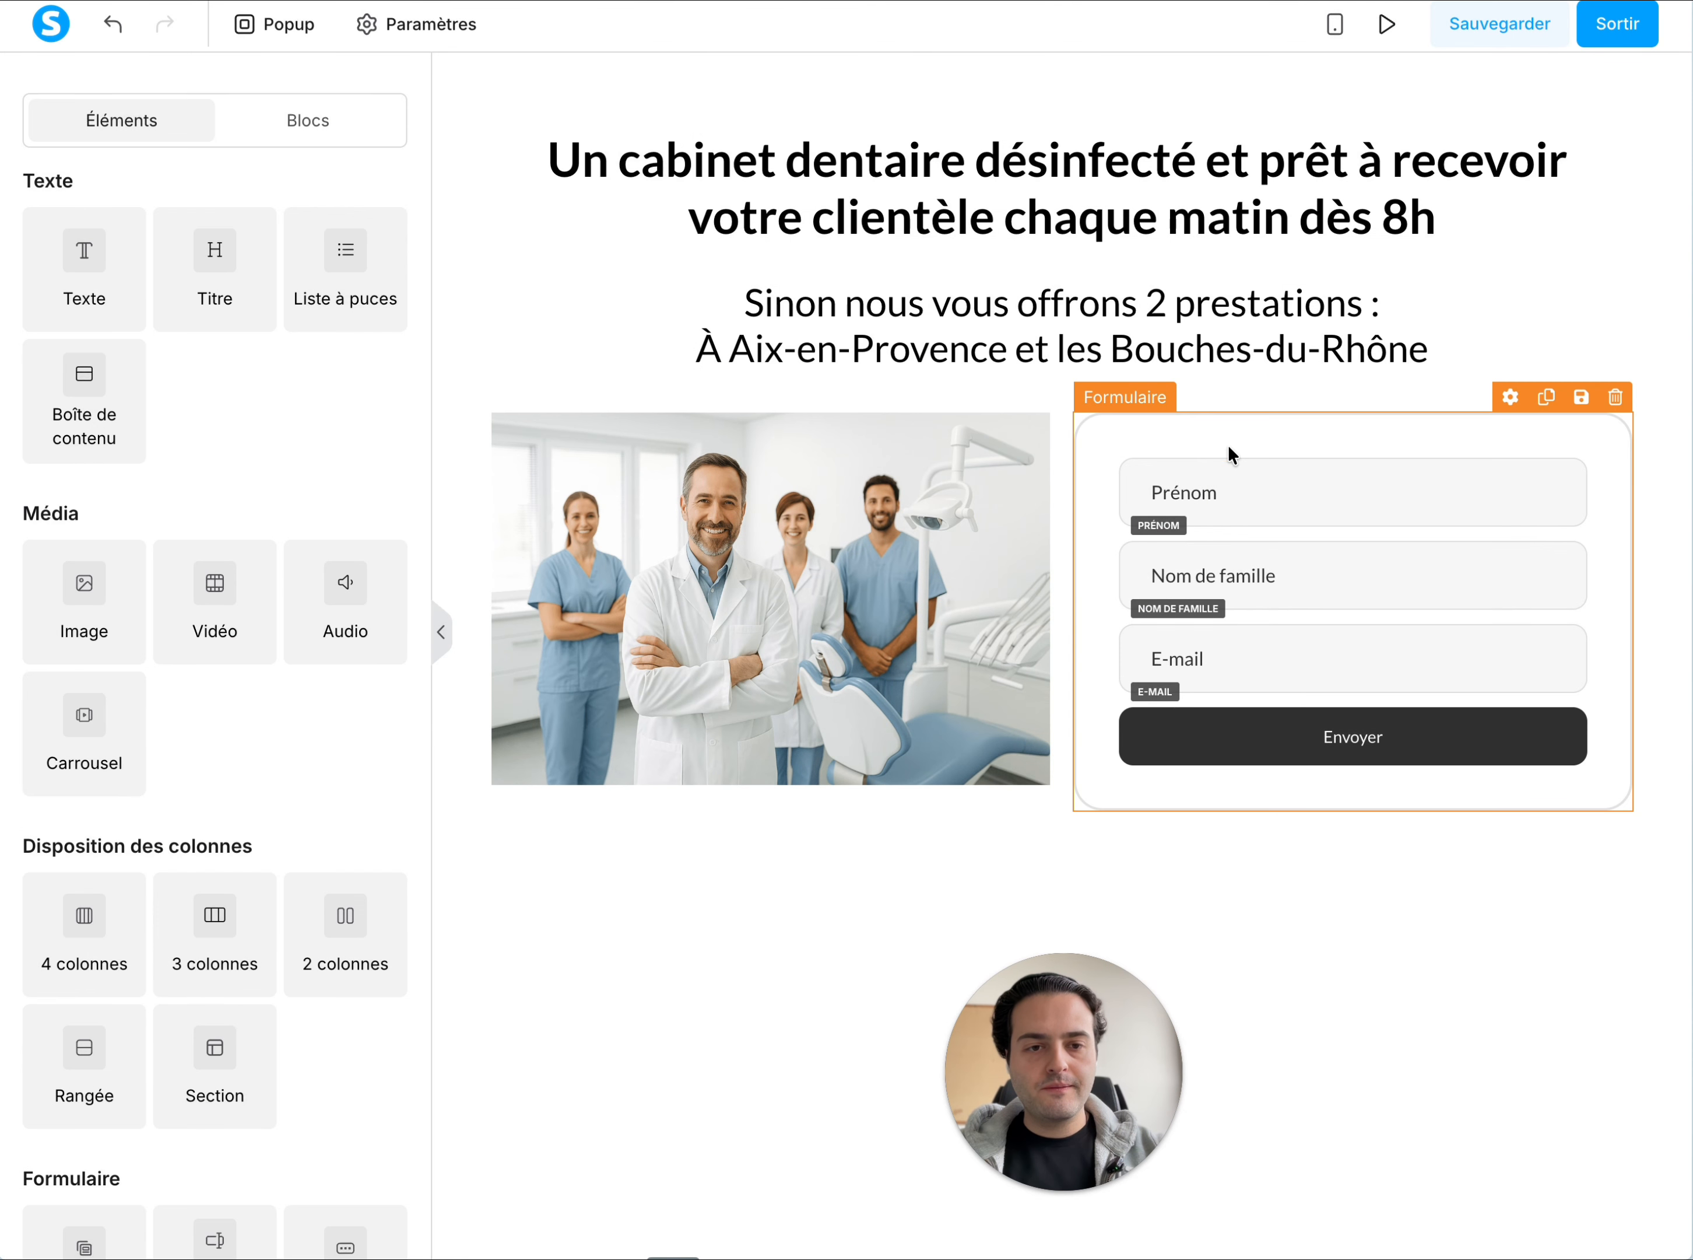
pyautogui.click(1229, 448)
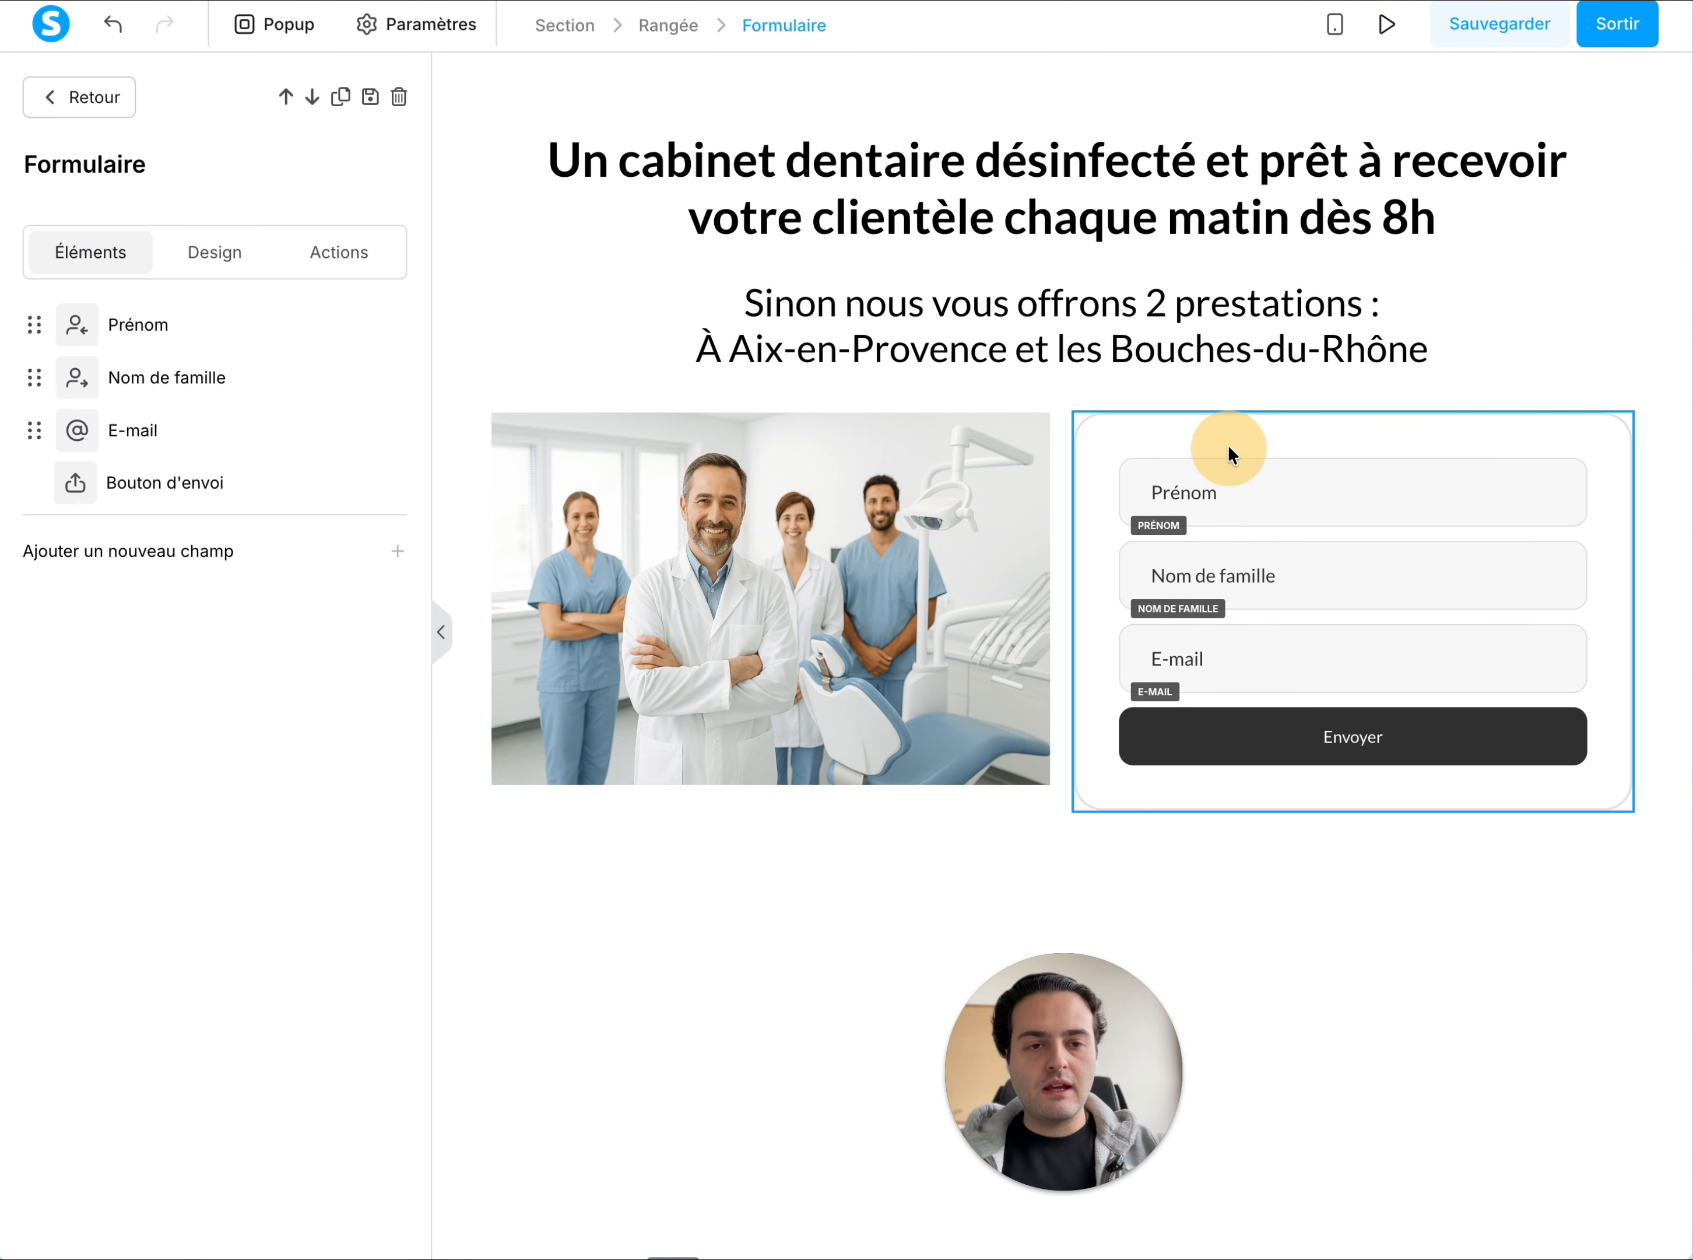
pyautogui.click(133, 556)
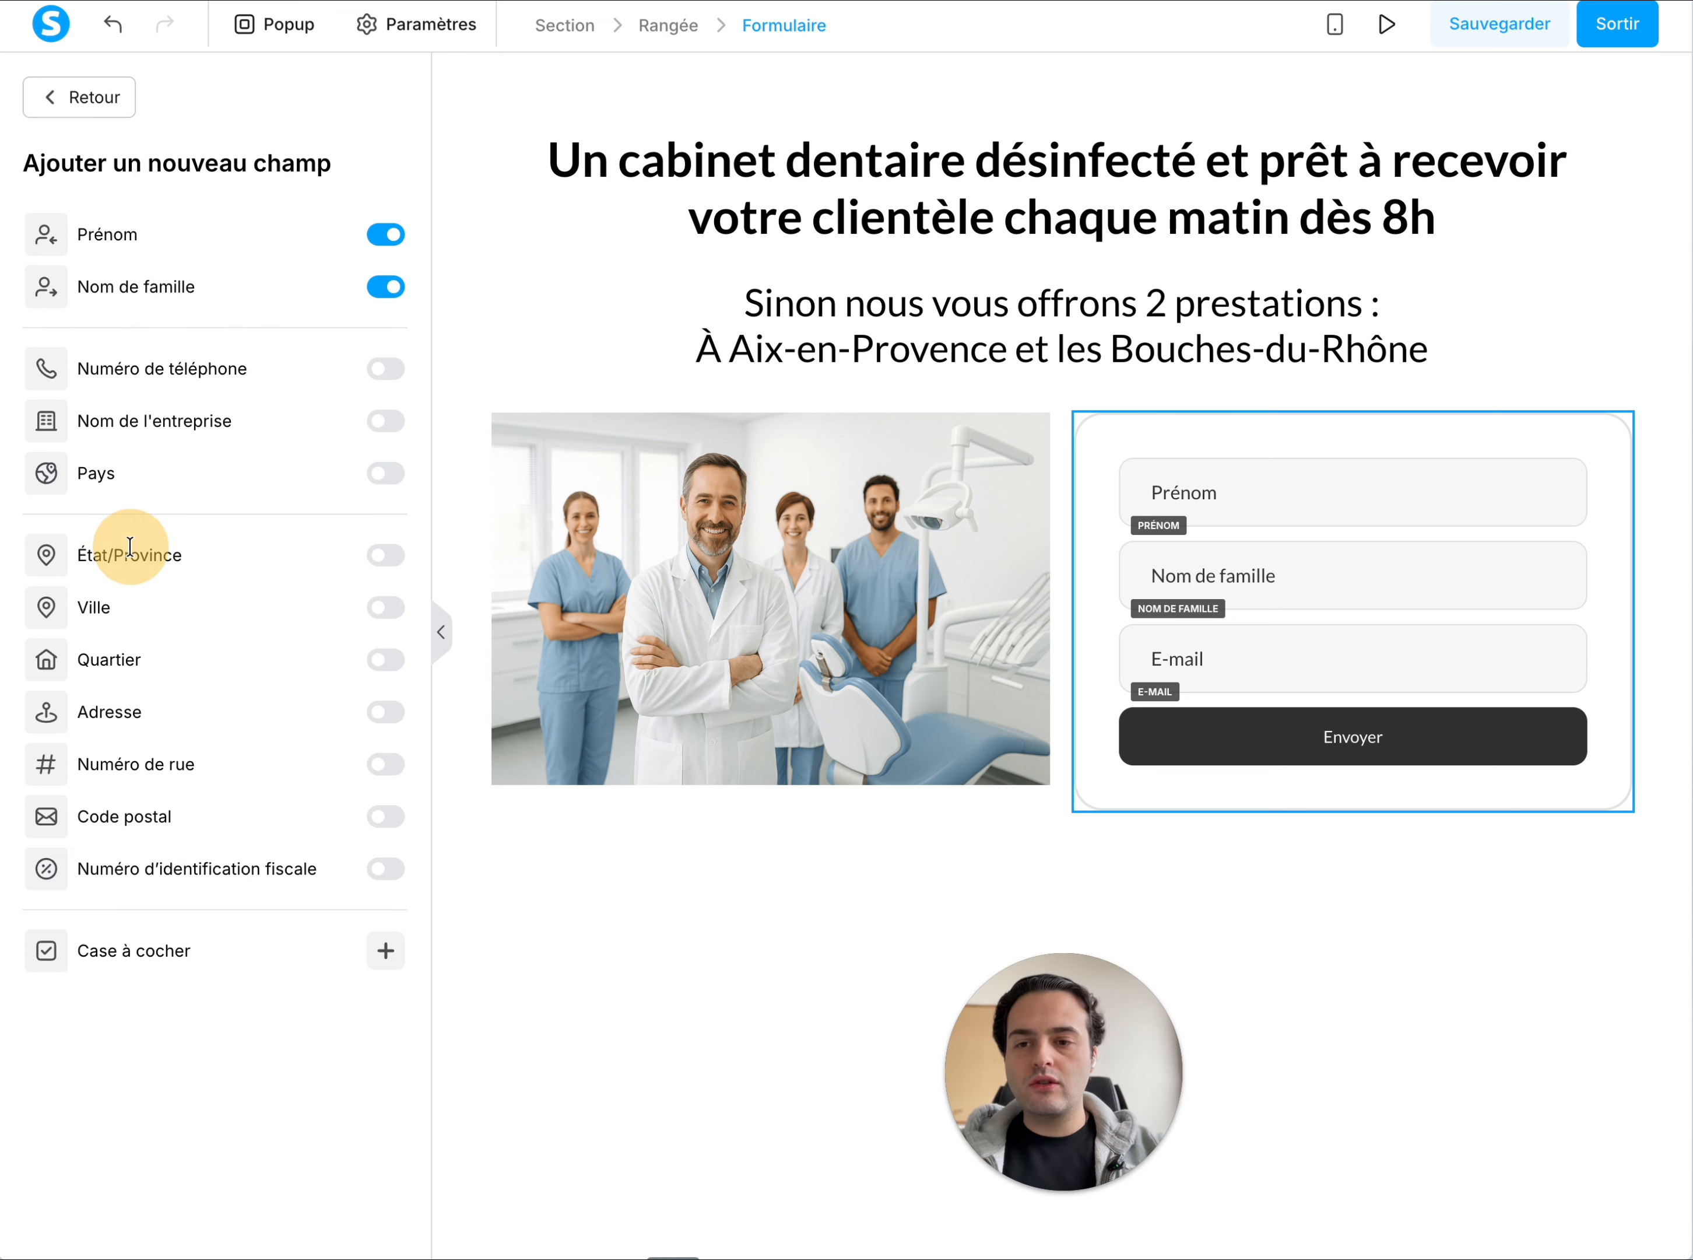
pyautogui.click(387, 373)
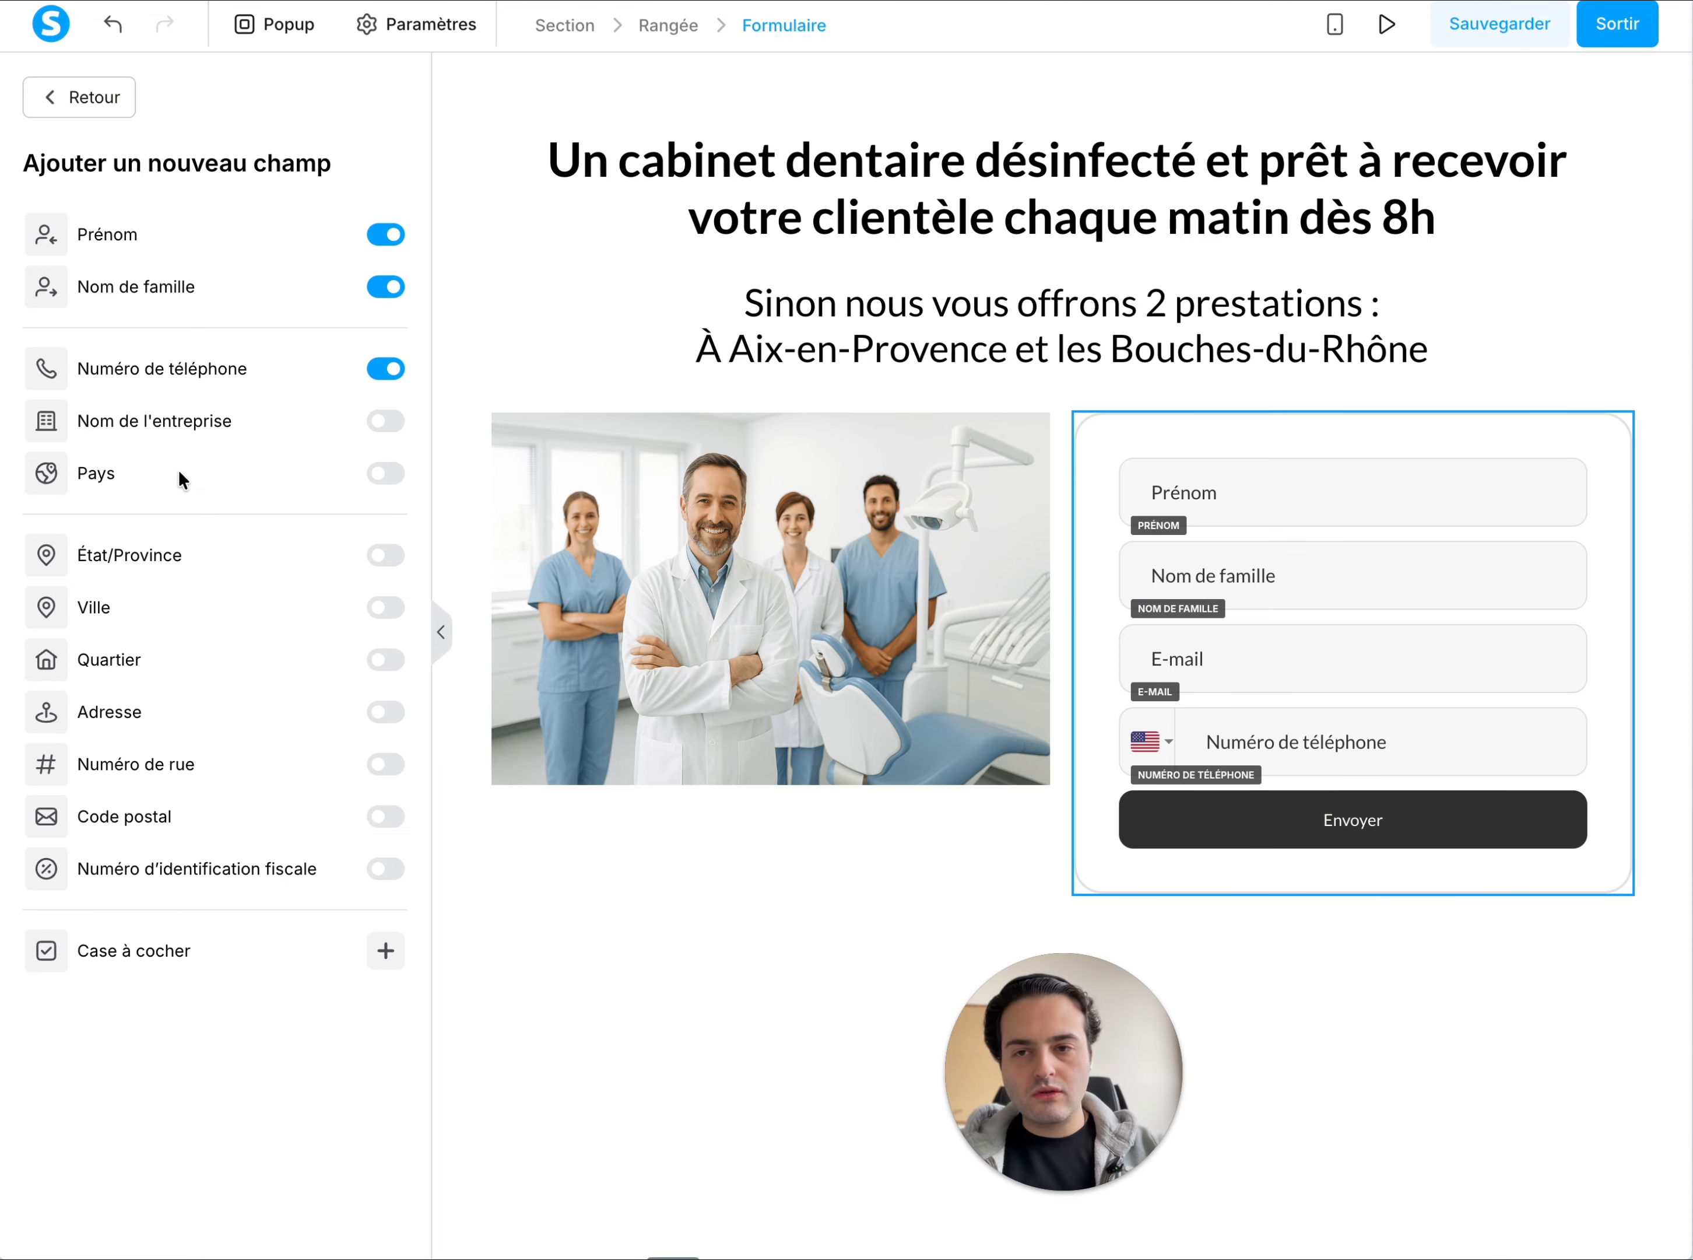
pyautogui.click(91, 100)
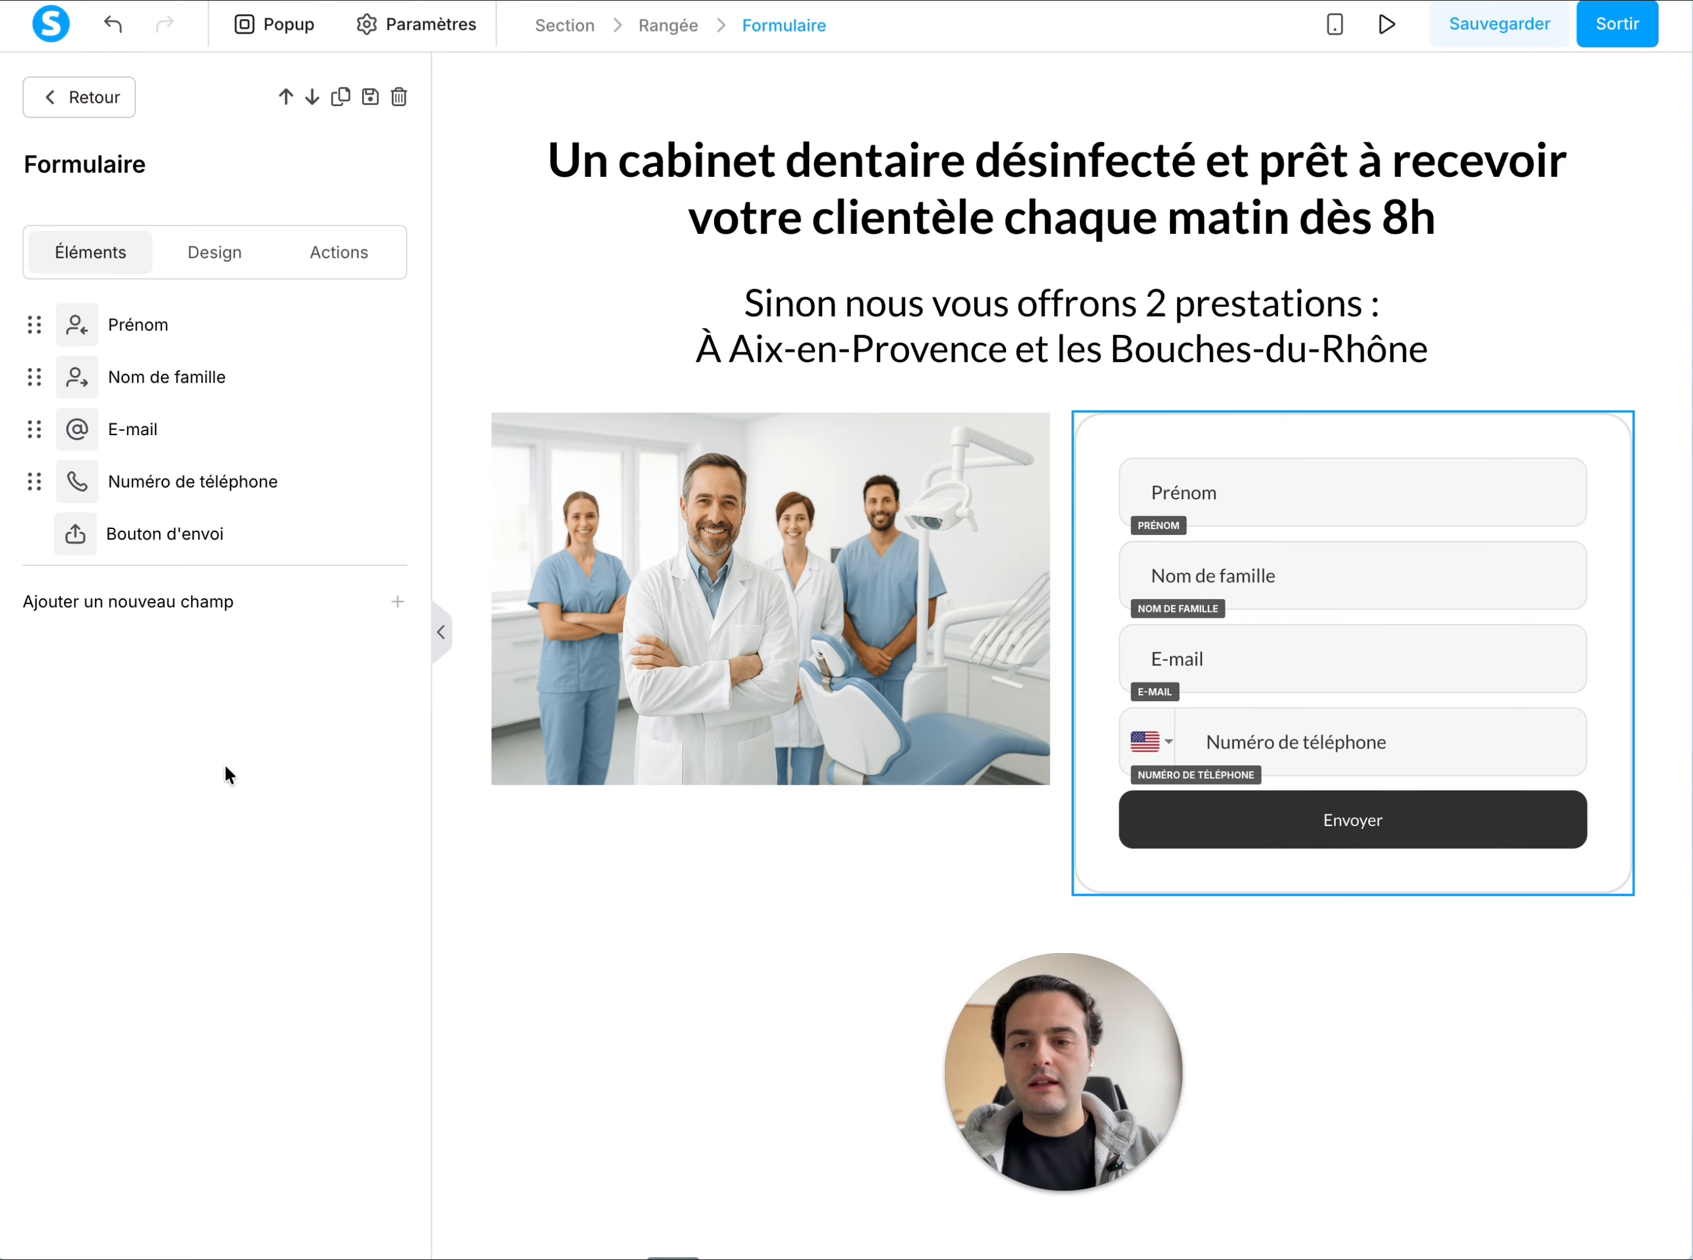
# Save and exit the Accueil page, and duplicate the Accueil step in the funnel
pyautogui.click(1503, 35)
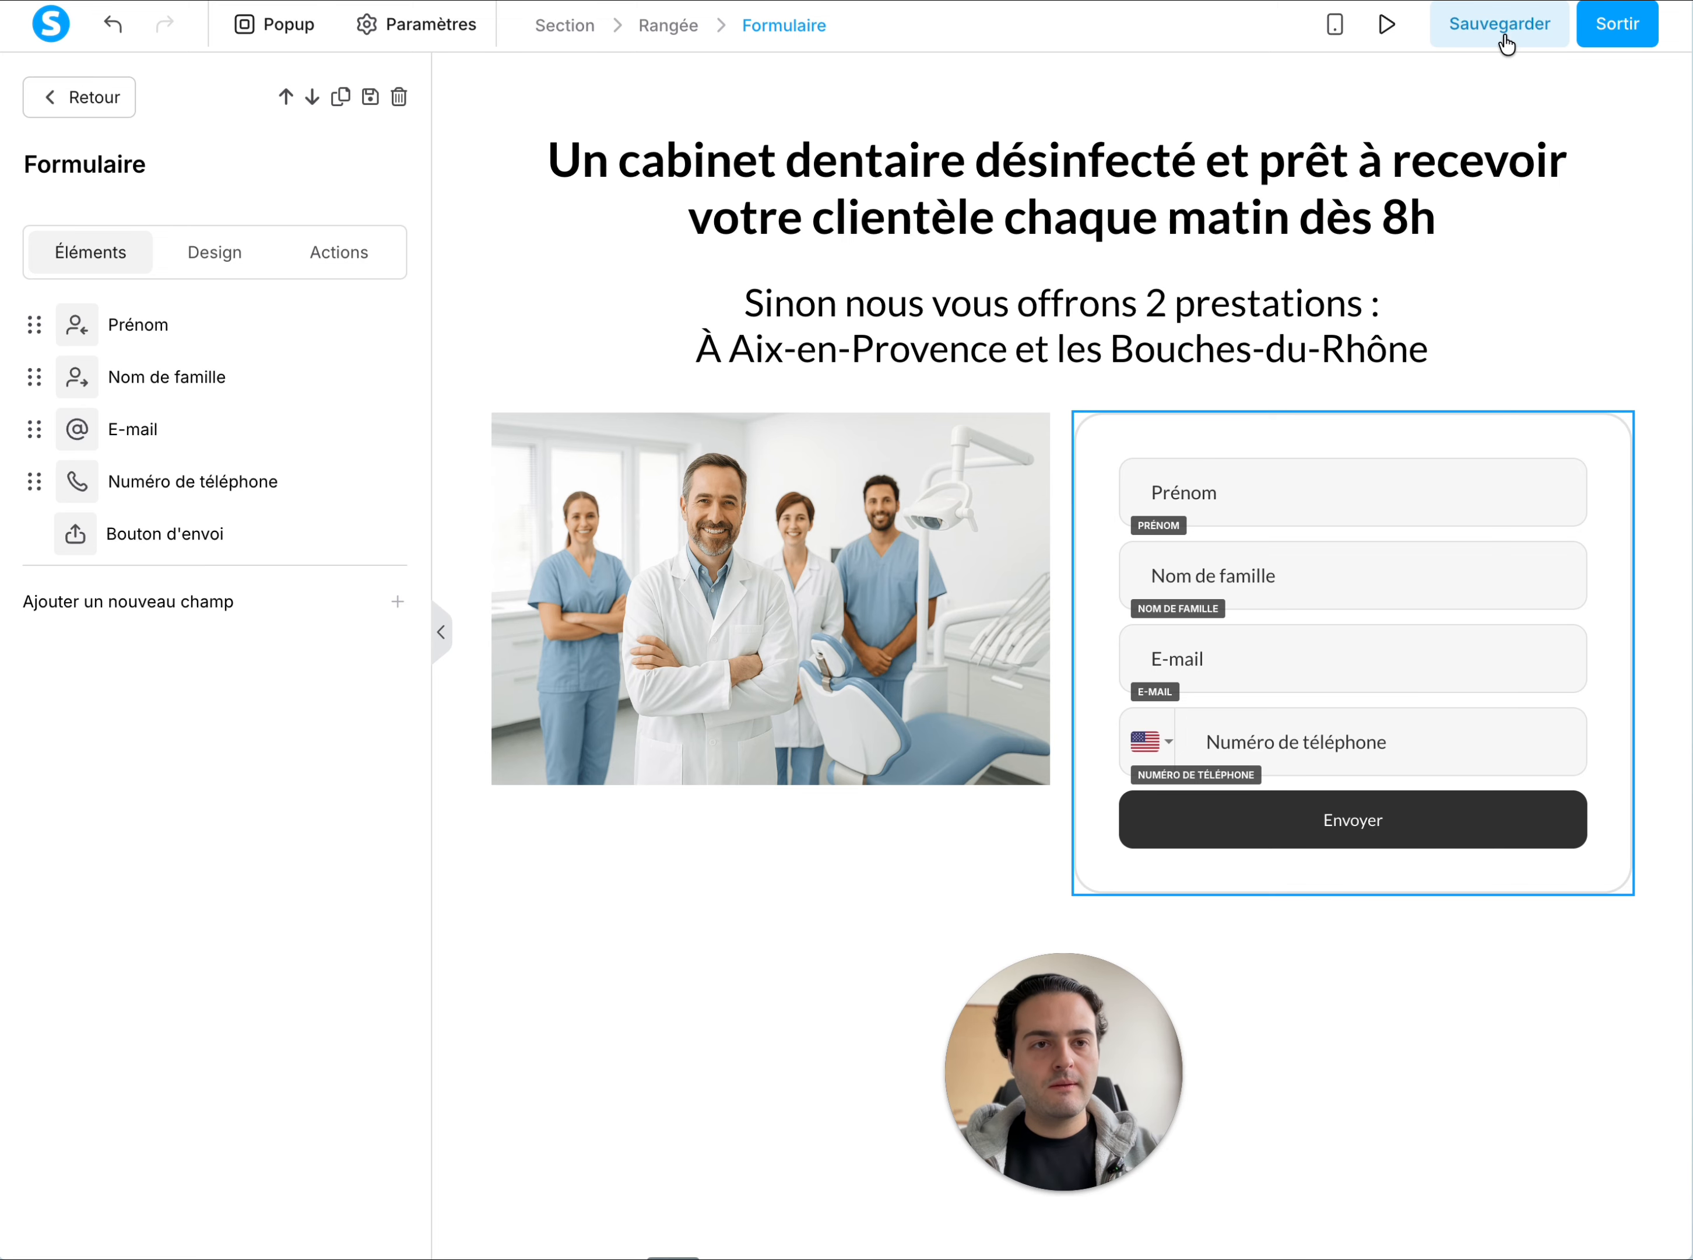
pyautogui.click(1633, 35)
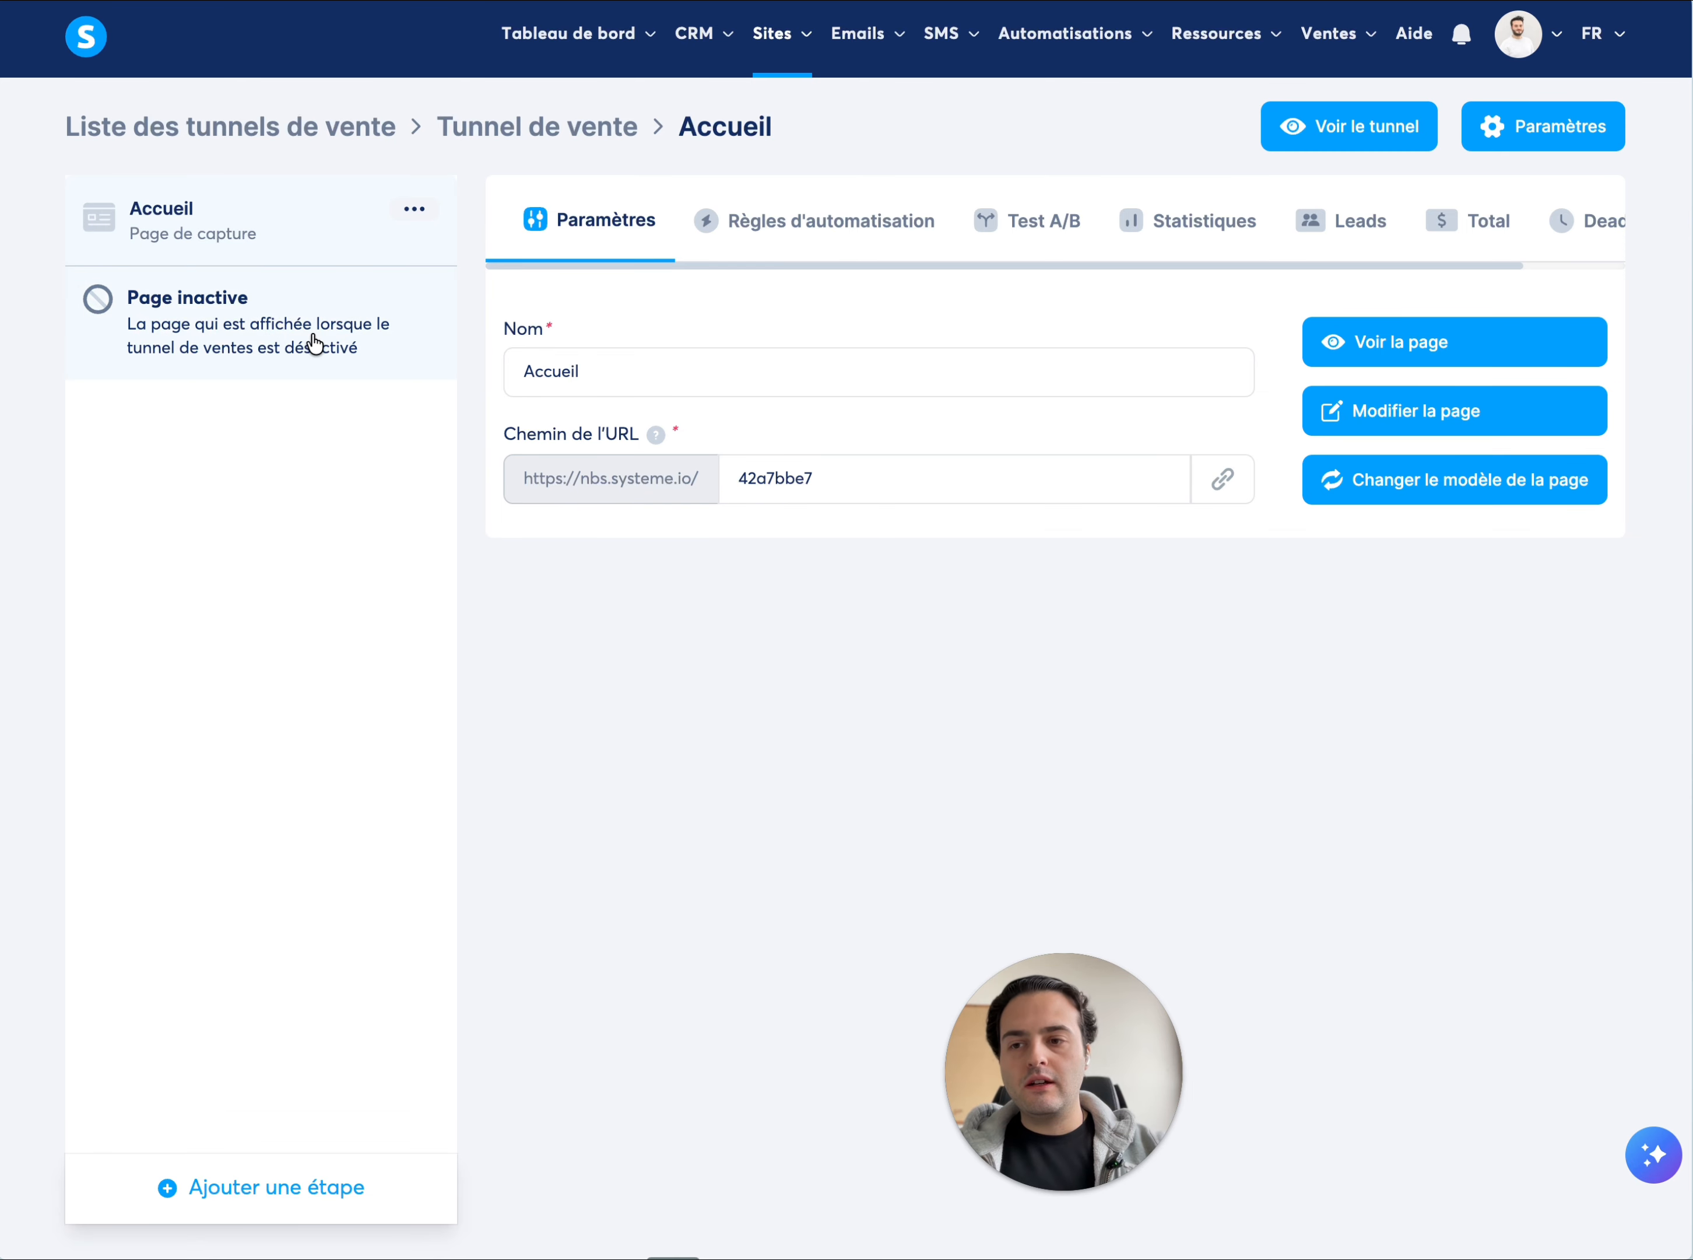
pyautogui.click(409, 215)
pyautogui.click(409, 216)
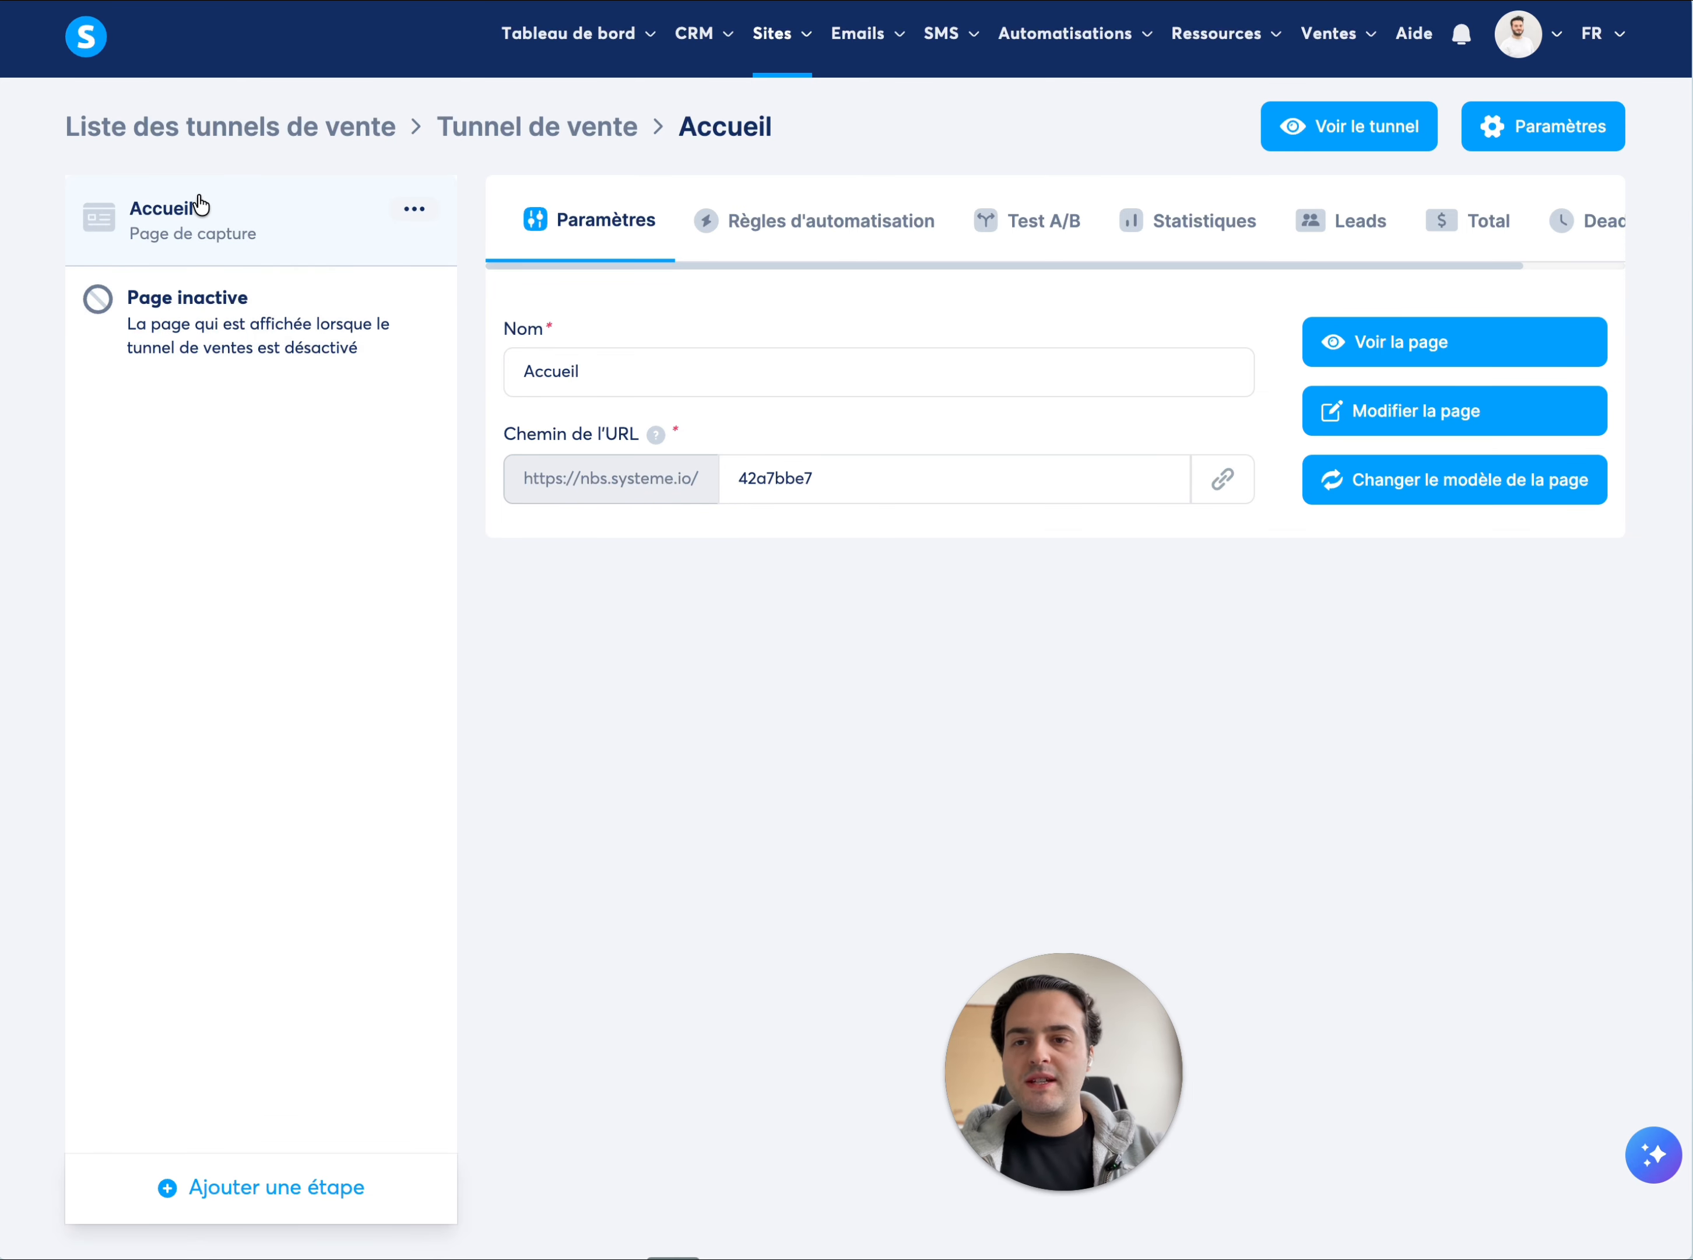
pyautogui.click(411, 213)
pyautogui.click(357, 222)
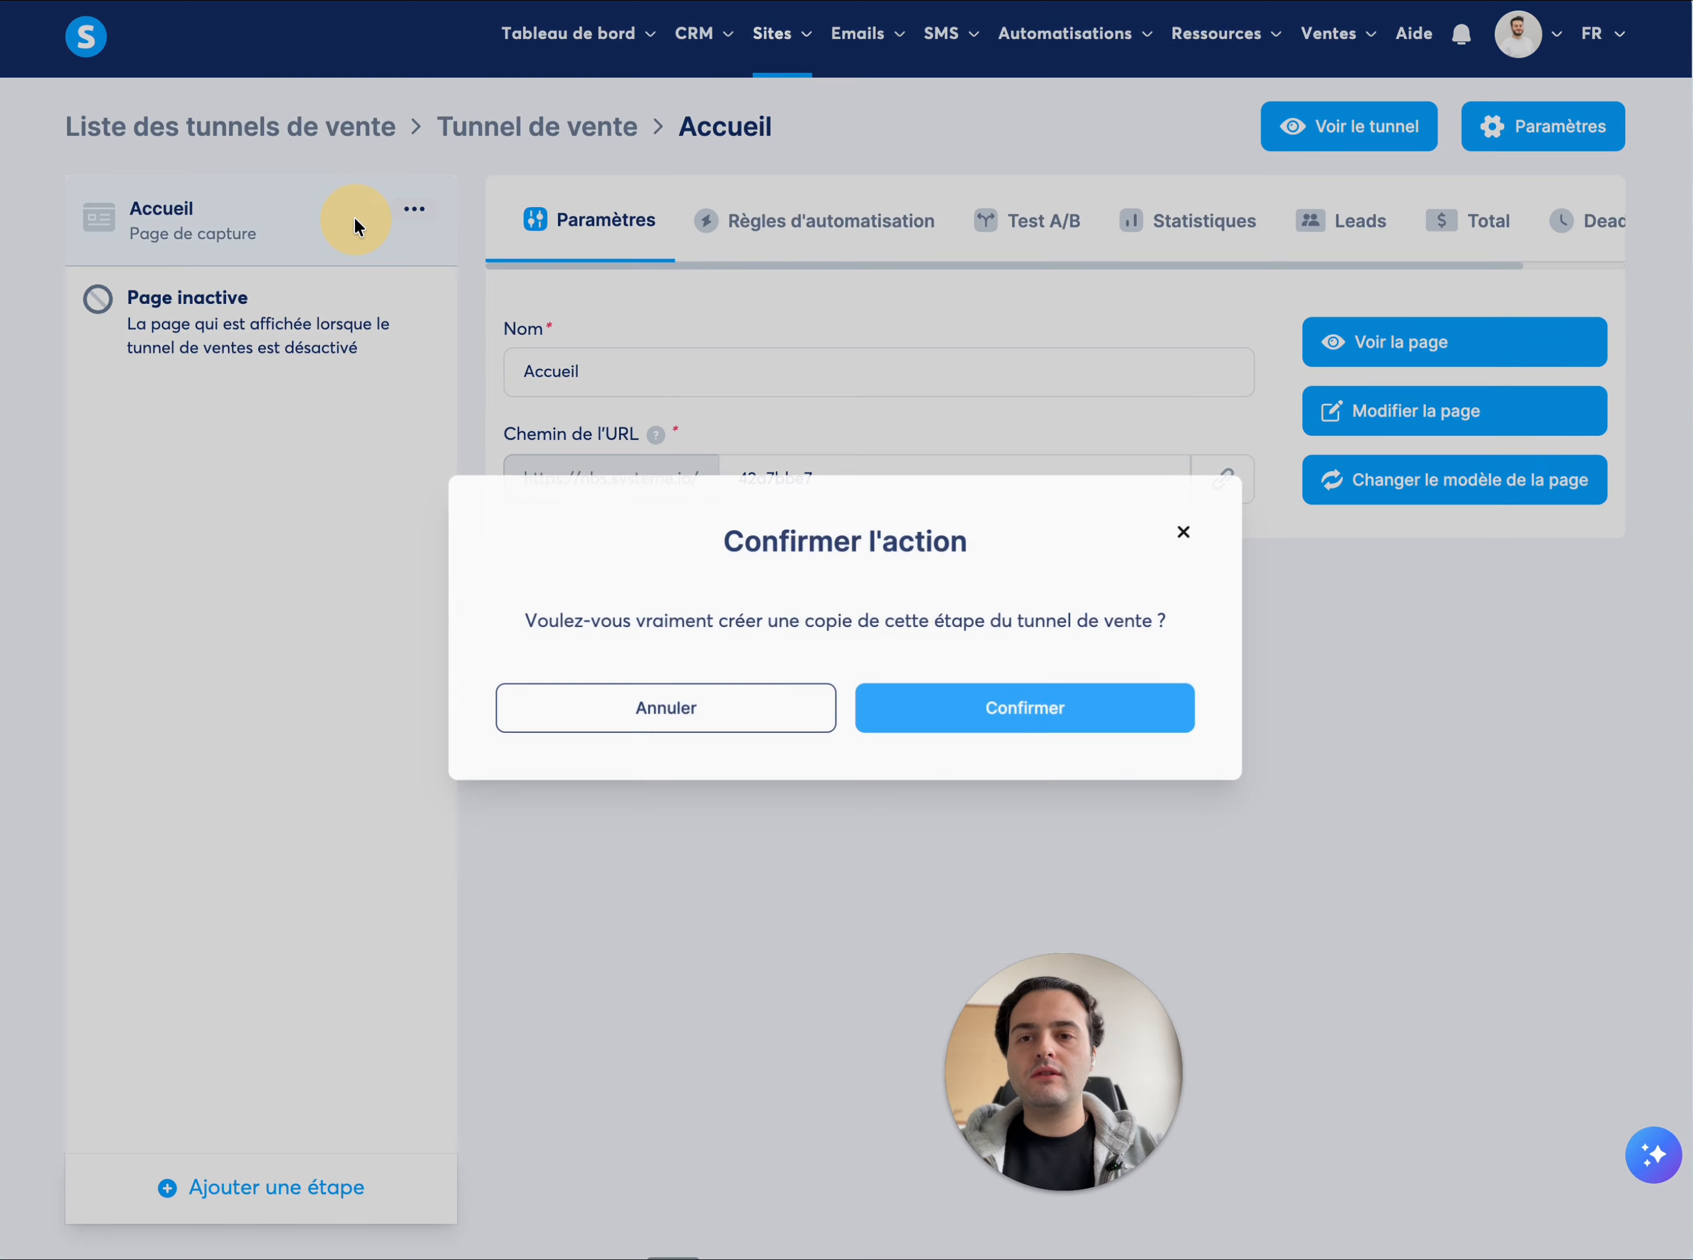
pyautogui.click(1123, 727)
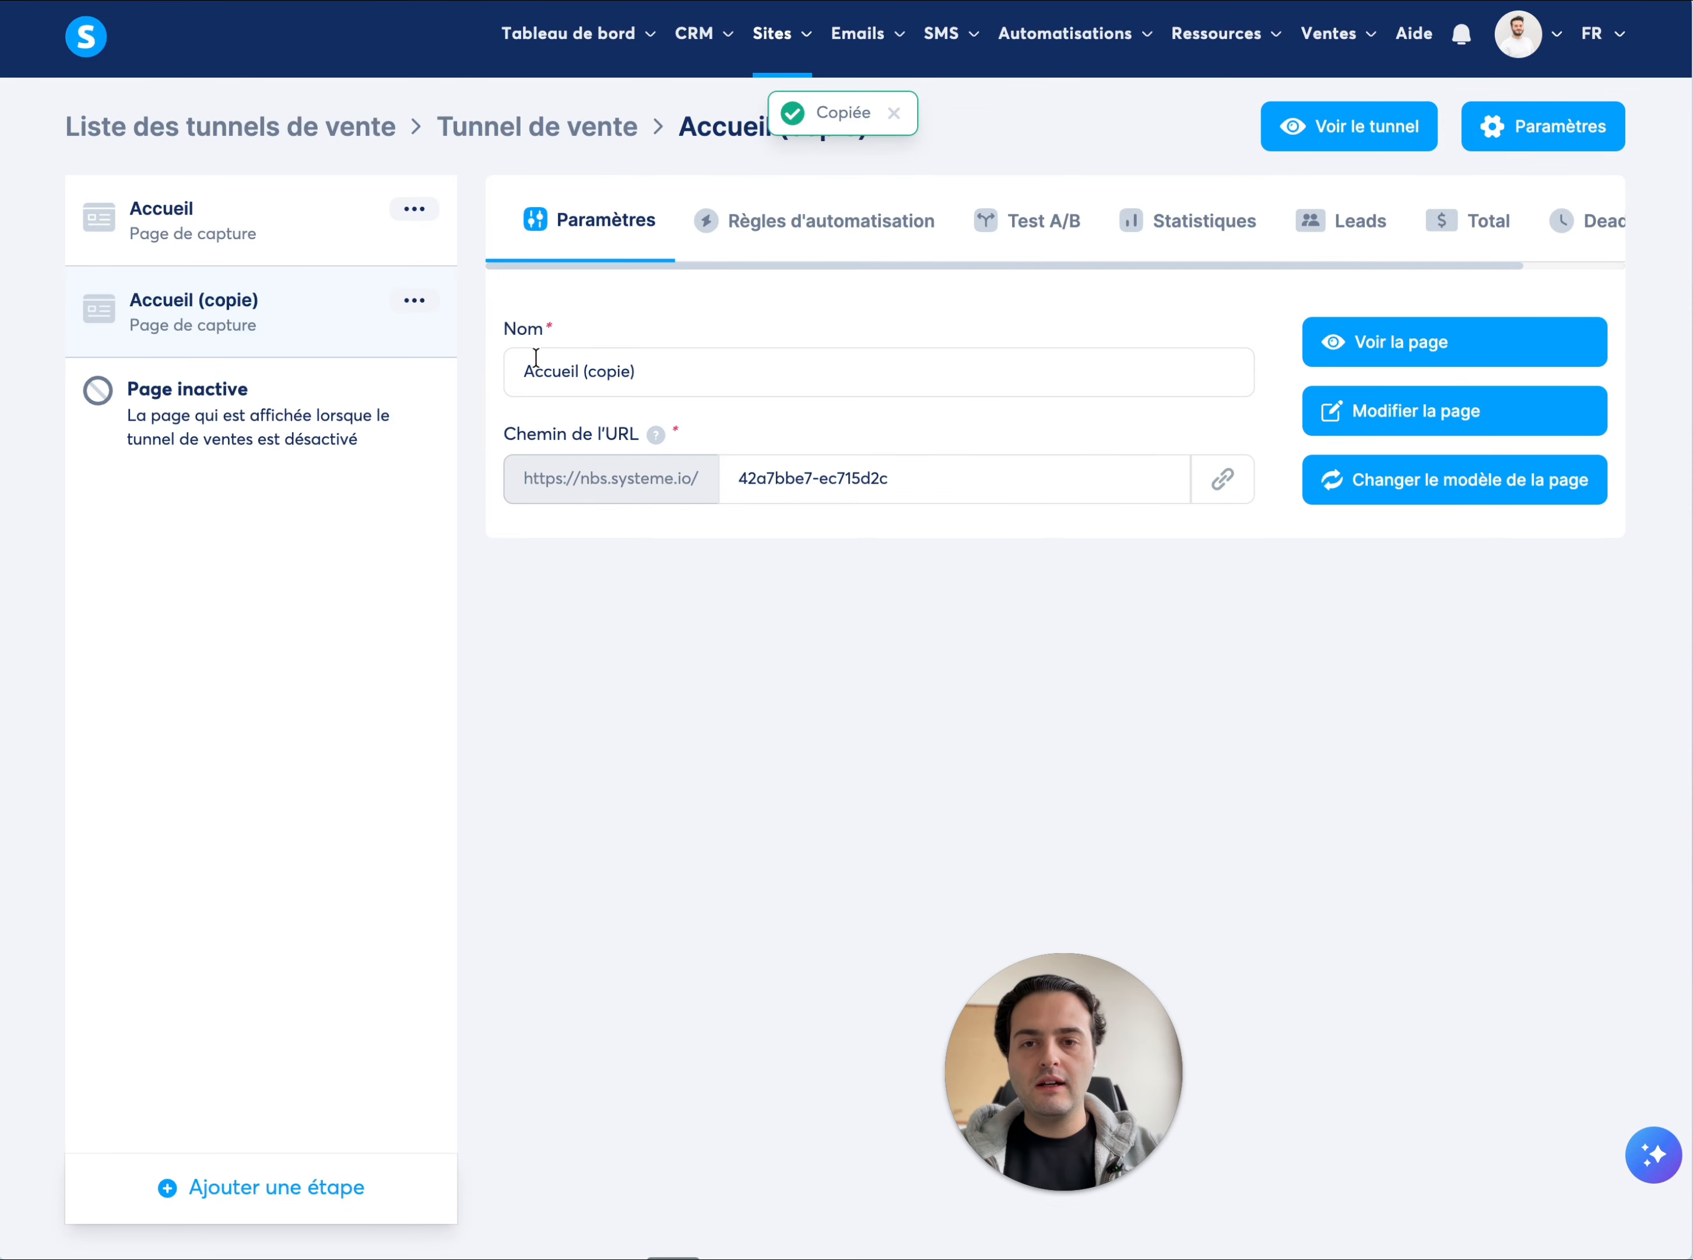
# Rename the copied funnel step as "Merci"
pyautogui.moveTo(515, 367); pyautogui.dragTo(654, 368)
pyautogui.write('Merci')
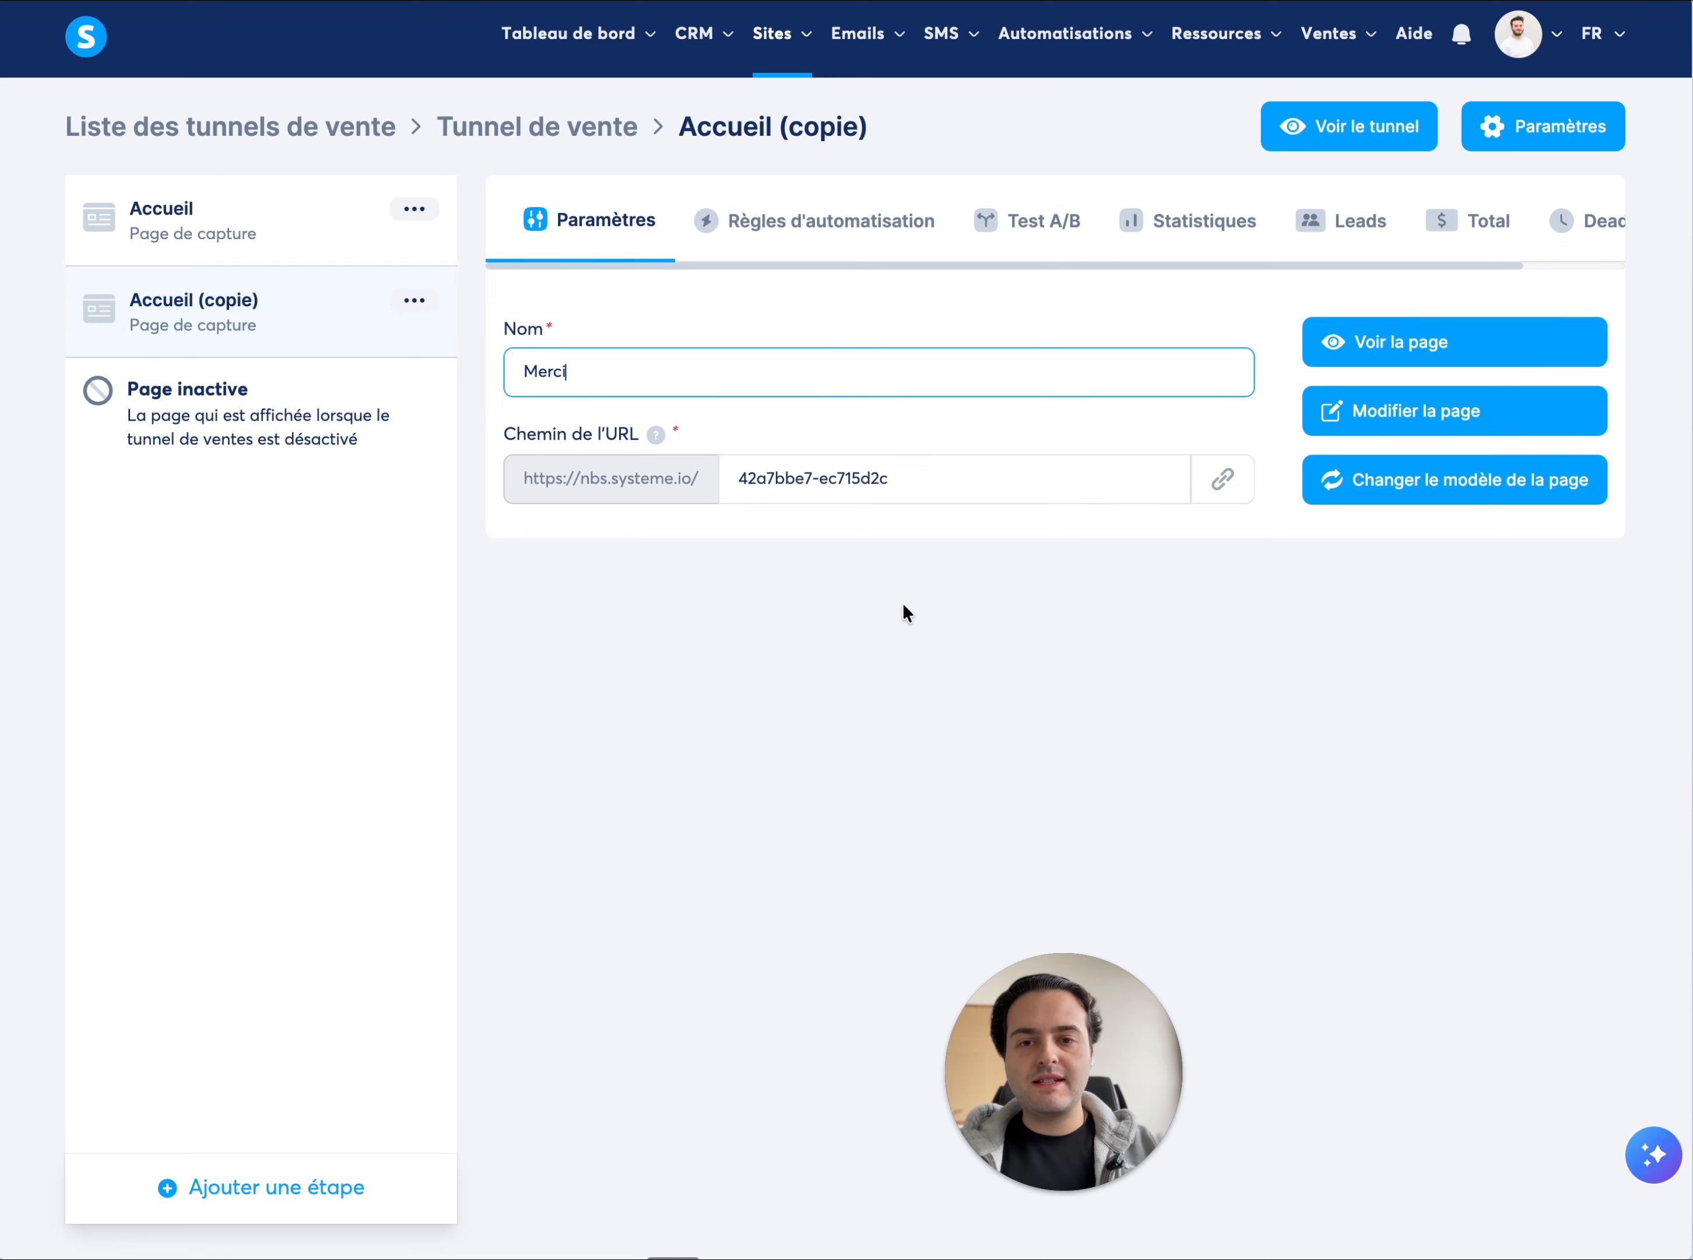
pyautogui.click(931, 671)
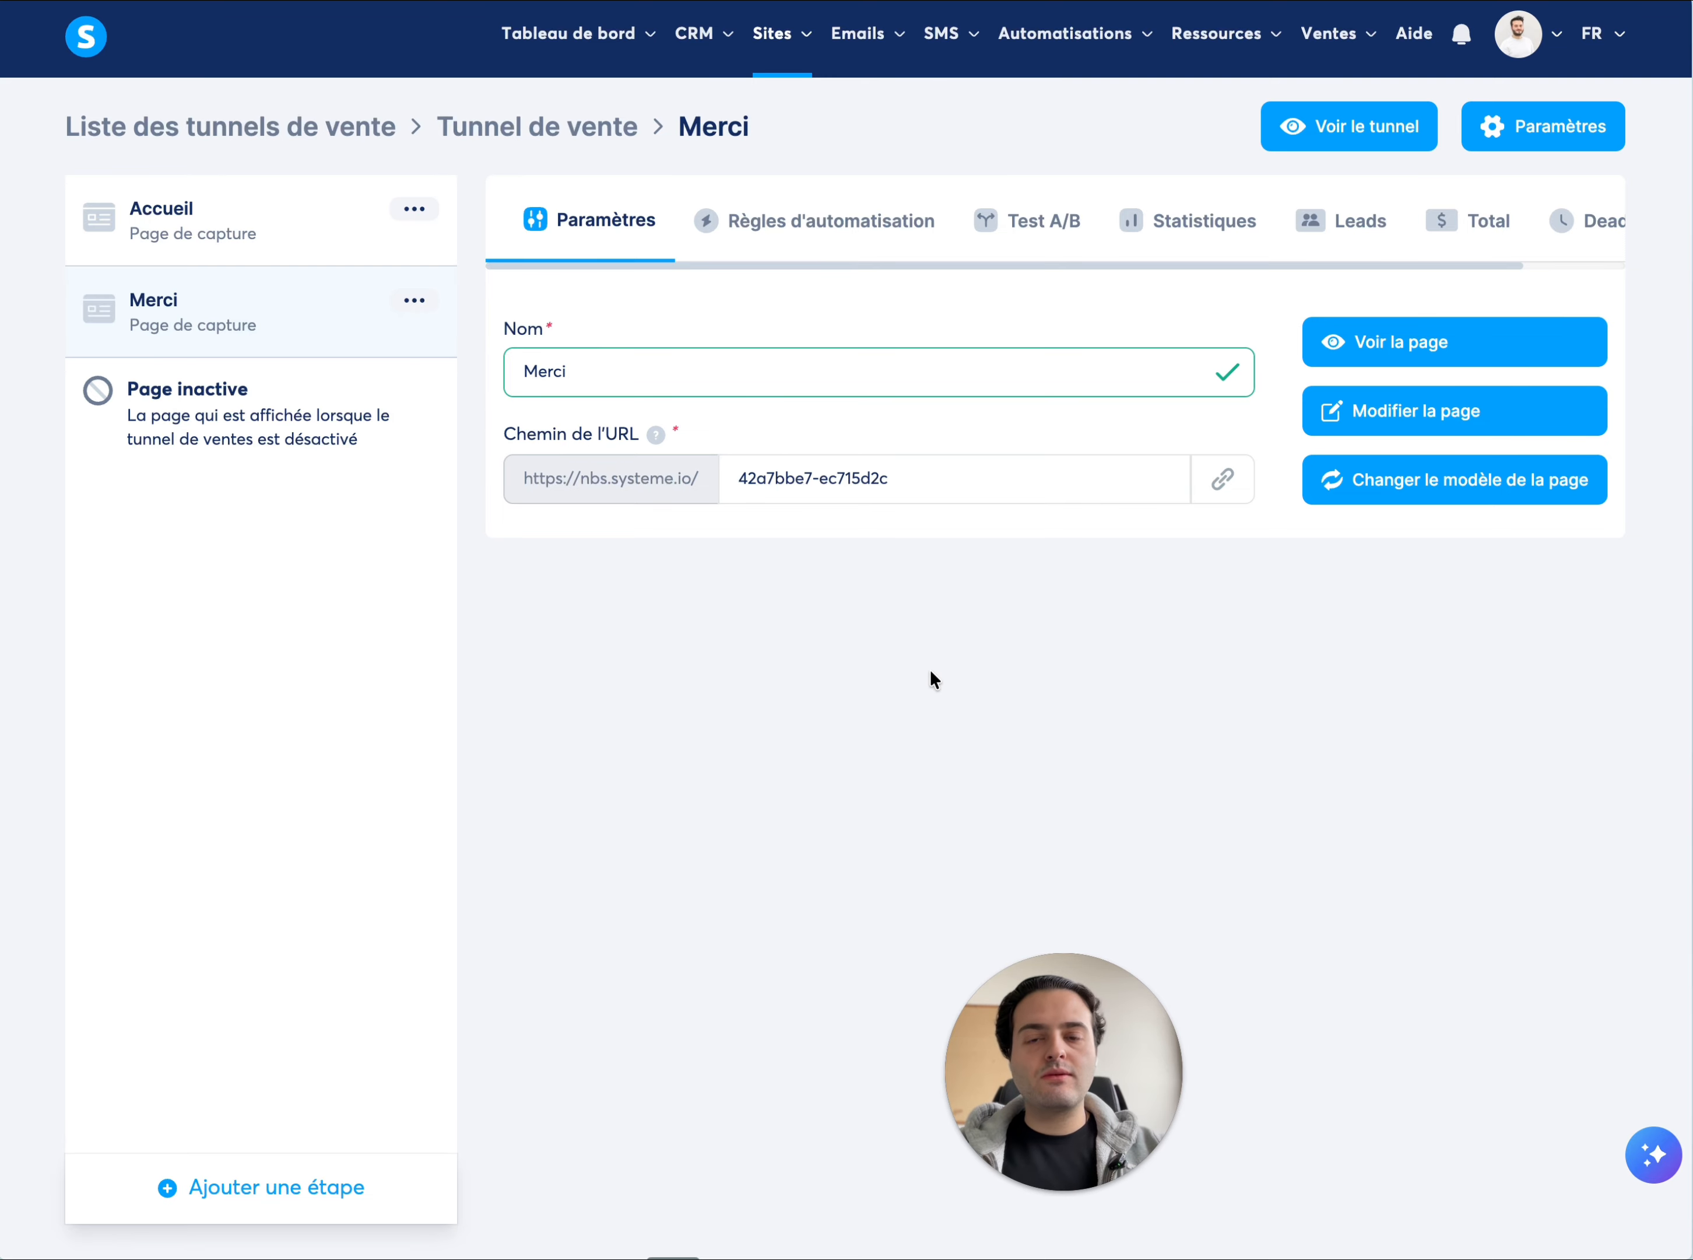
# Open the Merci page for editing and replace its main H1 title with "Merci !"
pyautogui.click(1412, 413)
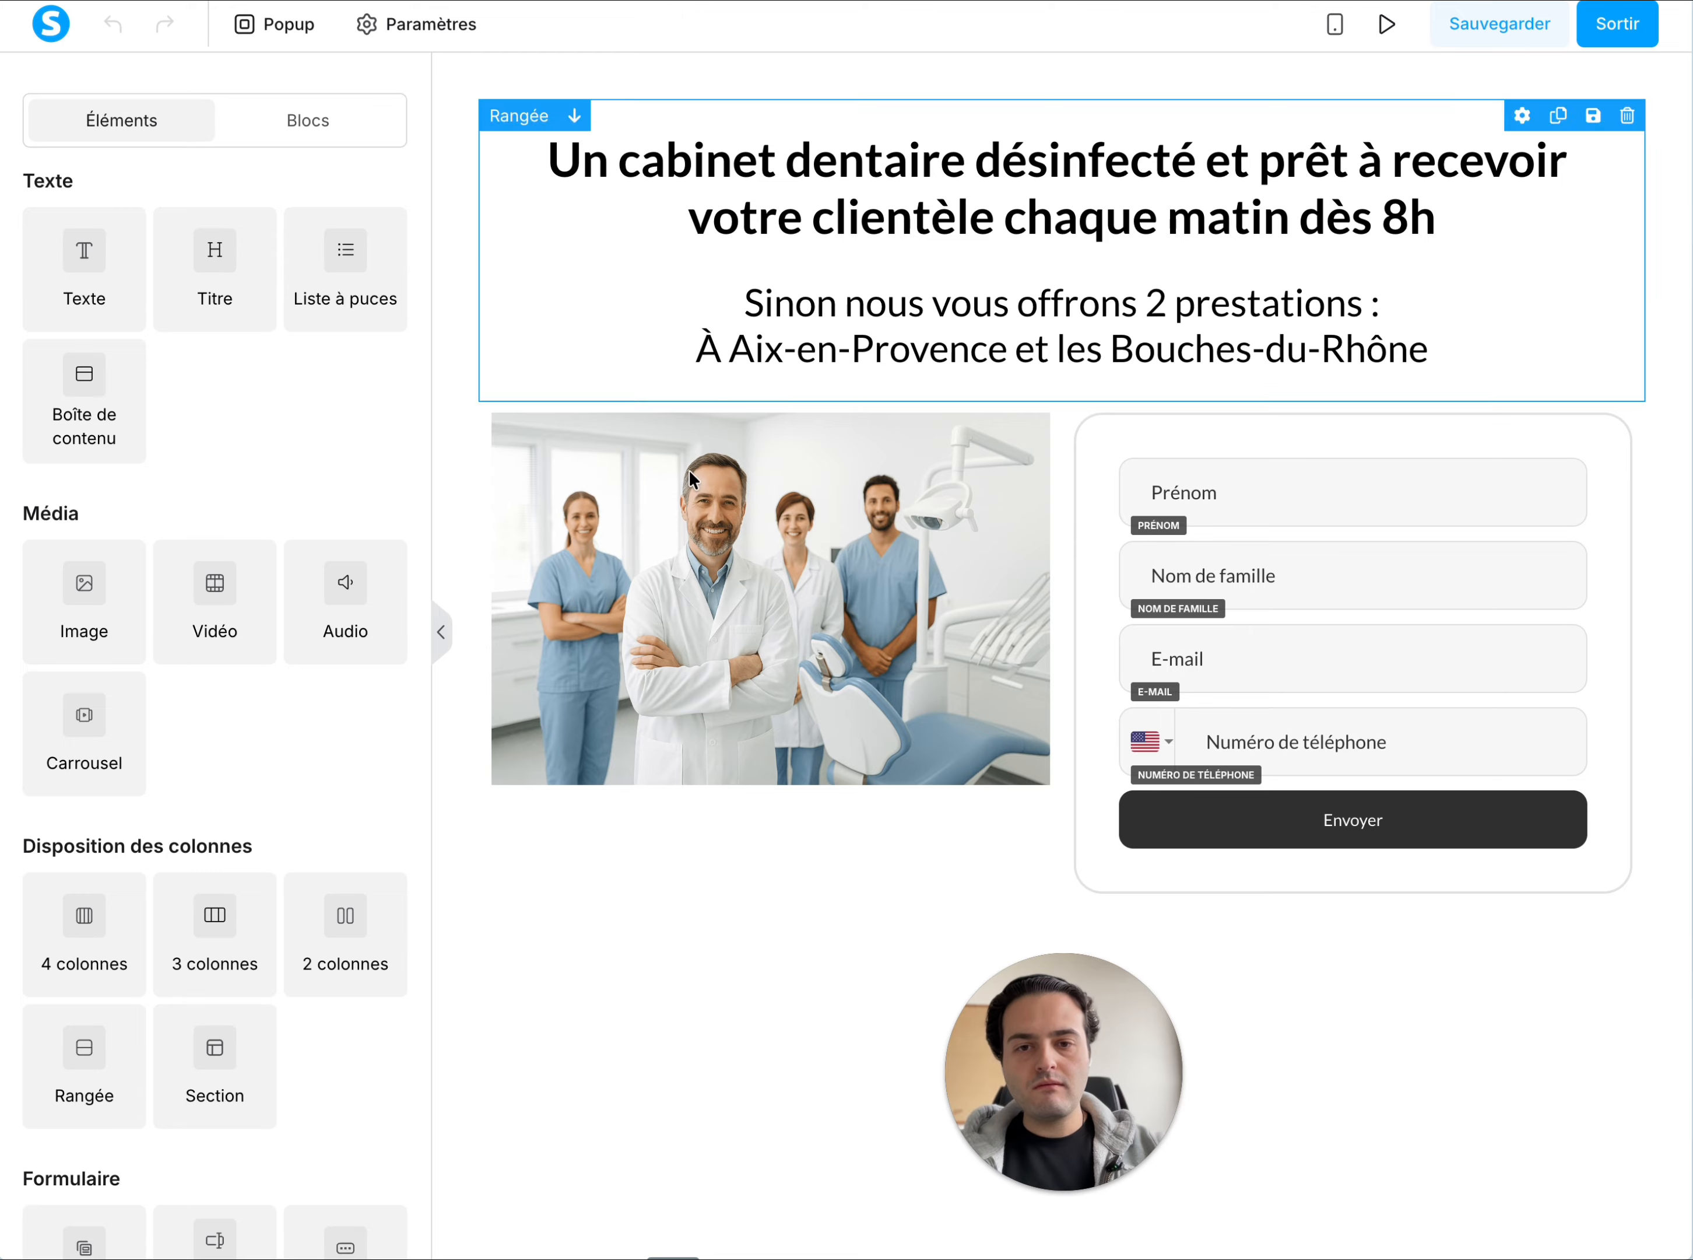
pyautogui.doubleClick(864, 172)
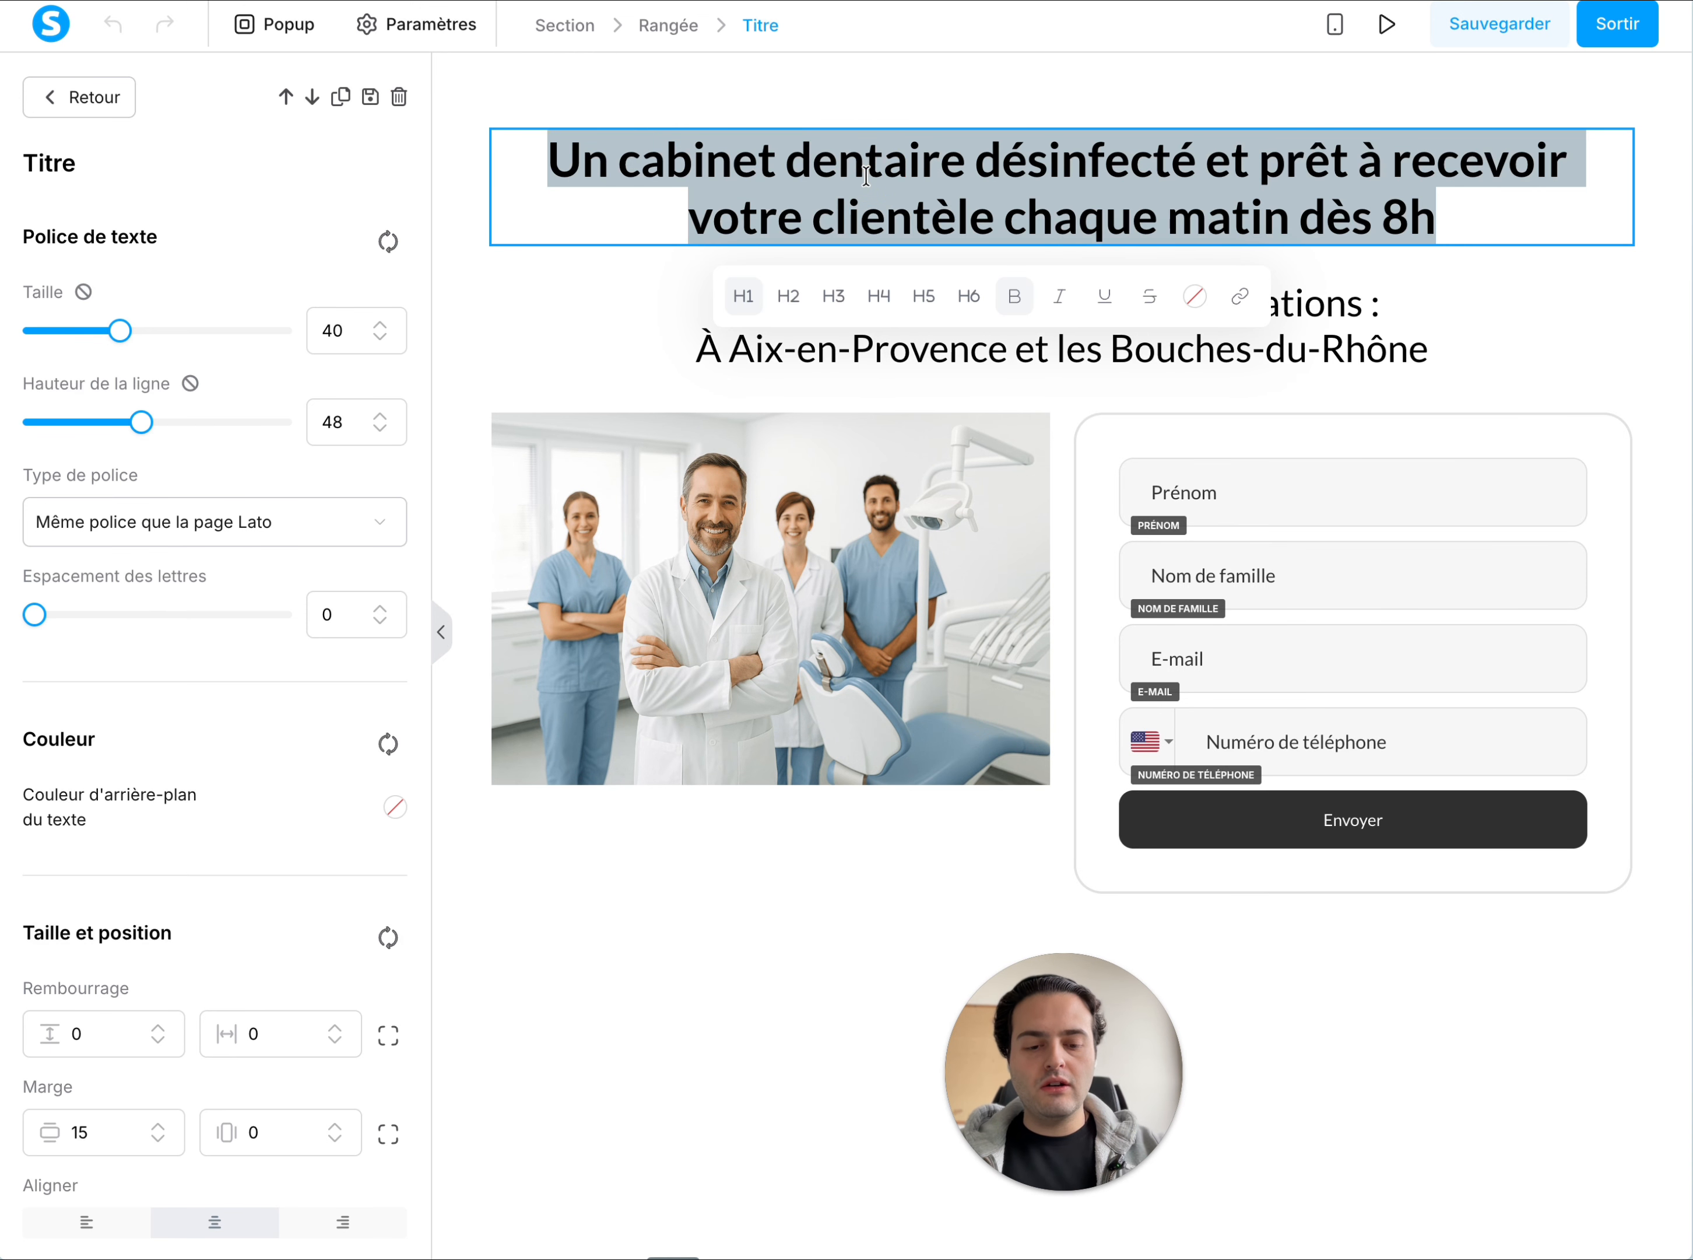
pyautogui.write('Mer')
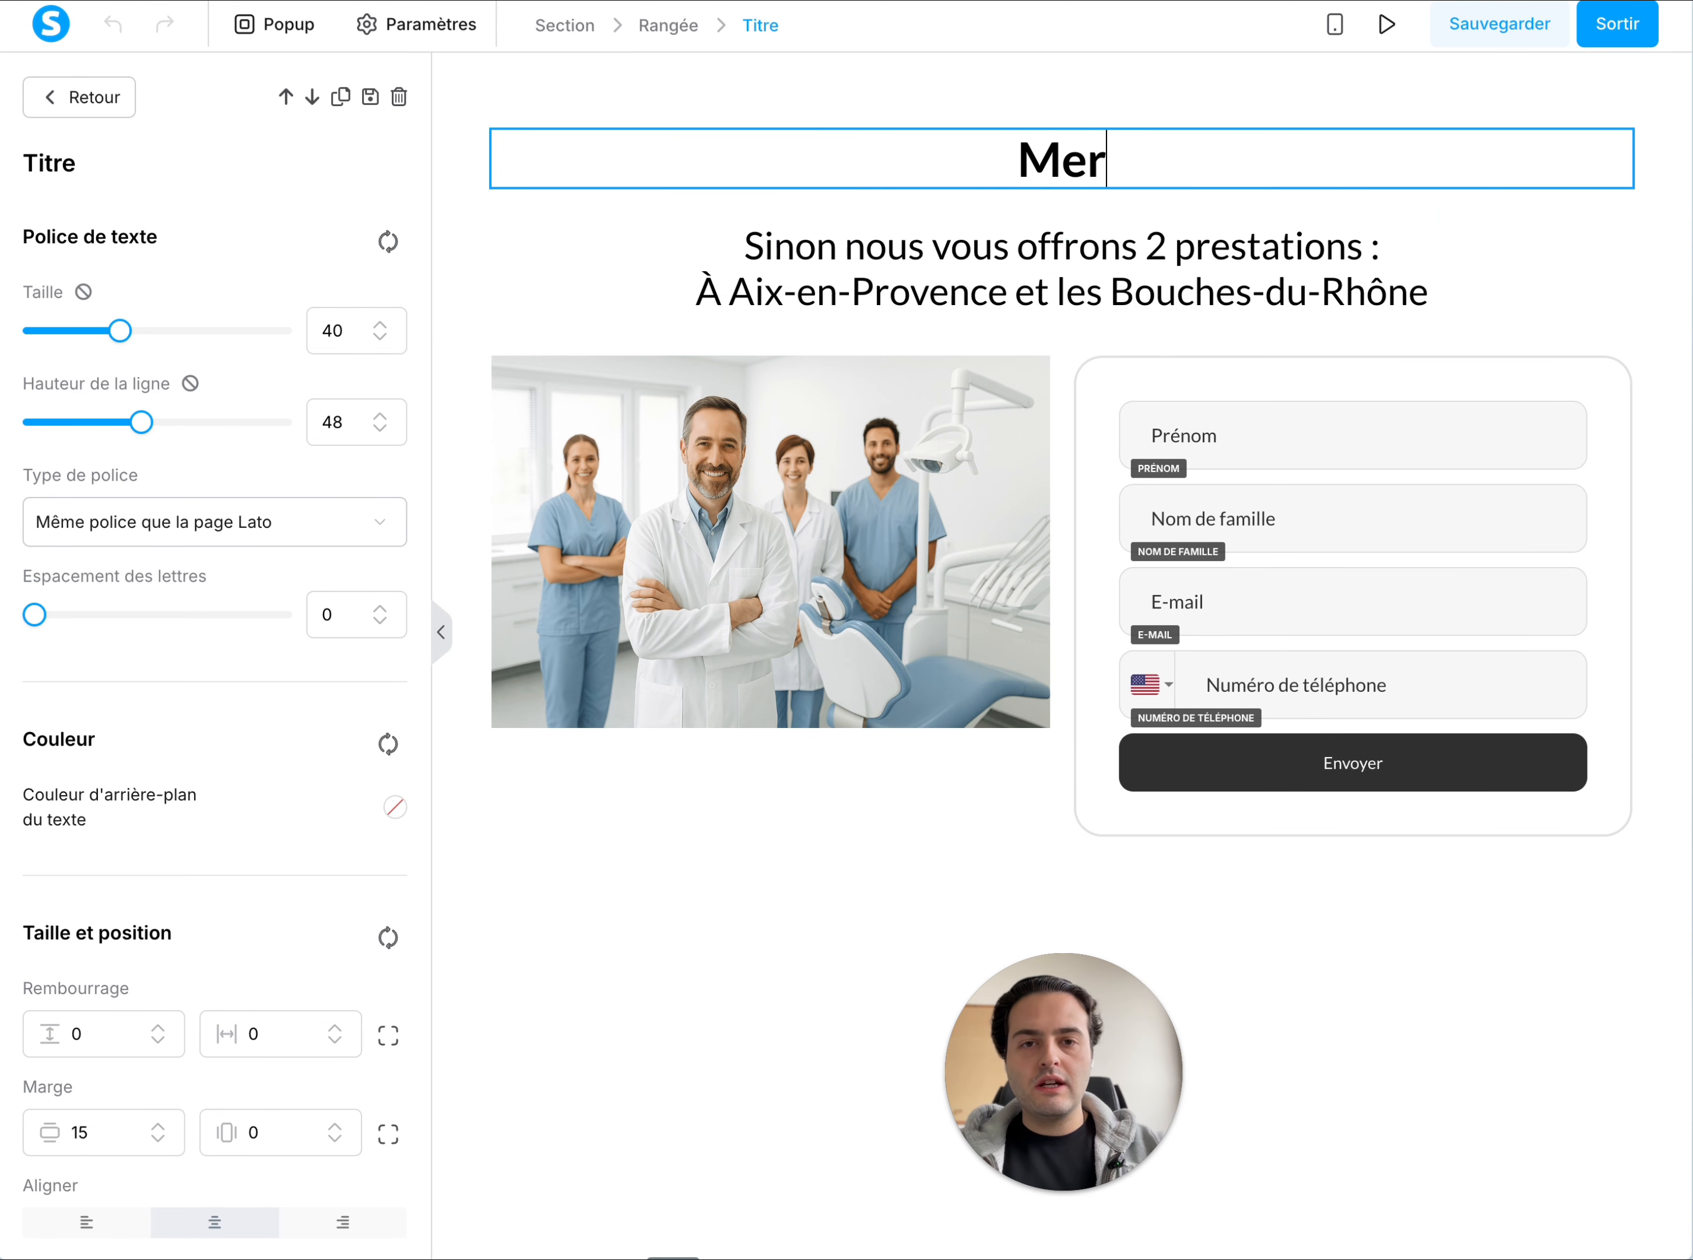
pyautogui.write('ci !')
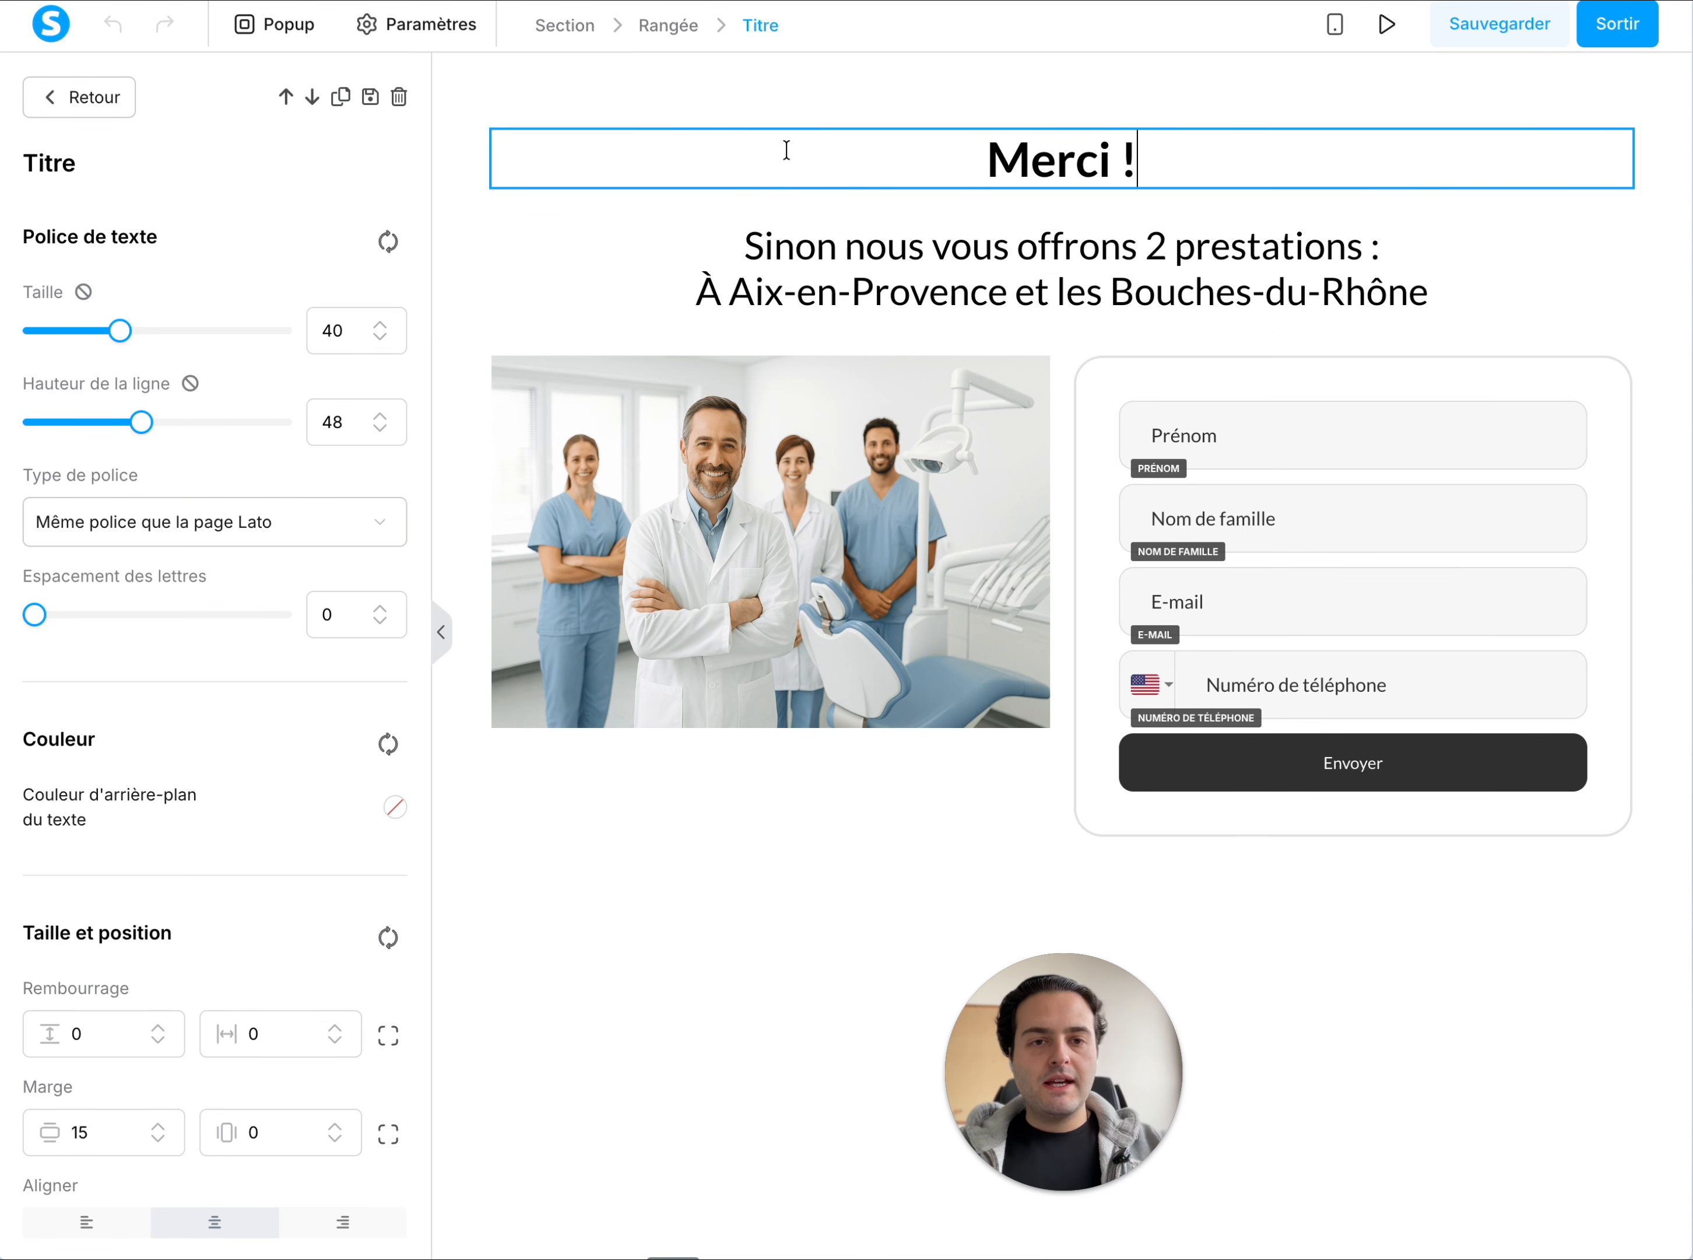
# Replace the subtitle with two lines: "Nous avons bien reçu votre demande de devis." and "Nous vous répondrons sous 2h."
pyautogui.click(809, 226)
pyautogui.click(830, 267)
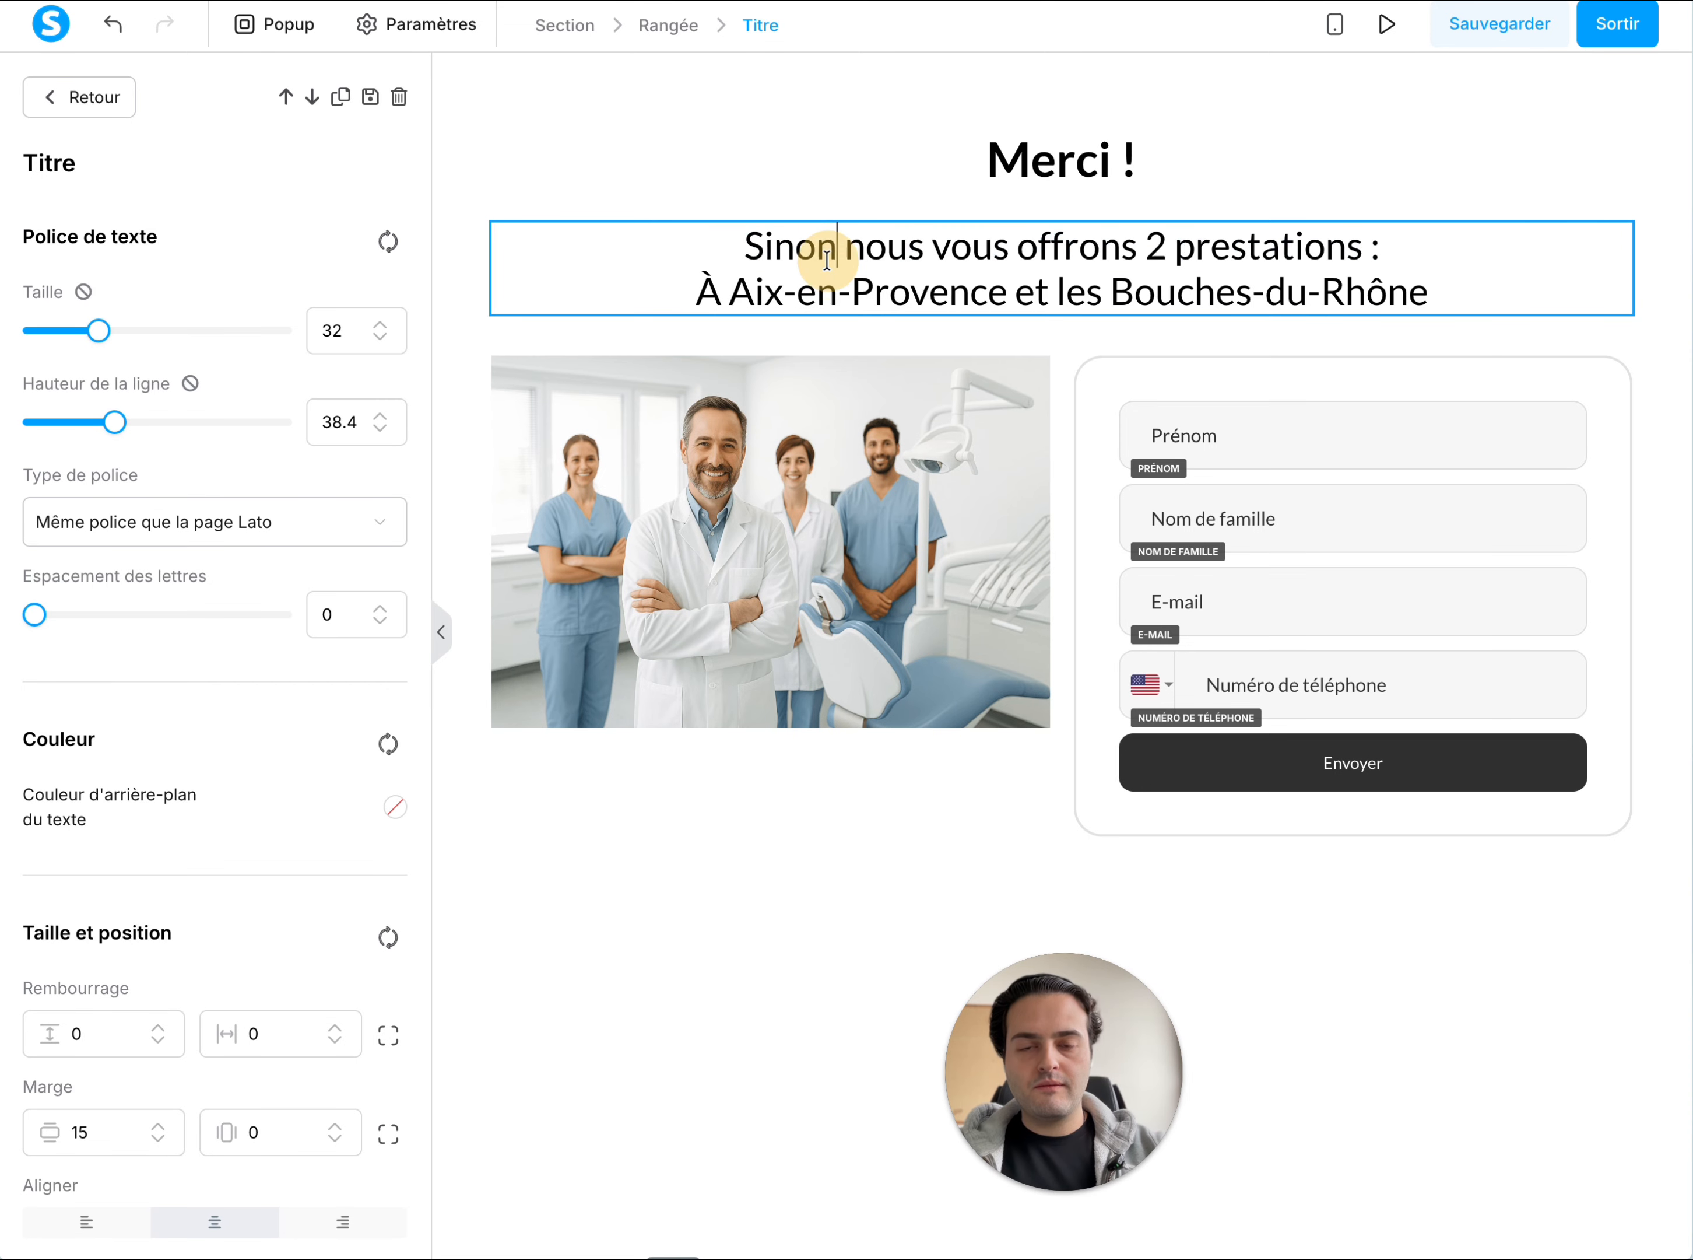
pyautogui.moveTo(1428, 294); pyautogui.dragTo(710, 238)
pyautogui.write('Nous')
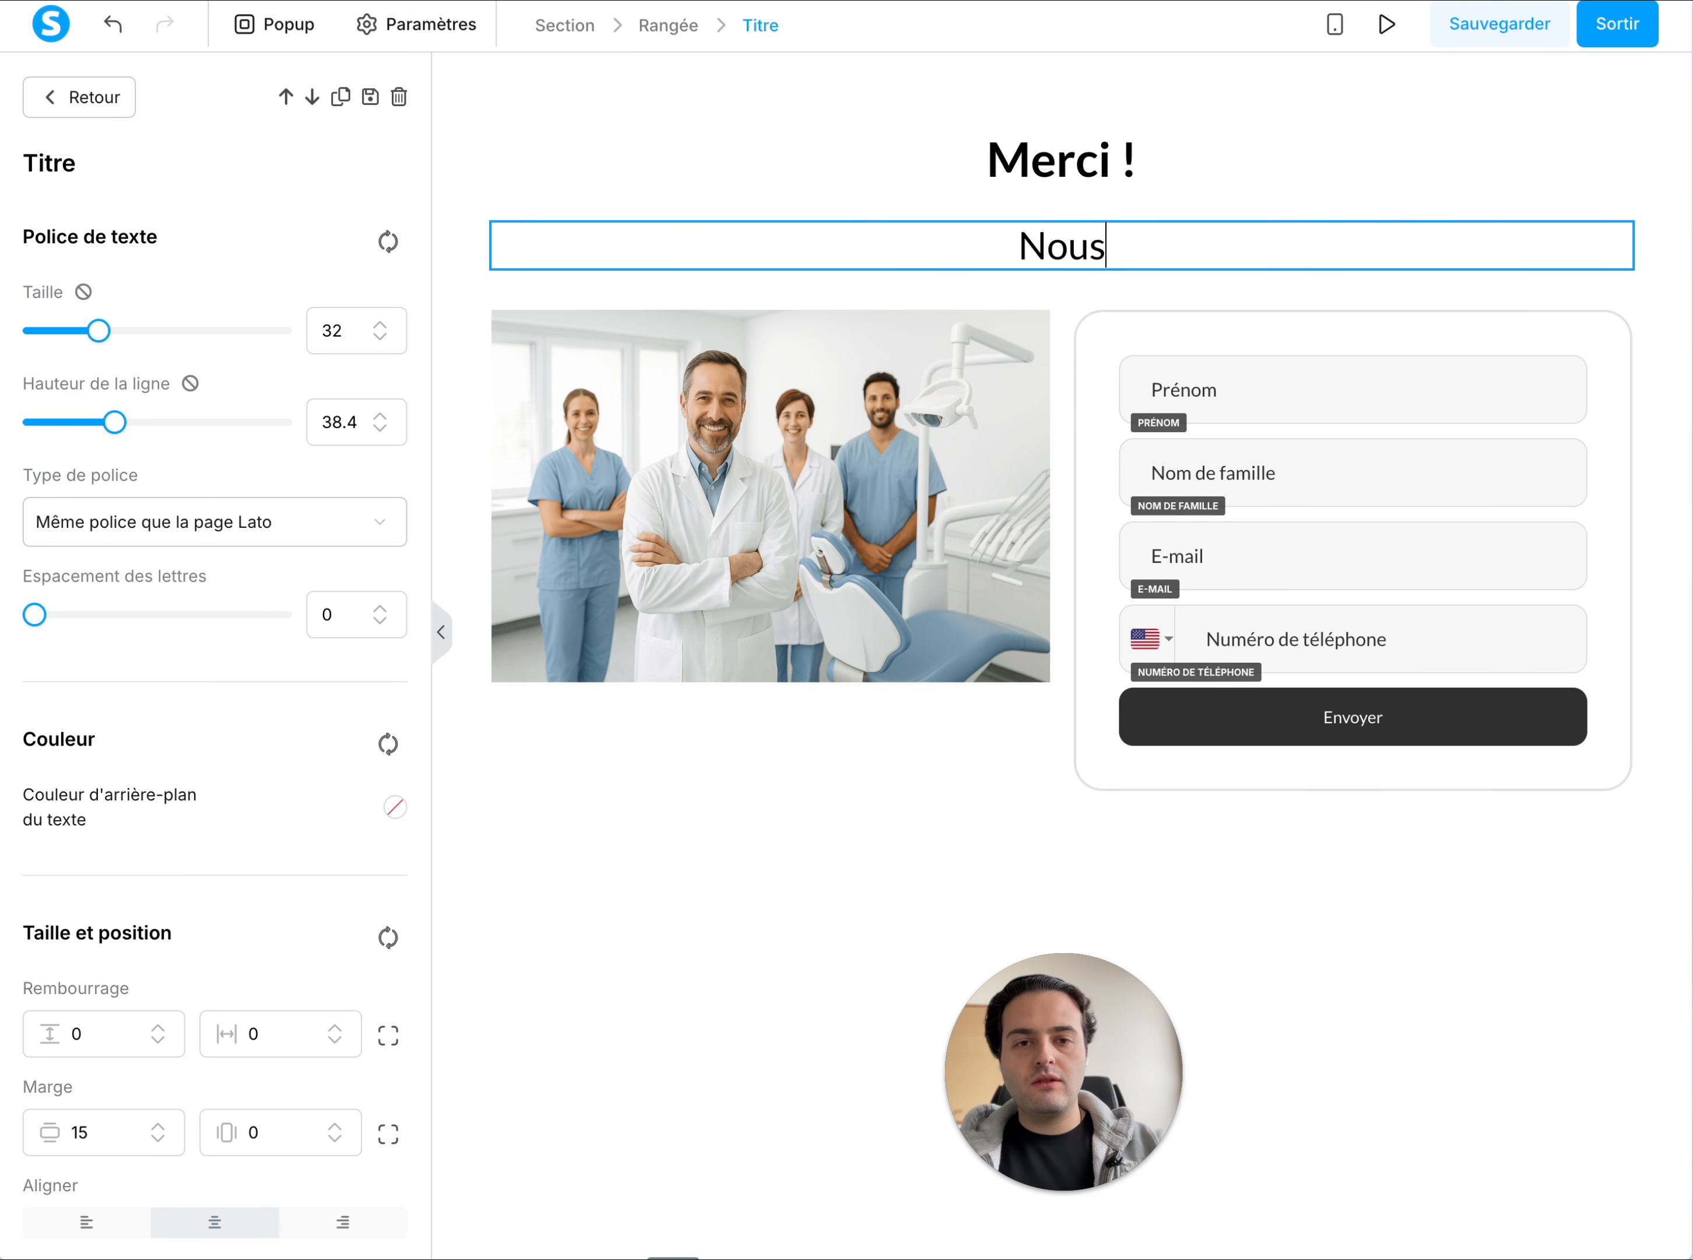
pyautogui.write(' avons bien r')
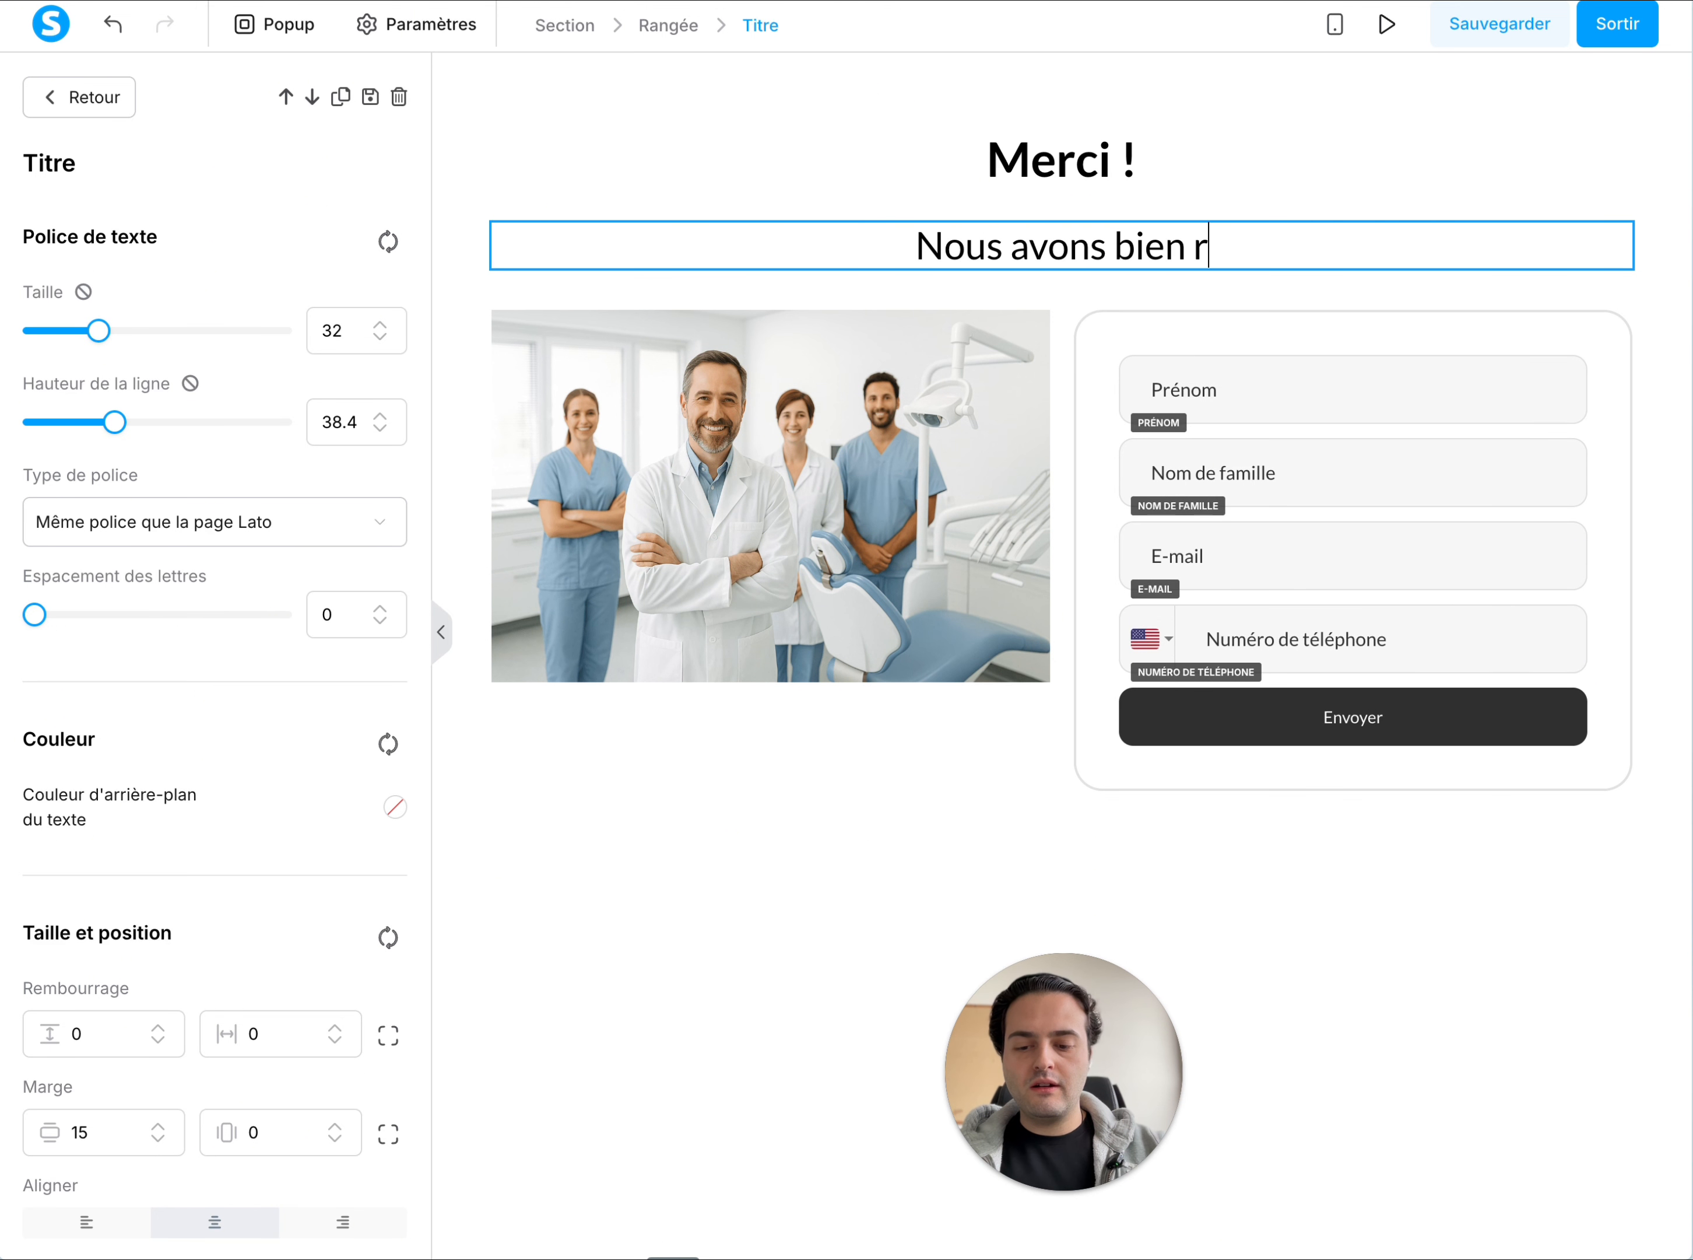
pyautogui.write('eçu votre de')
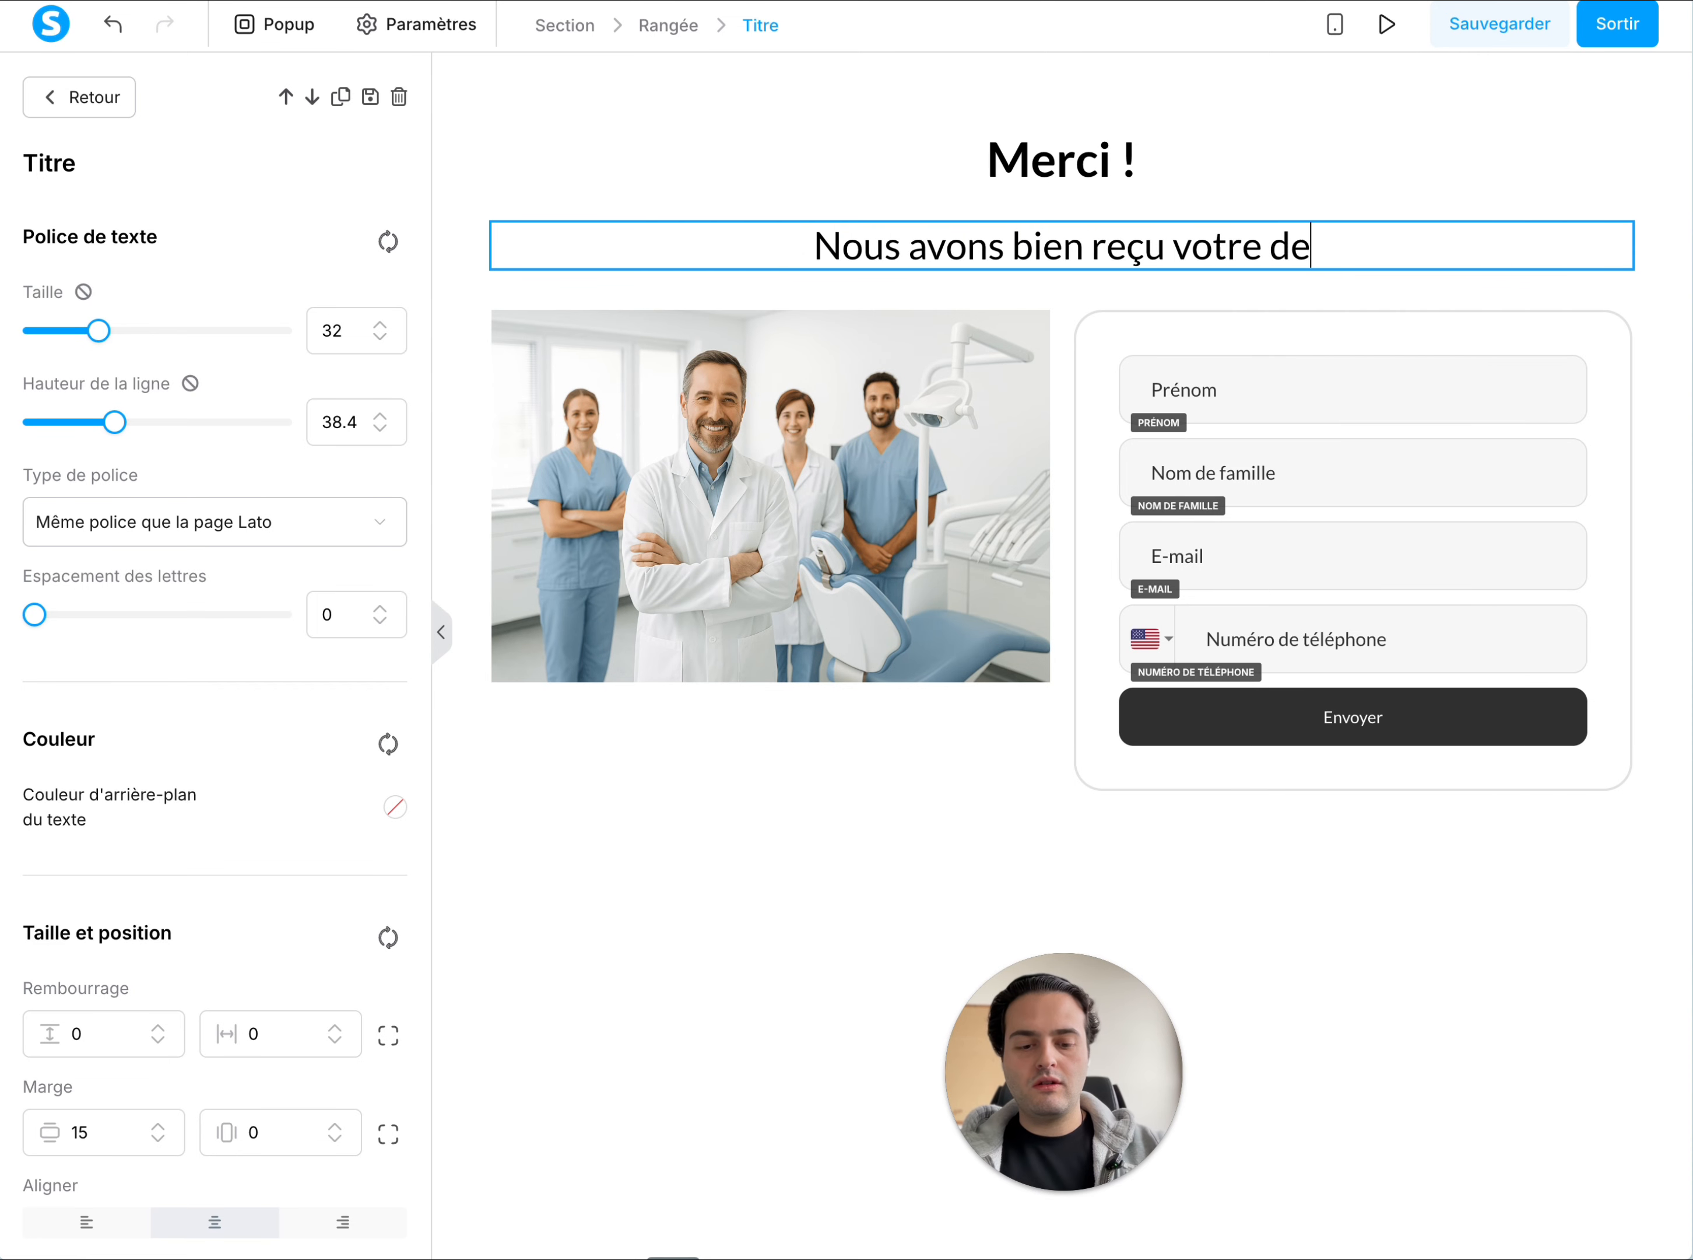
pyautogui.write('mande de devis.')
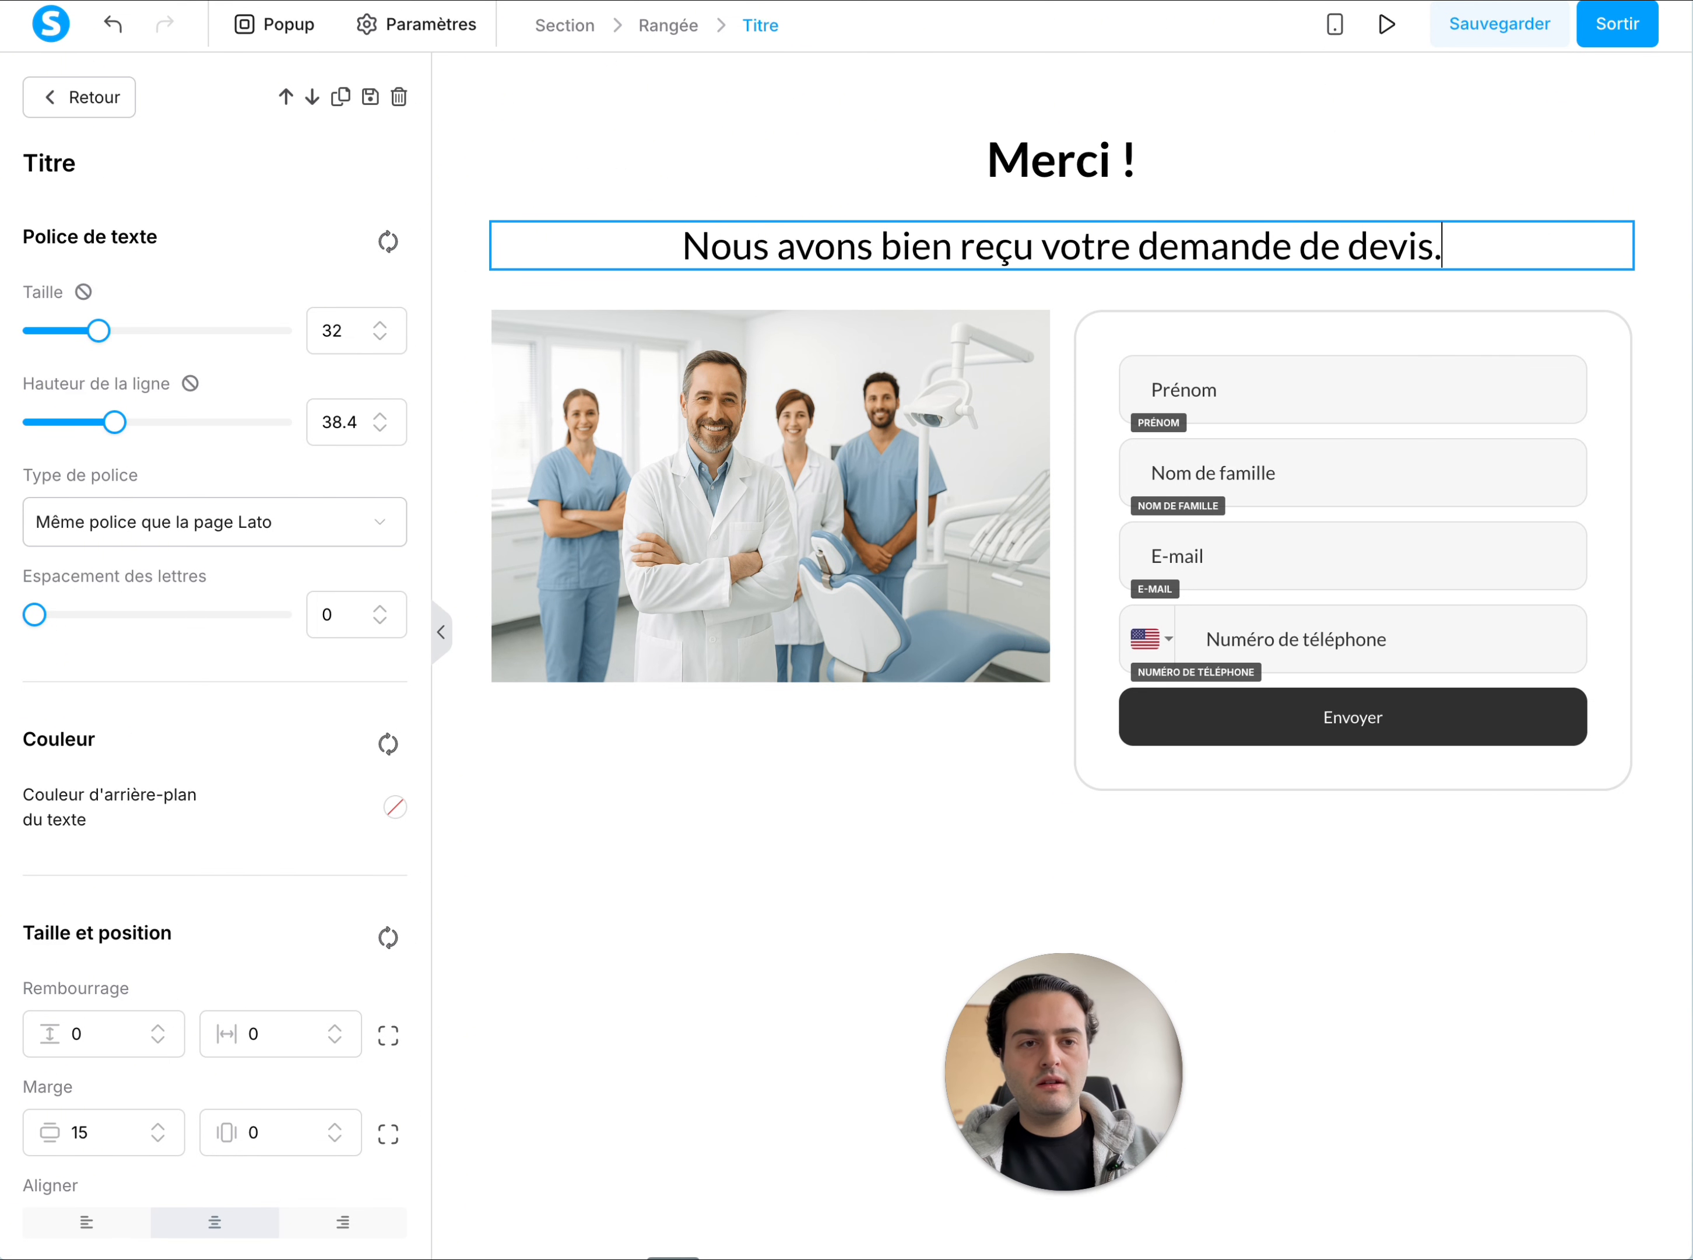
pyautogui.press('Return')
pyautogui.write('Nous vons')
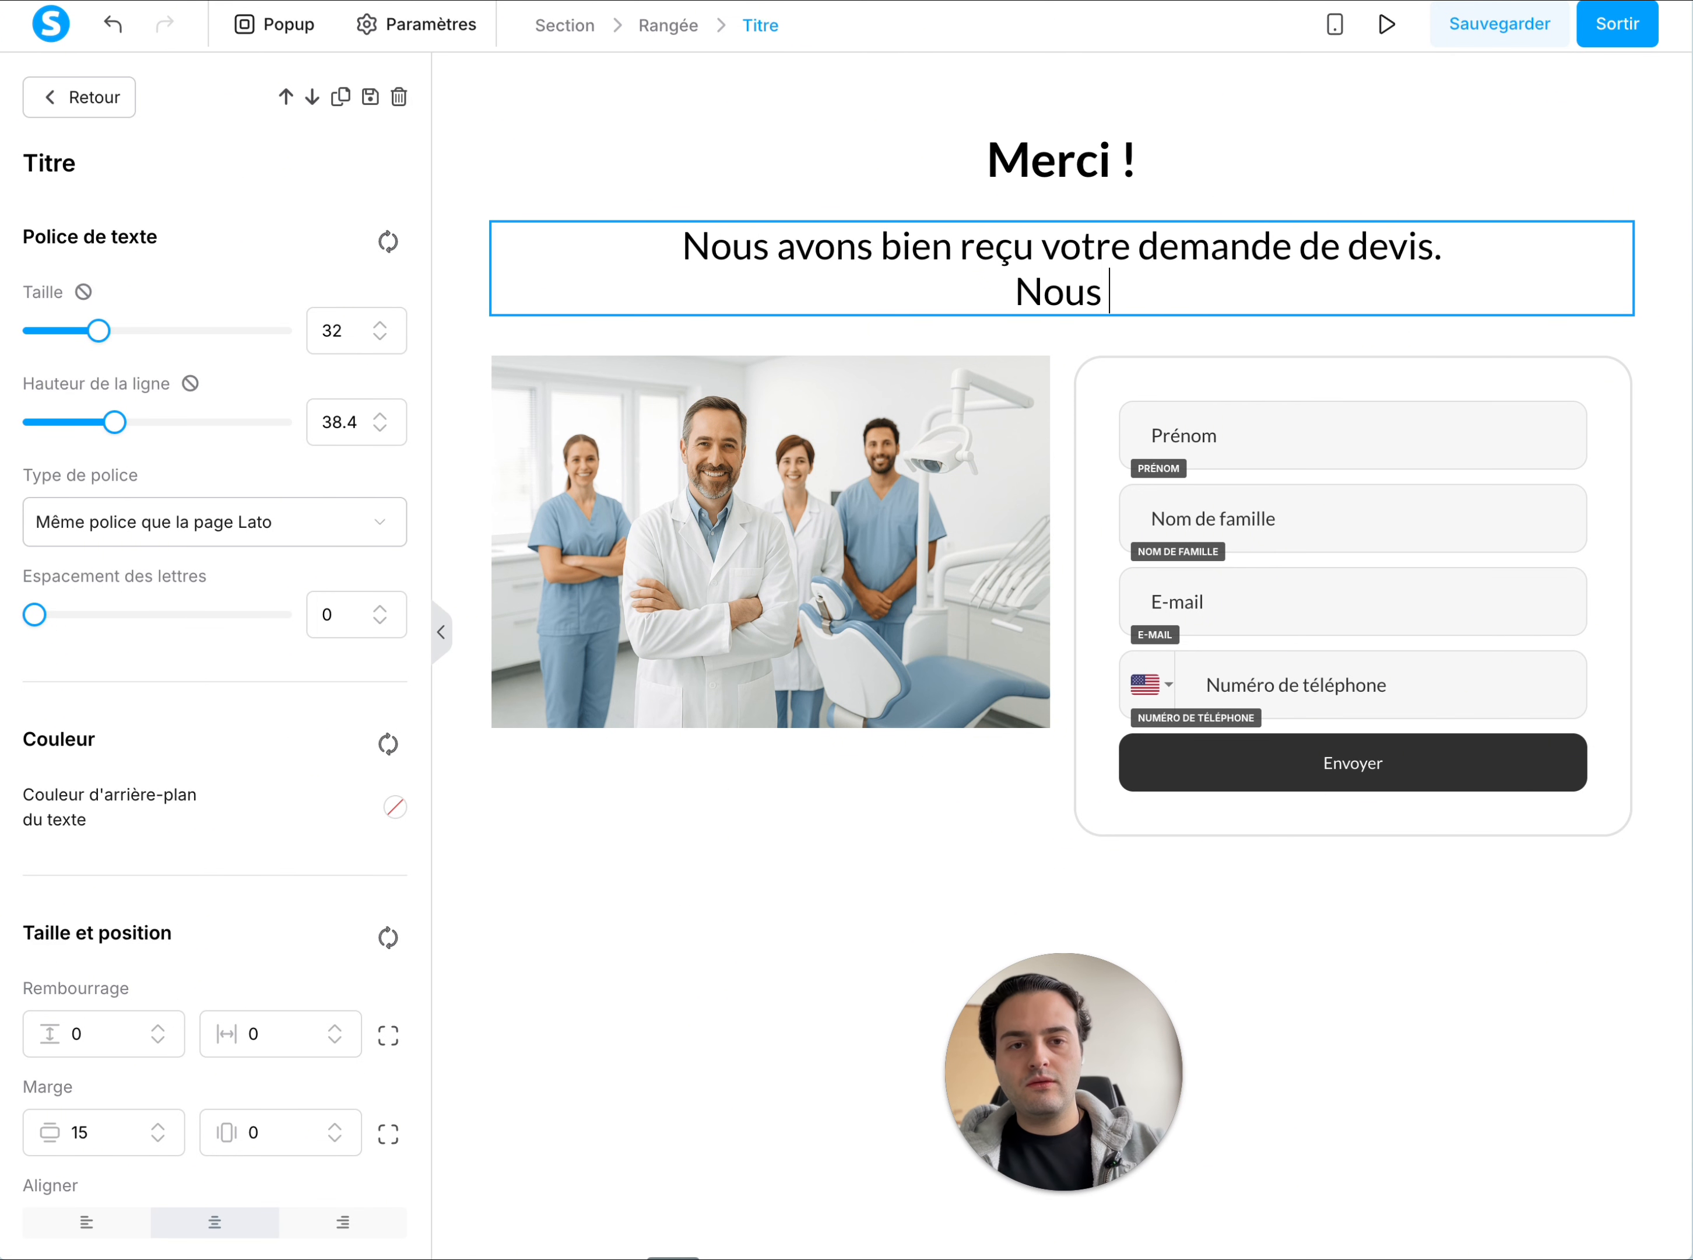
pyautogui.press('BackSpace')
pyautogui.press('BackSpace')
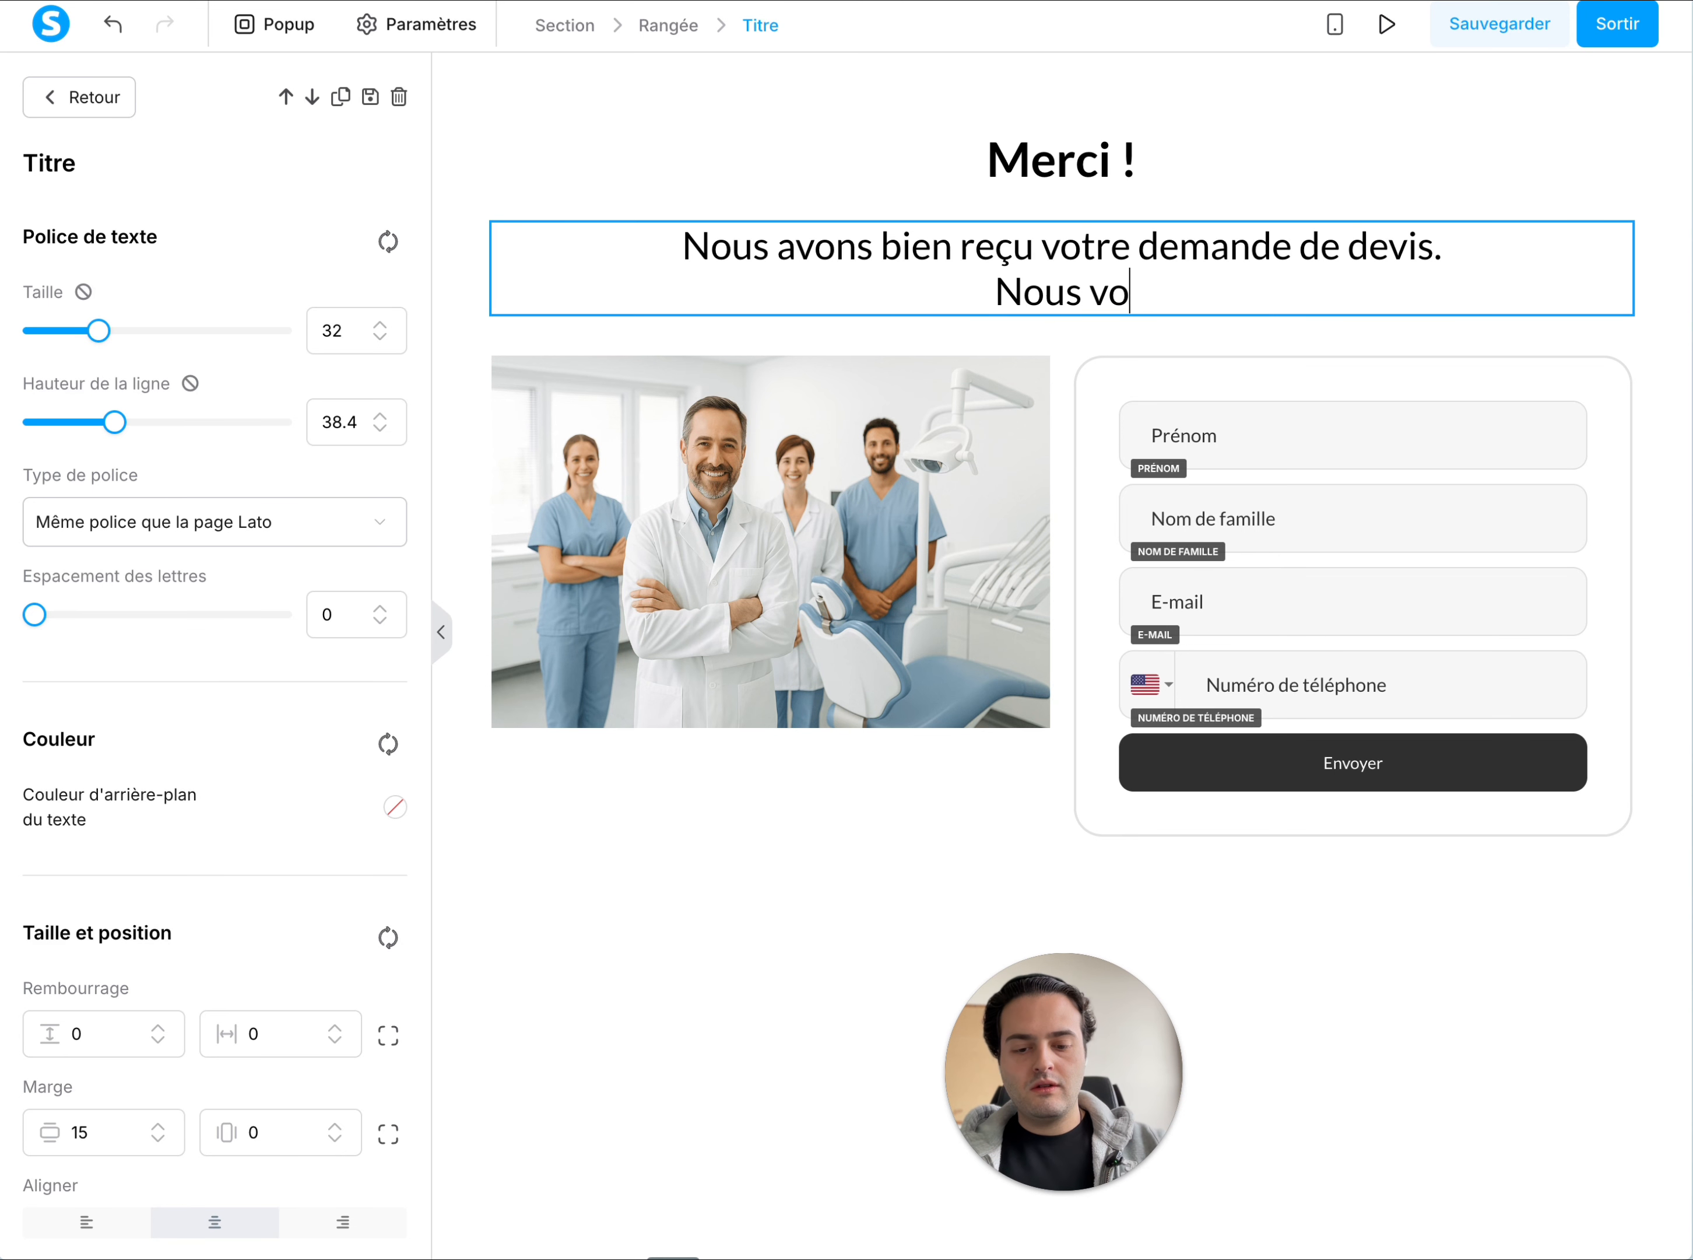
pyautogui.write('us répondrons ')
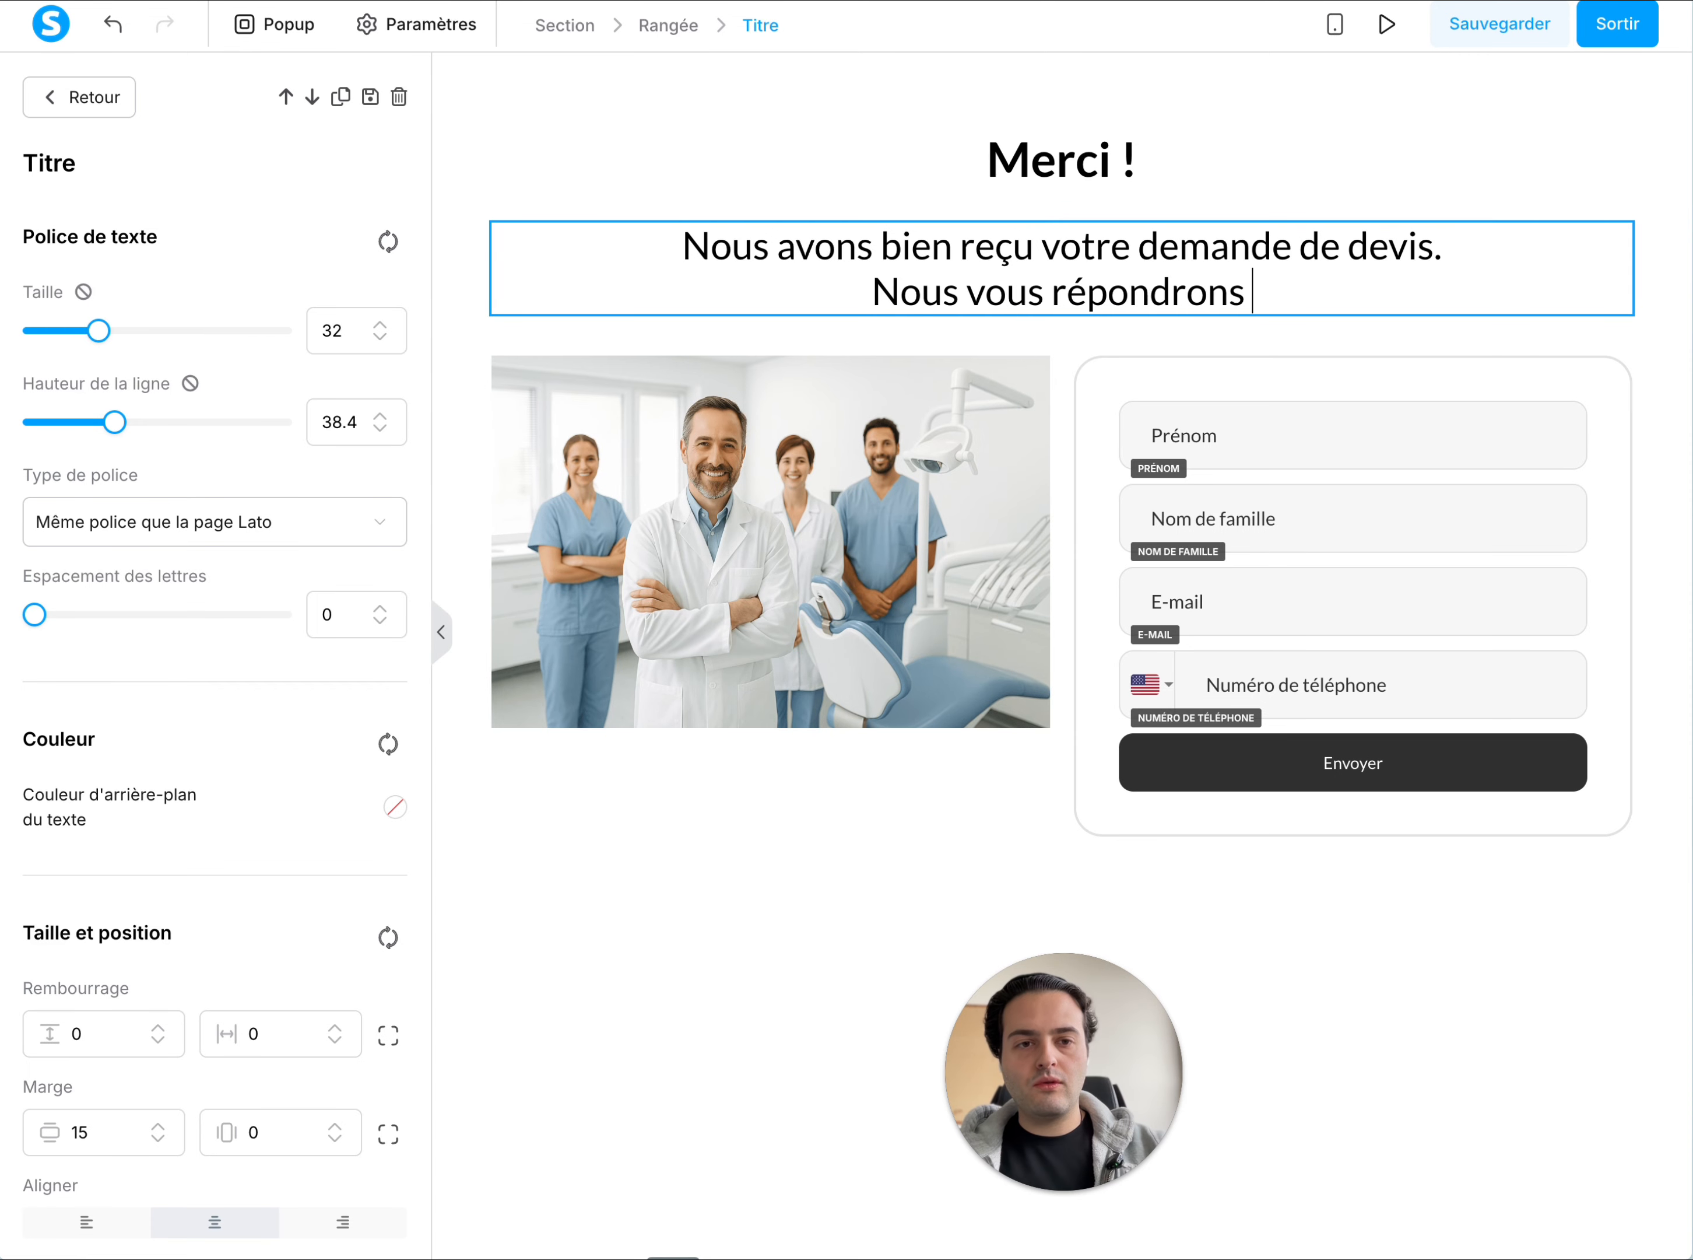
pyautogui.write('sous 2h.')
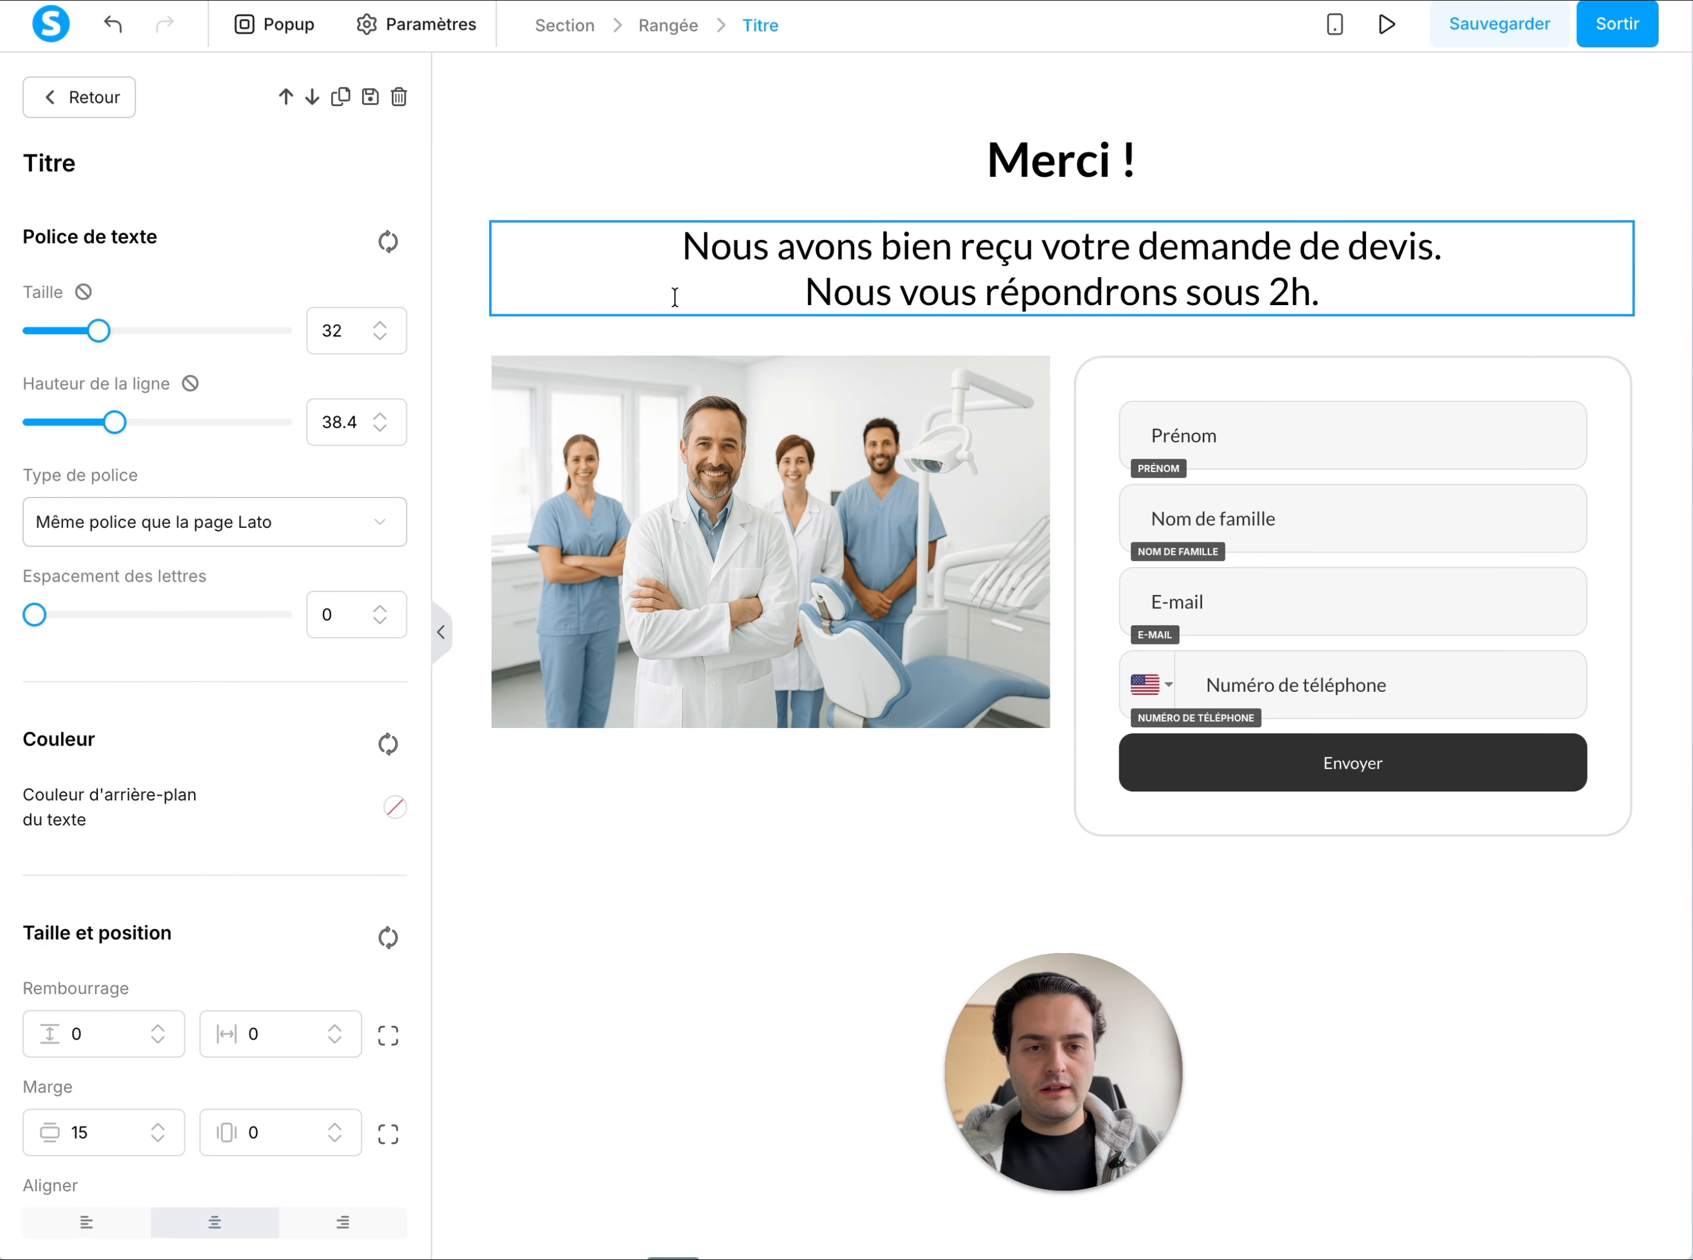
pyautogui.click(846, 379)
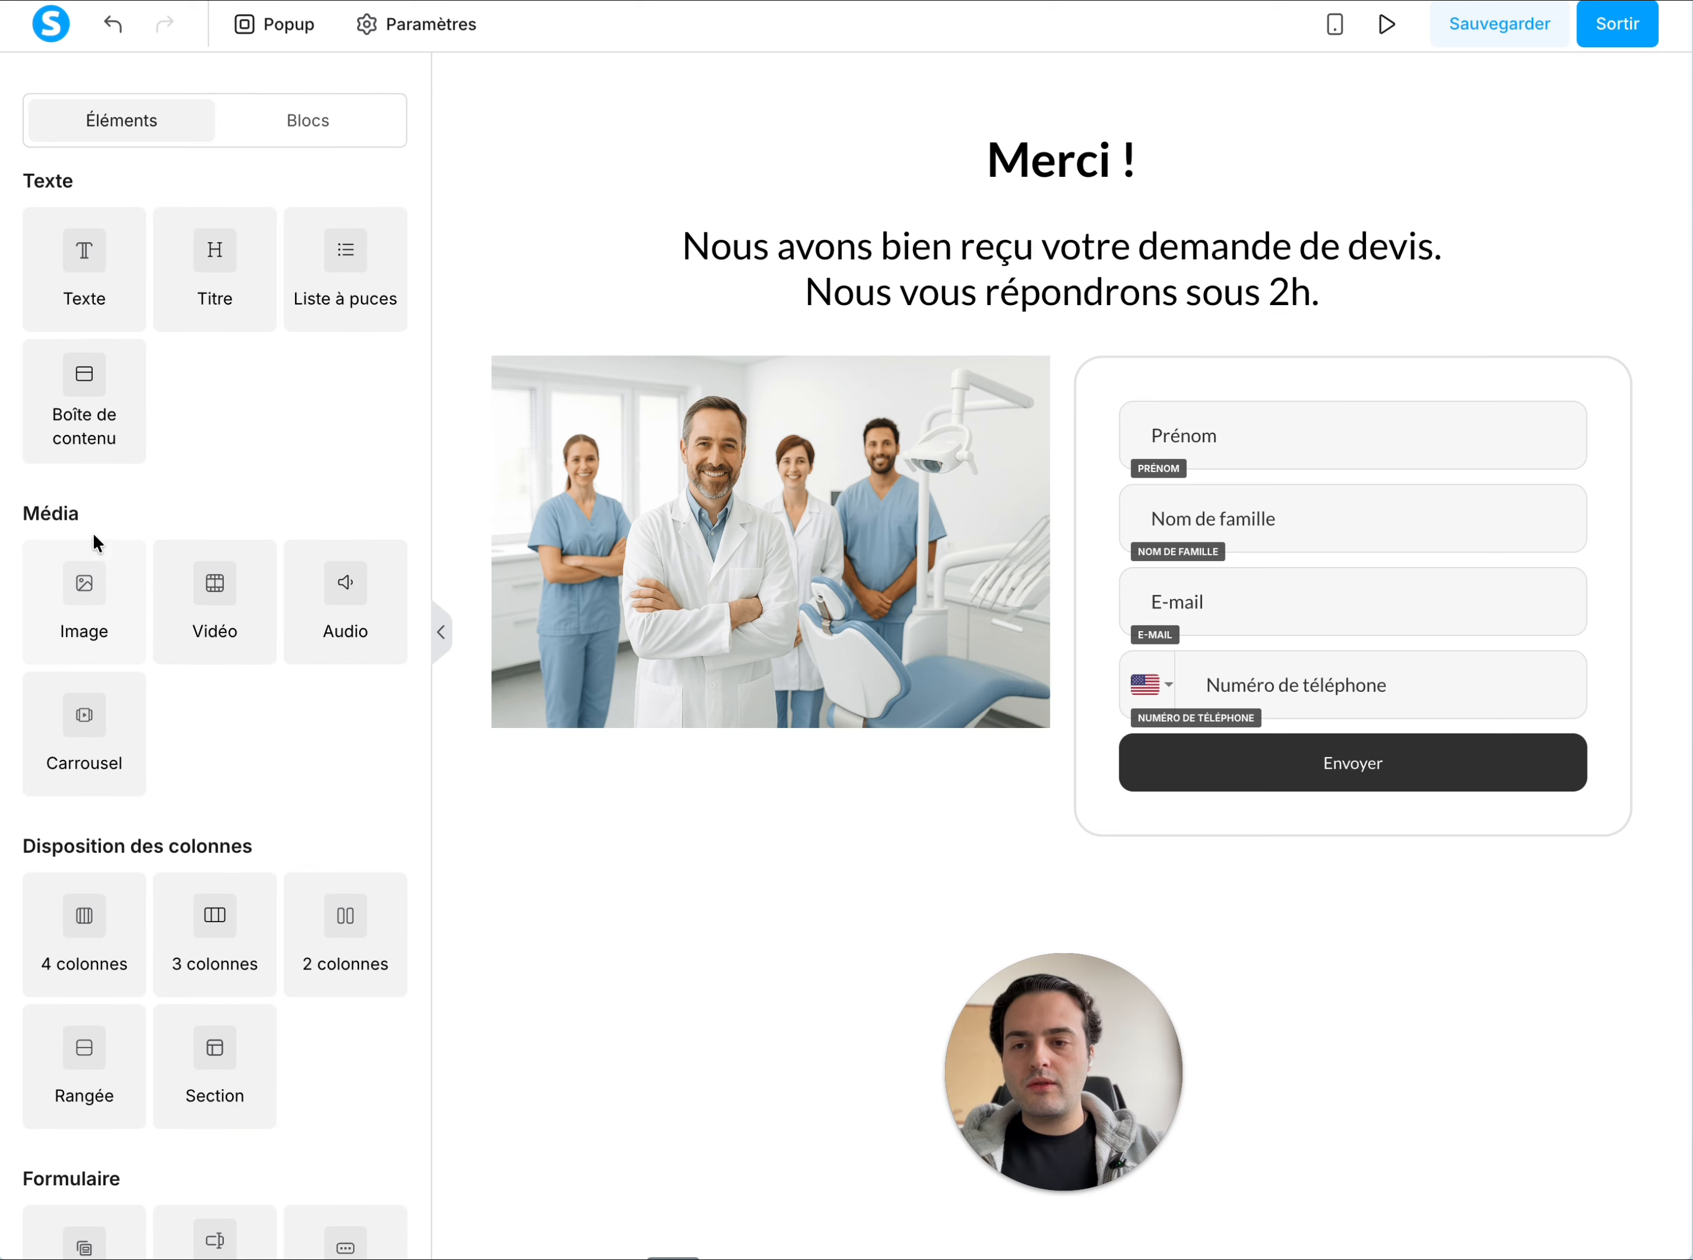
# Add a full-width image element below the existing content and delete the row holding the team photo and the opt-in form
pyautogui.click(646, 1014)
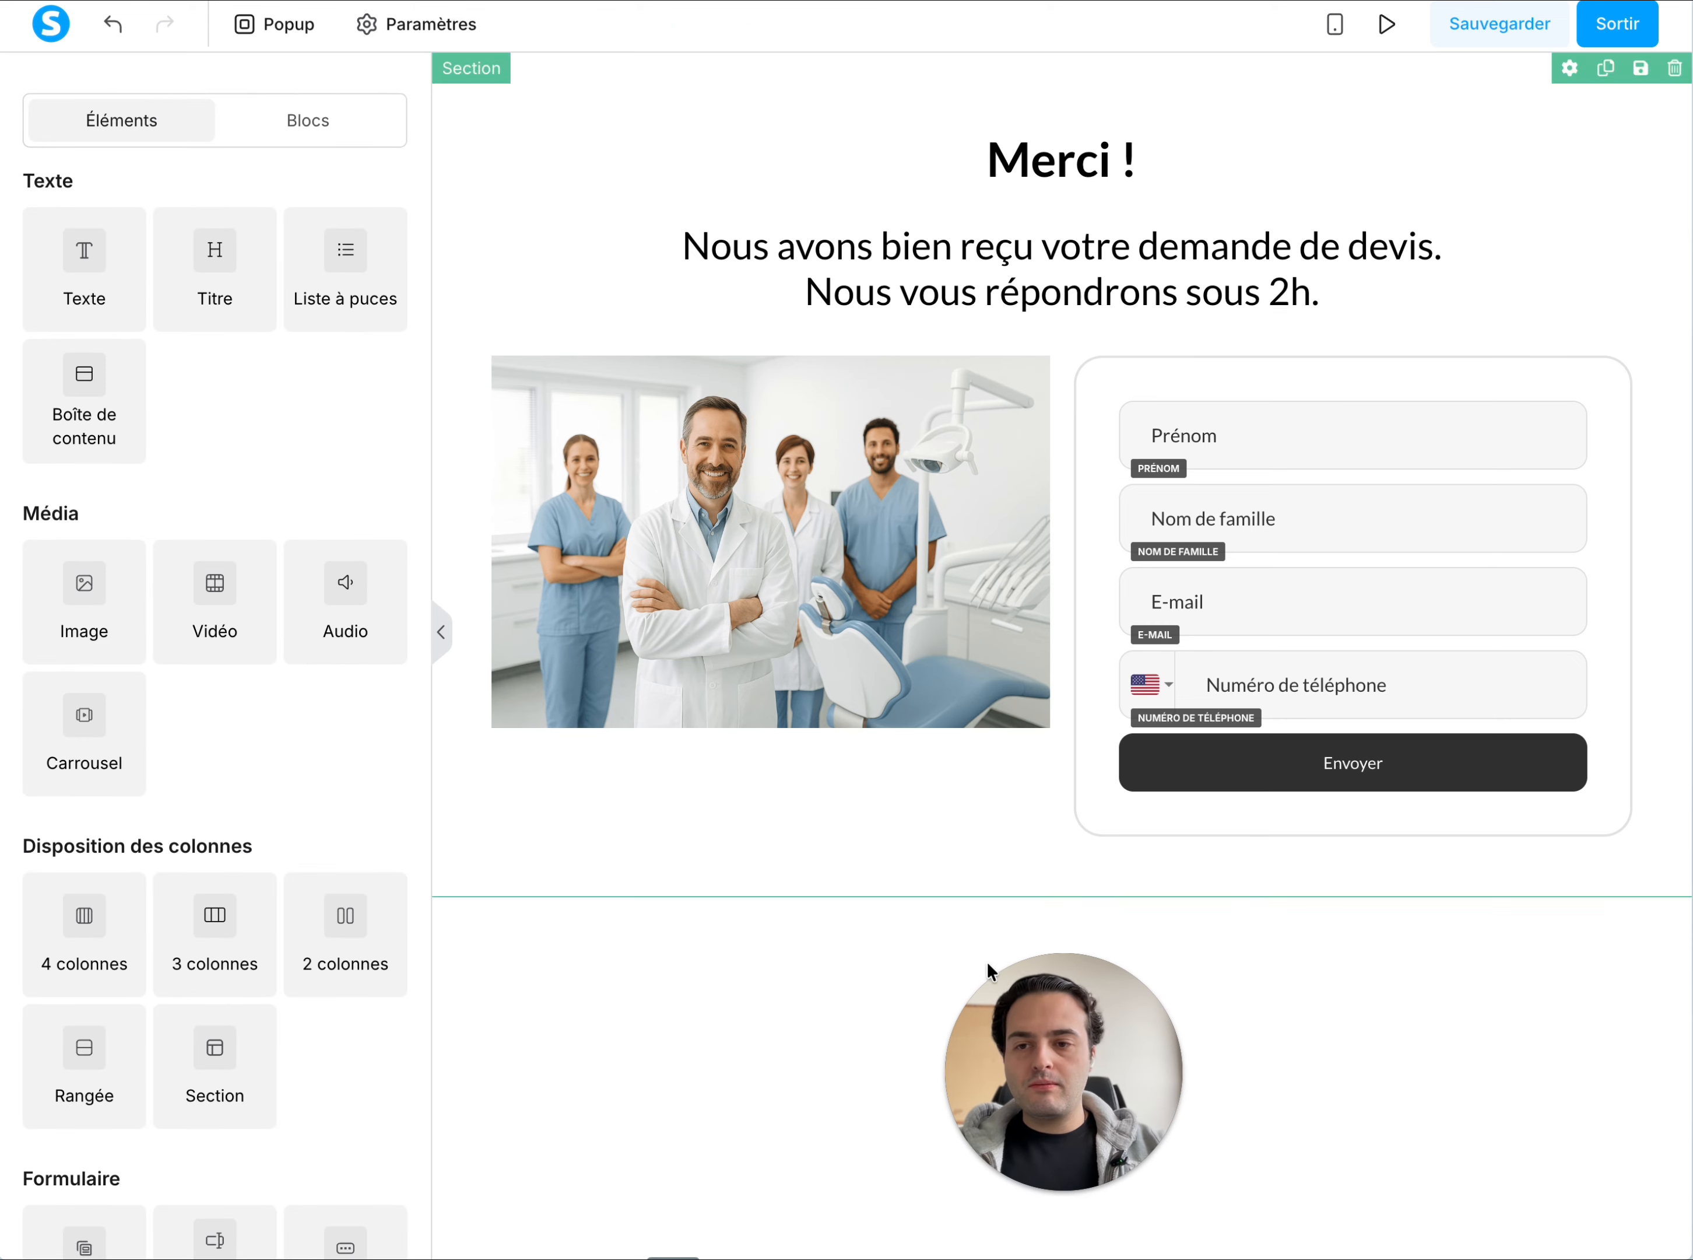
pyautogui.moveTo(103, 591); pyautogui.dragTo(915, 849)
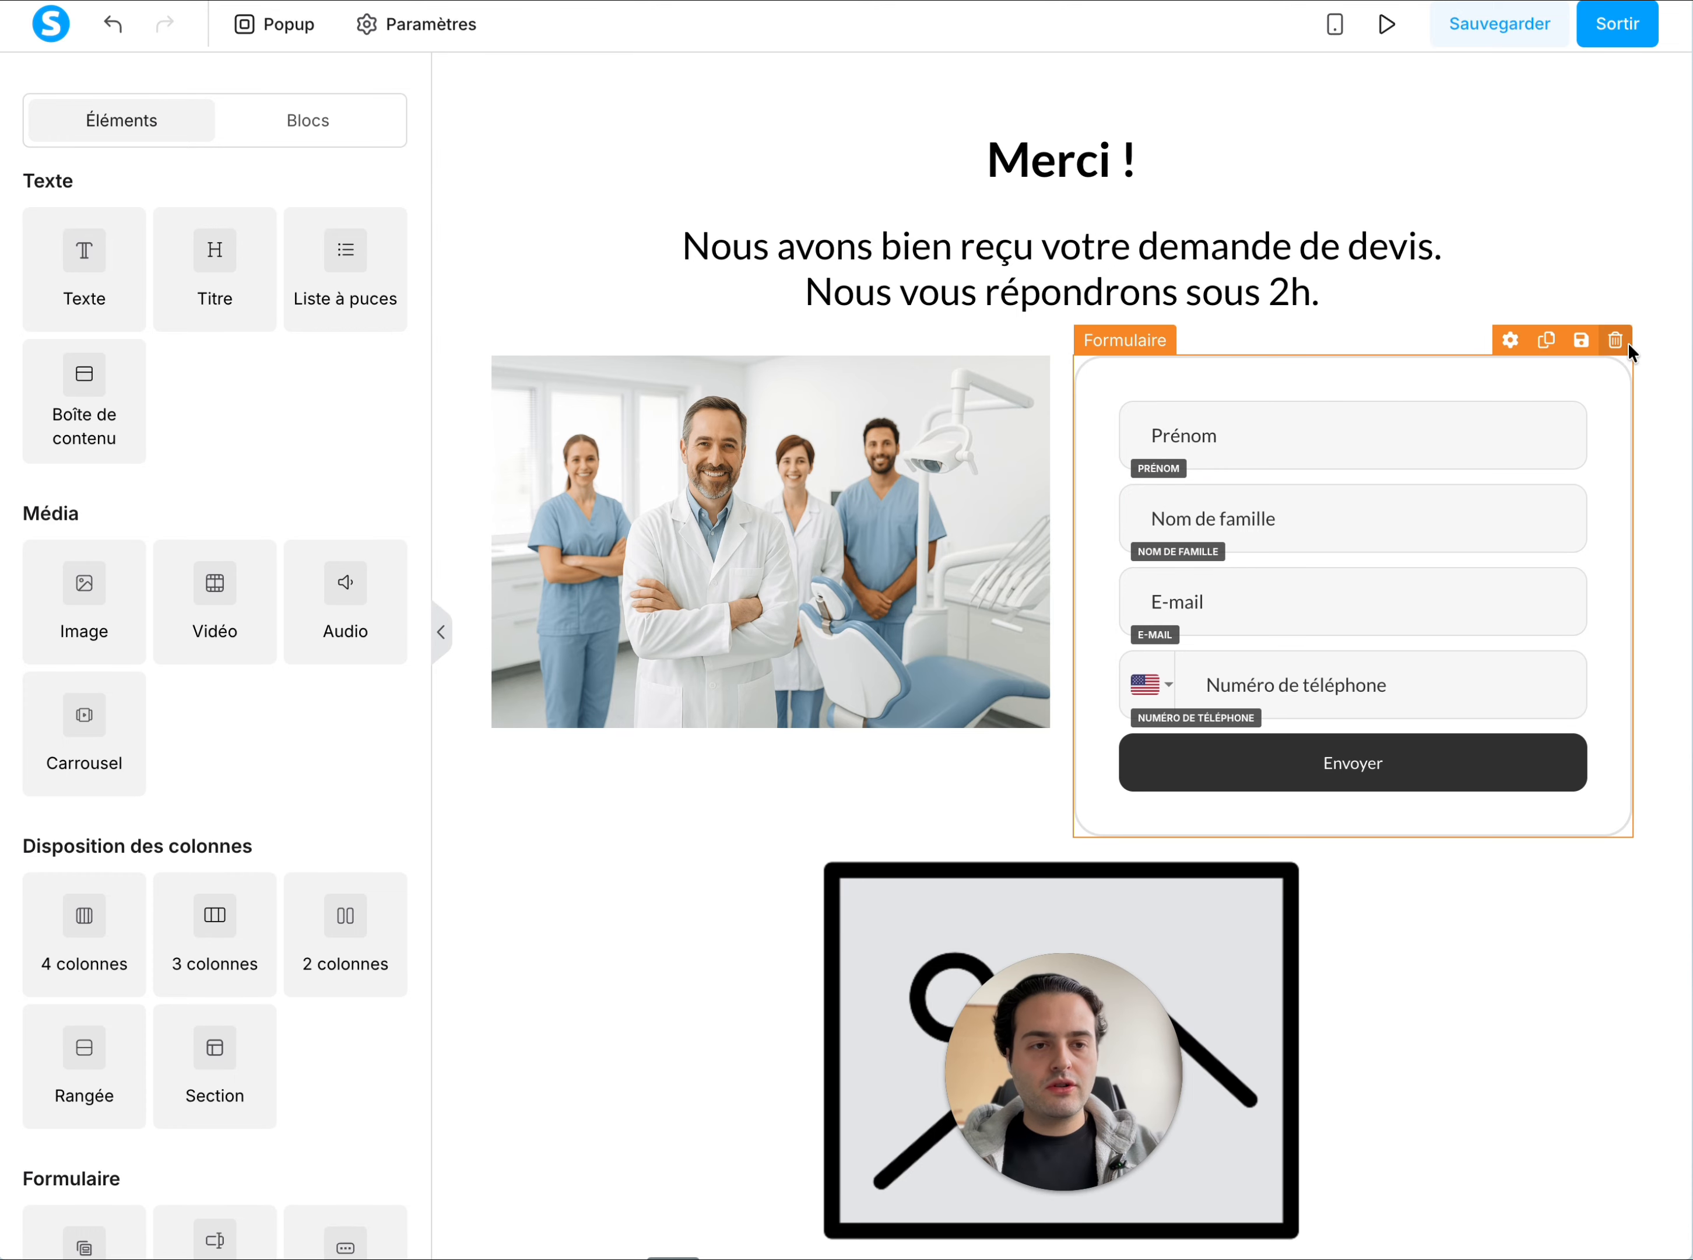
pyautogui.click(1628, 329)
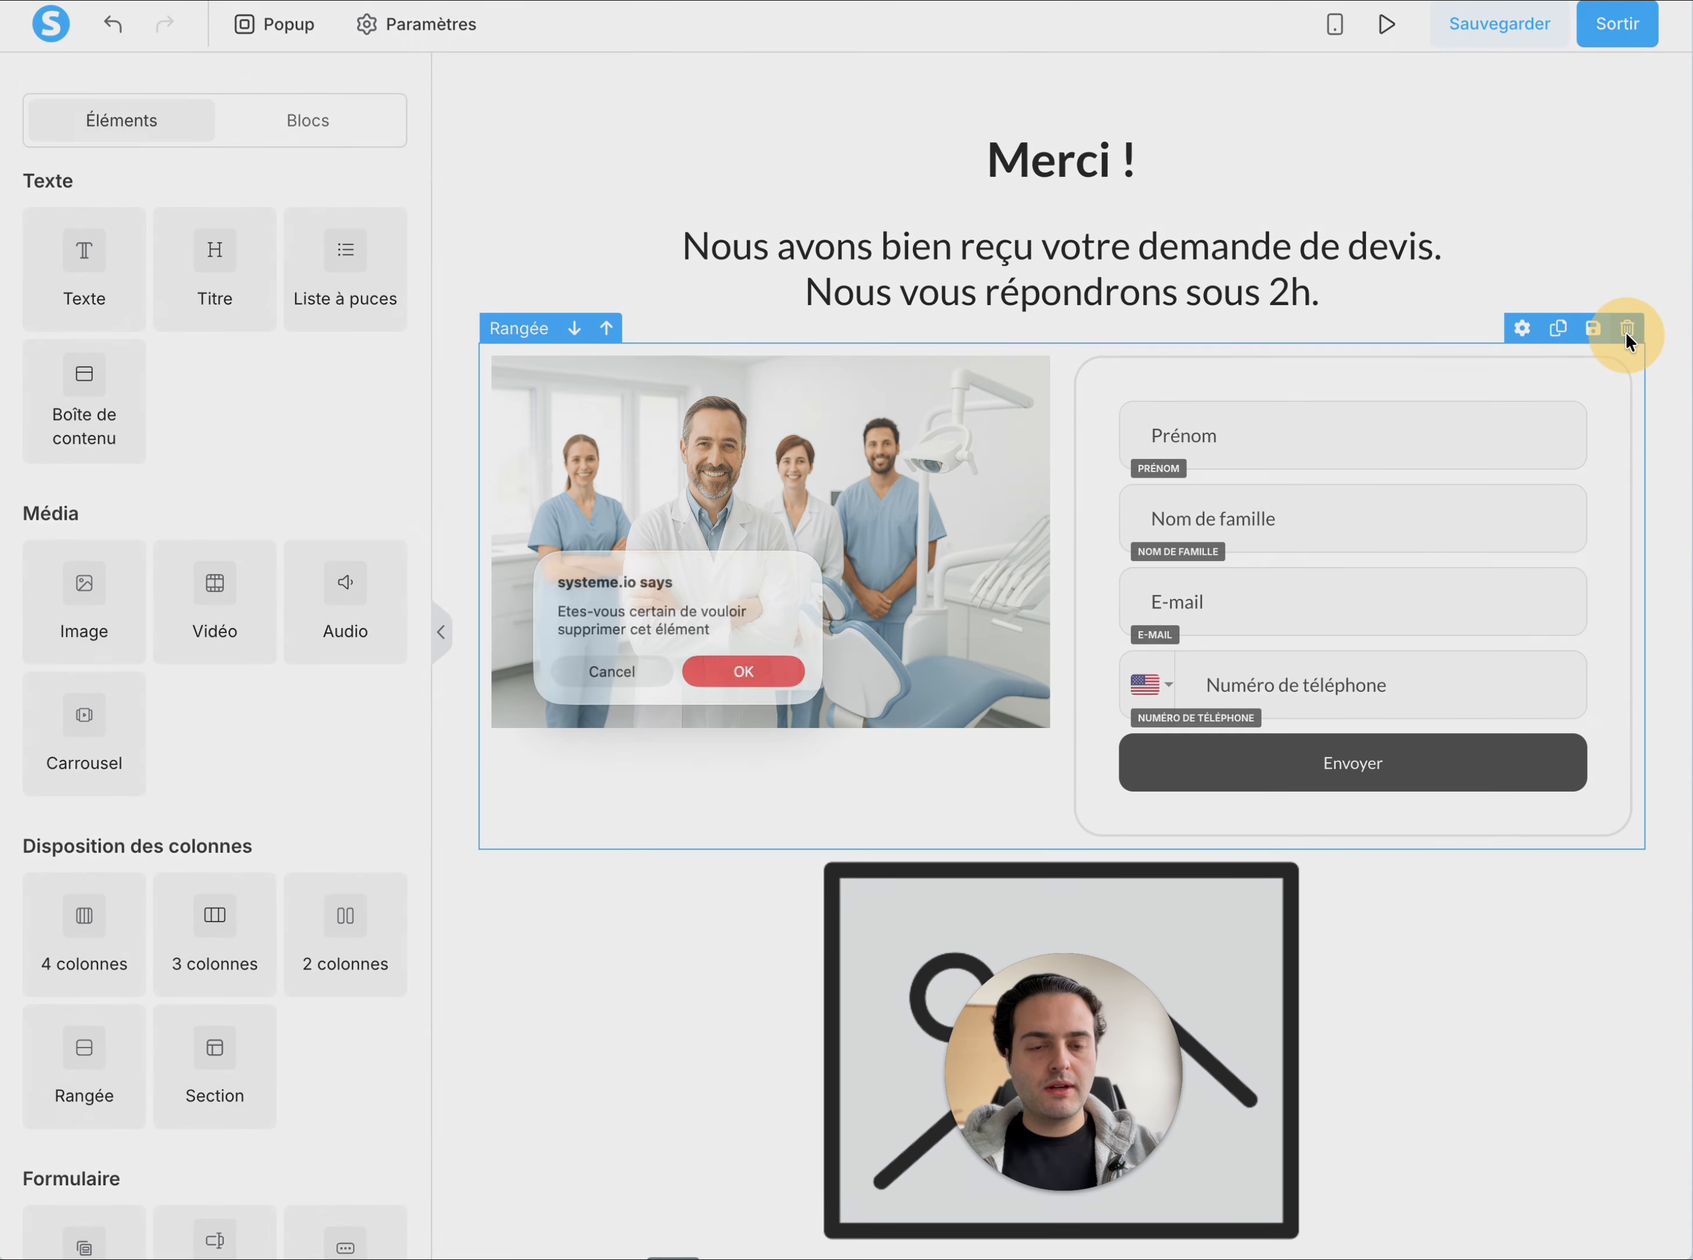
pyautogui.click(758, 677)
# Fill the new image placeholder with the uploaded image.png showing the dental team behind a white-coated dentist with crossed arms
pyautogui.click(995, 526)
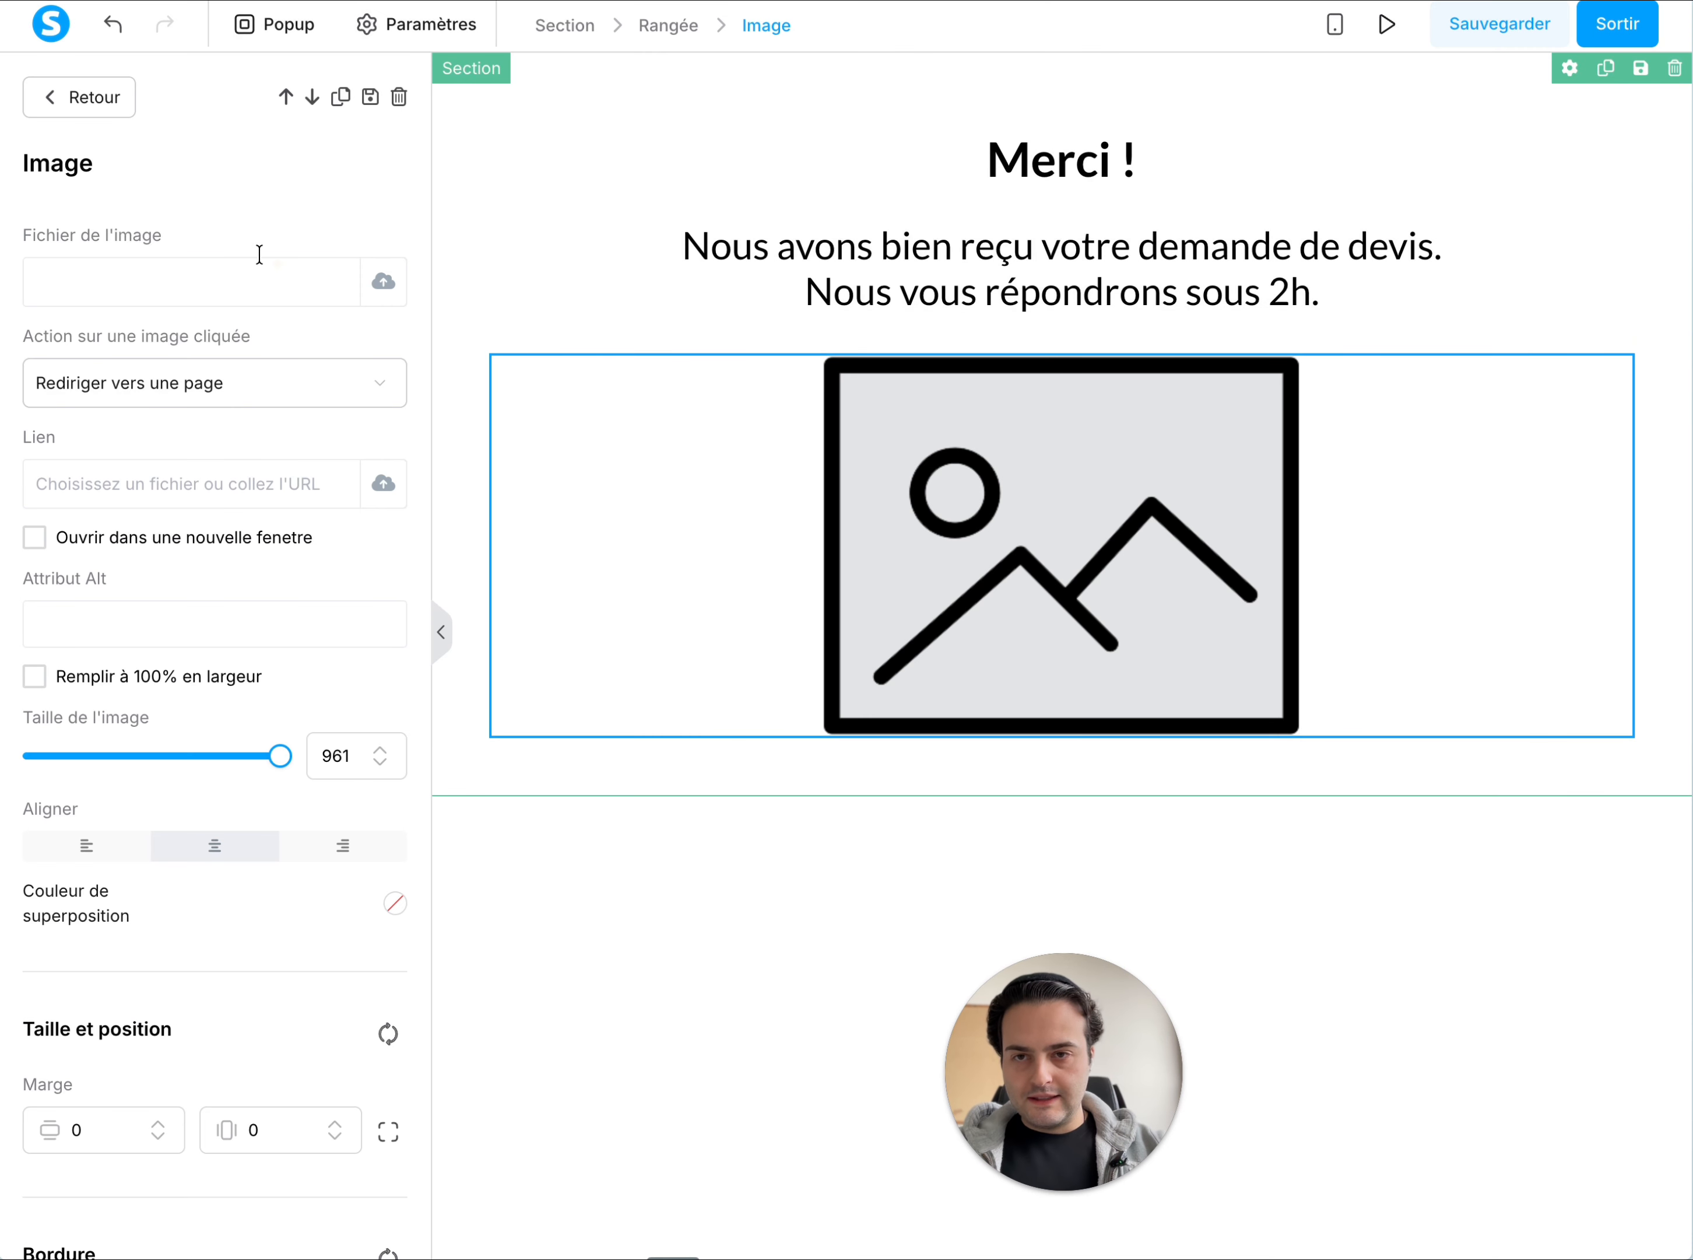
pyautogui.click(398, 268)
pyautogui.click(688, 505)
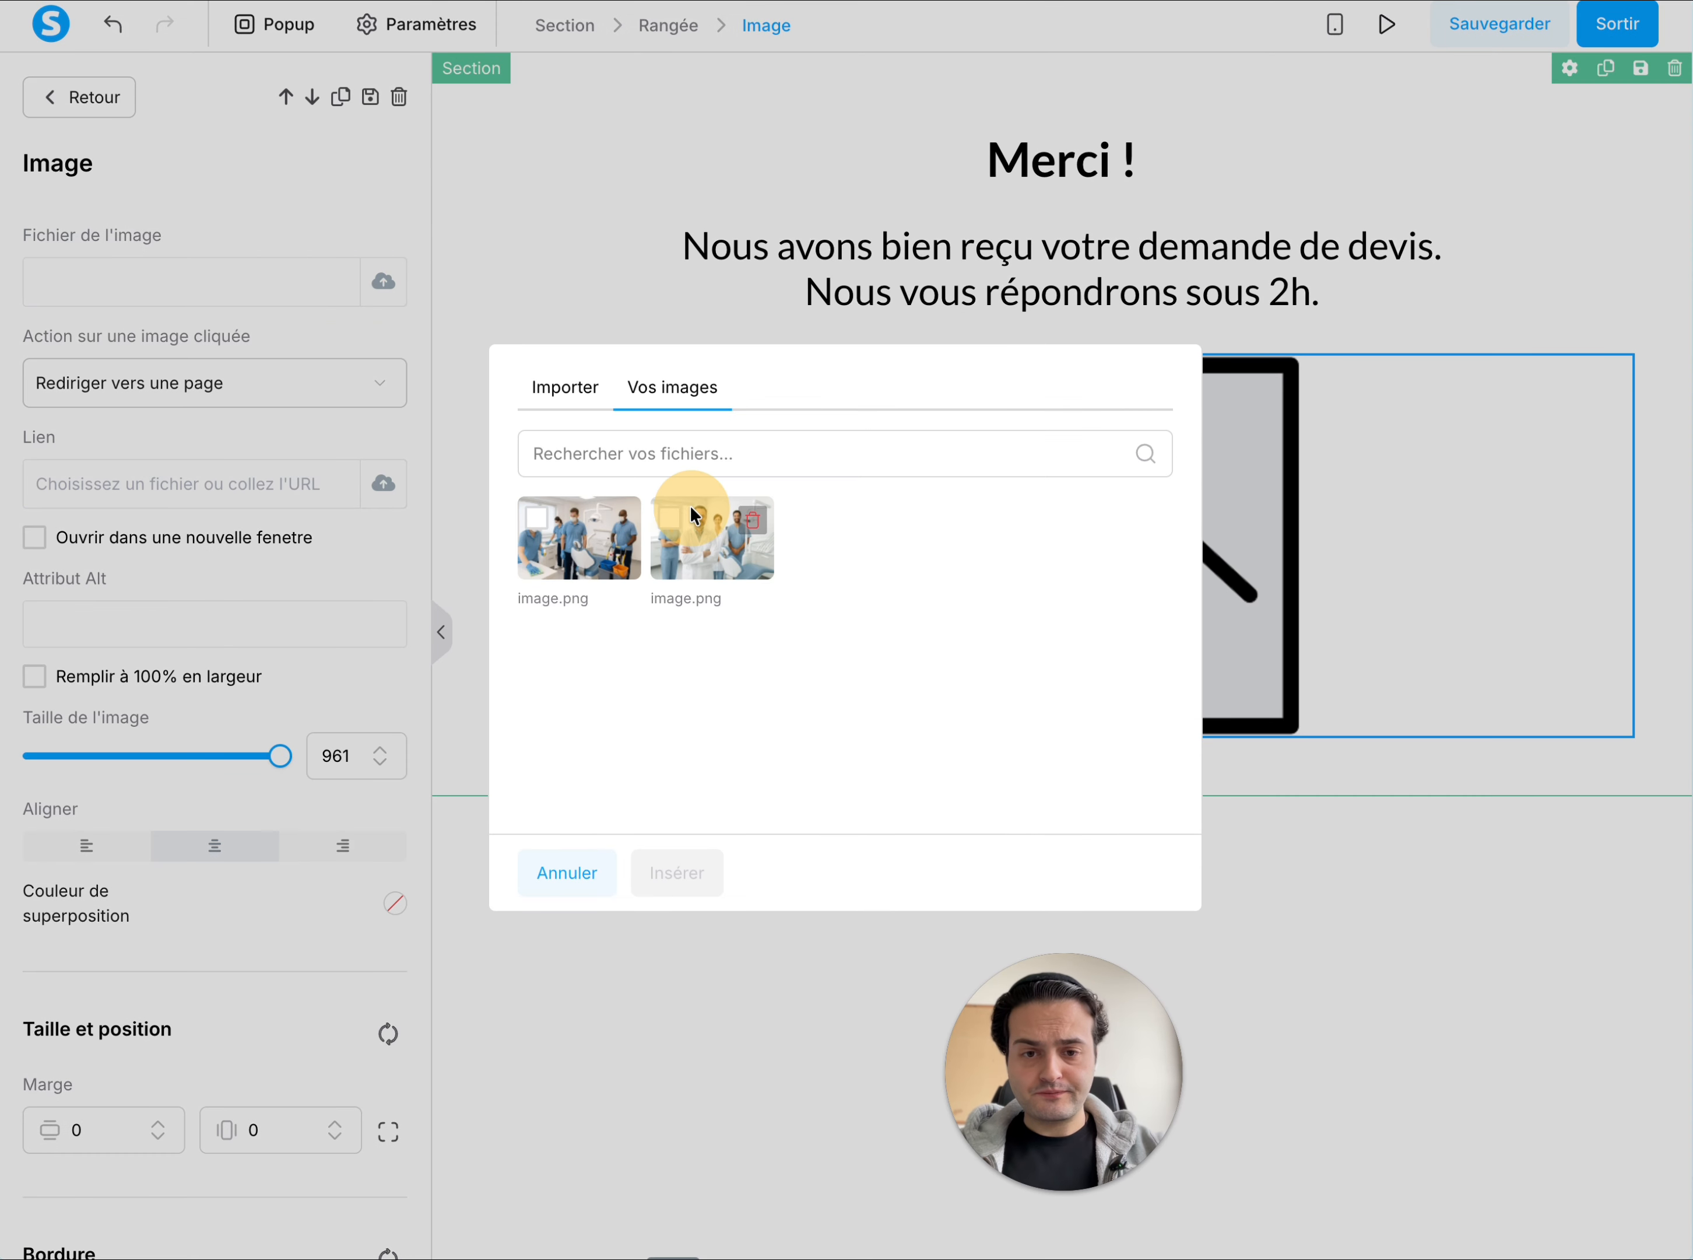
pyautogui.click(681, 520)
pyautogui.click(697, 886)
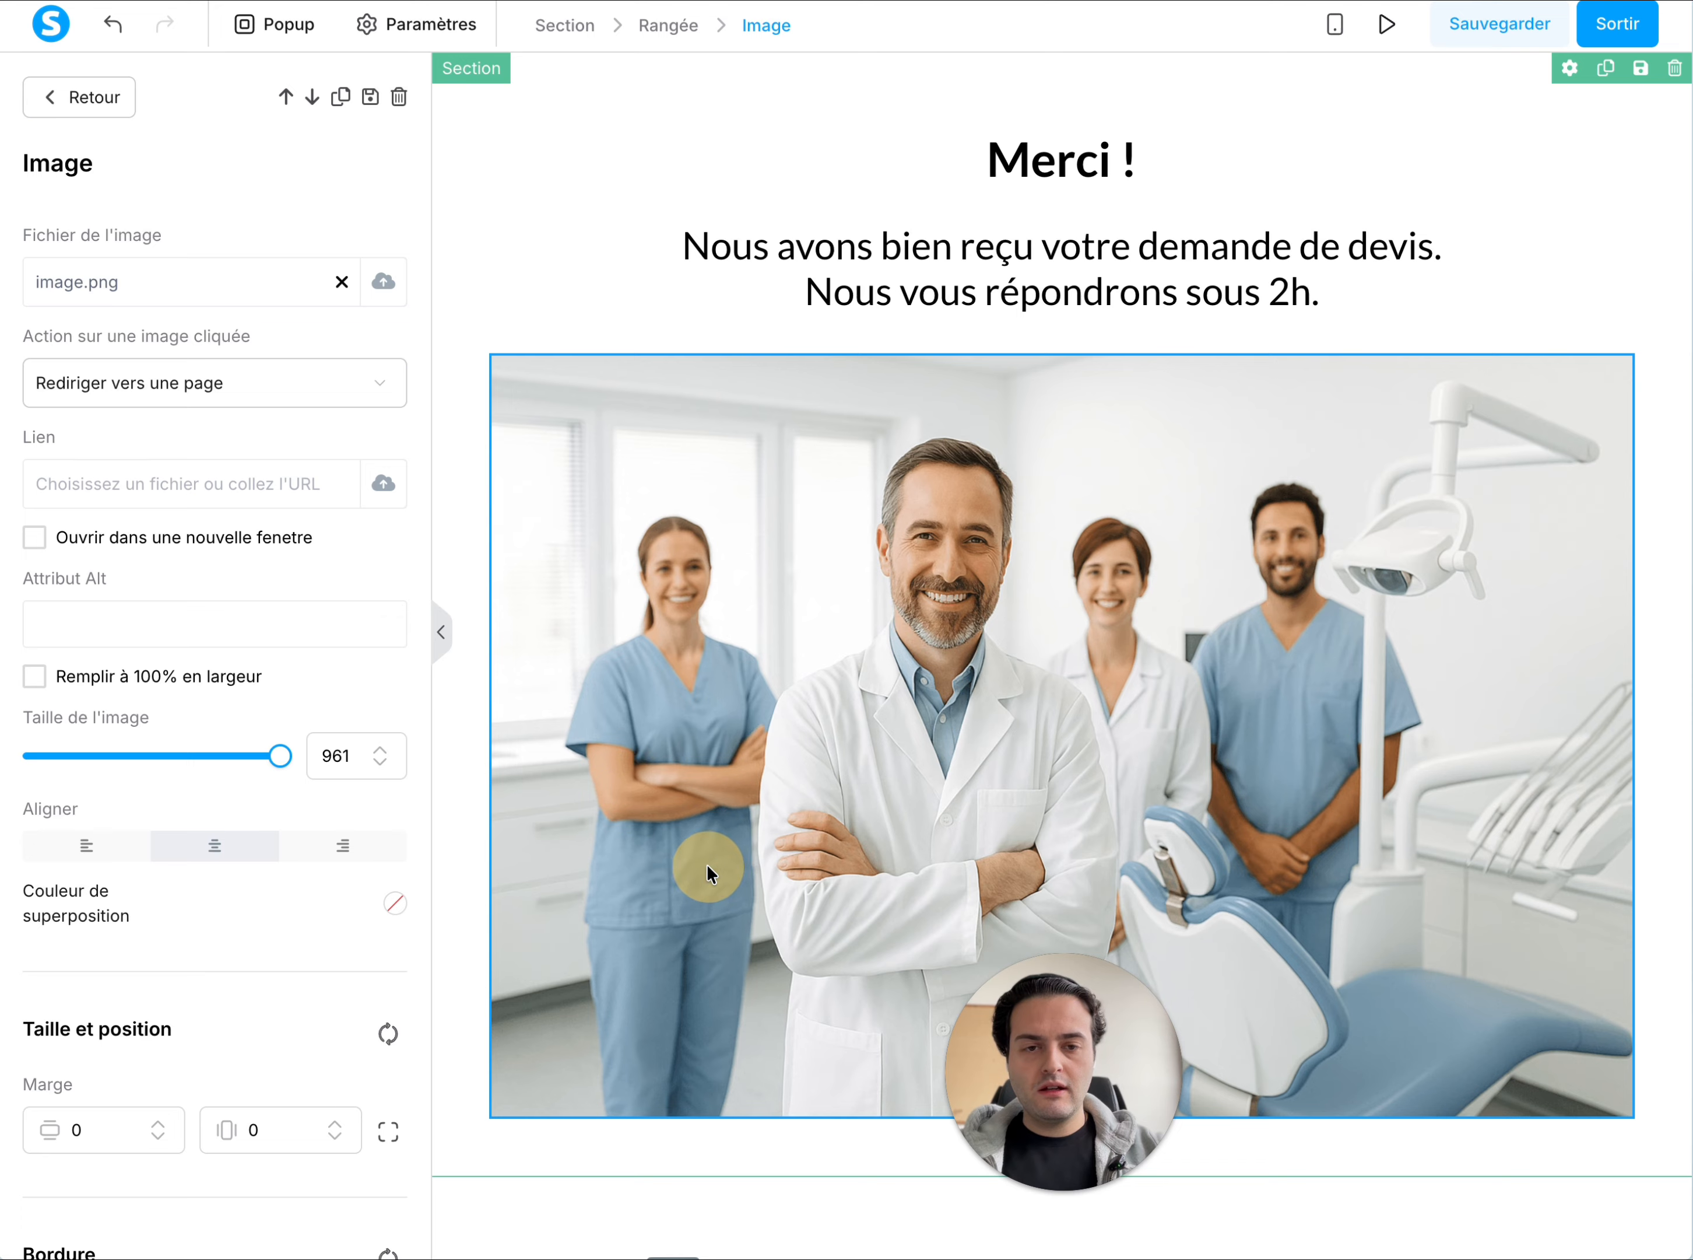
# Shrink the team image to well under half the row's width and save the Merci page
pyautogui.click(1022, 666)
pyautogui.click(983, 537)
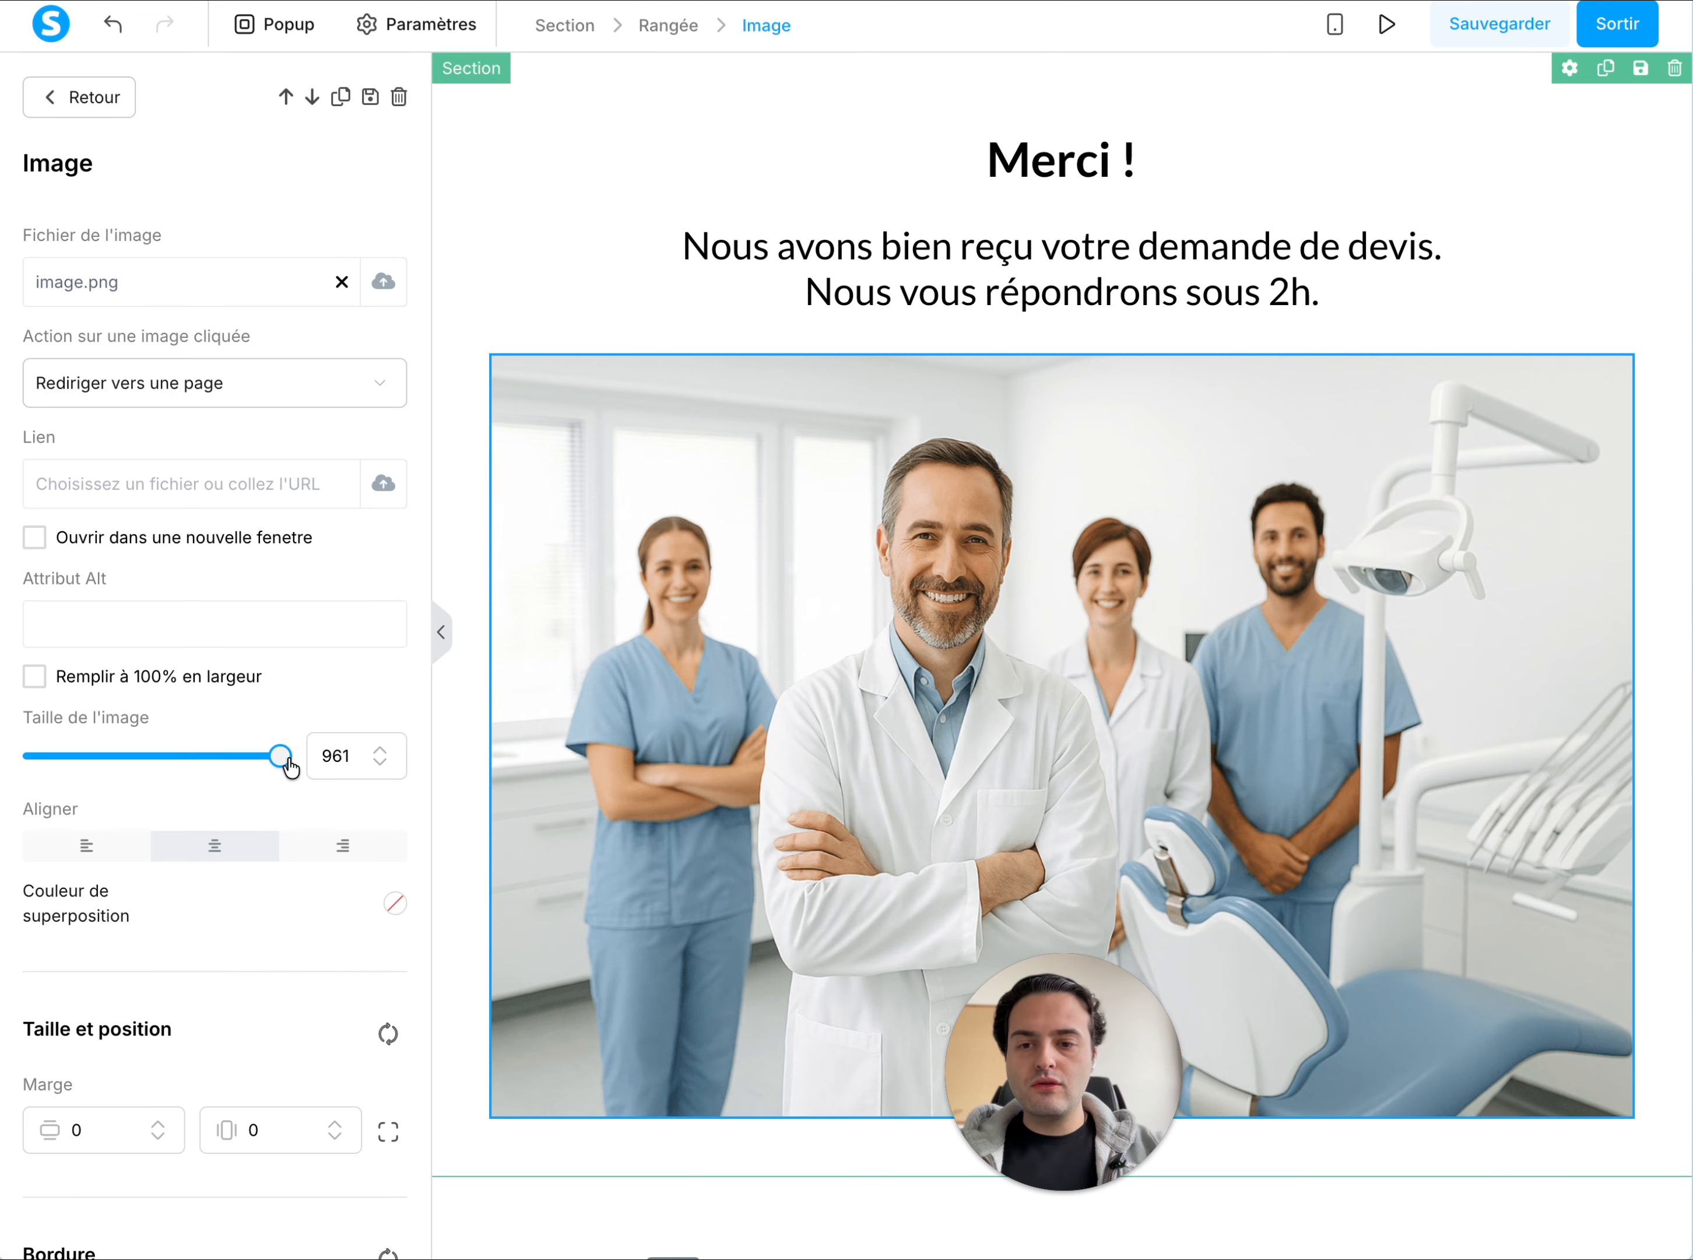
pyautogui.moveTo(282, 763); pyautogui.dragTo(132, 763)
pyautogui.click(854, 839)
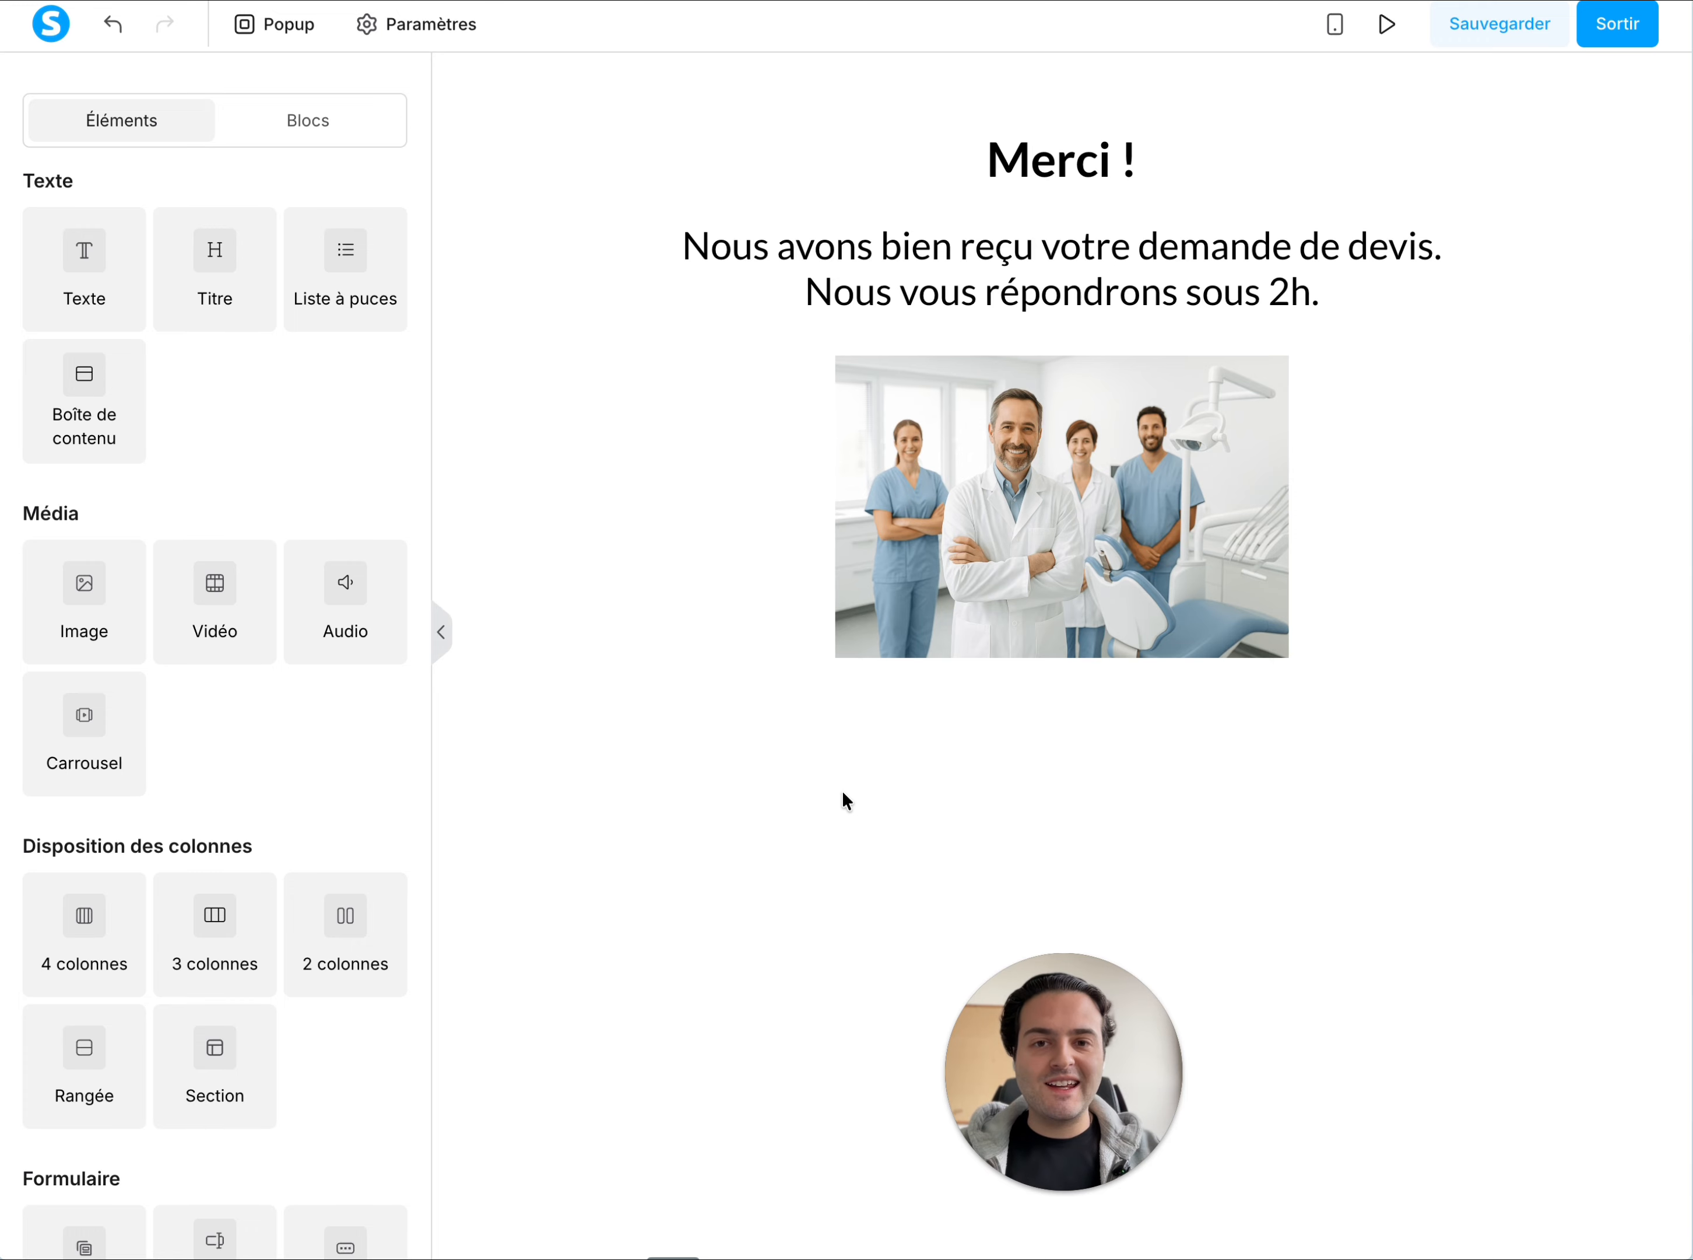
pyautogui.click(1503, 27)
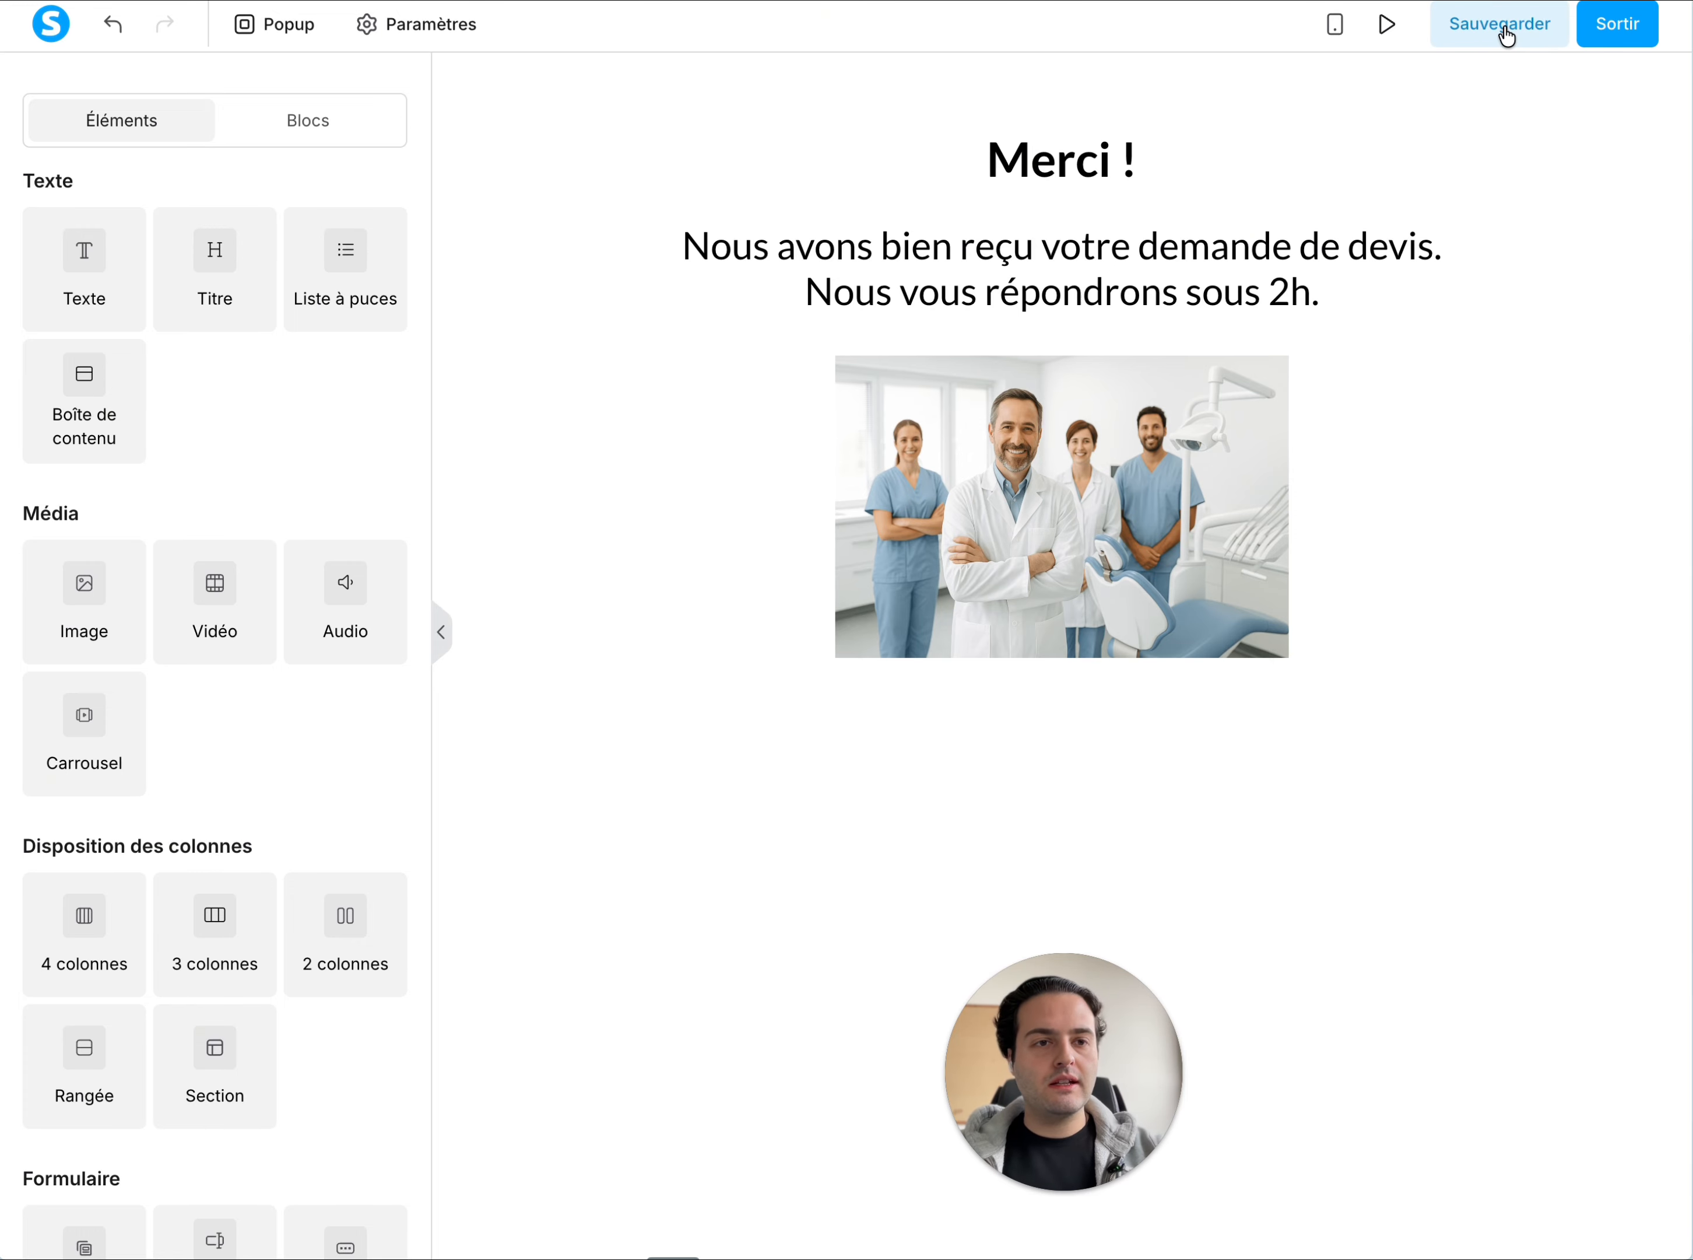
# Leave the Merci page editor and select the Accueil step of the funnel
pyautogui.click(1613, 31)
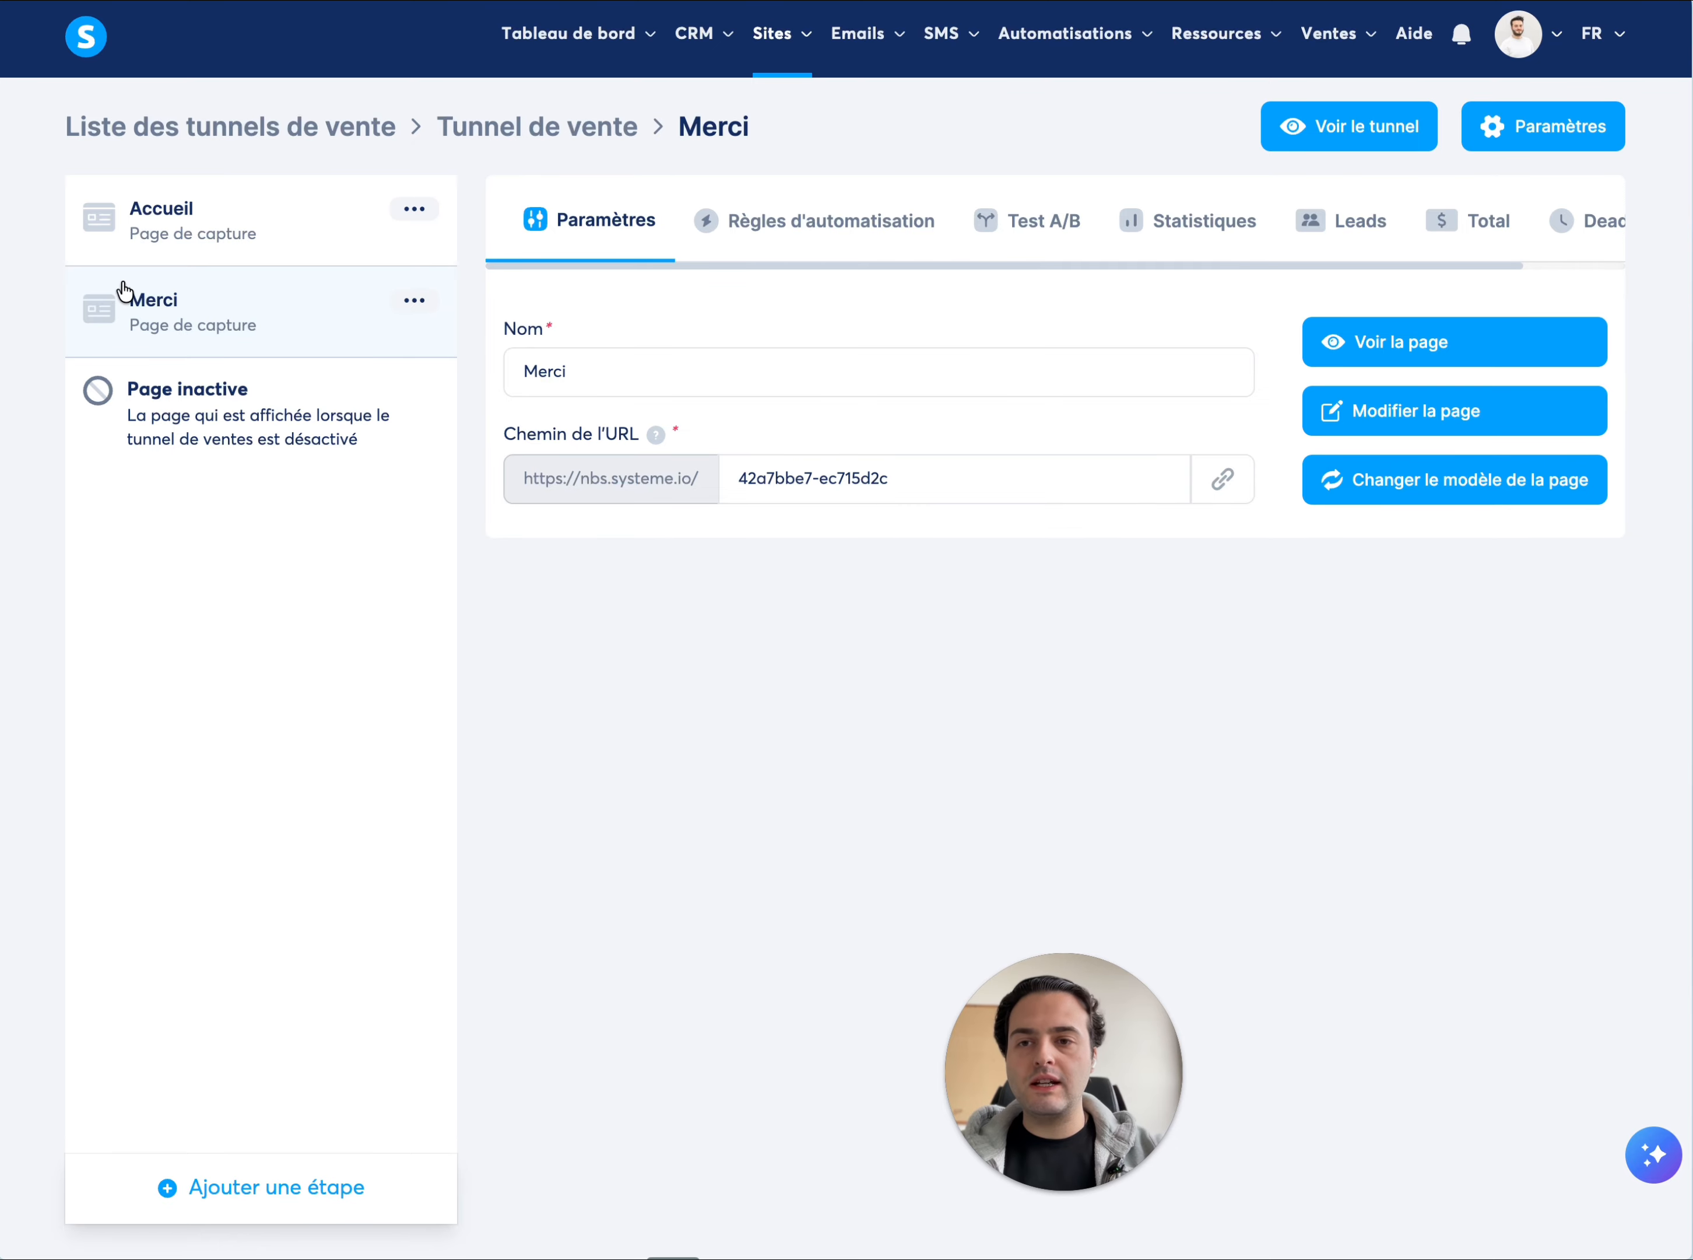
pyautogui.click(178, 224)
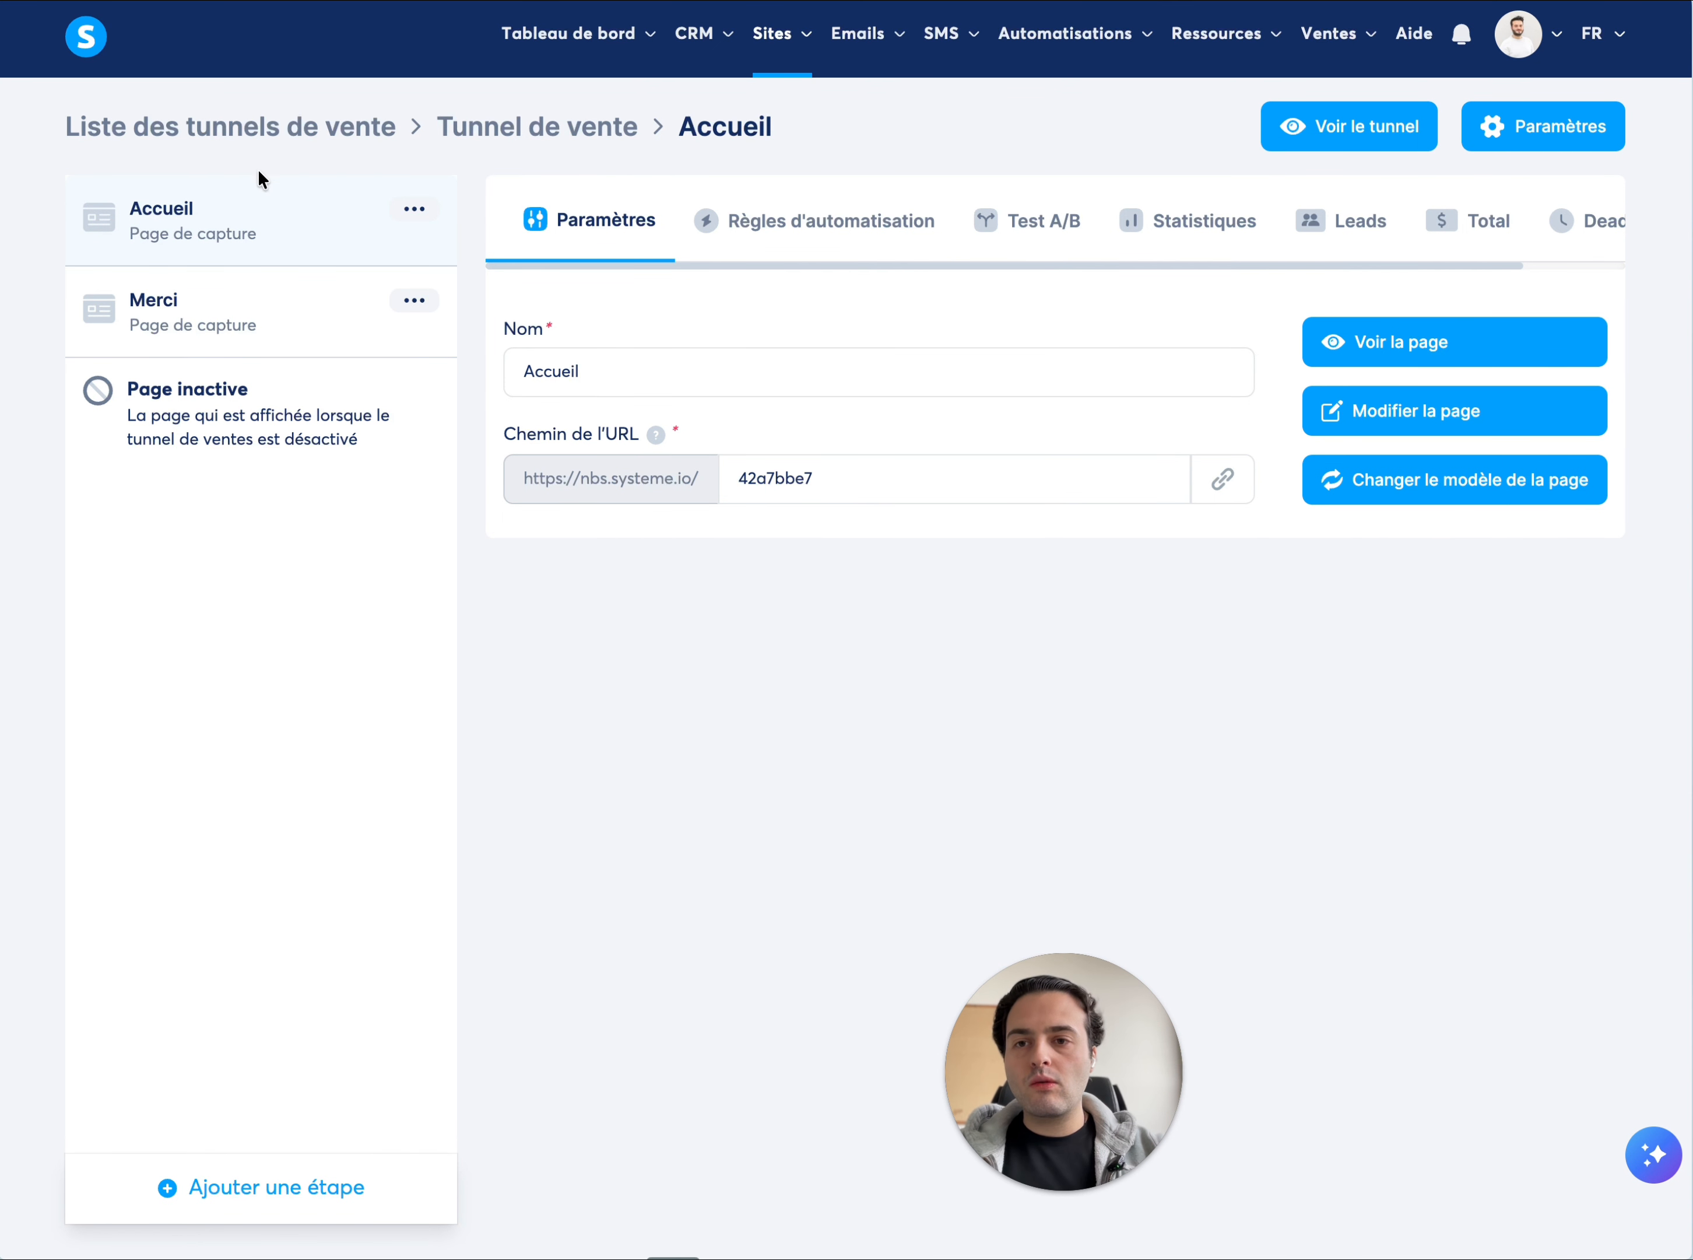
pyautogui.click(202, 317)
pyautogui.click(225, 247)
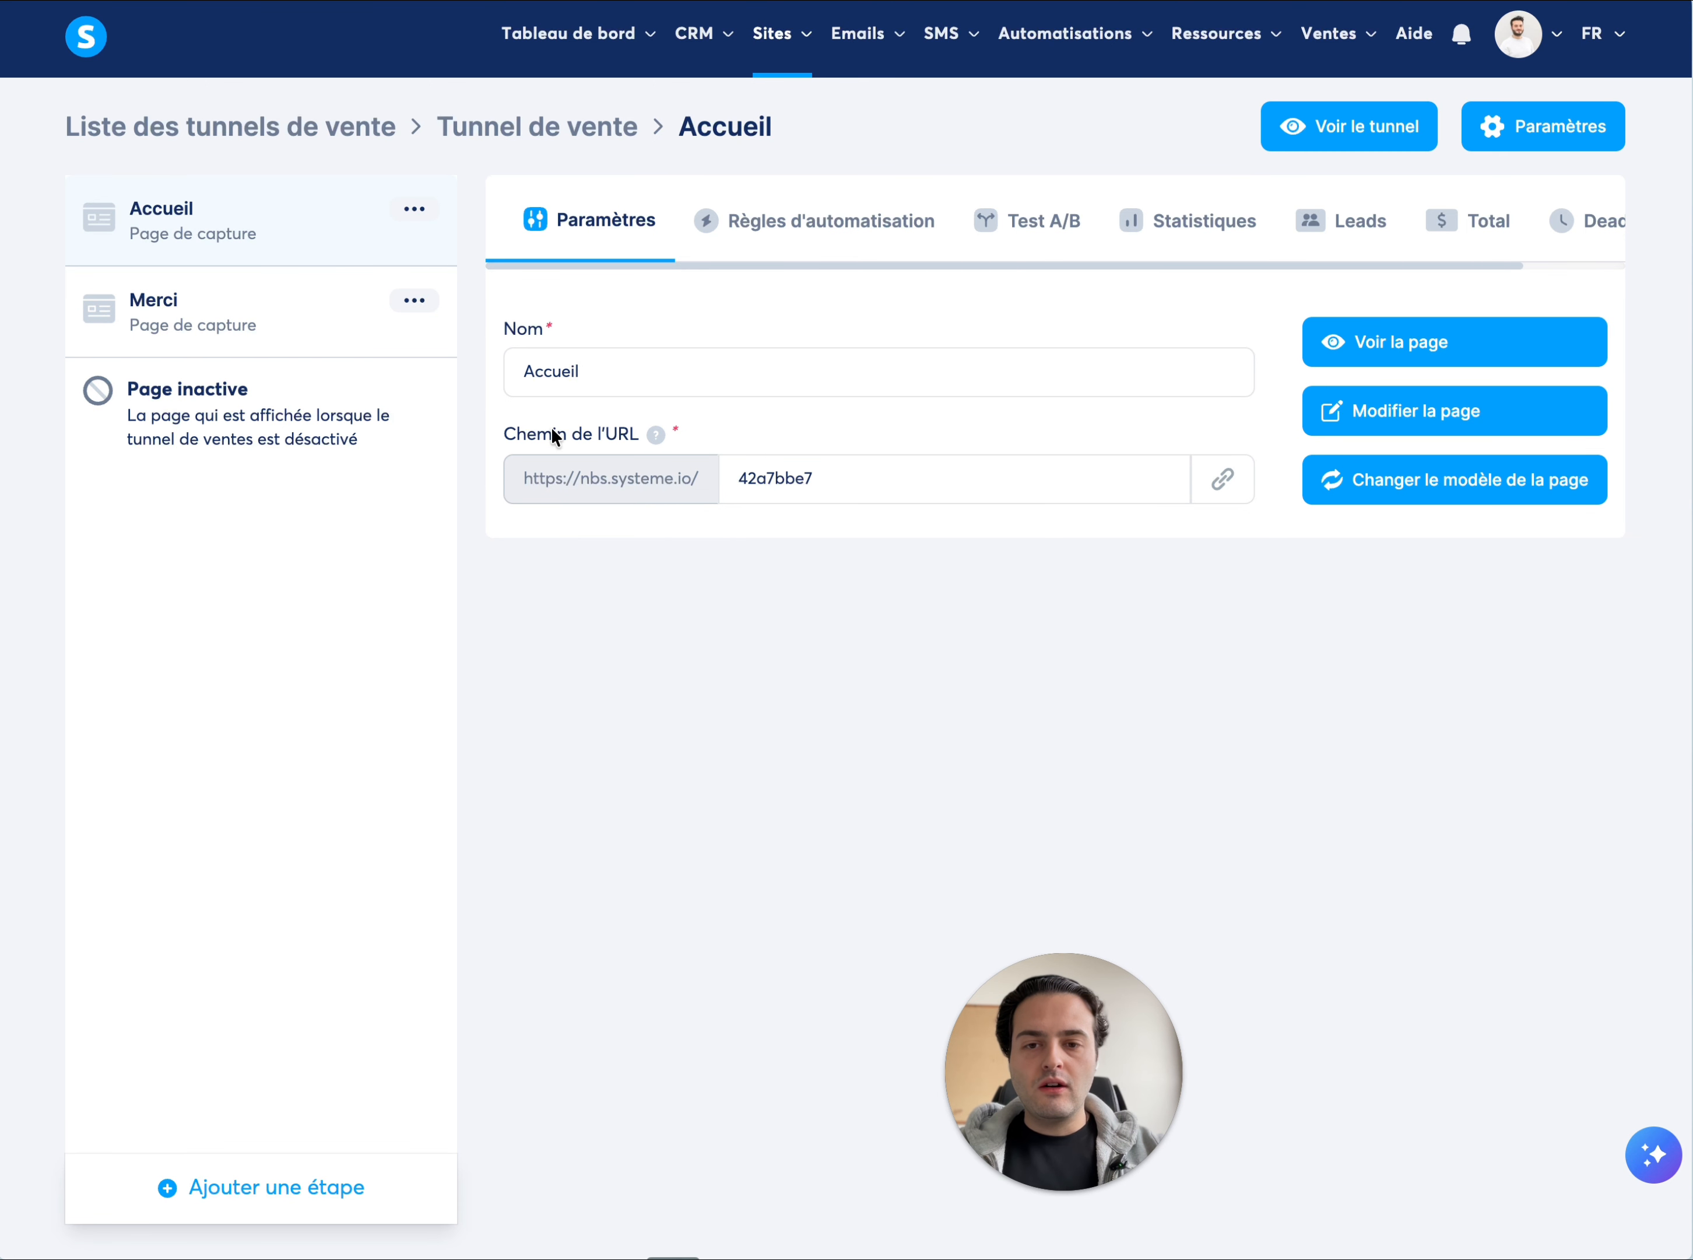
# Copy the Accueil page's URL and open the live page in a new browser tab
pyautogui.click(1224, 479)
pyautogui.click(1224, 481)
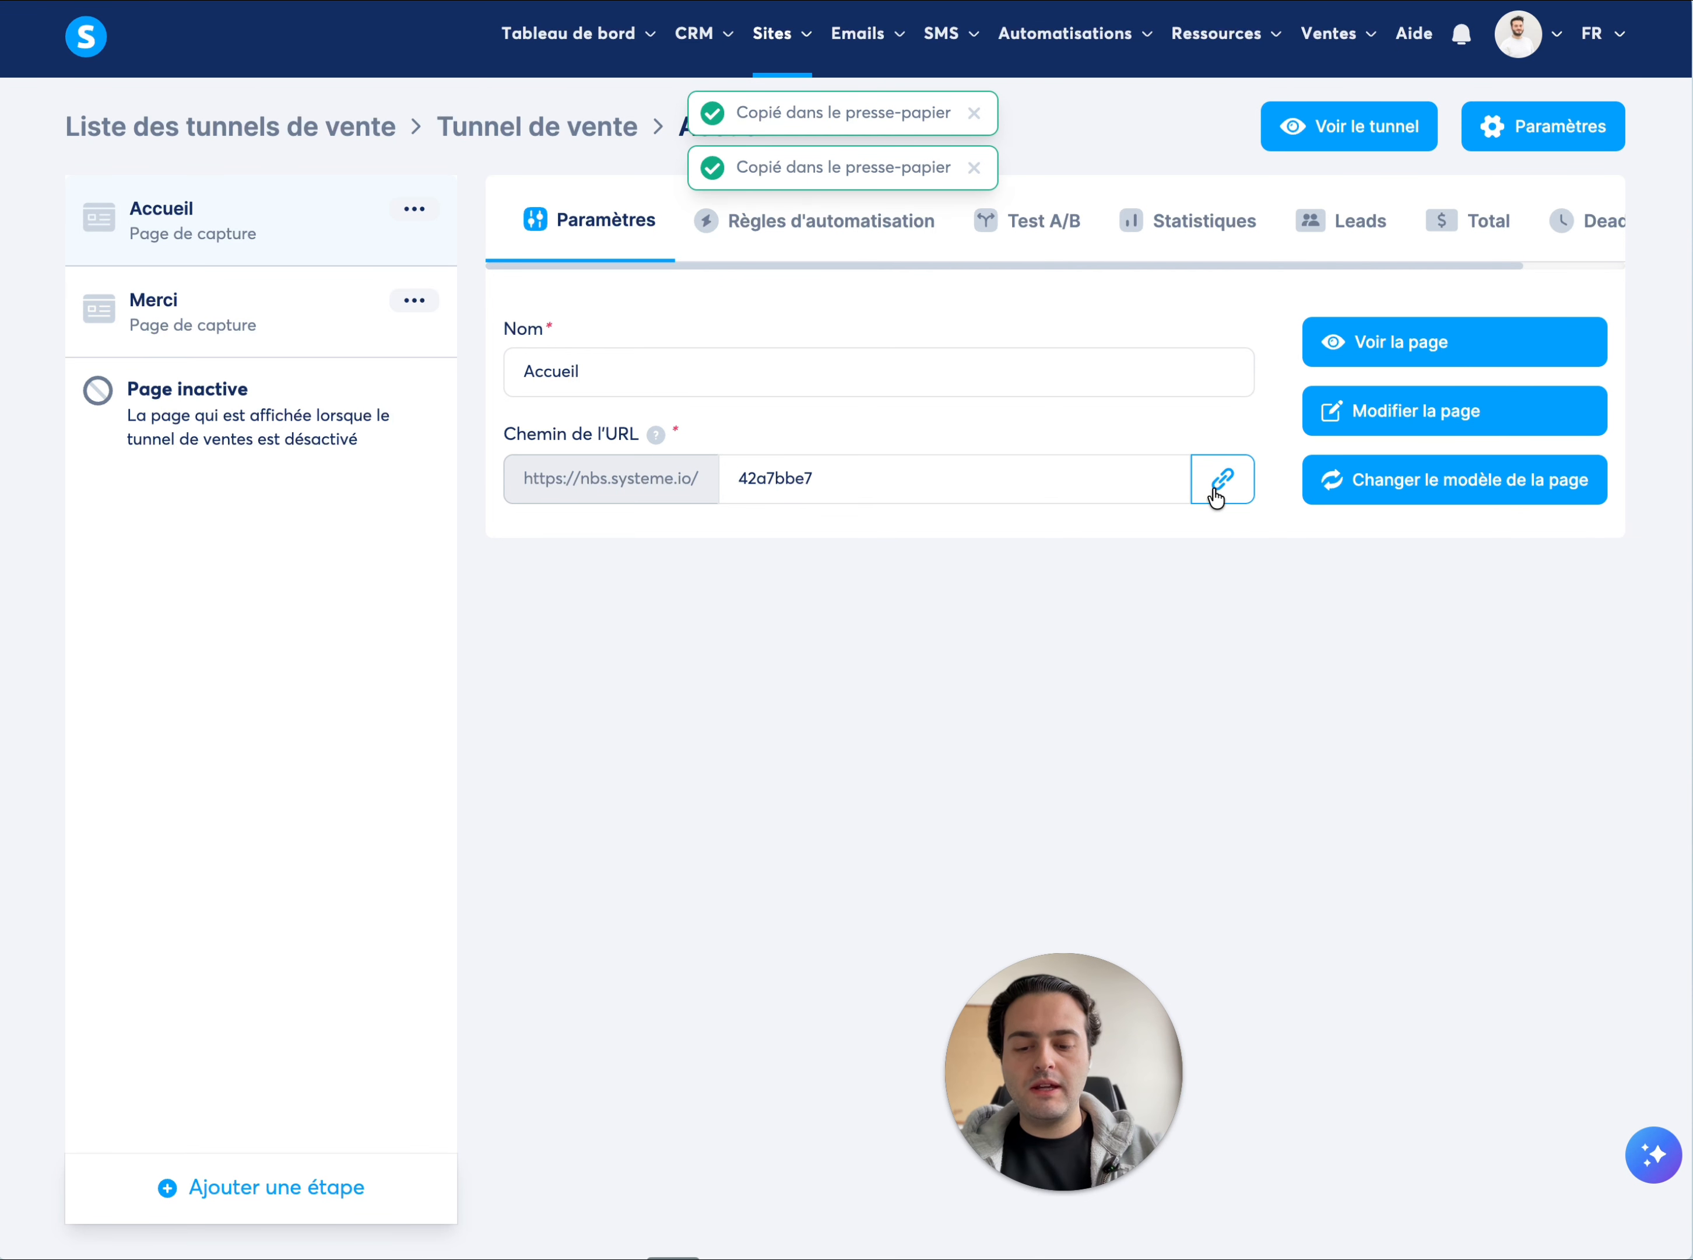
pyautogui.press('super+t')
pyautogui.write('https://nbs.systeme.io/42a7bbe7')
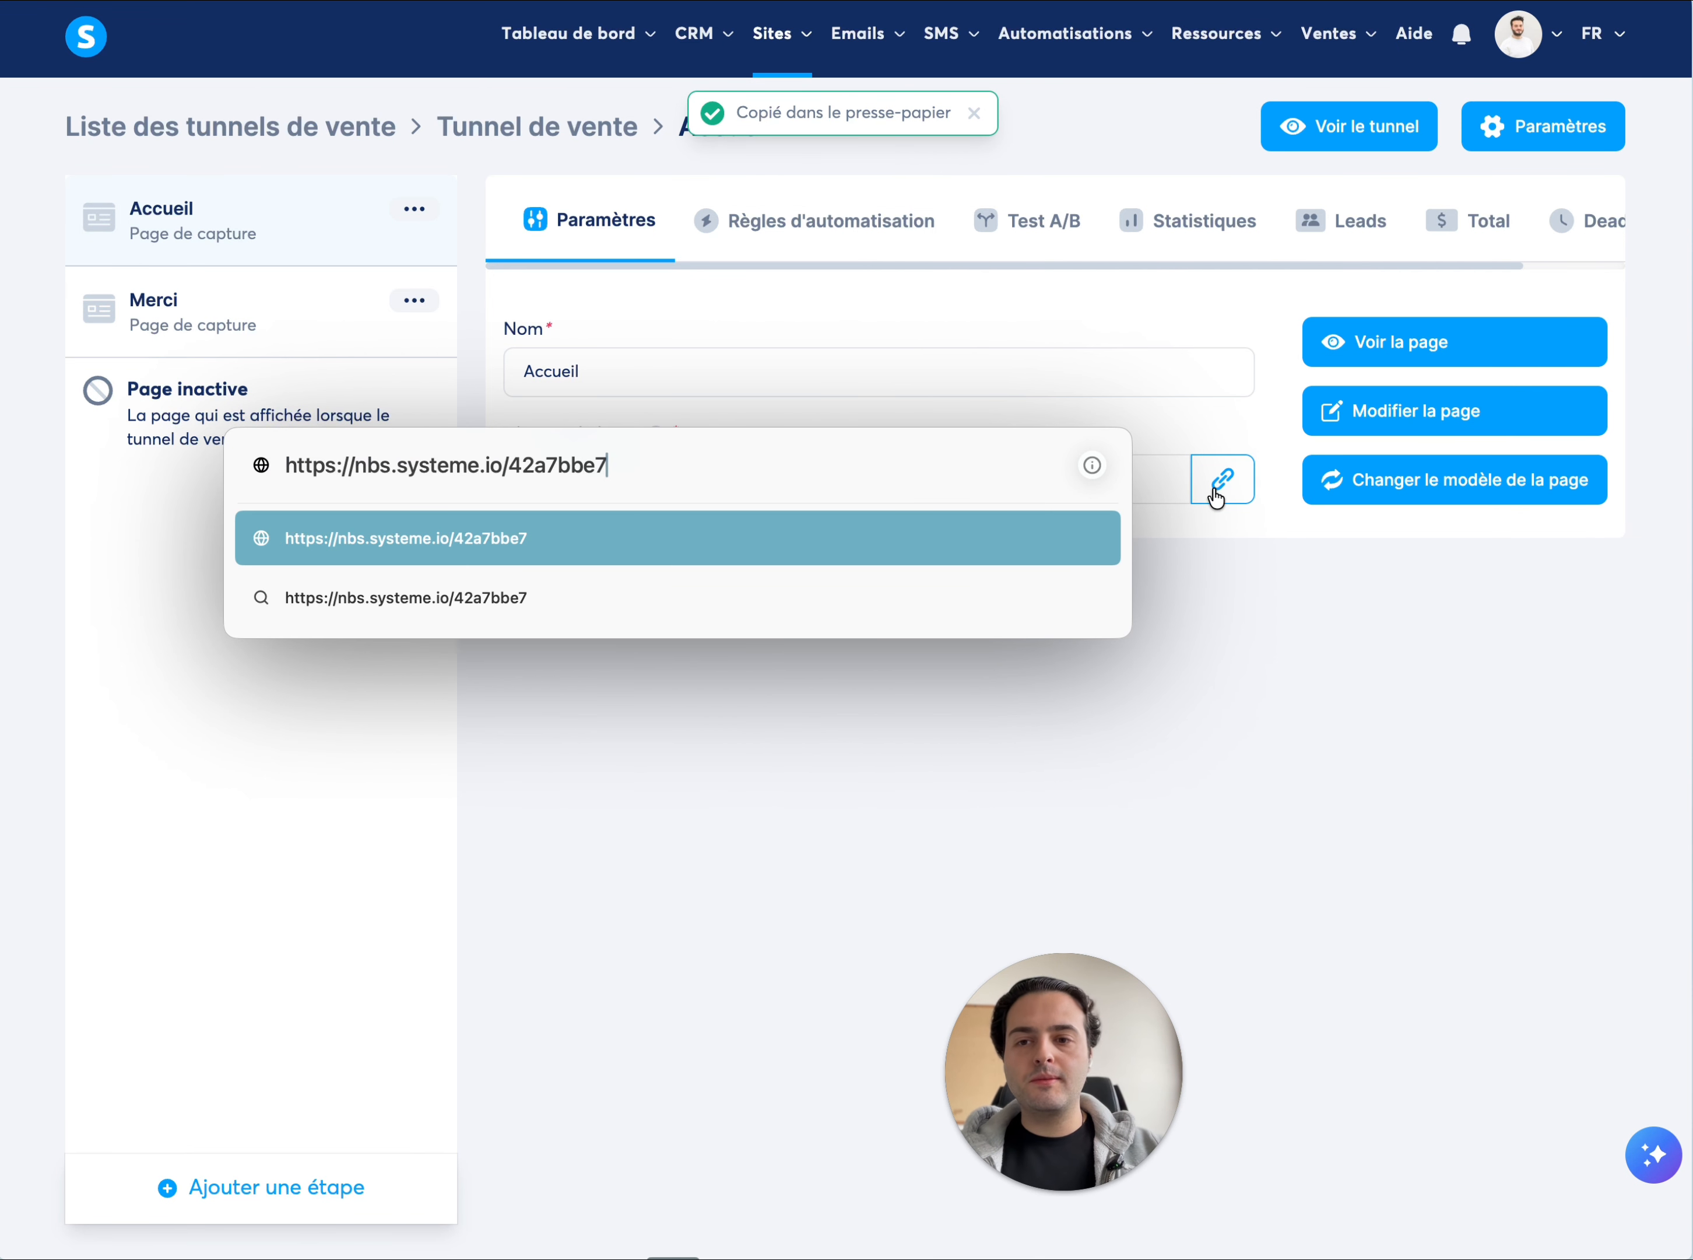
pyautogui.press('Return')
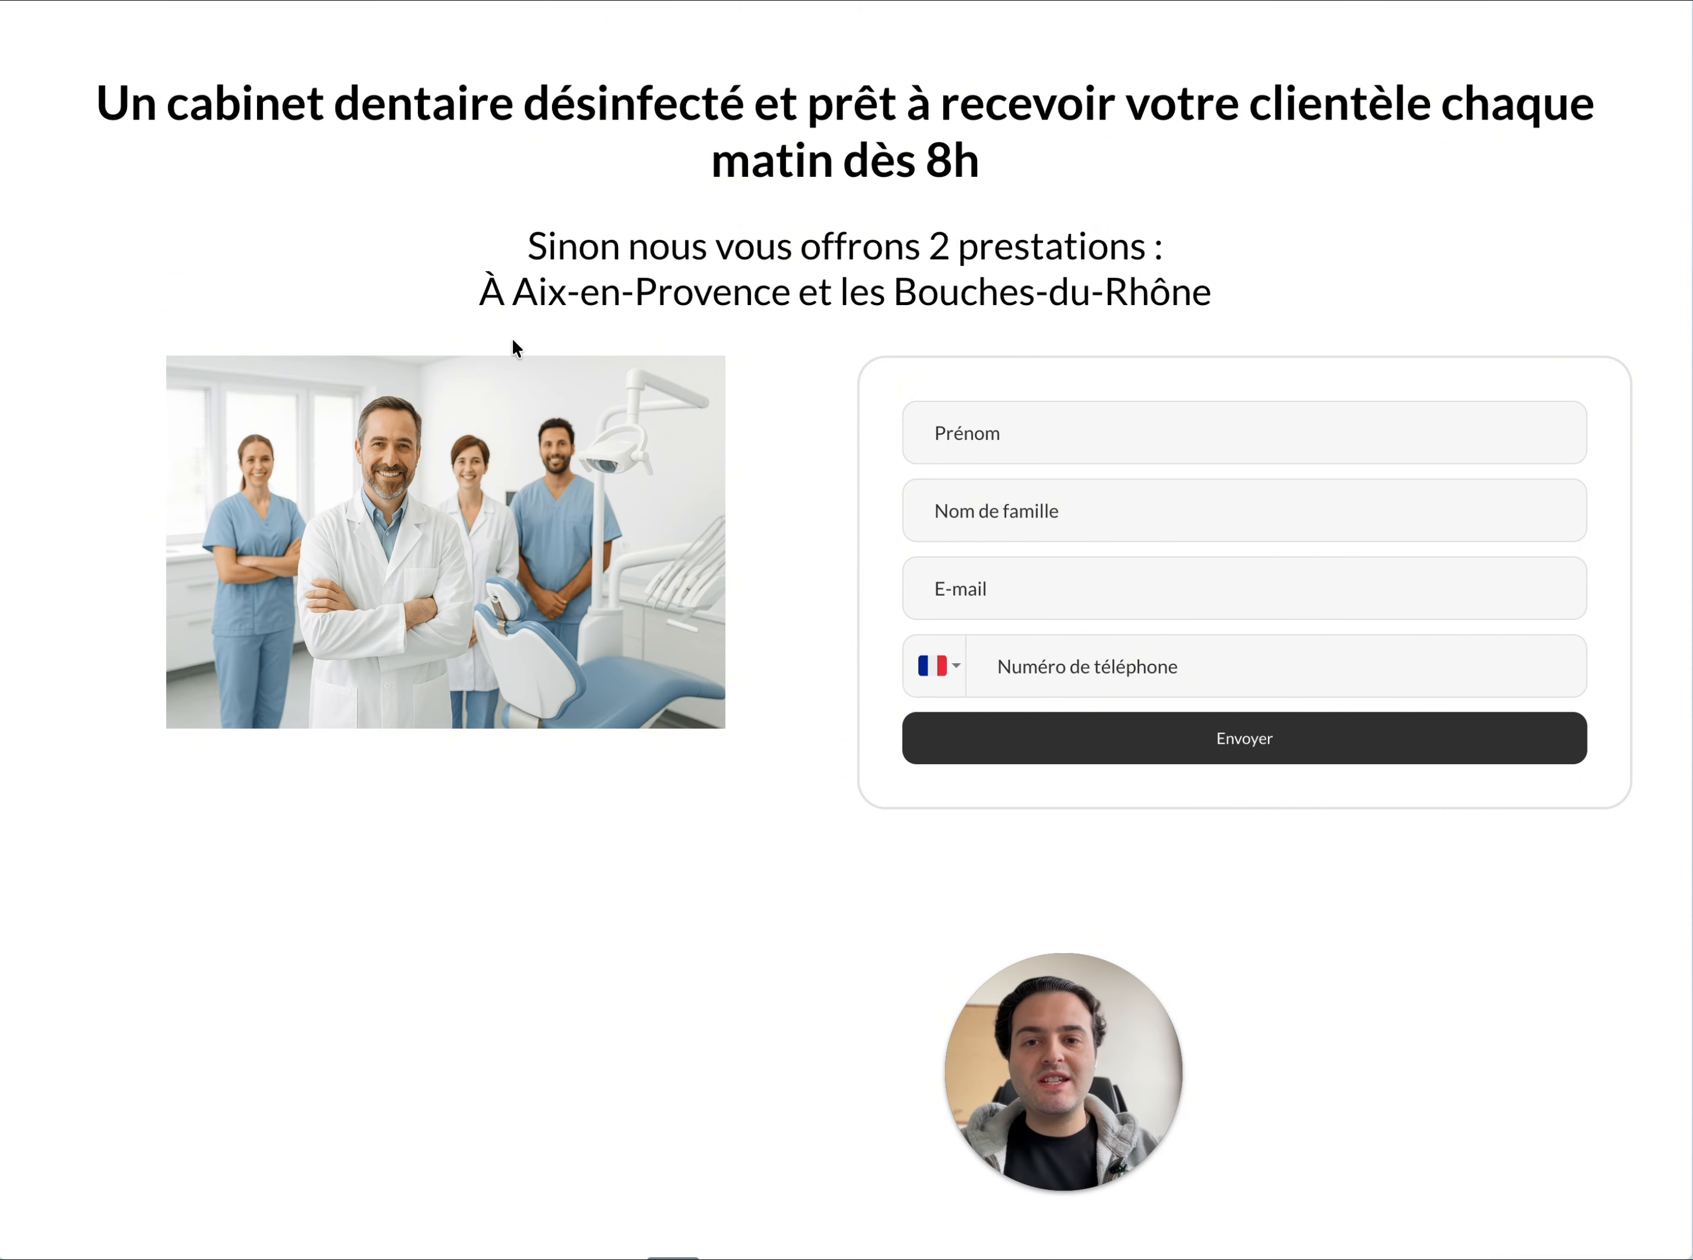
pyautogui.click(719, 289)
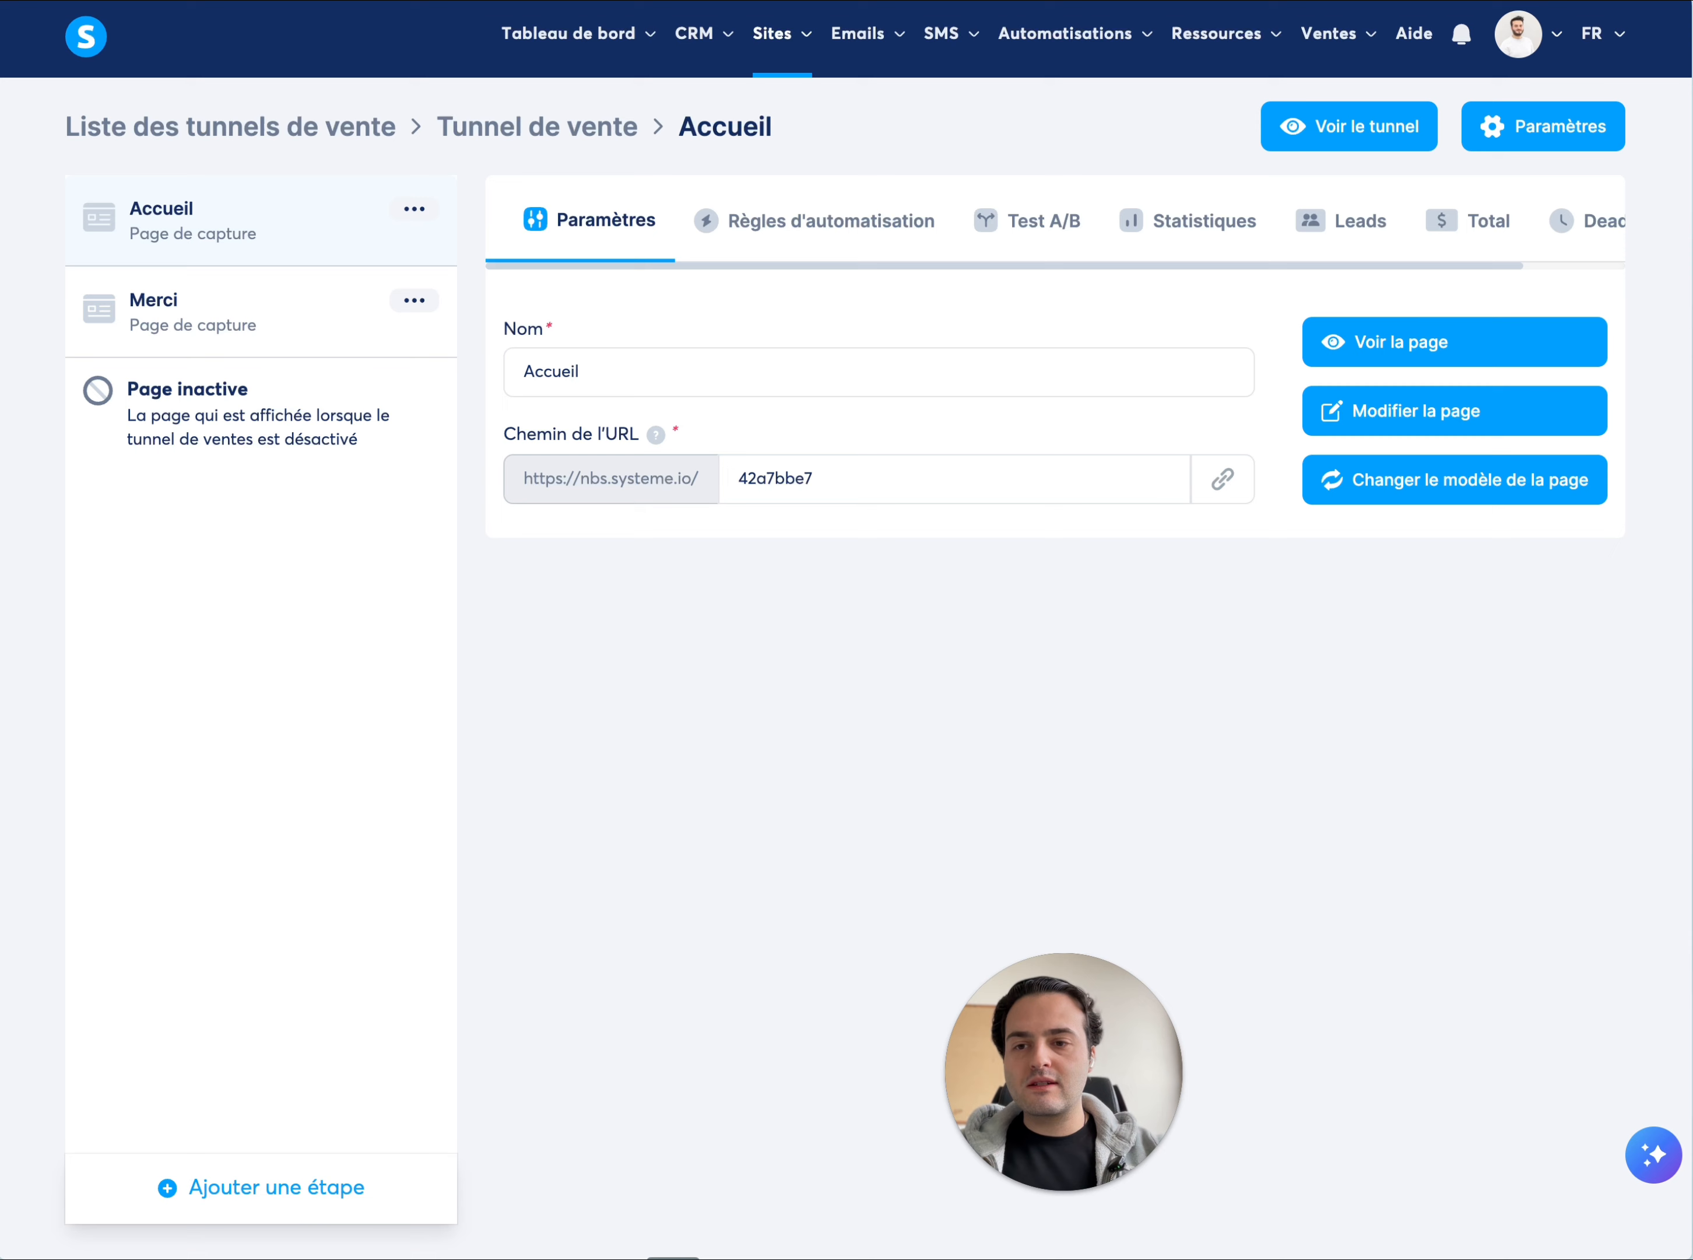
# Open the Accueil page in the editor, check its mobile layout and launch the page preview
pyautogui.click(1482, 412)
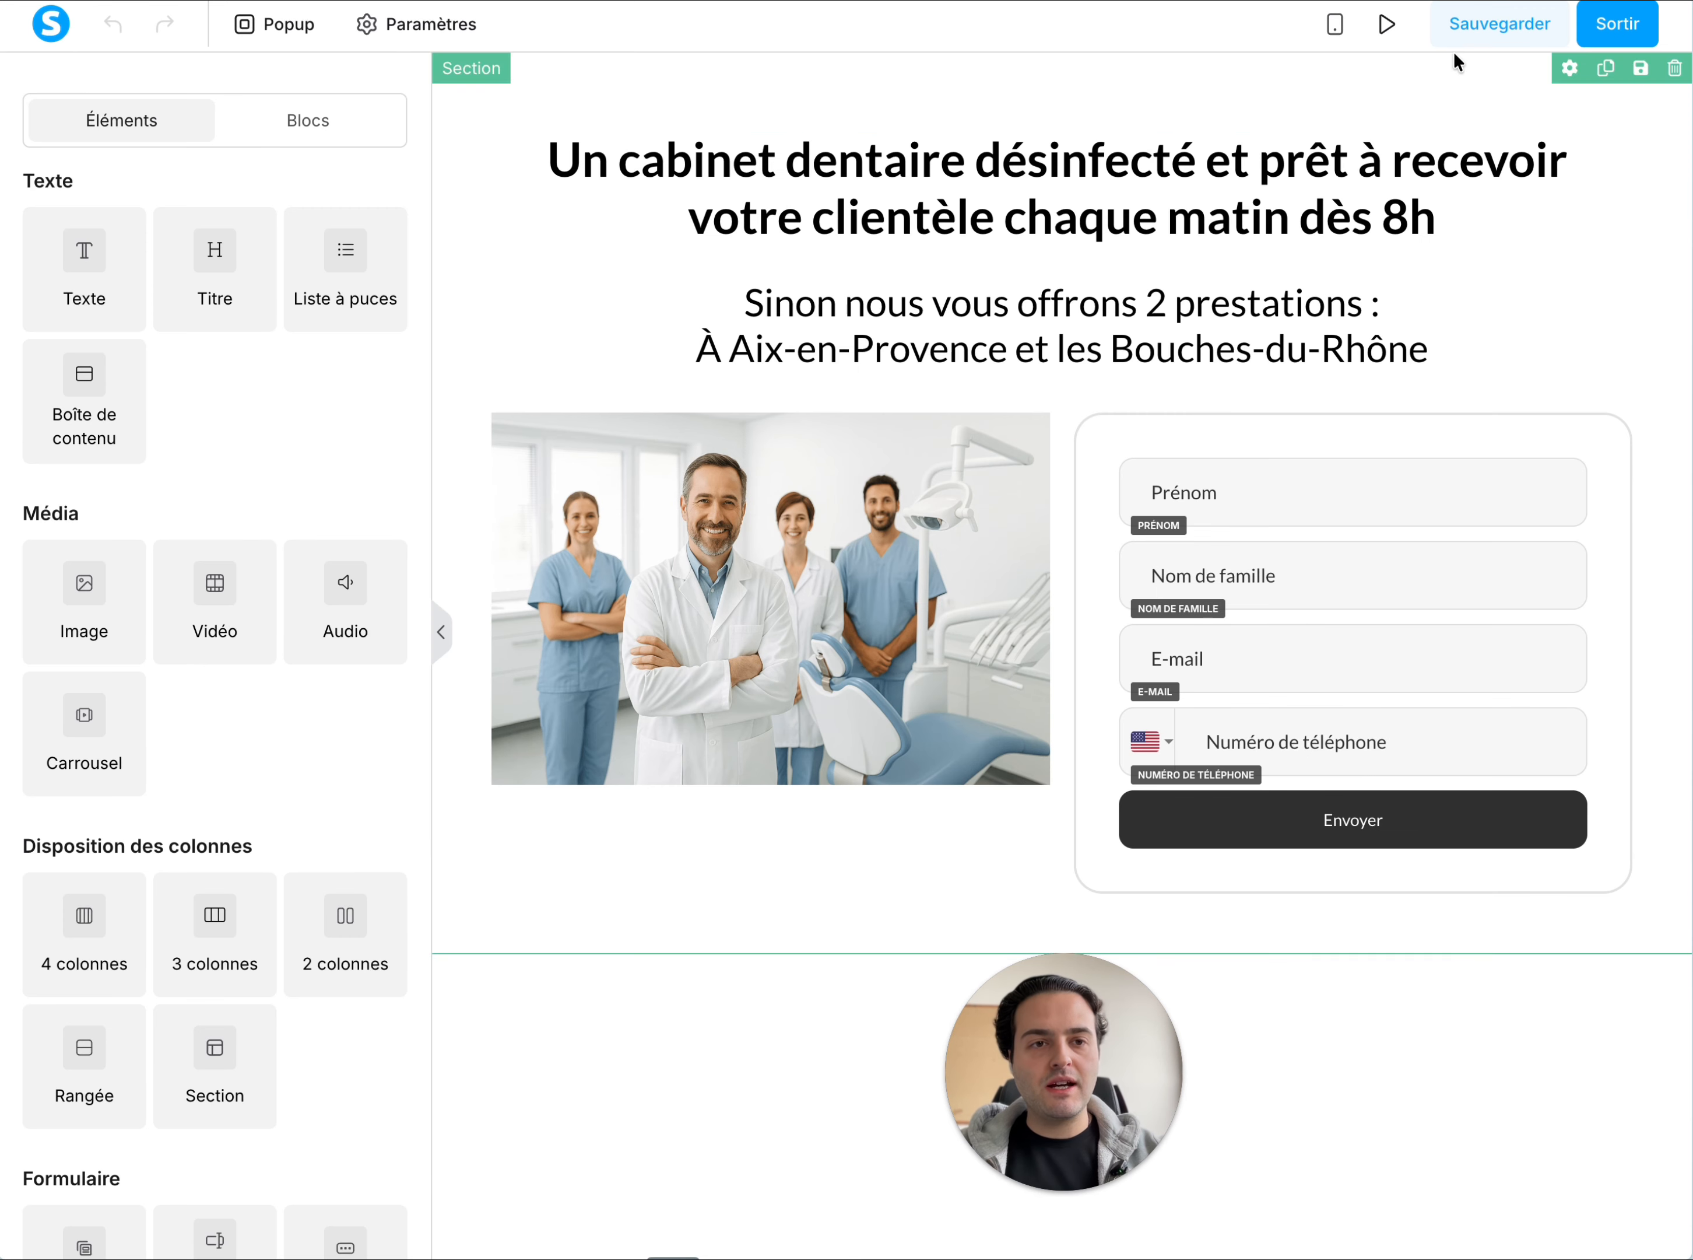
pyautogui.click(1335, 25)
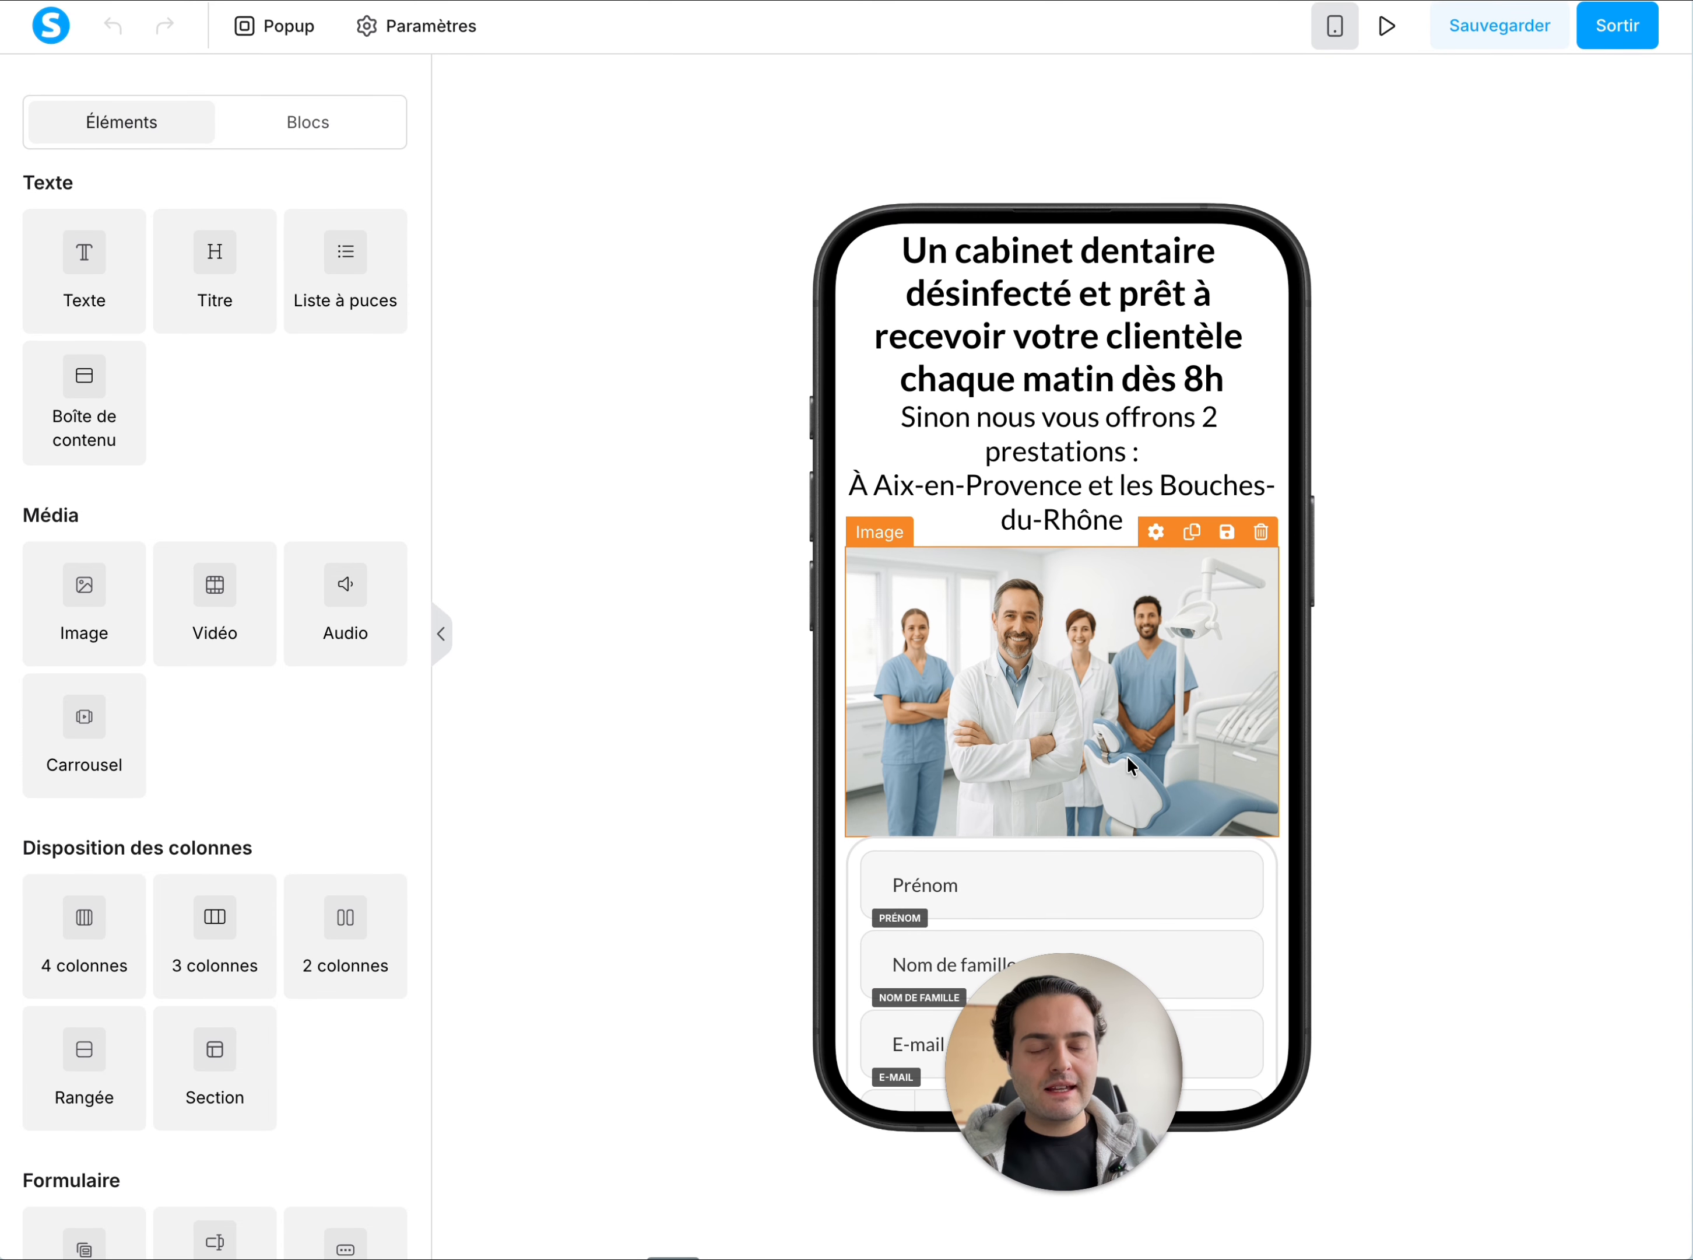
pyautogui.scroll(-2, 1129, 674)
pyautogui.scroll(2, 1130, 678)
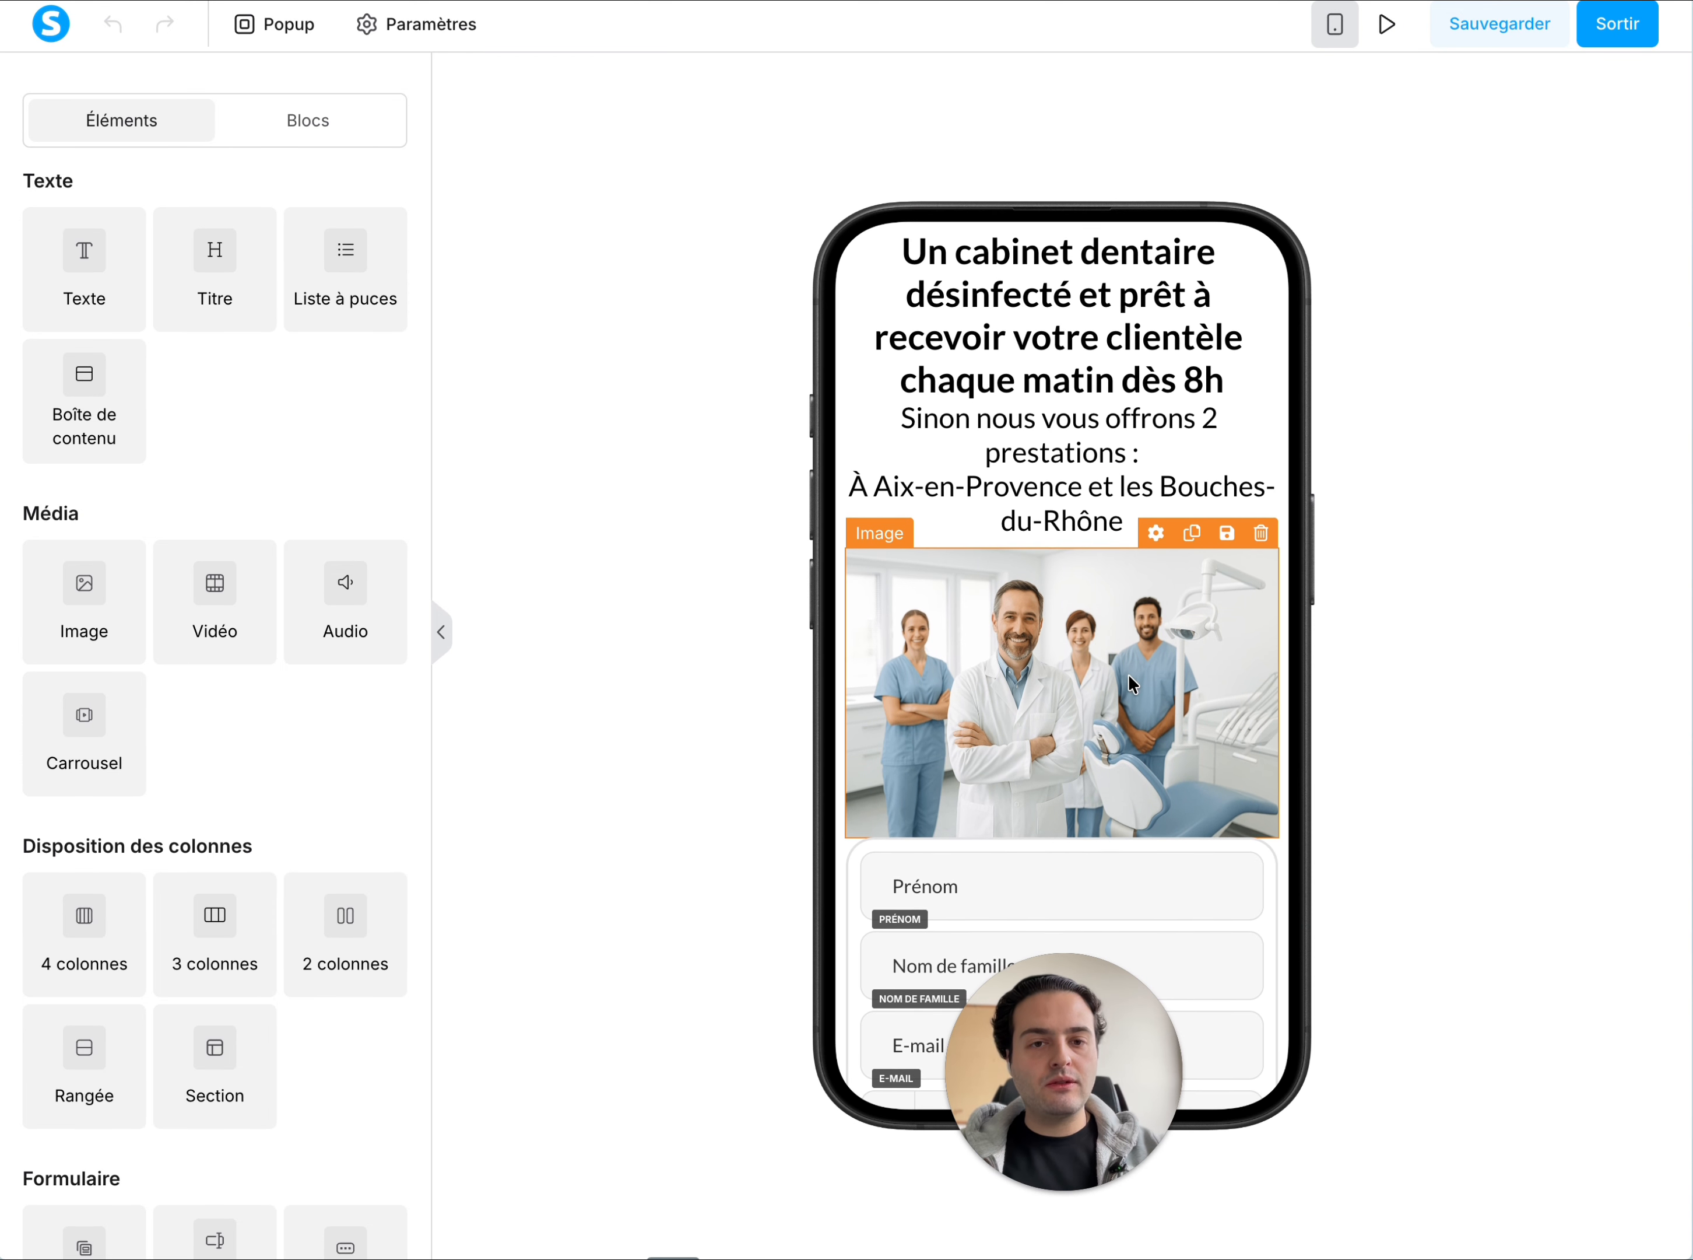
pyautogui.click(1338, 27)
pyautogui.click(1387, 24)
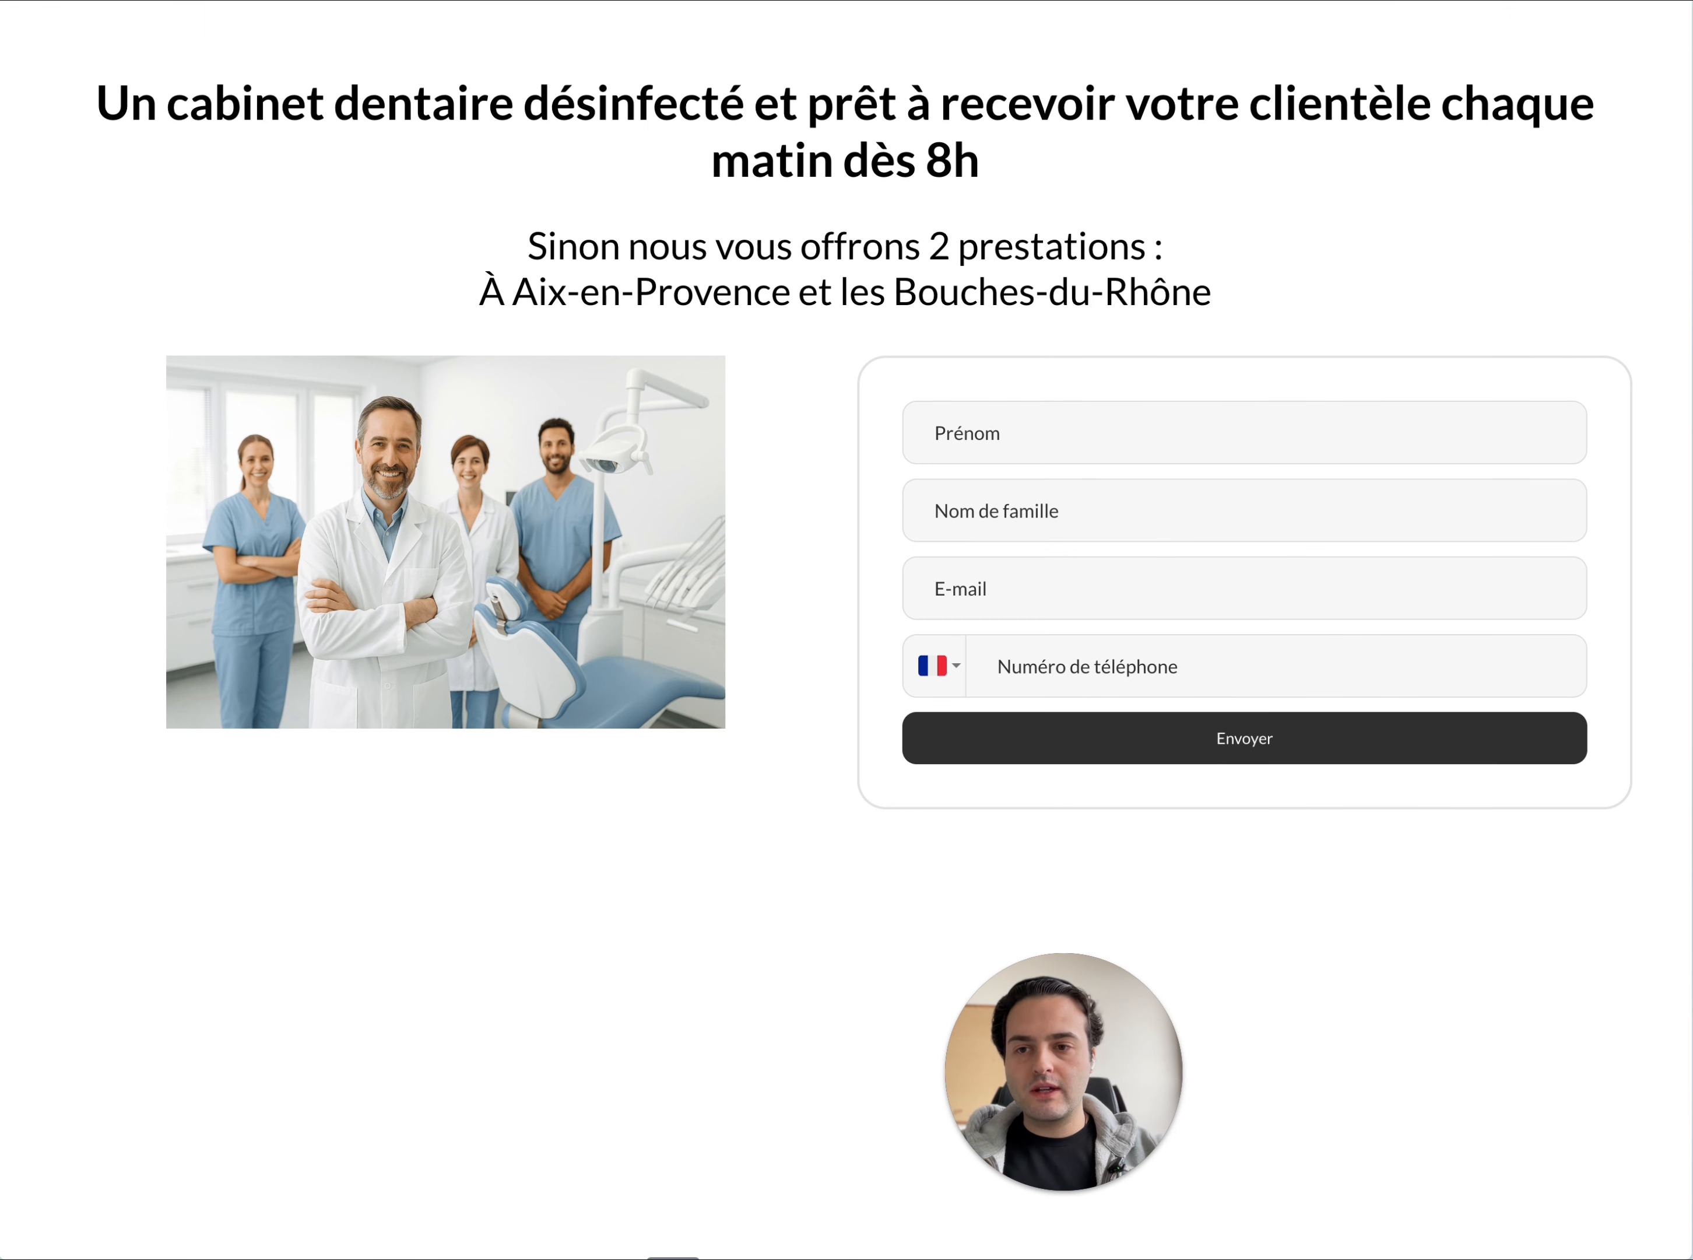
# Fill in the contact's first name, last name and e-mail in the capture page's form
pyautogui.click(964, 428)
pyautogui.press('Tab')
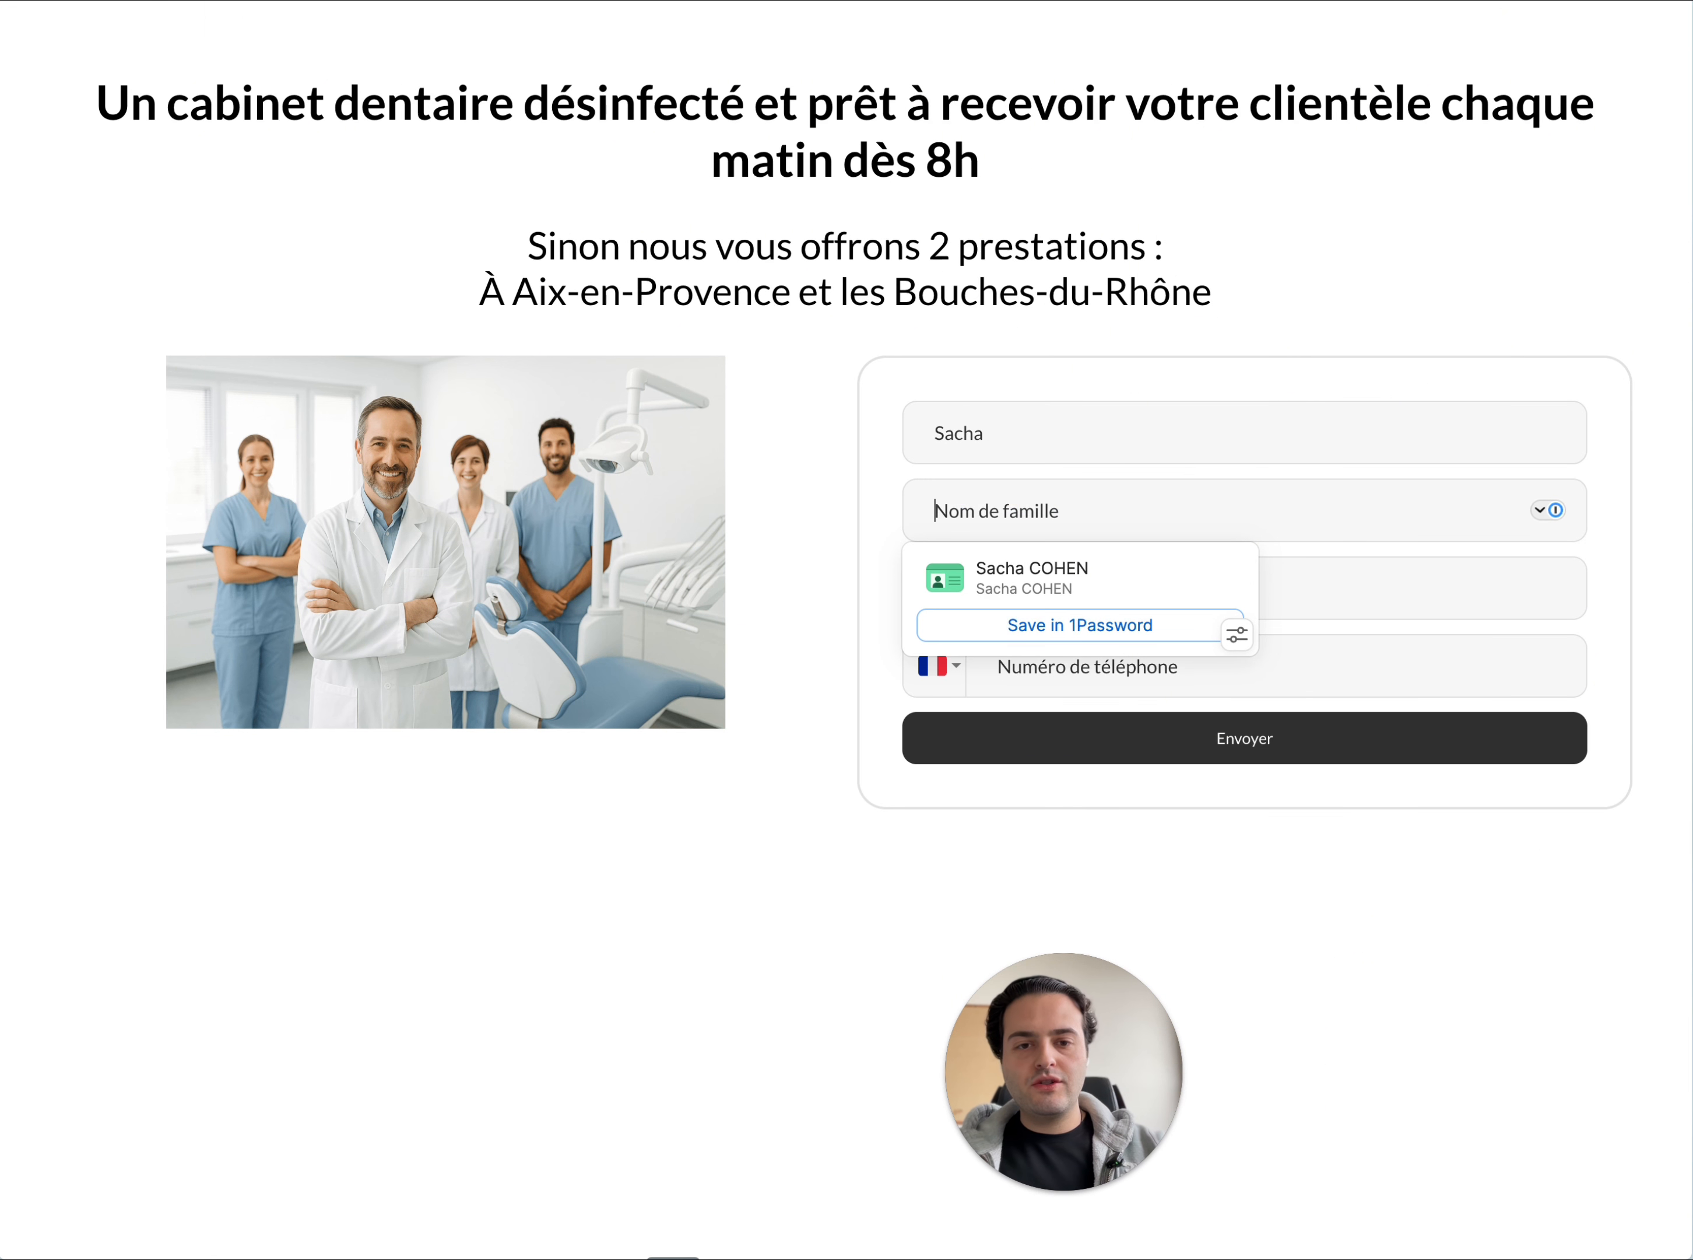
pyautogui.press('Tab')
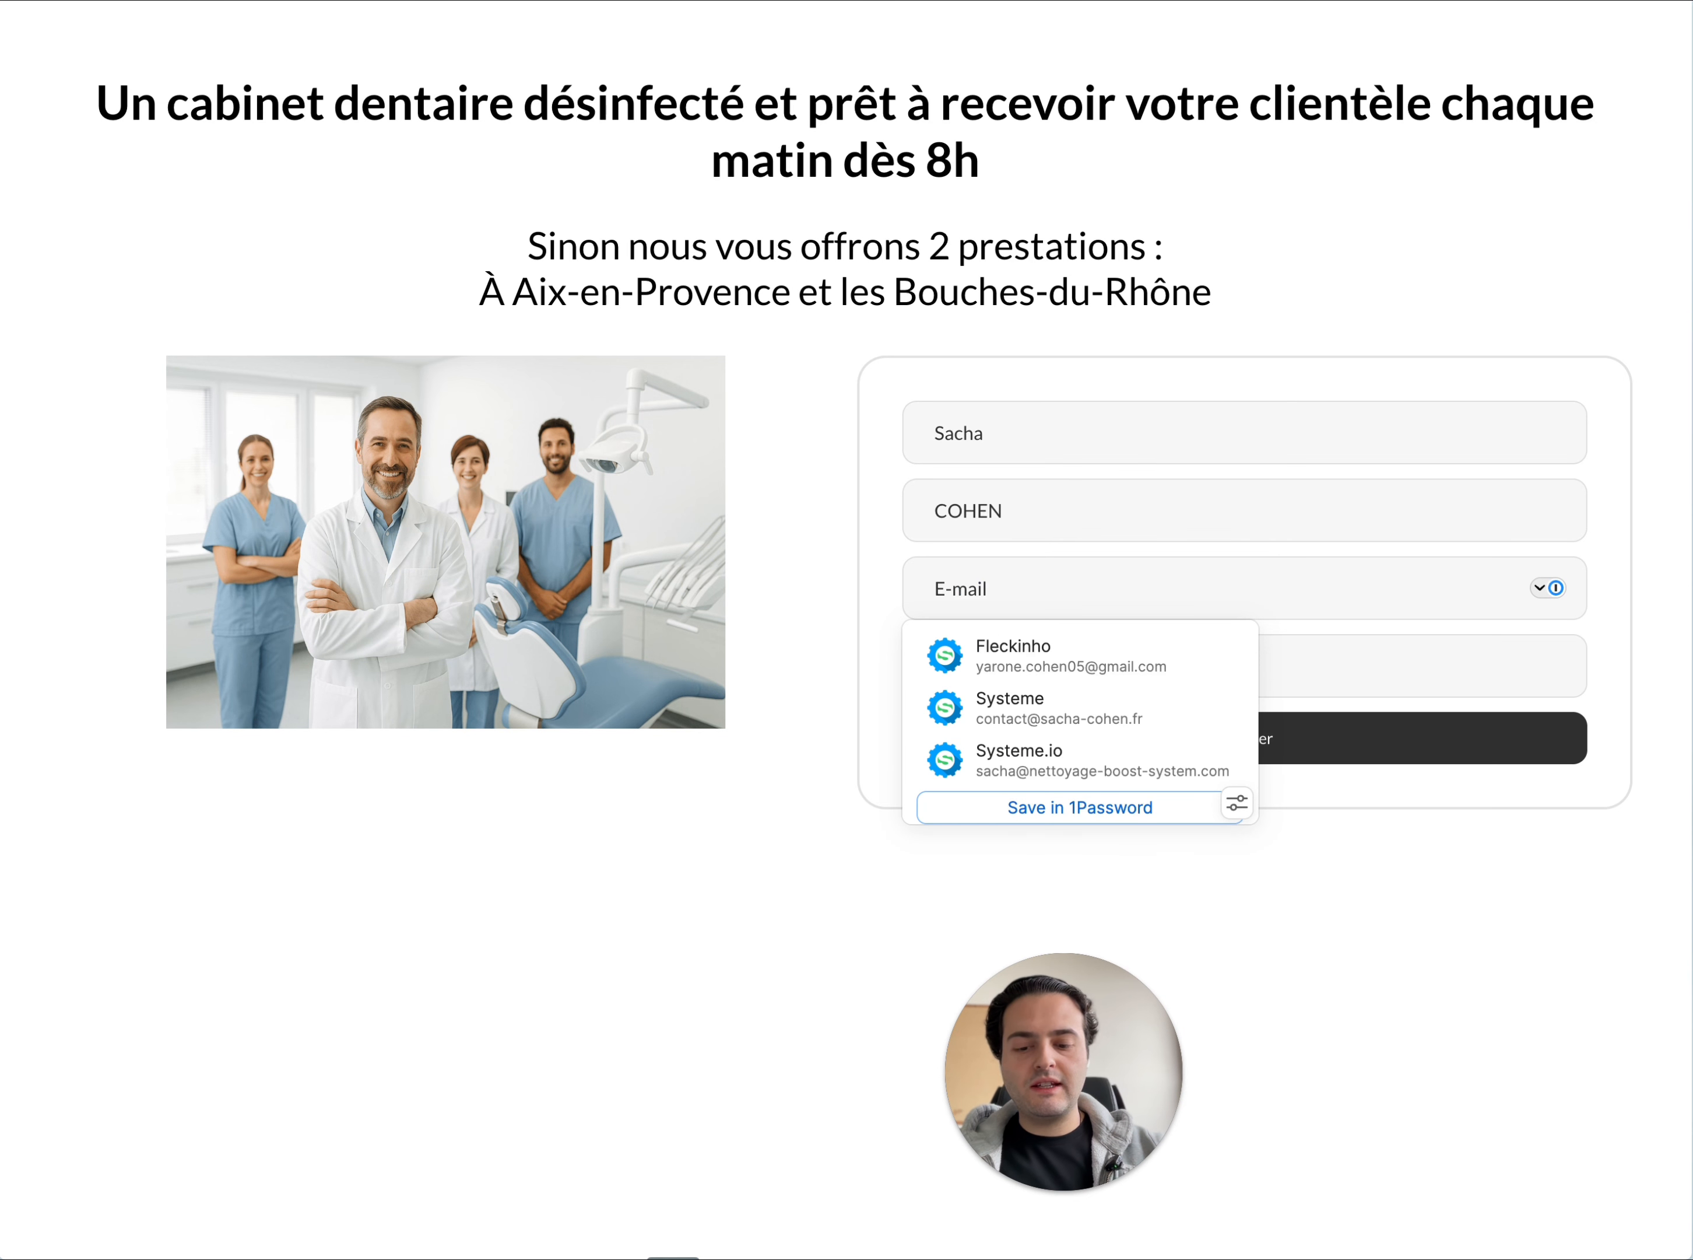
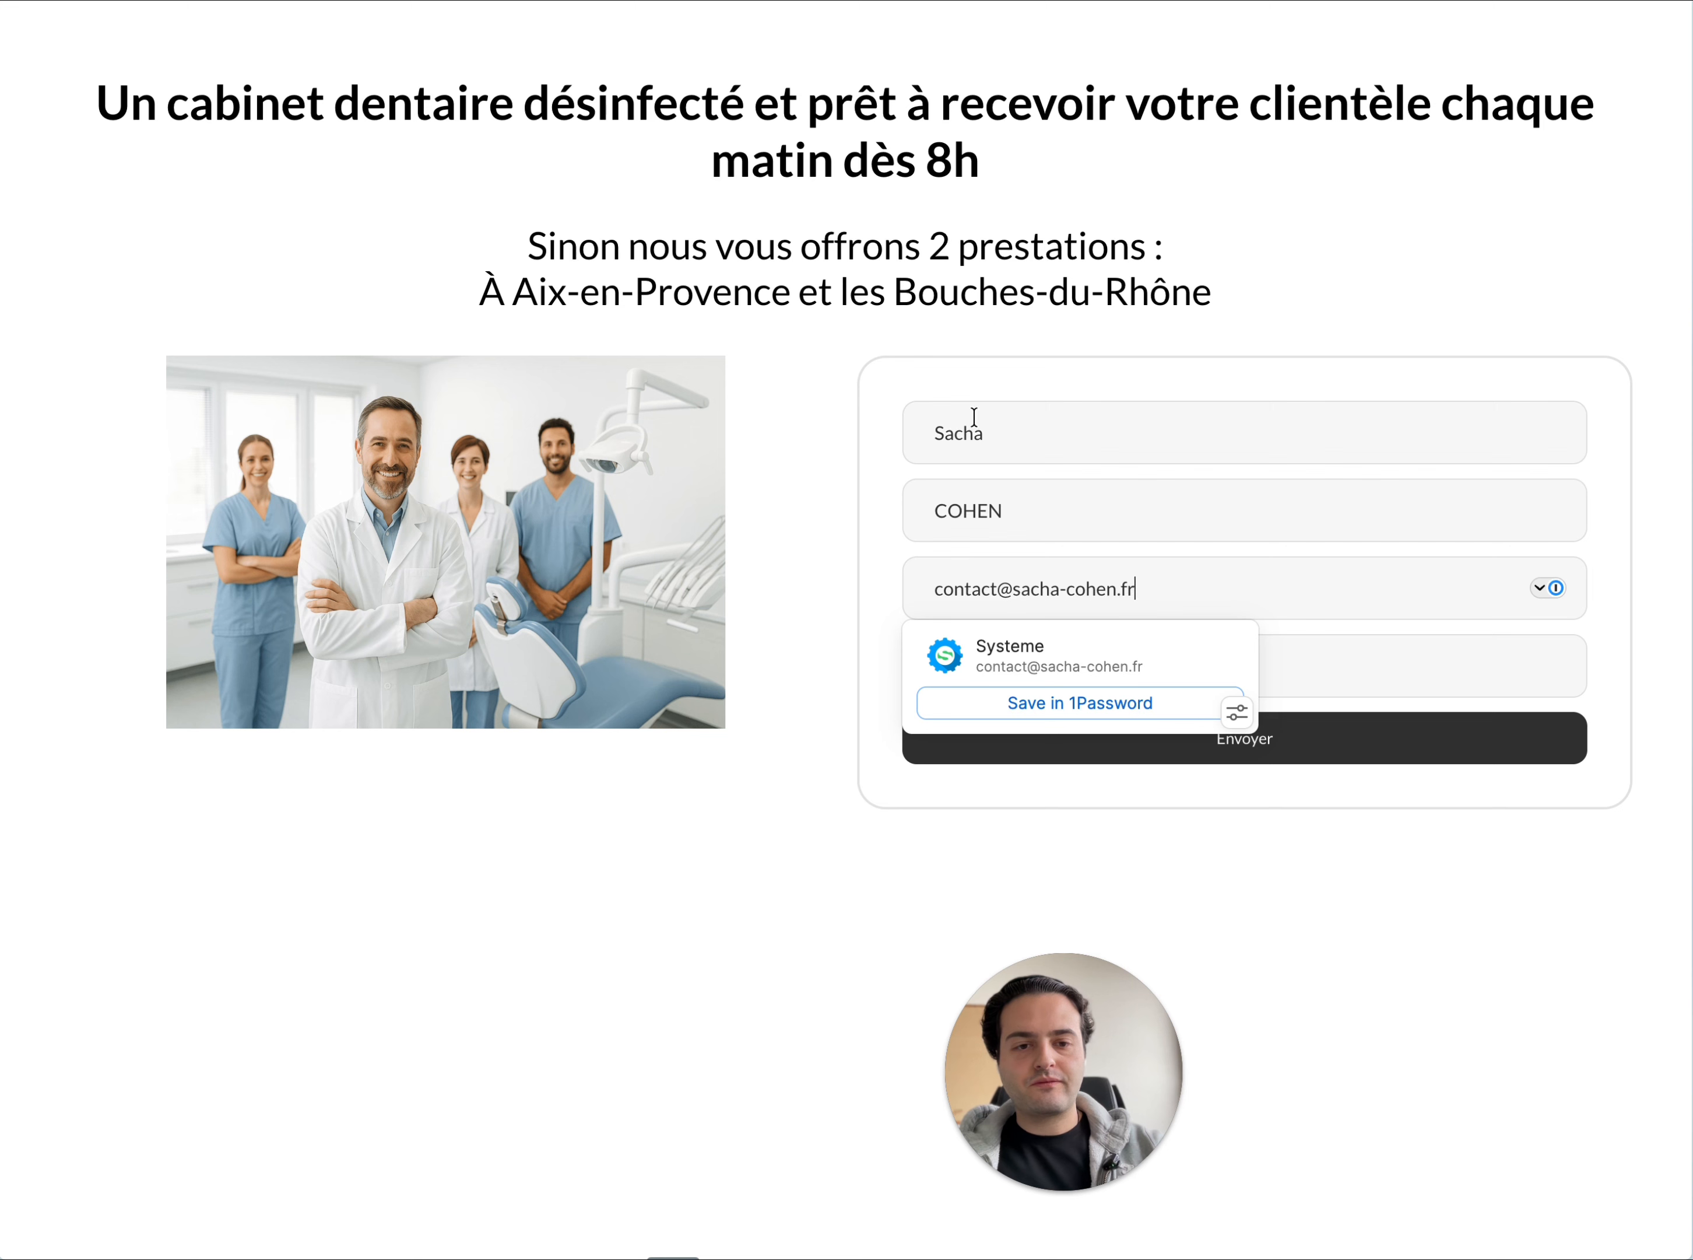
pyautogui.click(1153, 142)
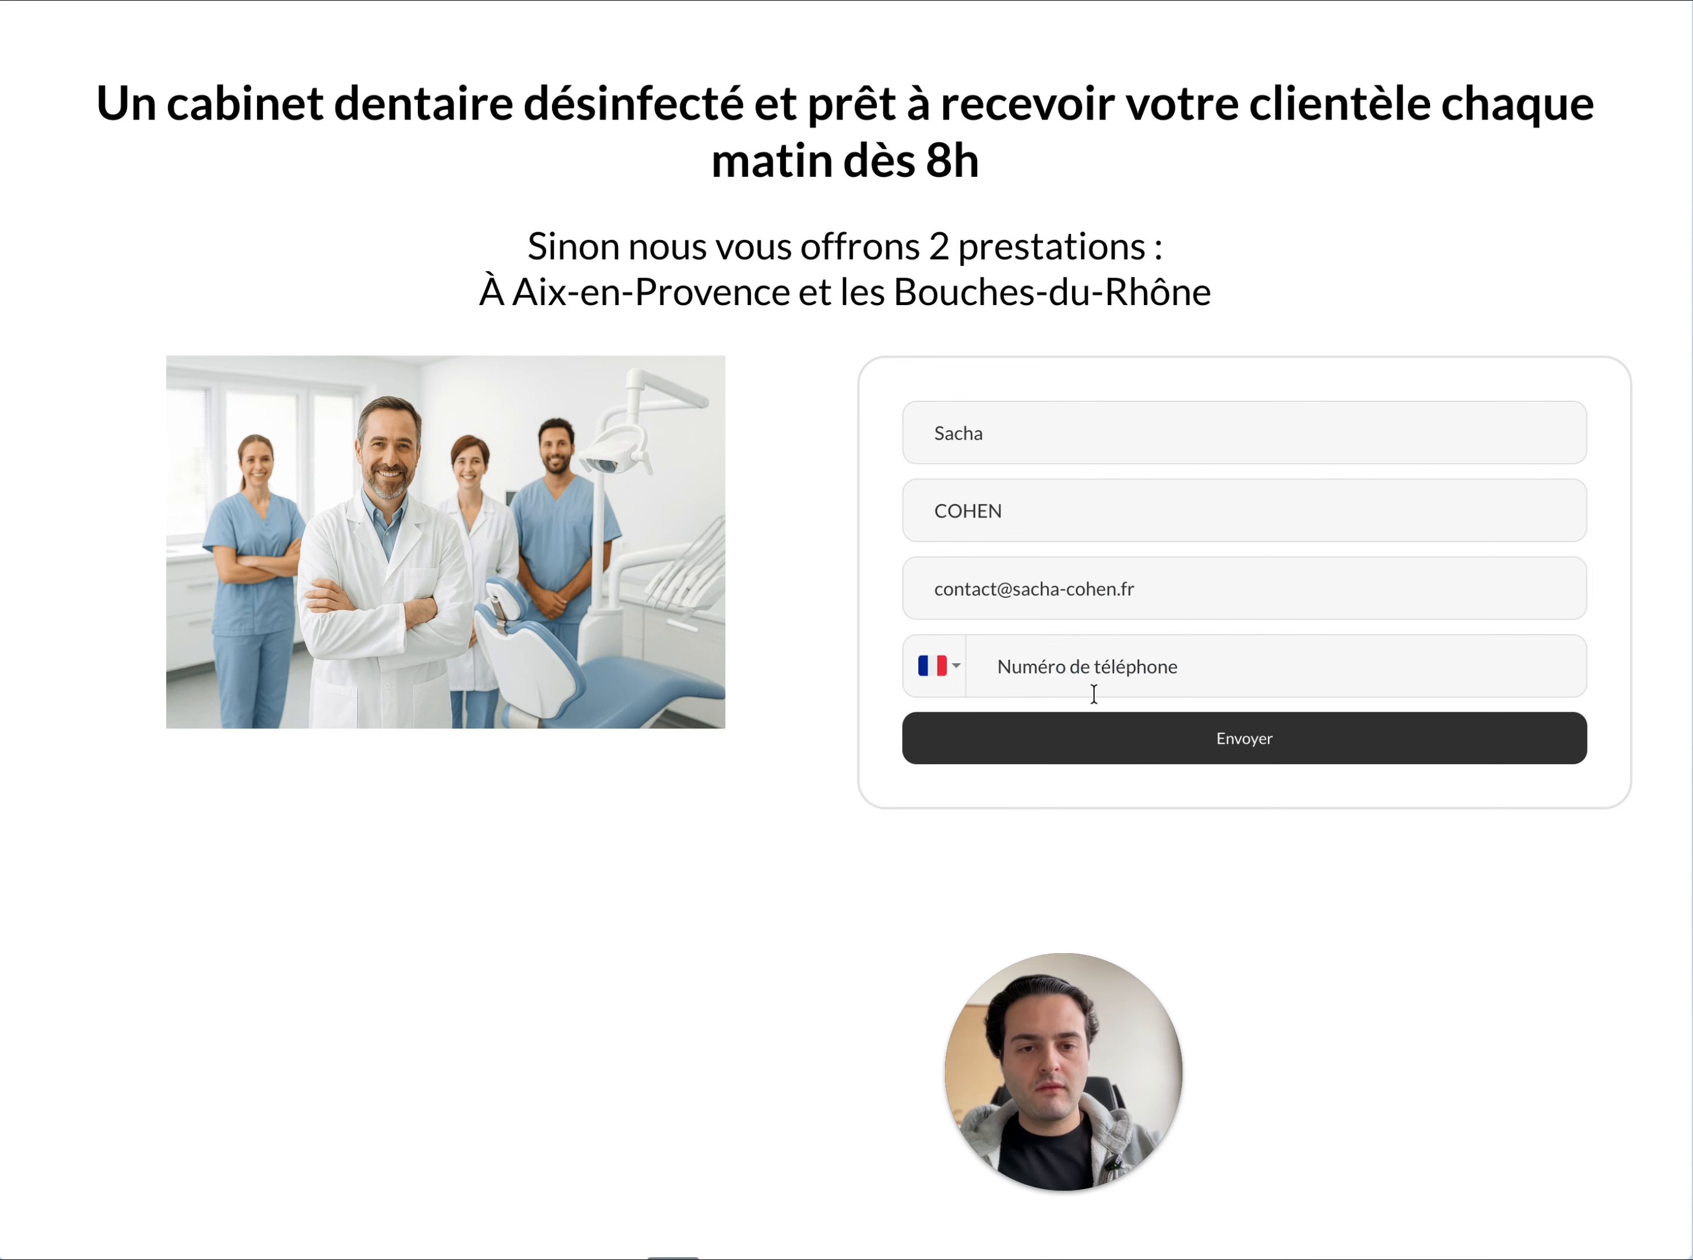
# Enter the contact's phone number and submit the quote request form
pyautogui.click(1096, 659)
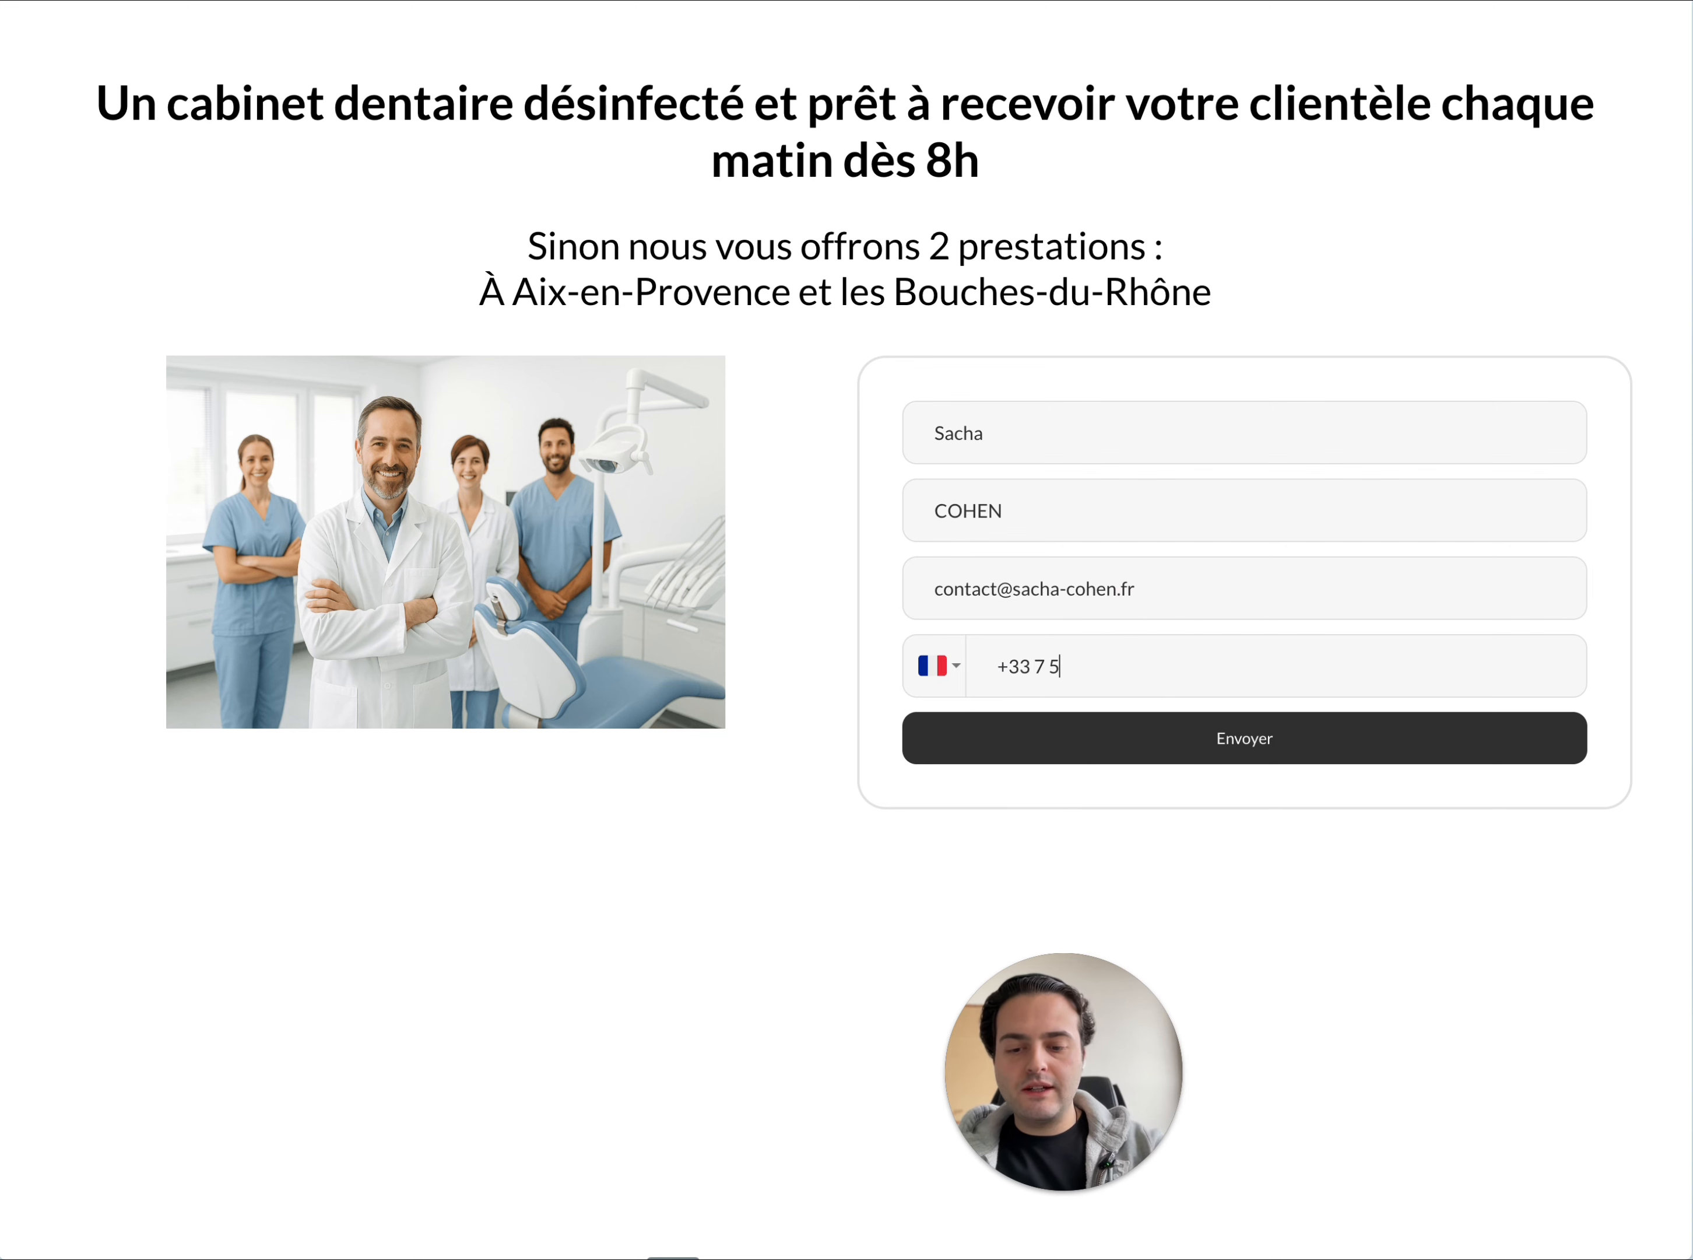
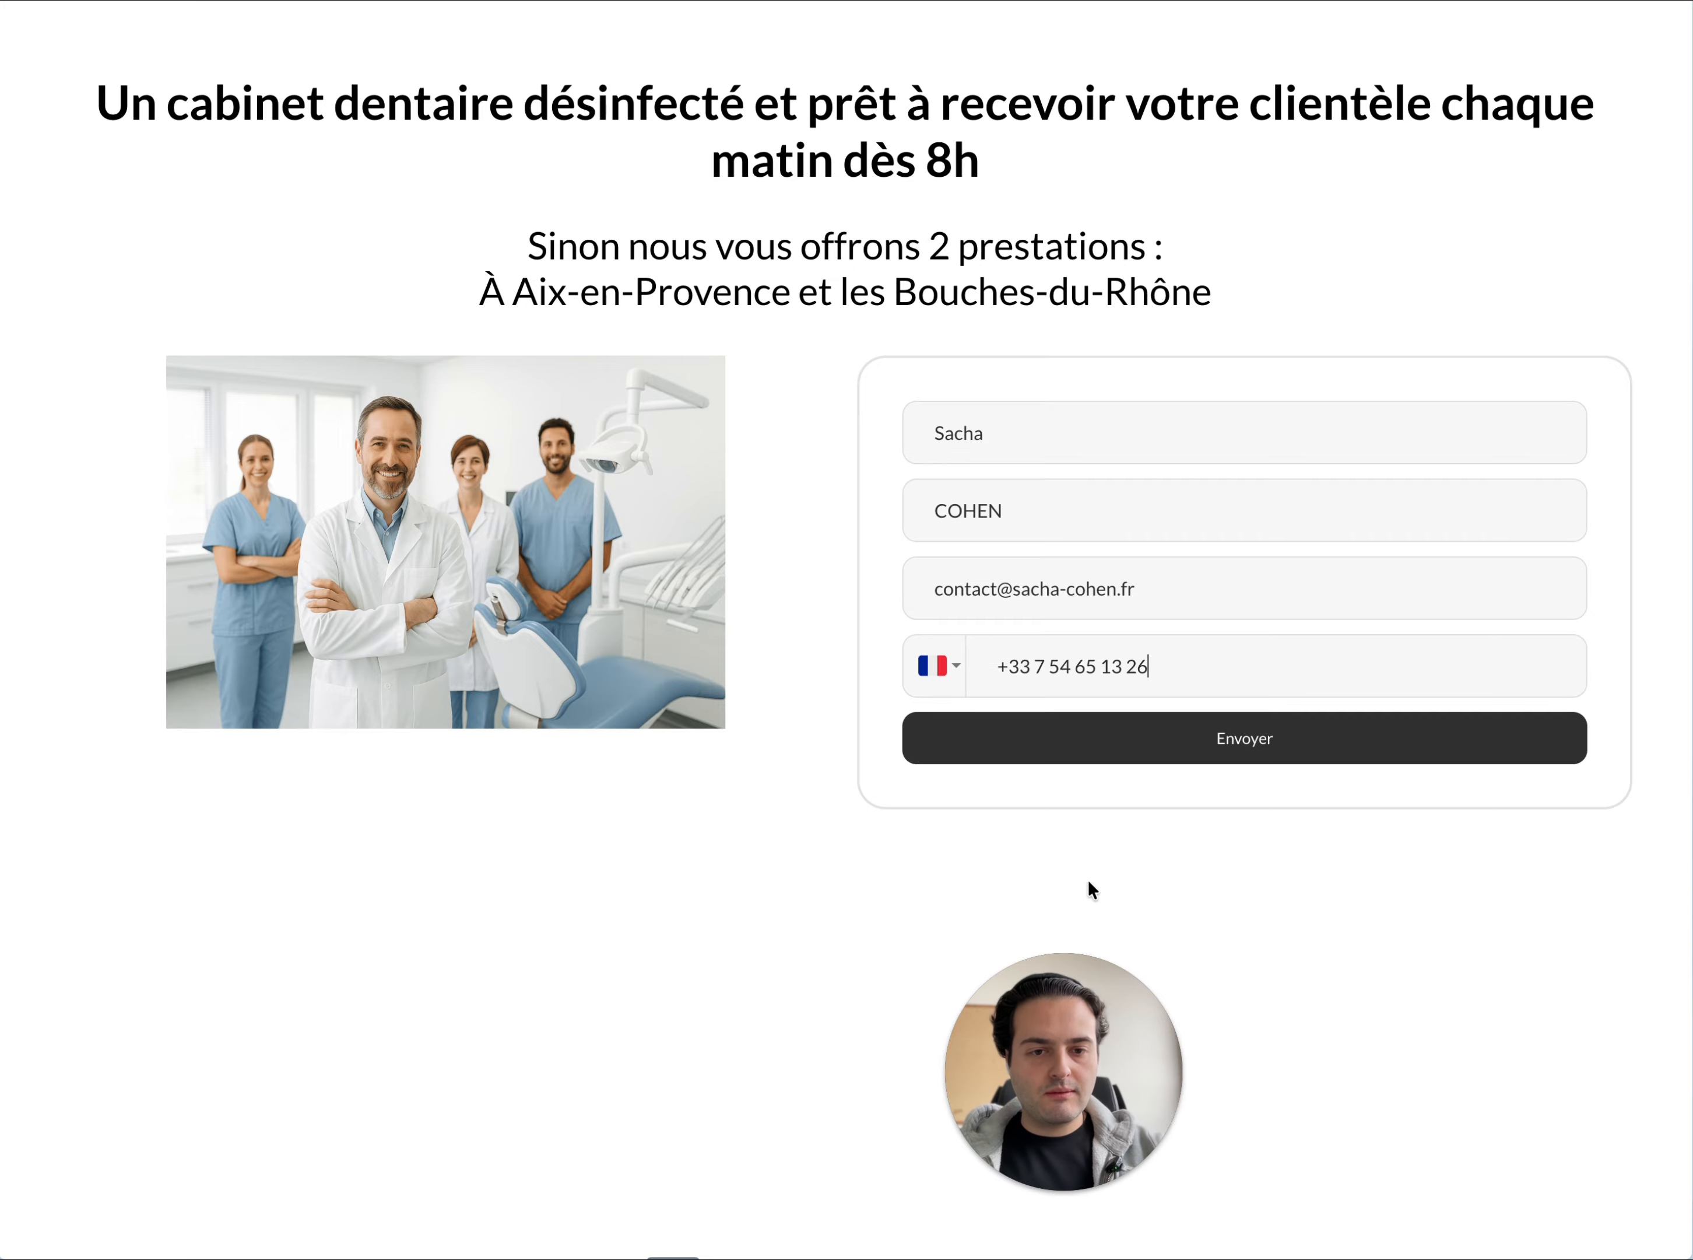
pyautogui.click(1225, 738)
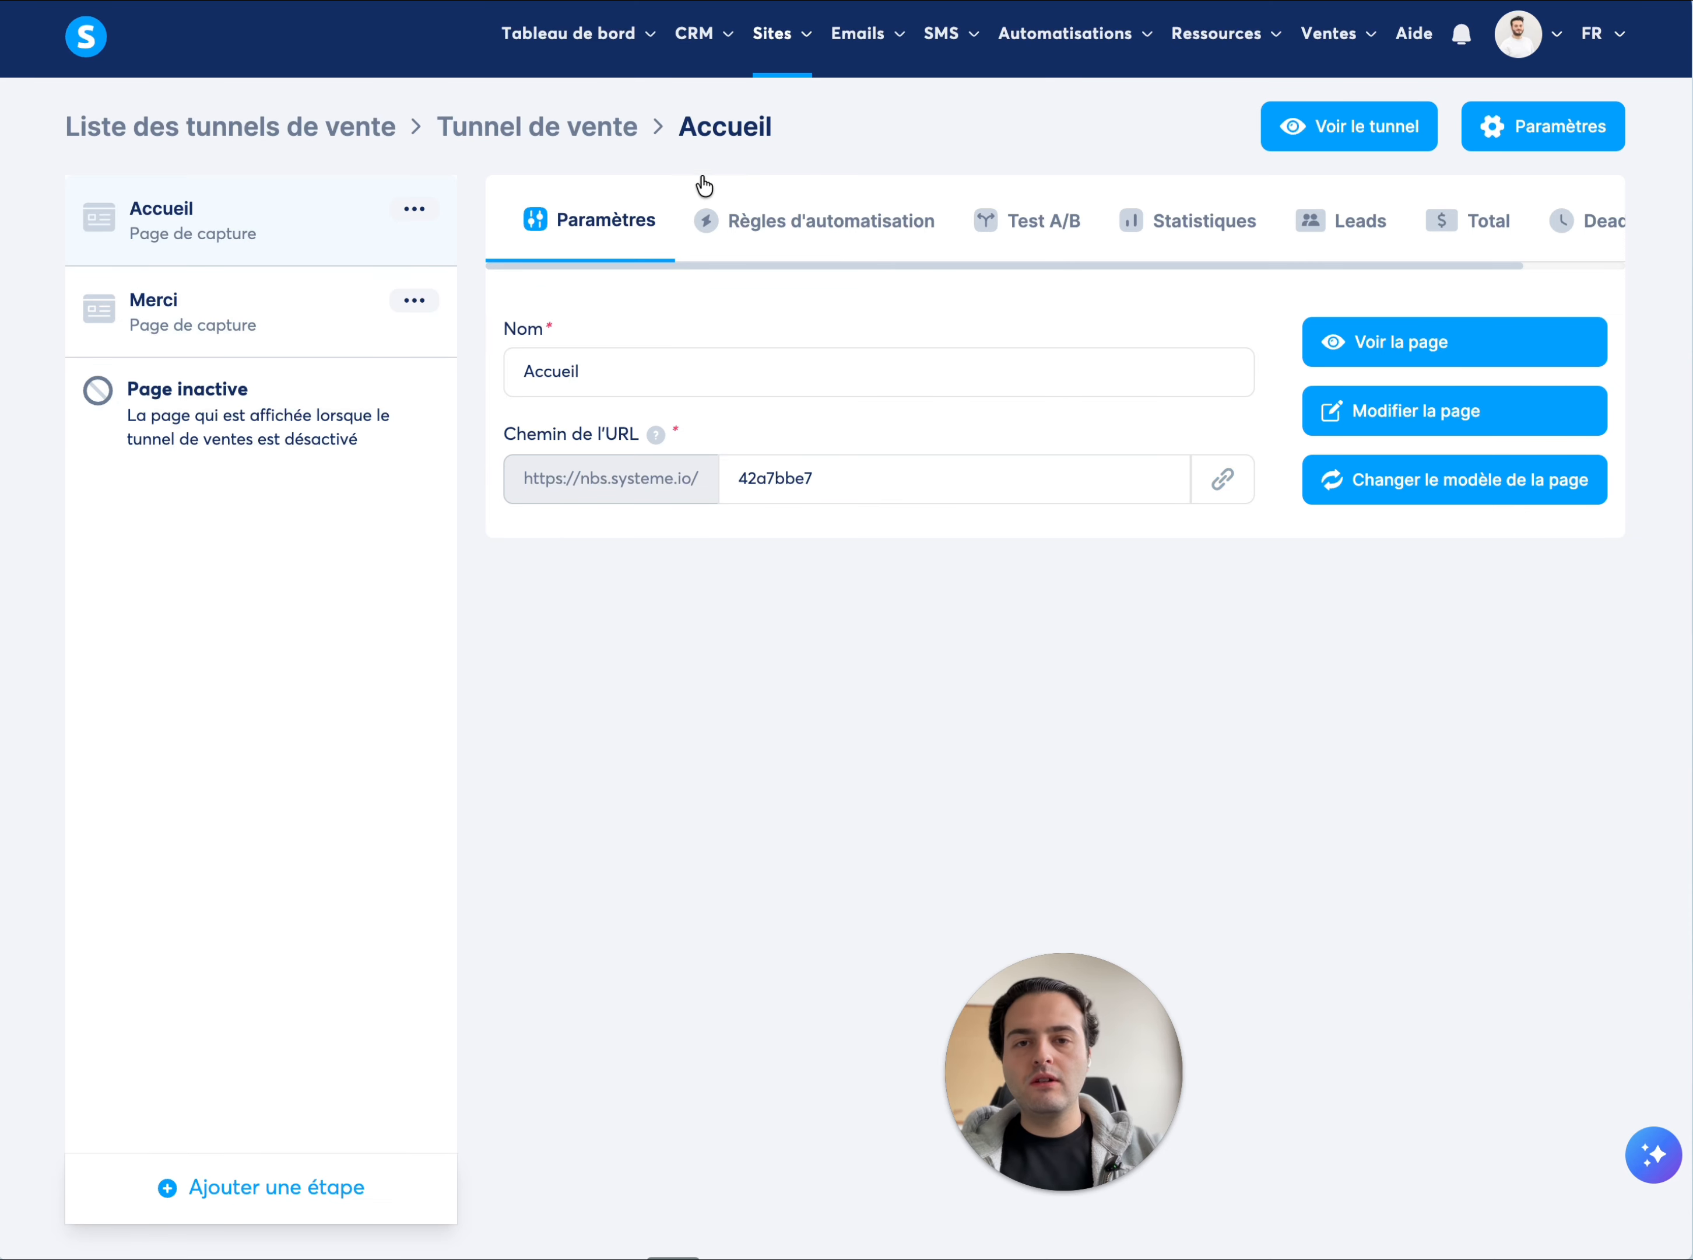
# Review the leads of the Accueil step and the test contact's record in the CRM
pyautogui.click(1353, 234)
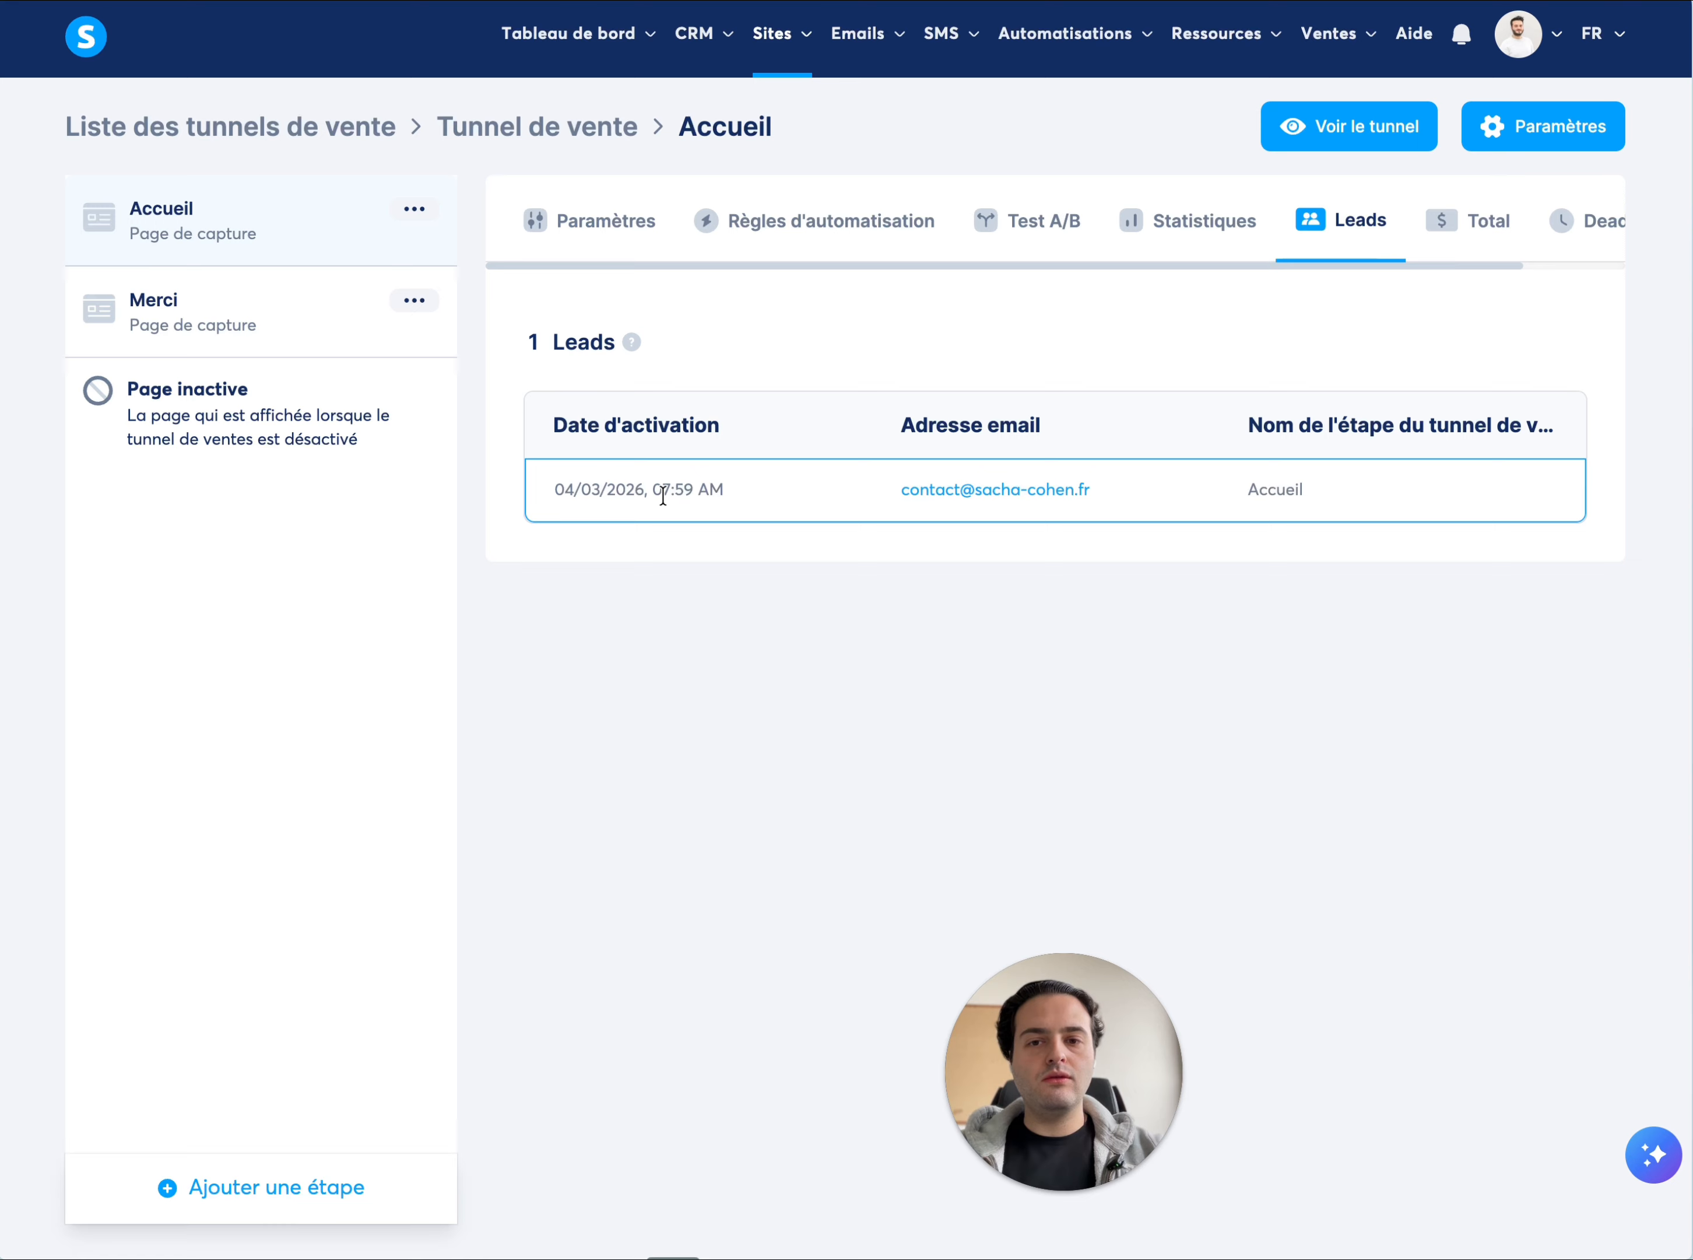
pyautogui.click(530, 335)
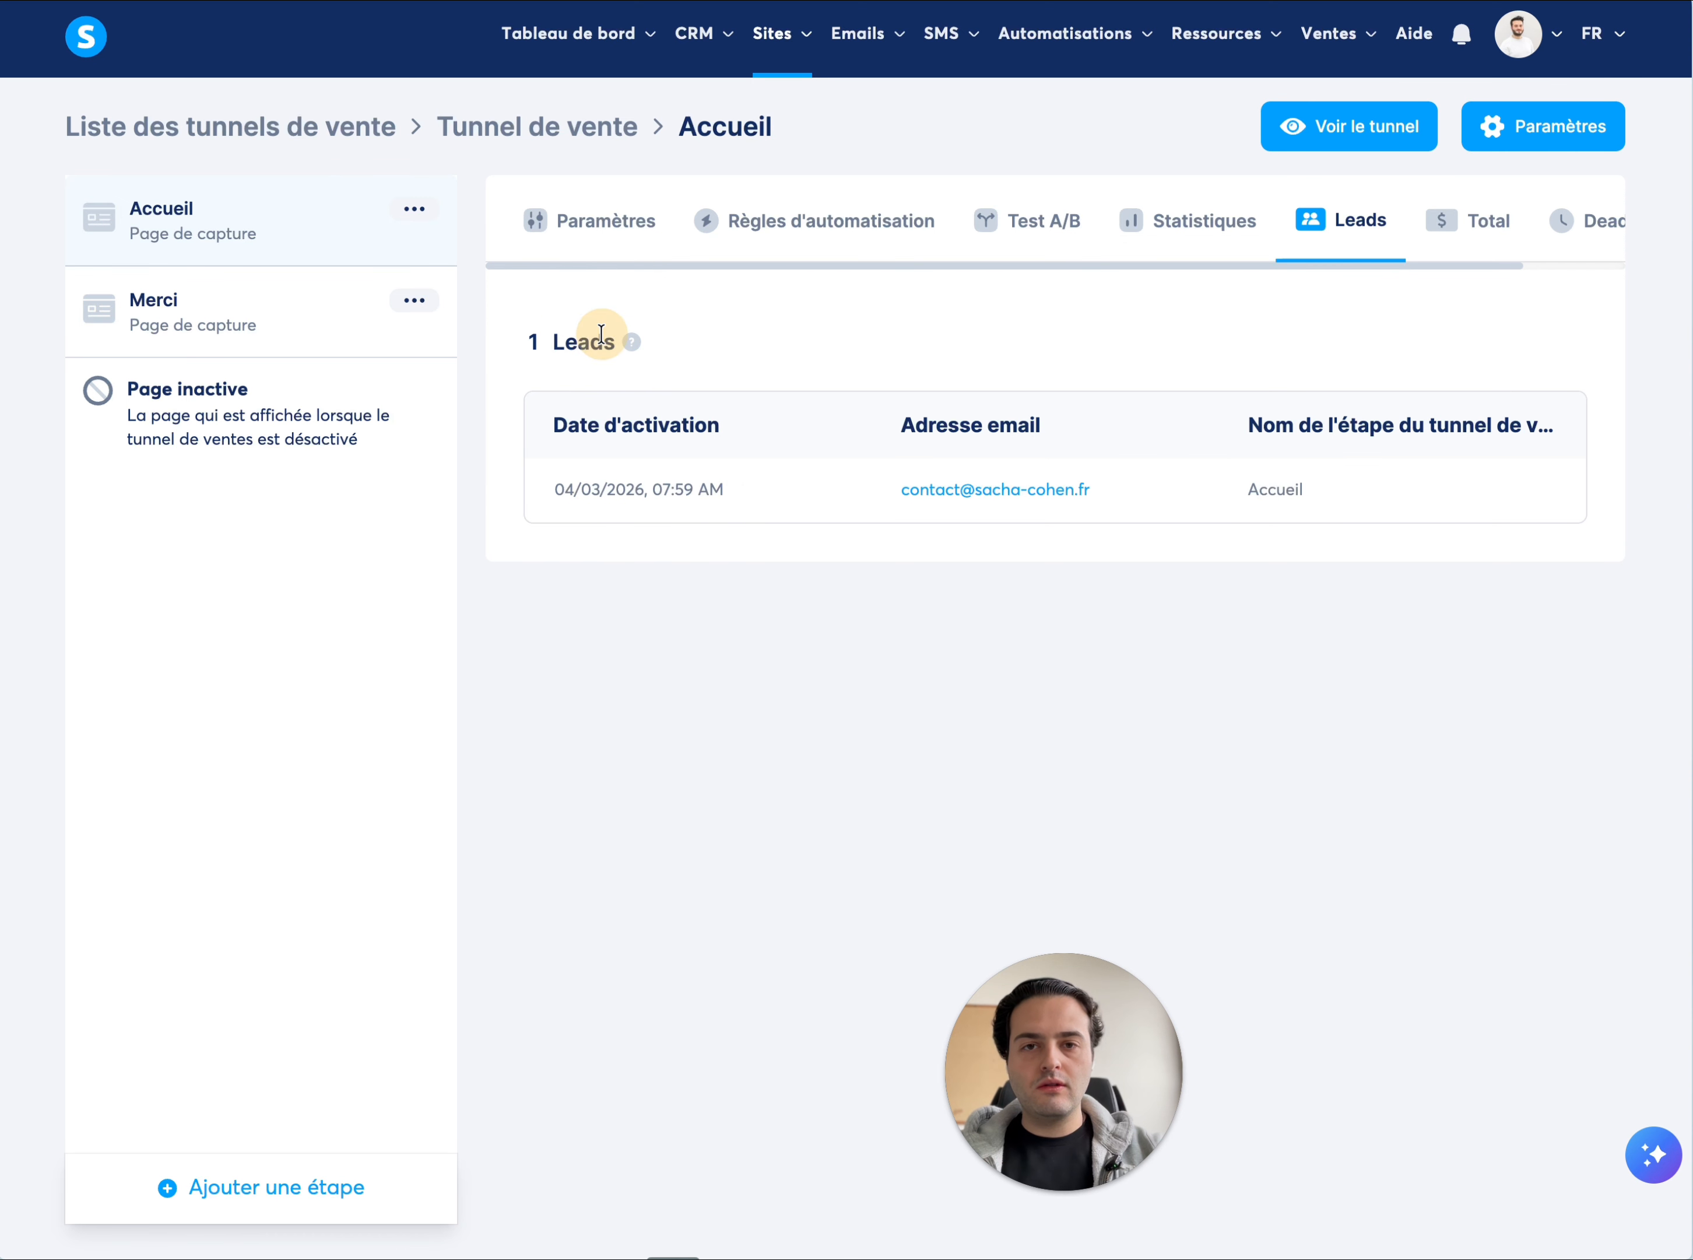
pyautogui.moveTo(693, 37)
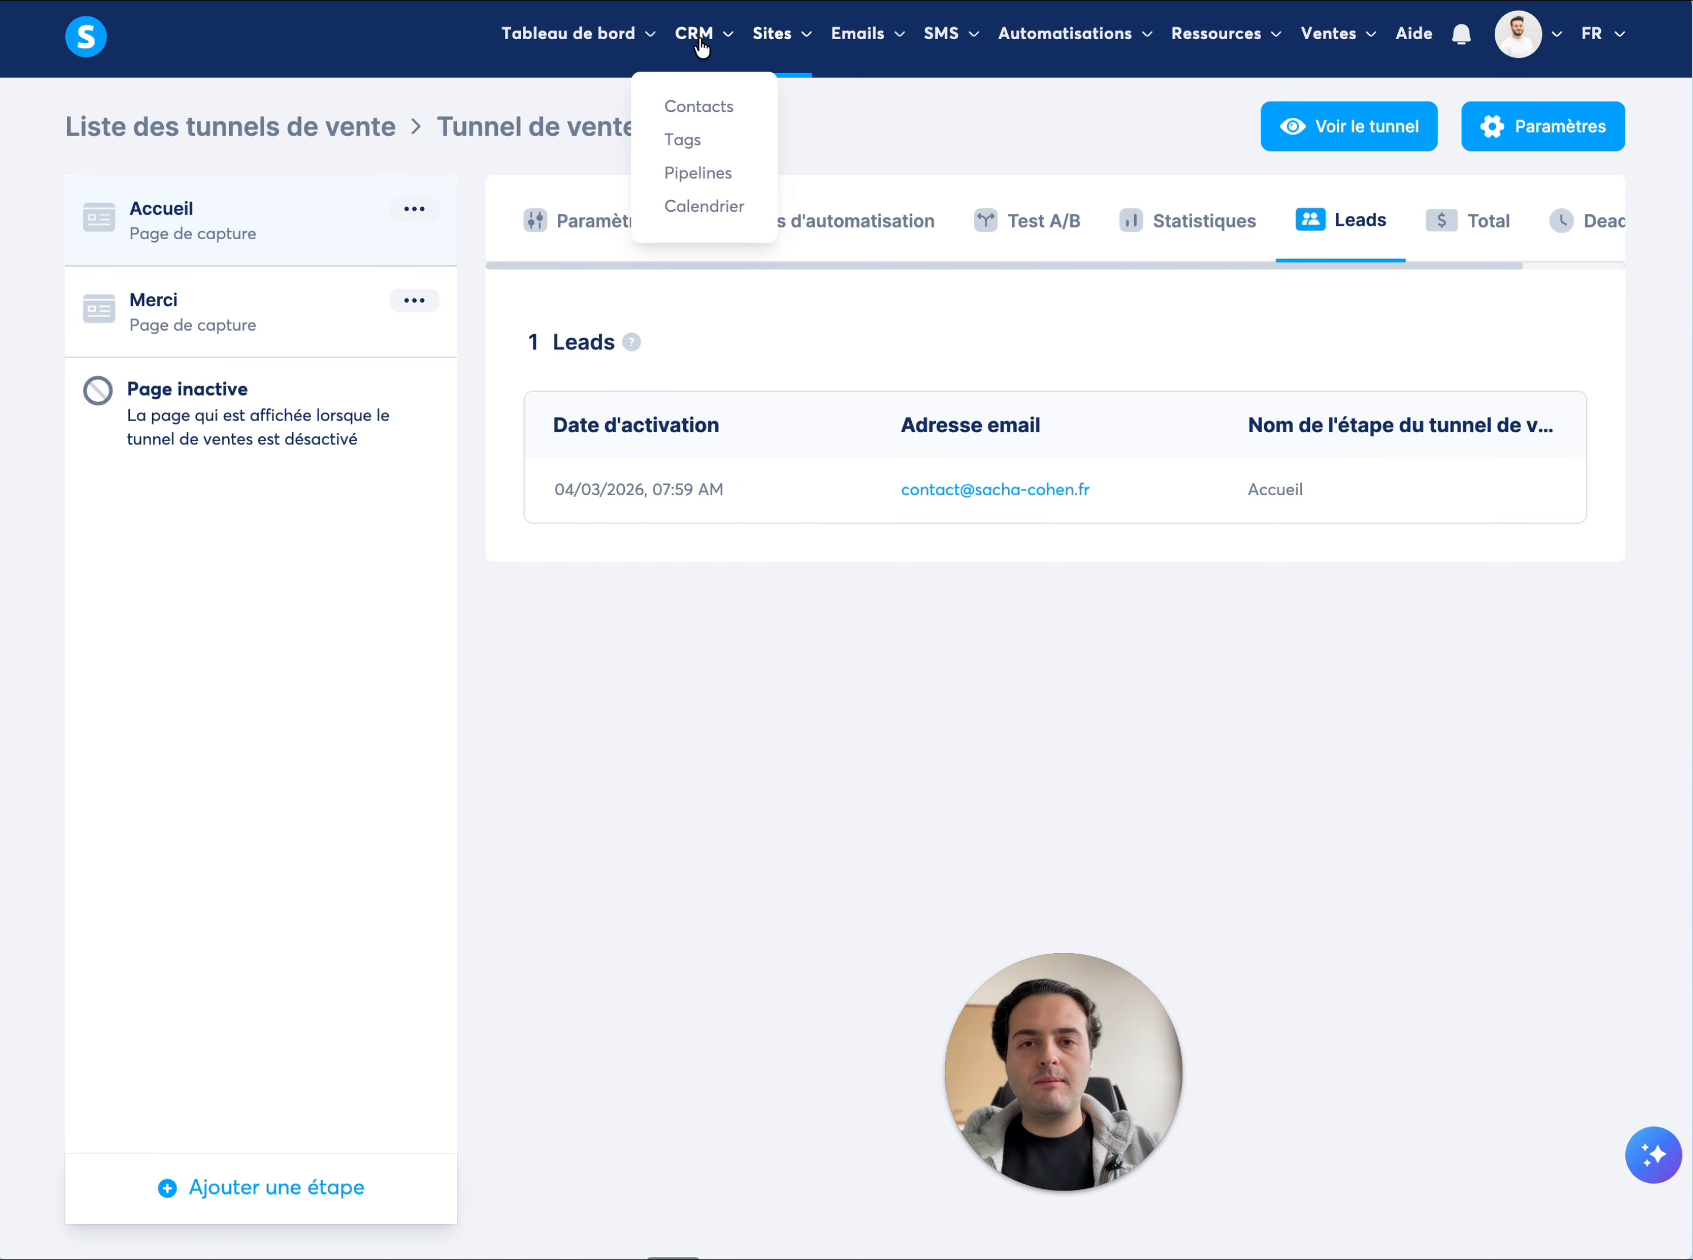
pyautogui.click(699, 105)
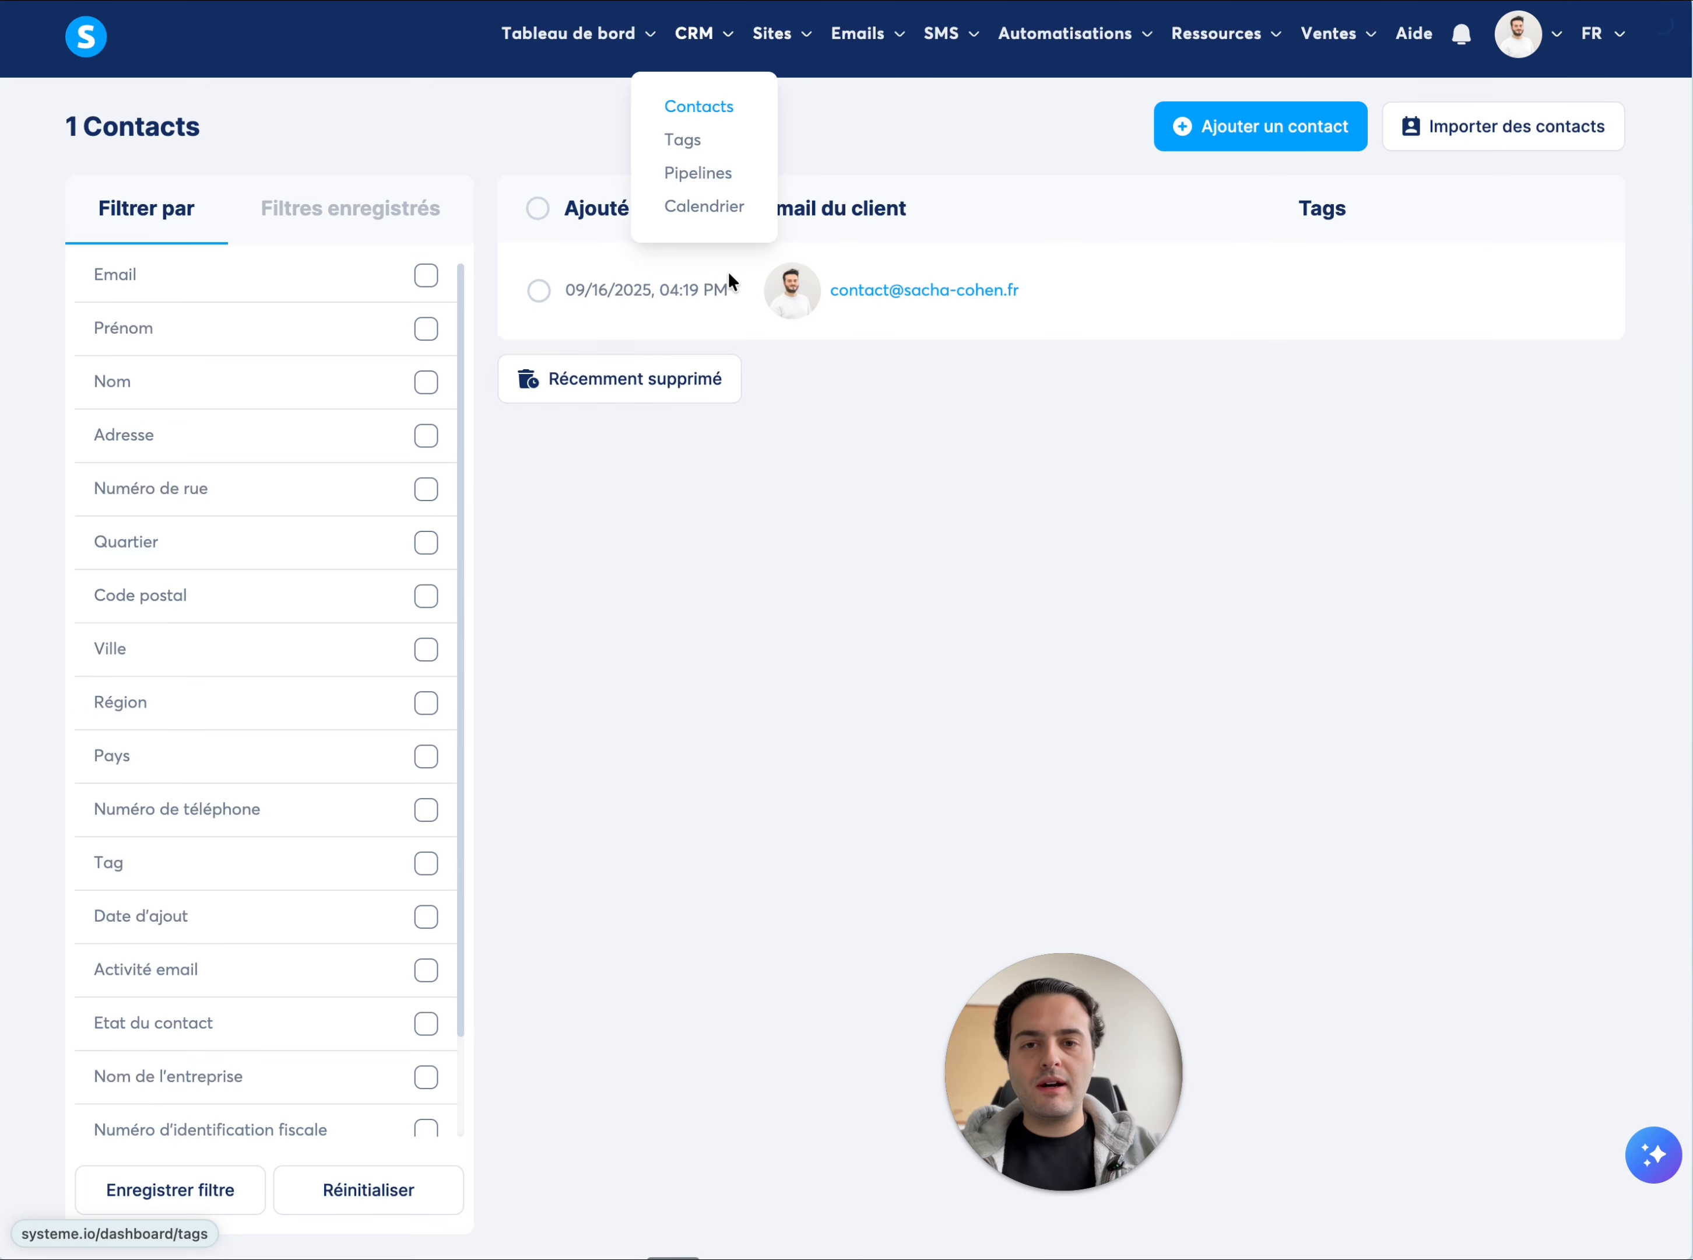
pyautogui.click(884, 291)
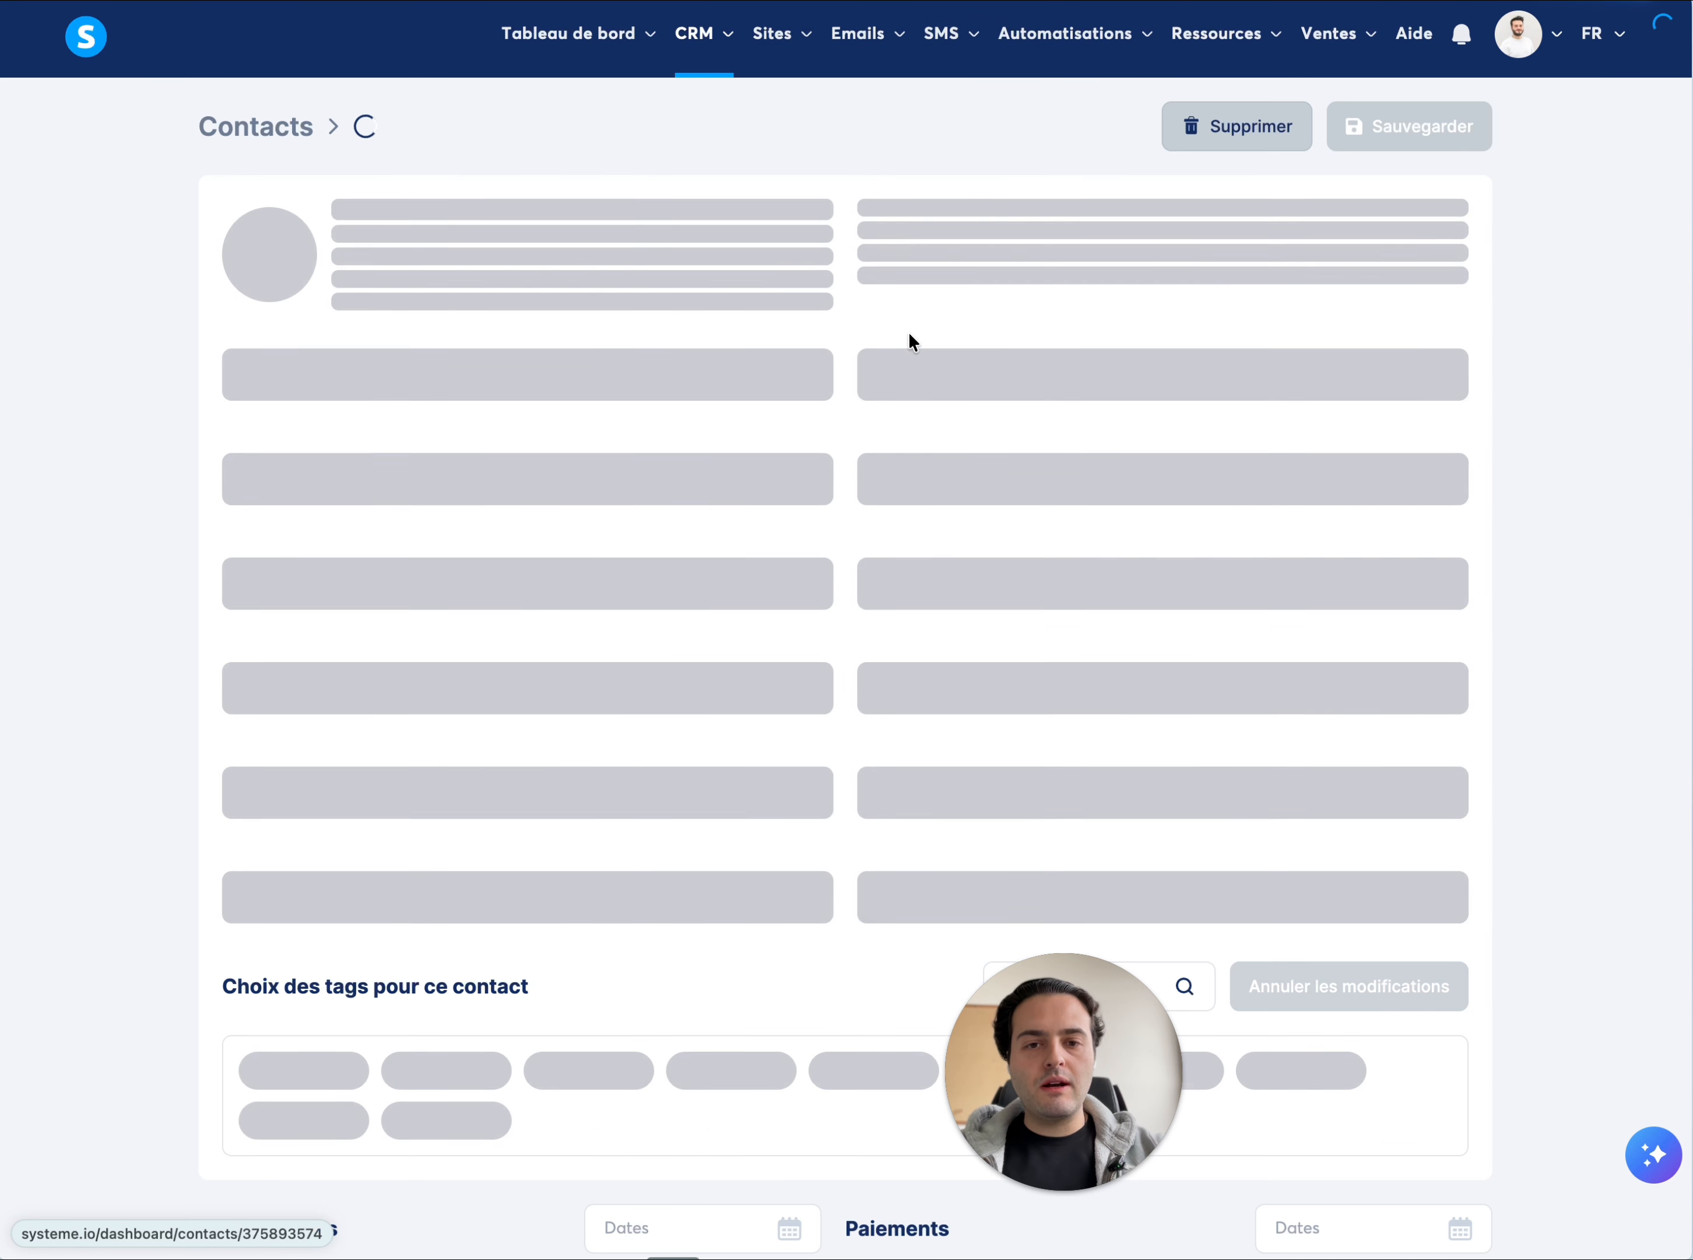
pyautogui.scroll(-20, 798, 600)
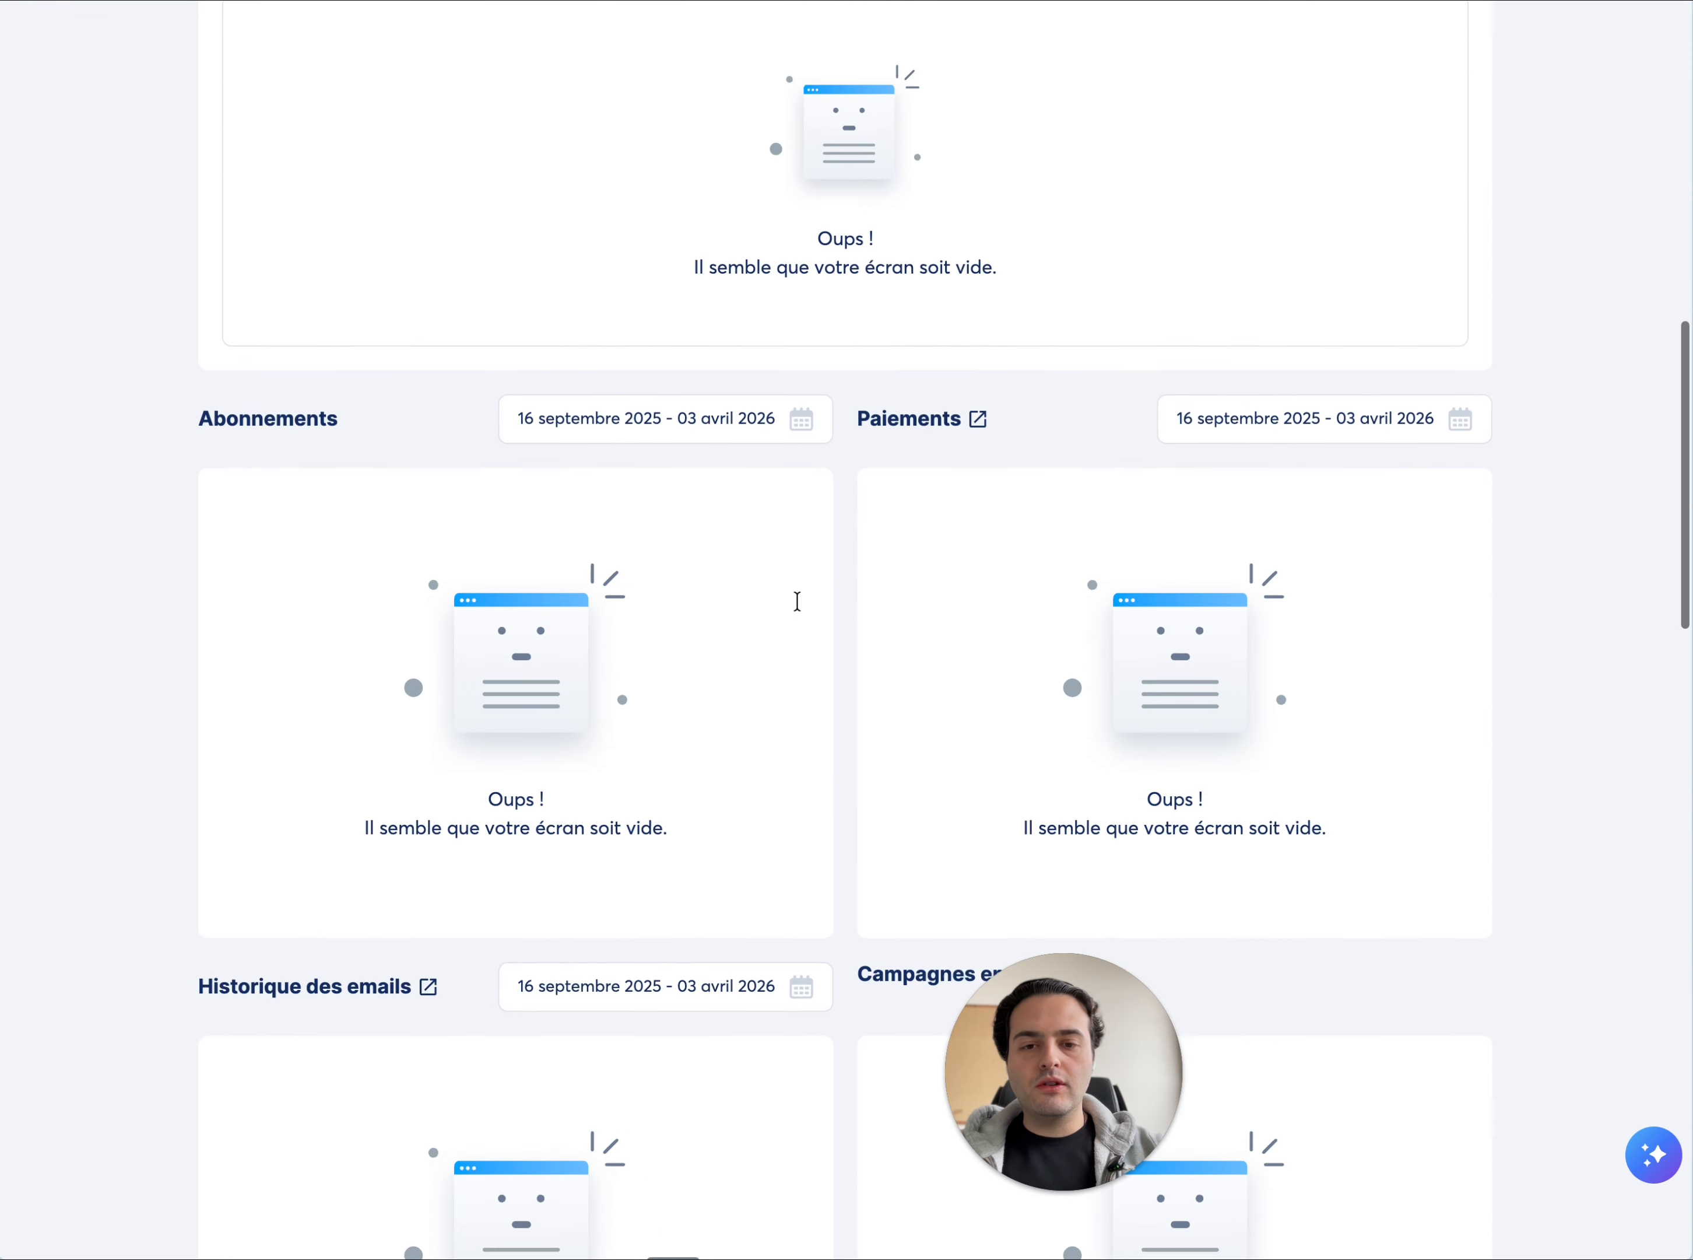
pyautogui.scroll(-15, 798, 600)
pyautogui.hscroll(-10, 798, 600)
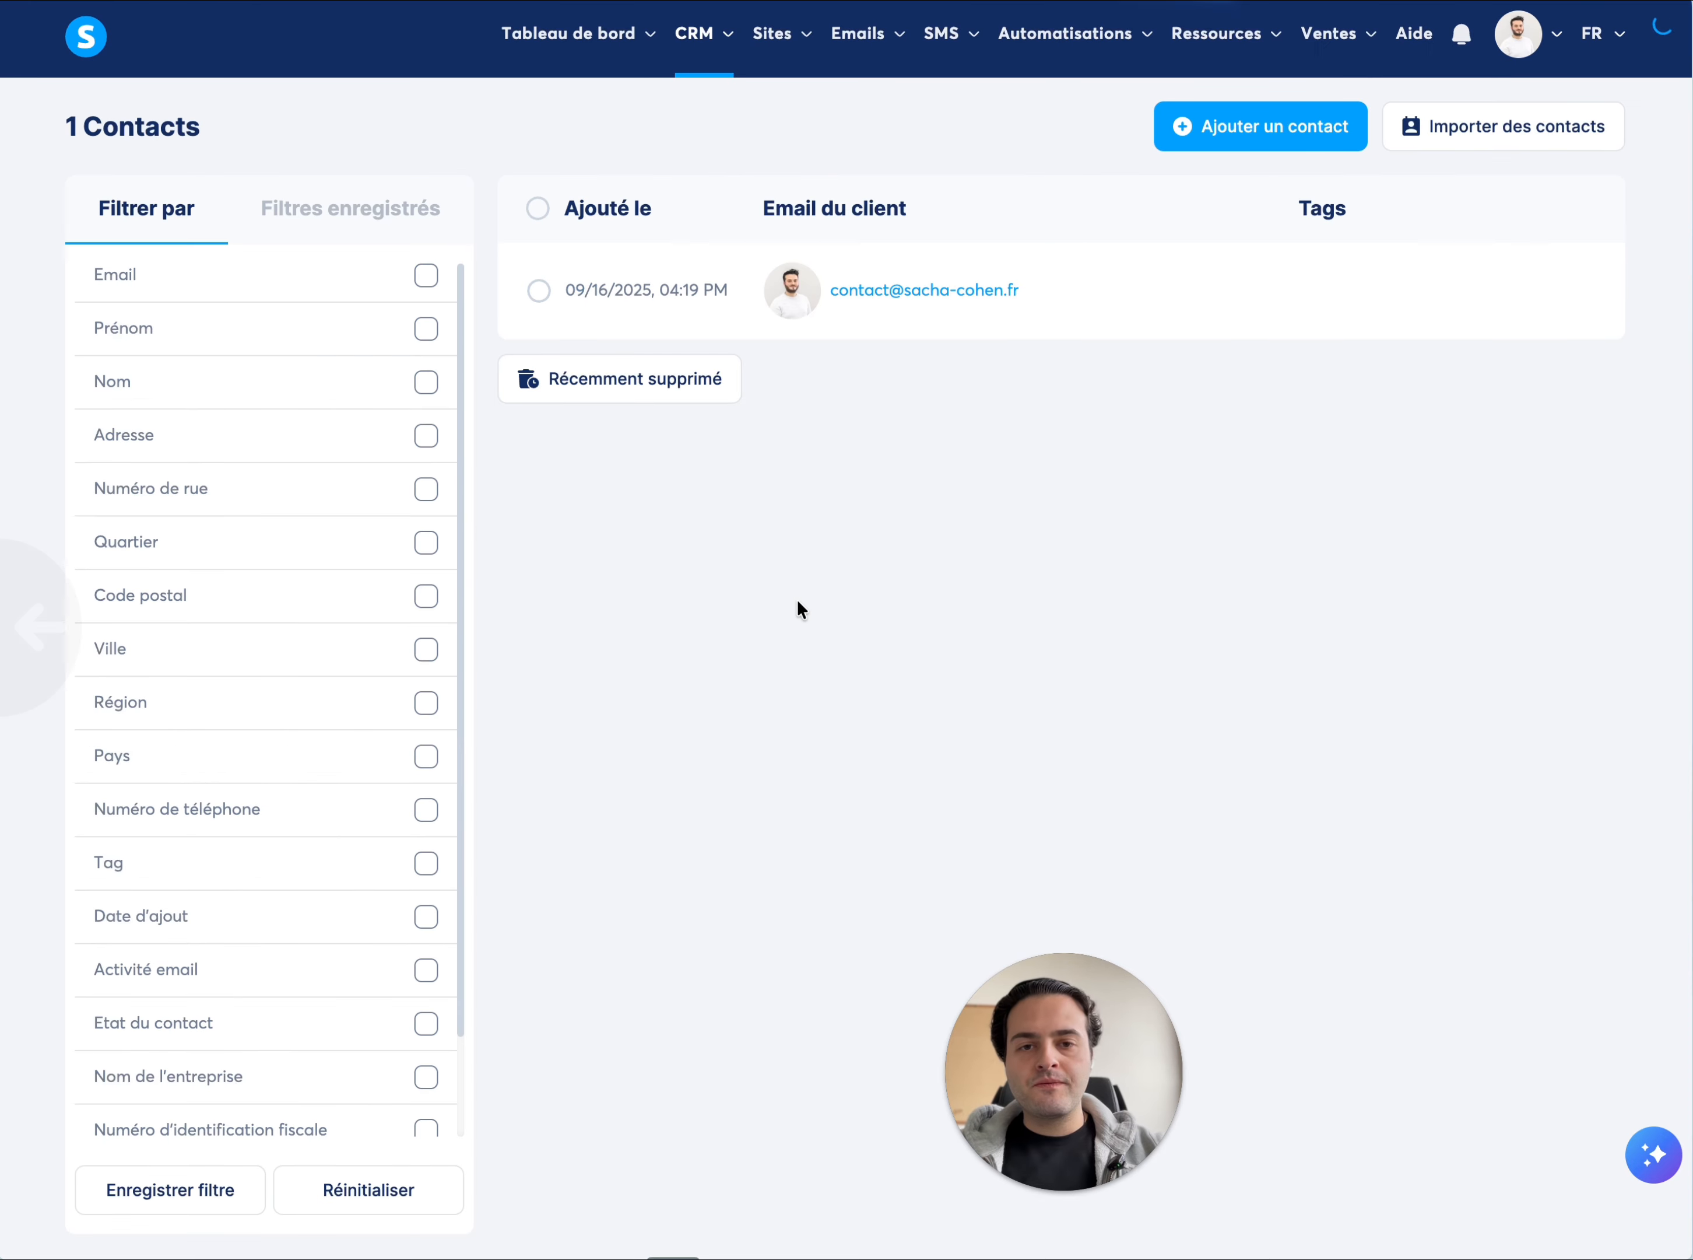
# Return to the funnel "Tunnel de vente" and view its Accueil page in the editor
pyautogui.moveTo(774, 42)
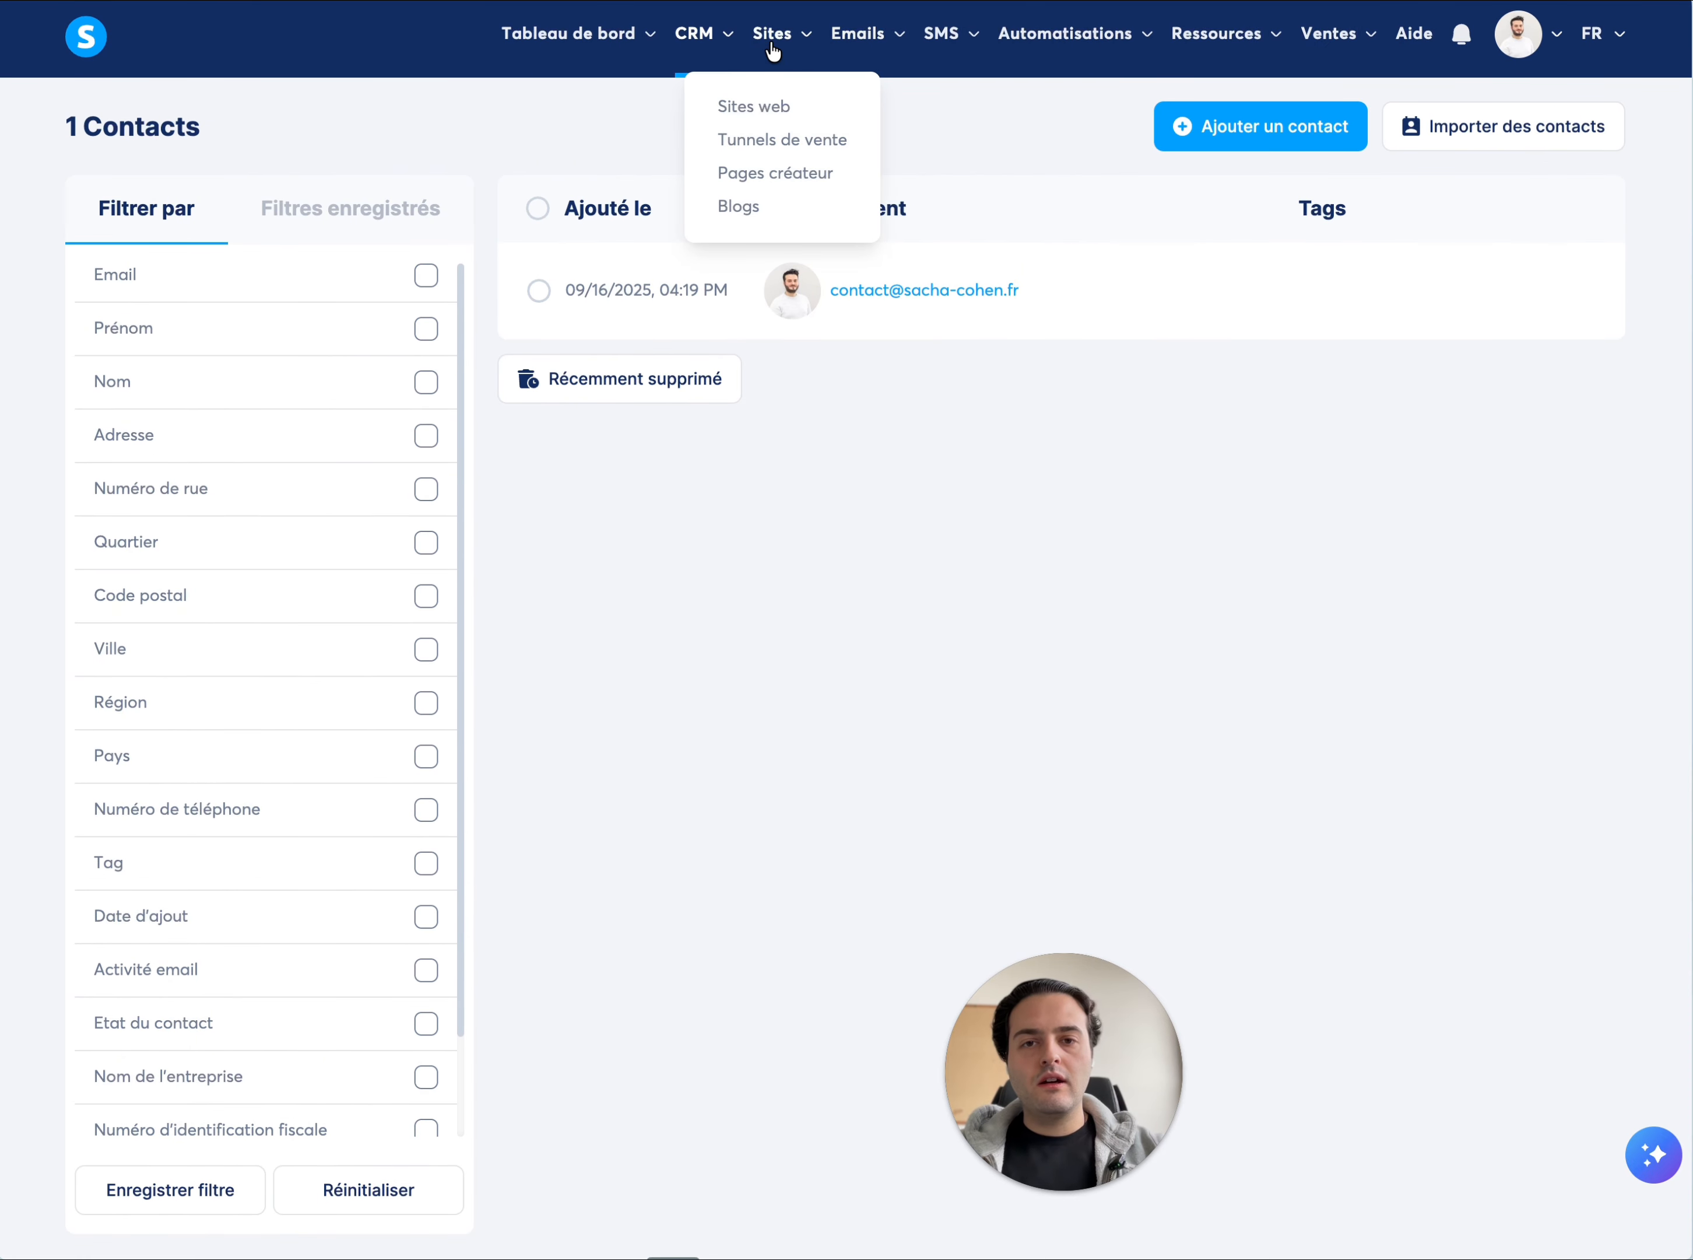
pyautogui.click(777, 140)
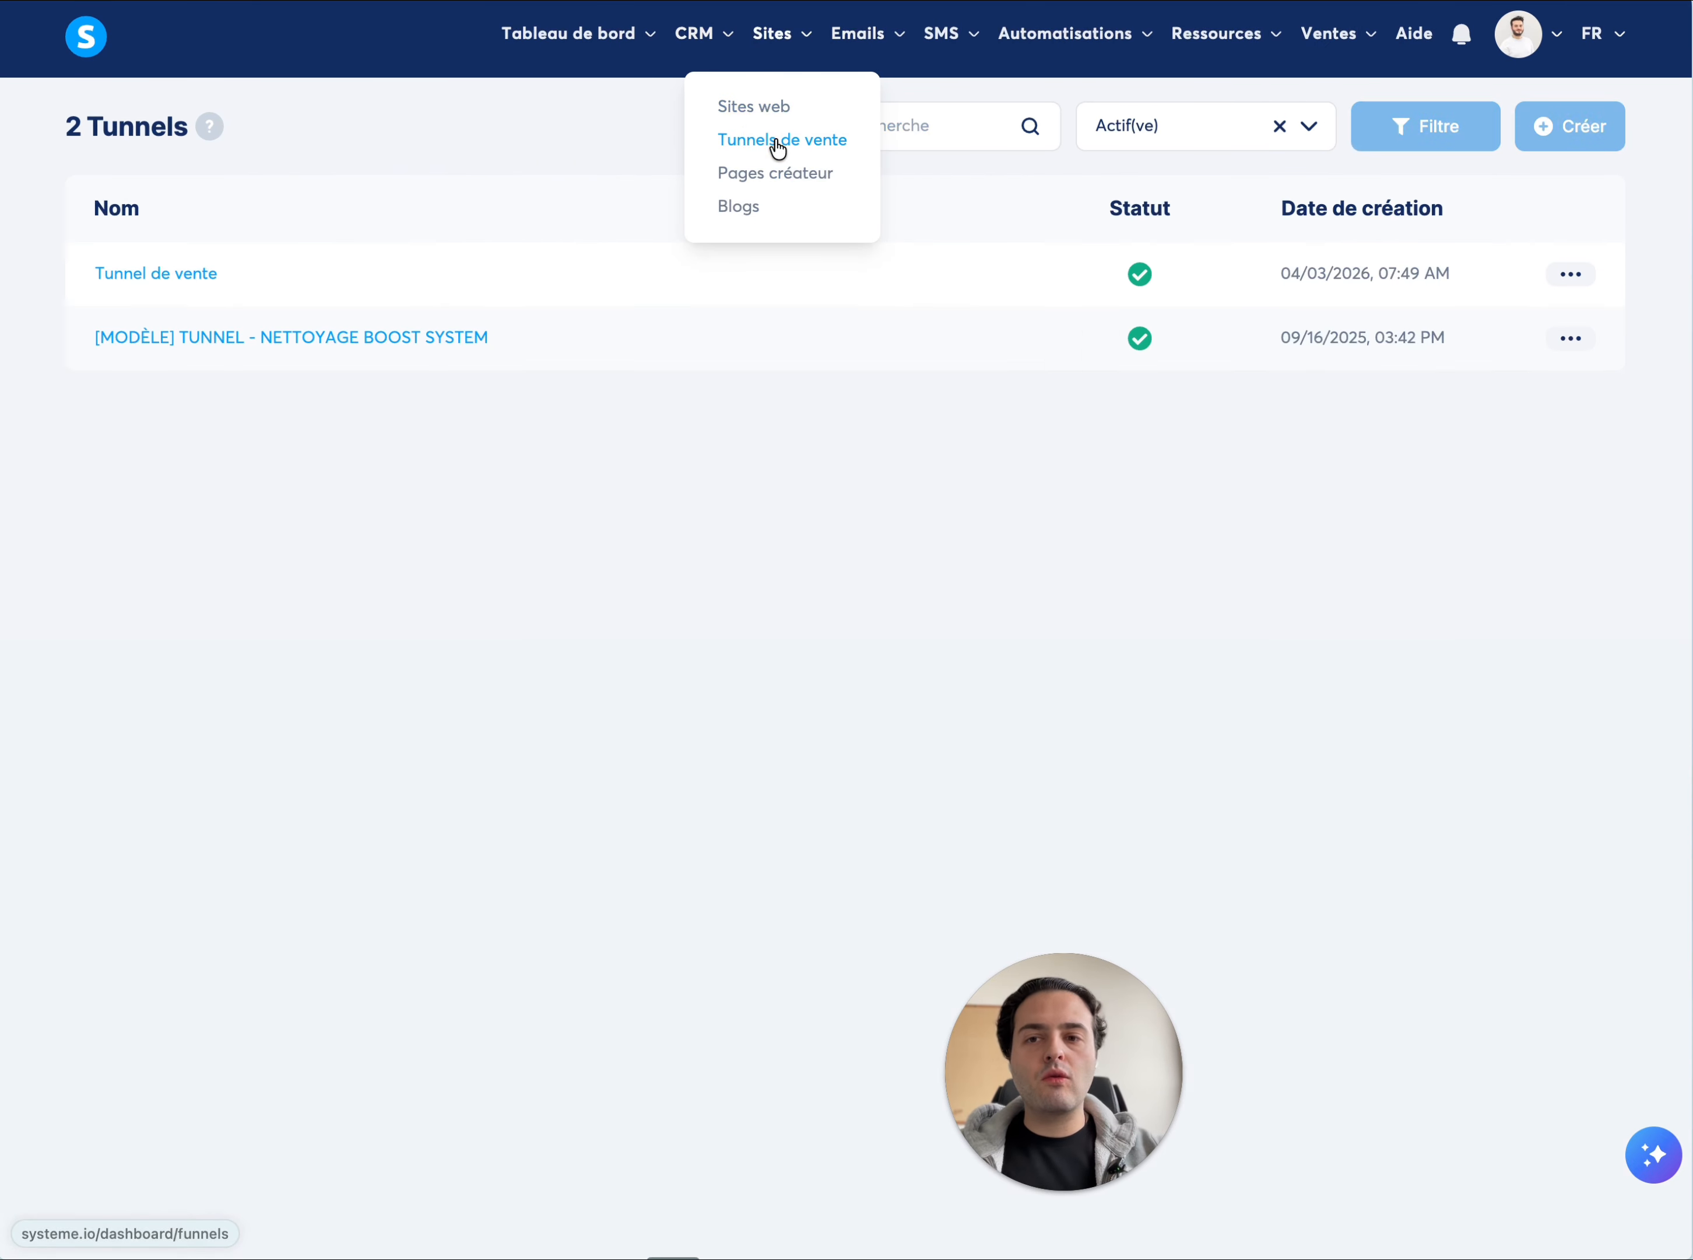
pyautogui.click(162, 275)
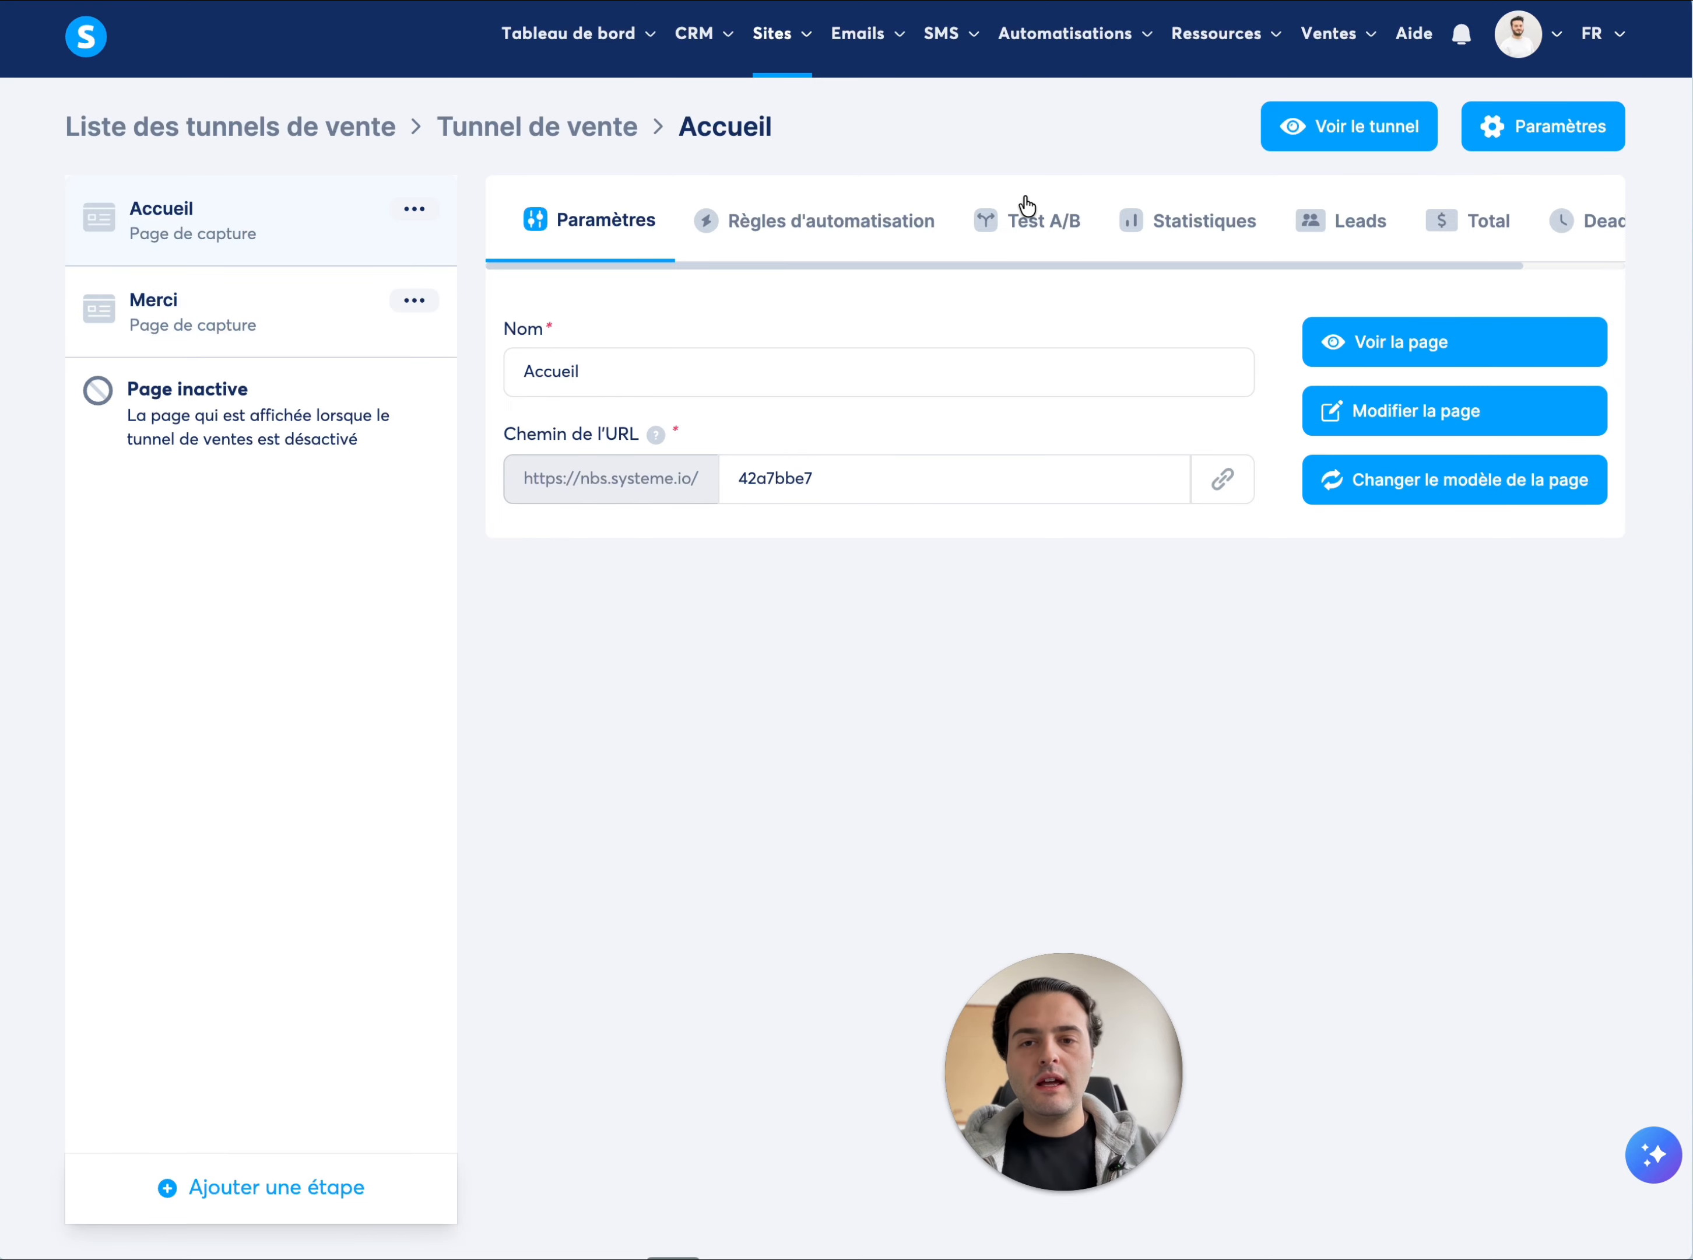
pyautogui.click(1470, 406)
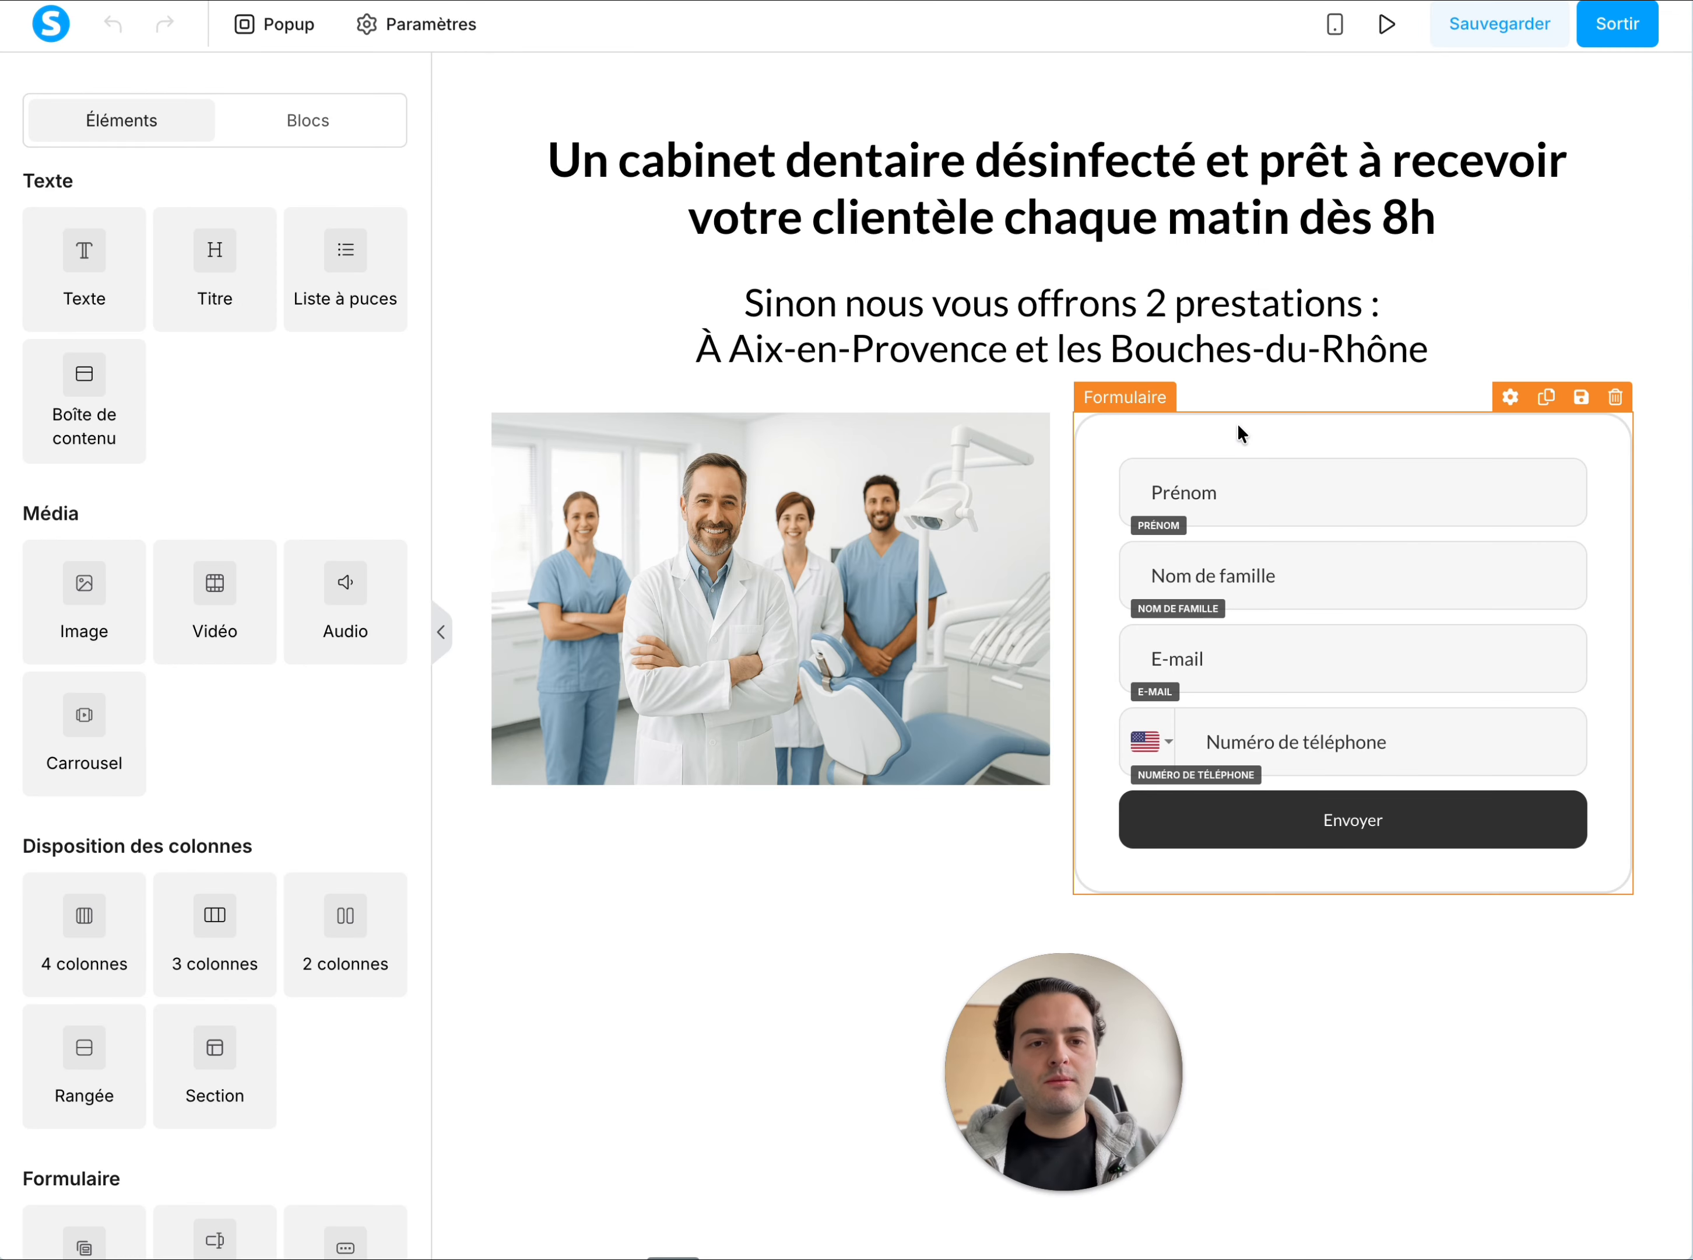
pyautogui.click(1223, 441)
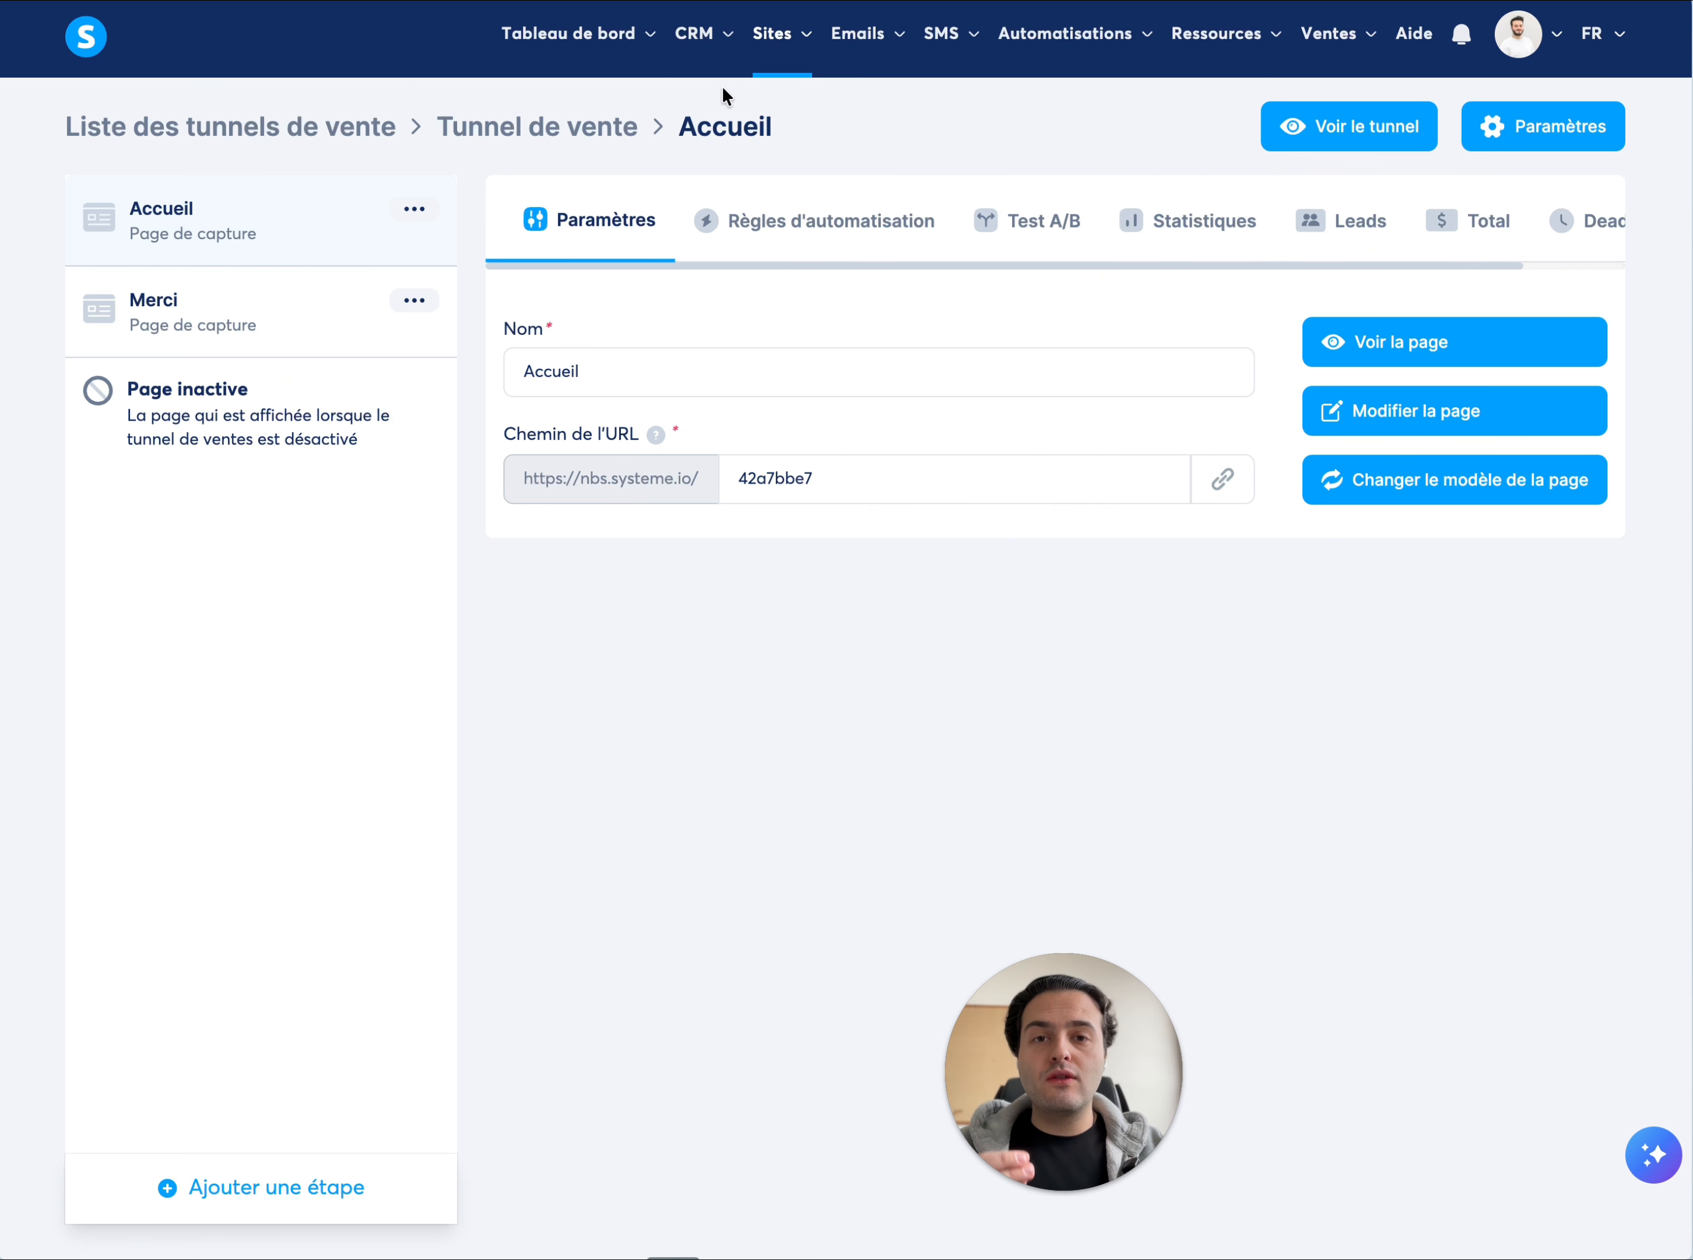
# From the list of sales funnels, share "Tunnel de vente" and copy its sharing link to the clipboard
pyautogui.click(589, 127)
pyautogui.click(568, 126)
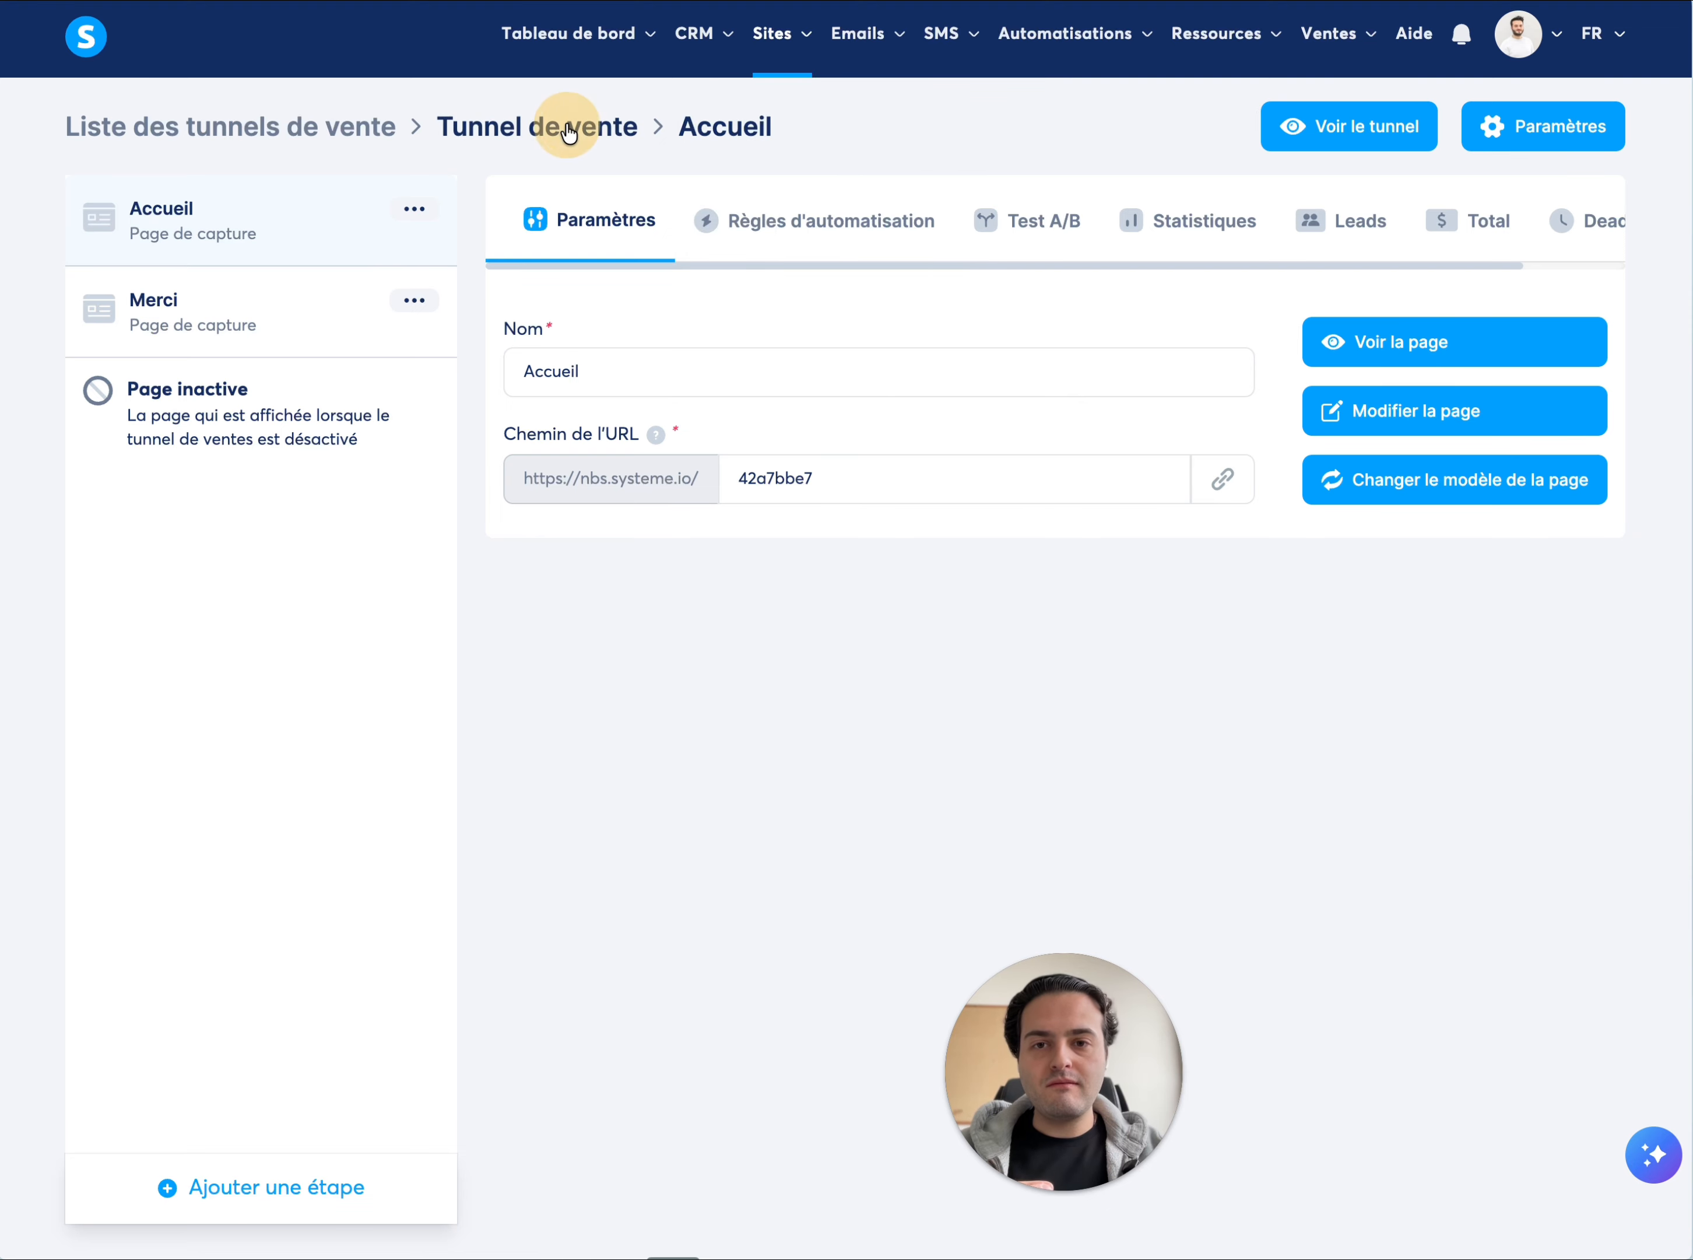
pyautogui.moveTo(793, 32)
pyautogui.click(769, 131)
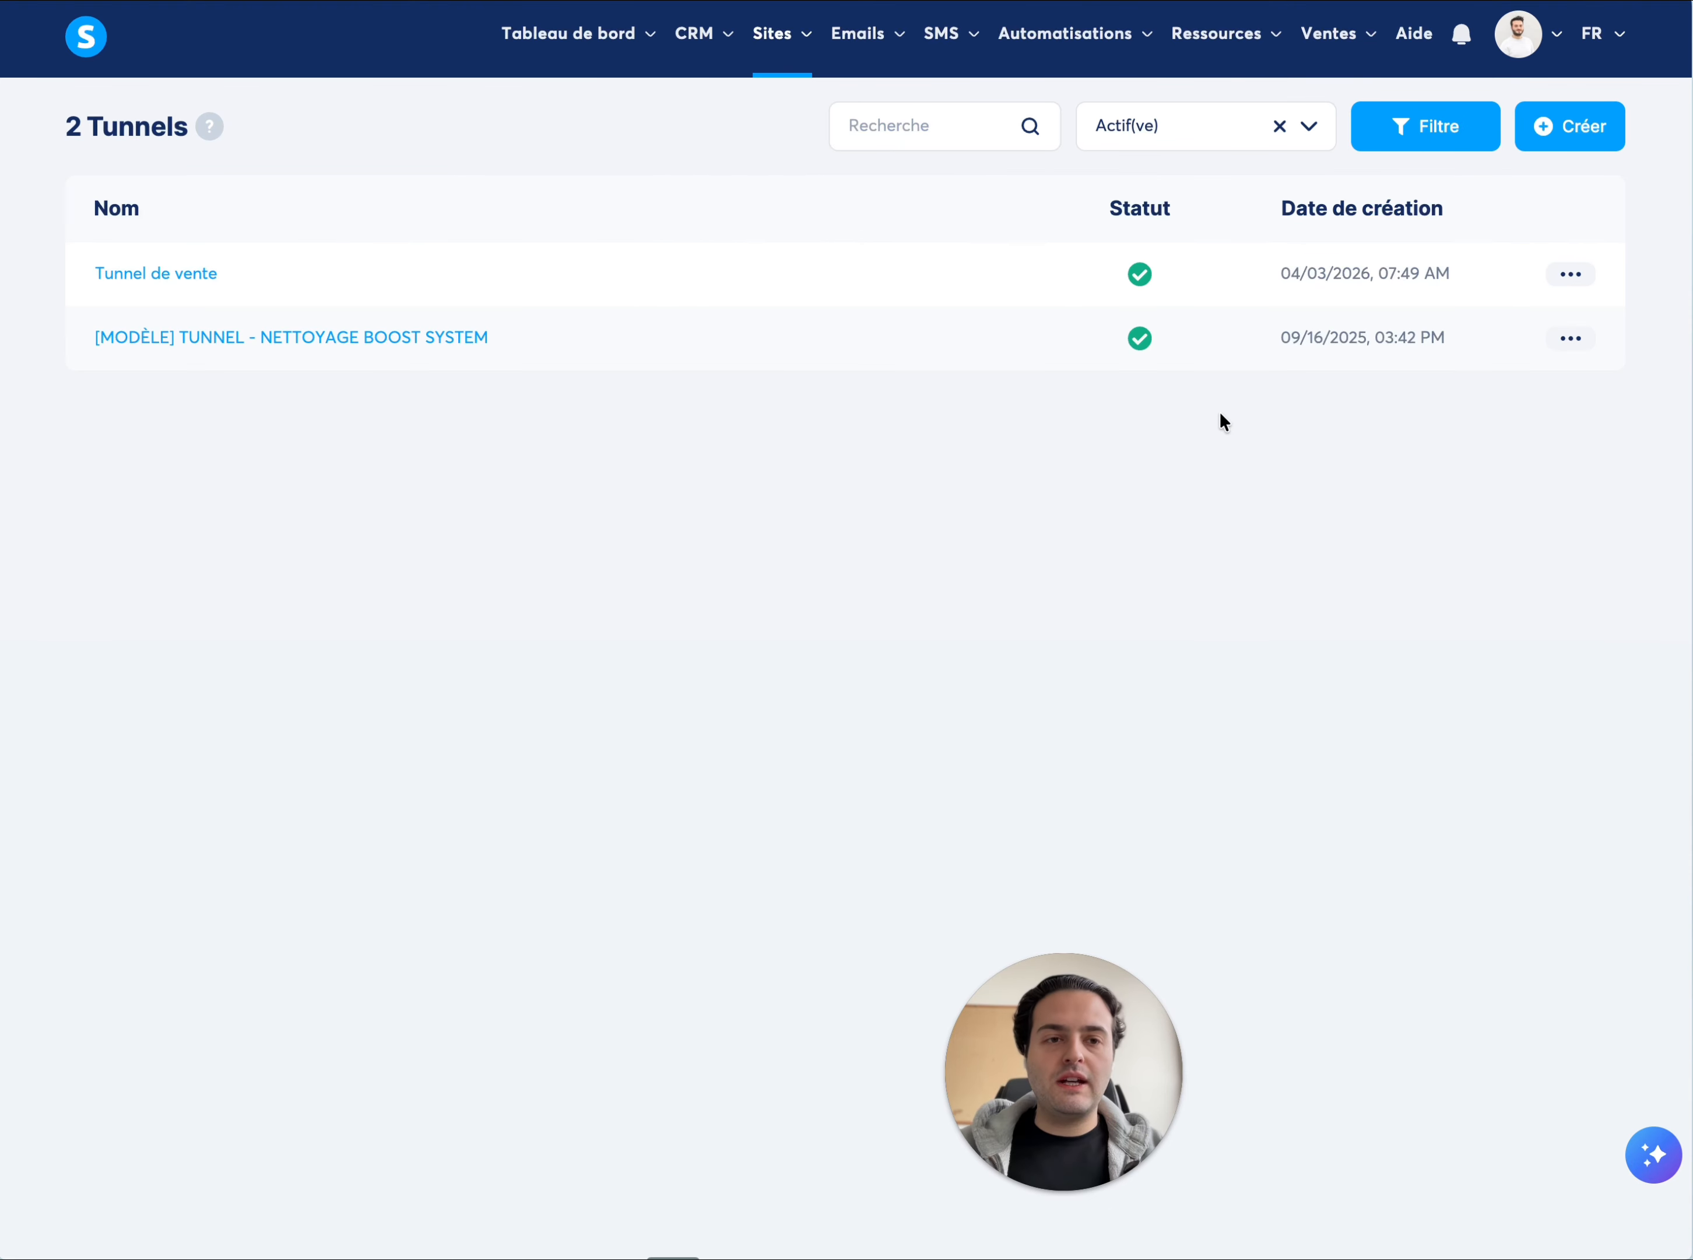
pyautogui.click(1569, 275)
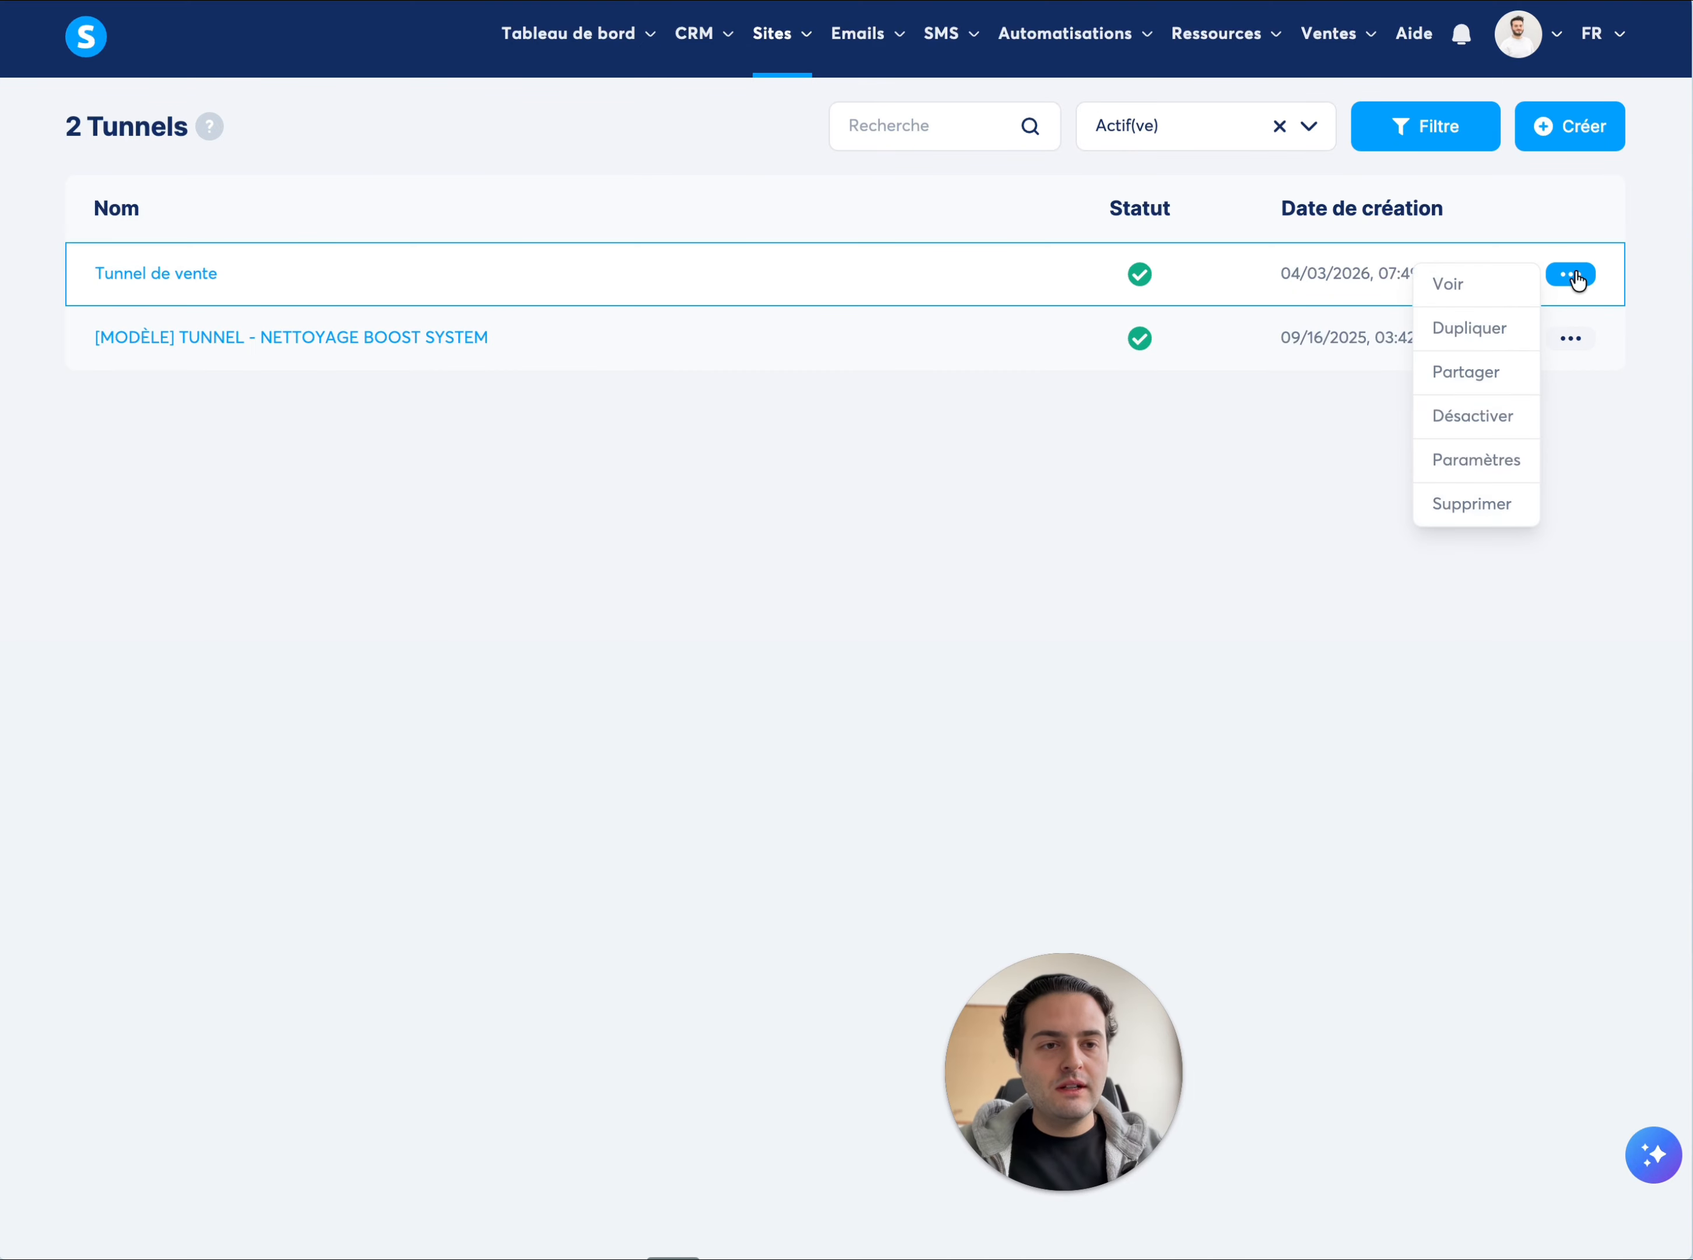
pyautogui.click(1487, 372)
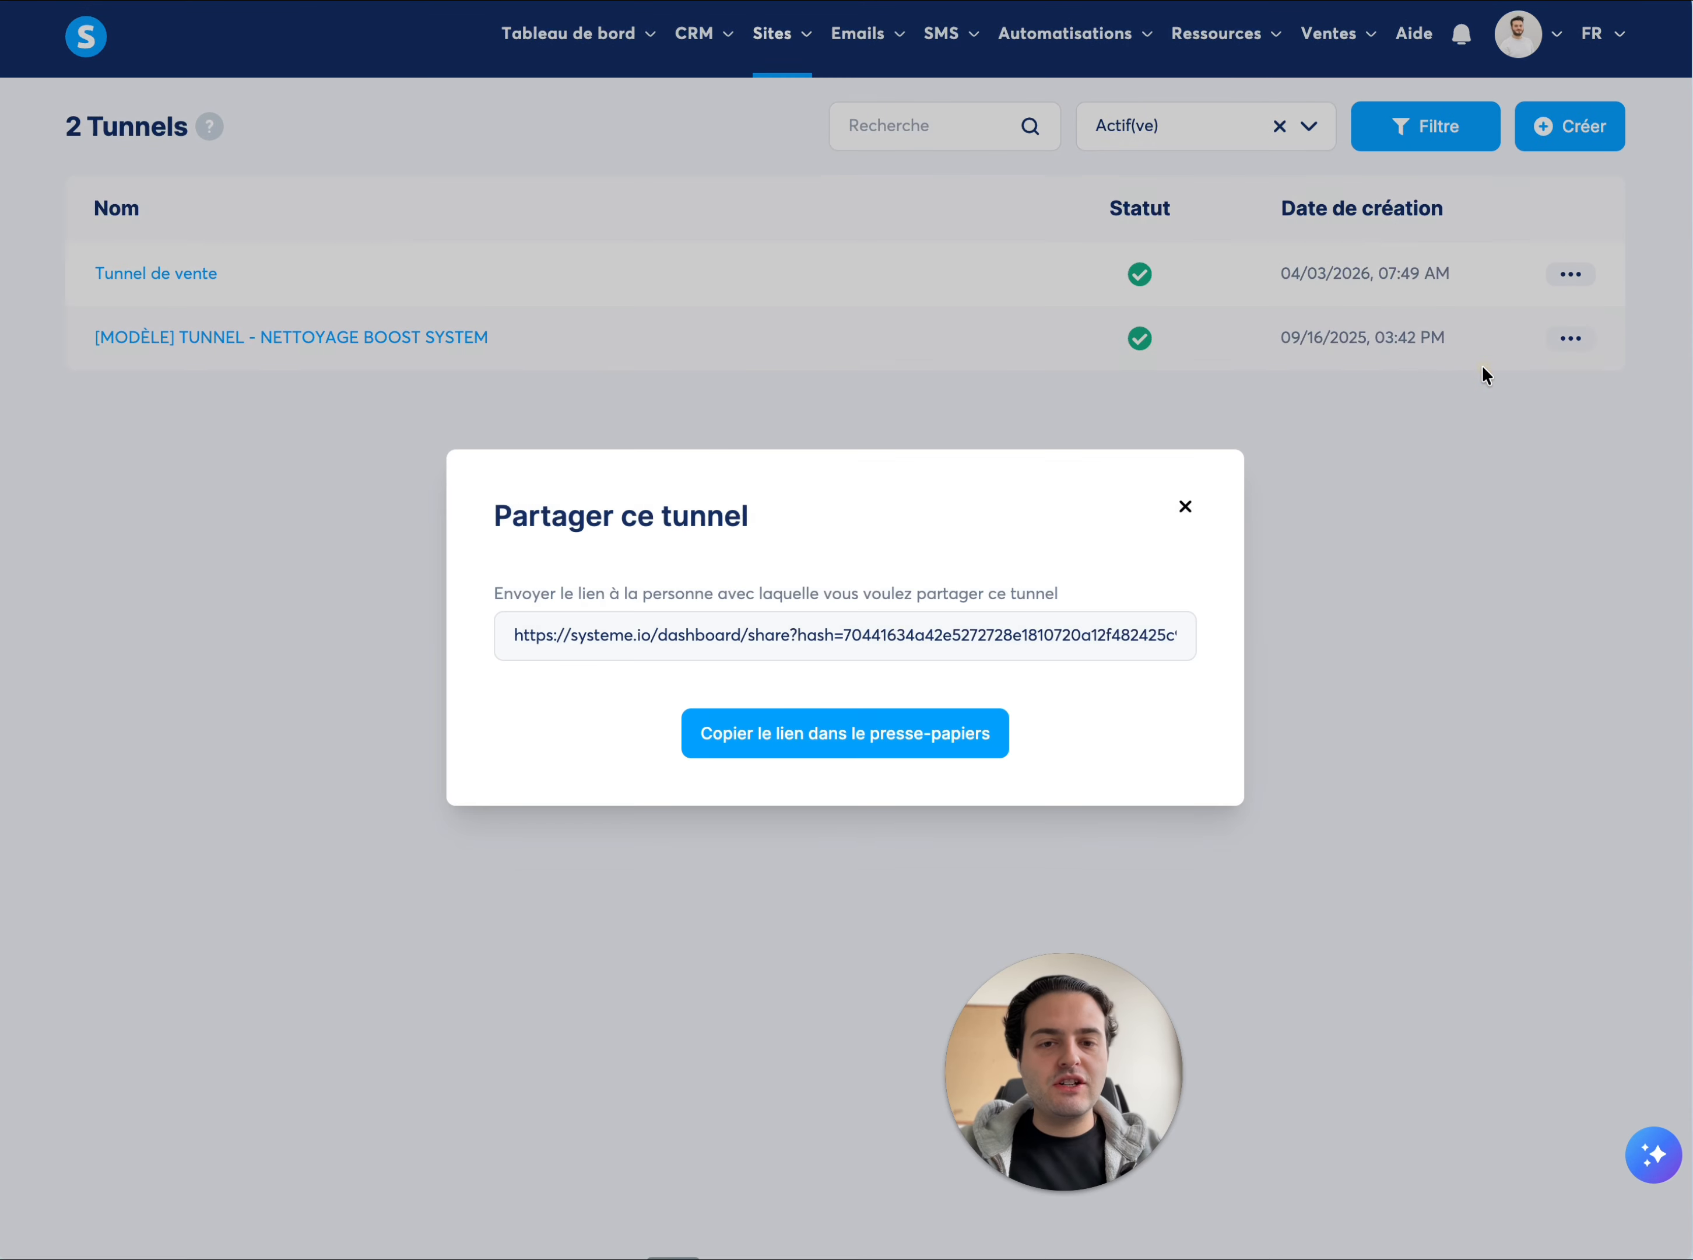
pyautogui.click(875, 738)
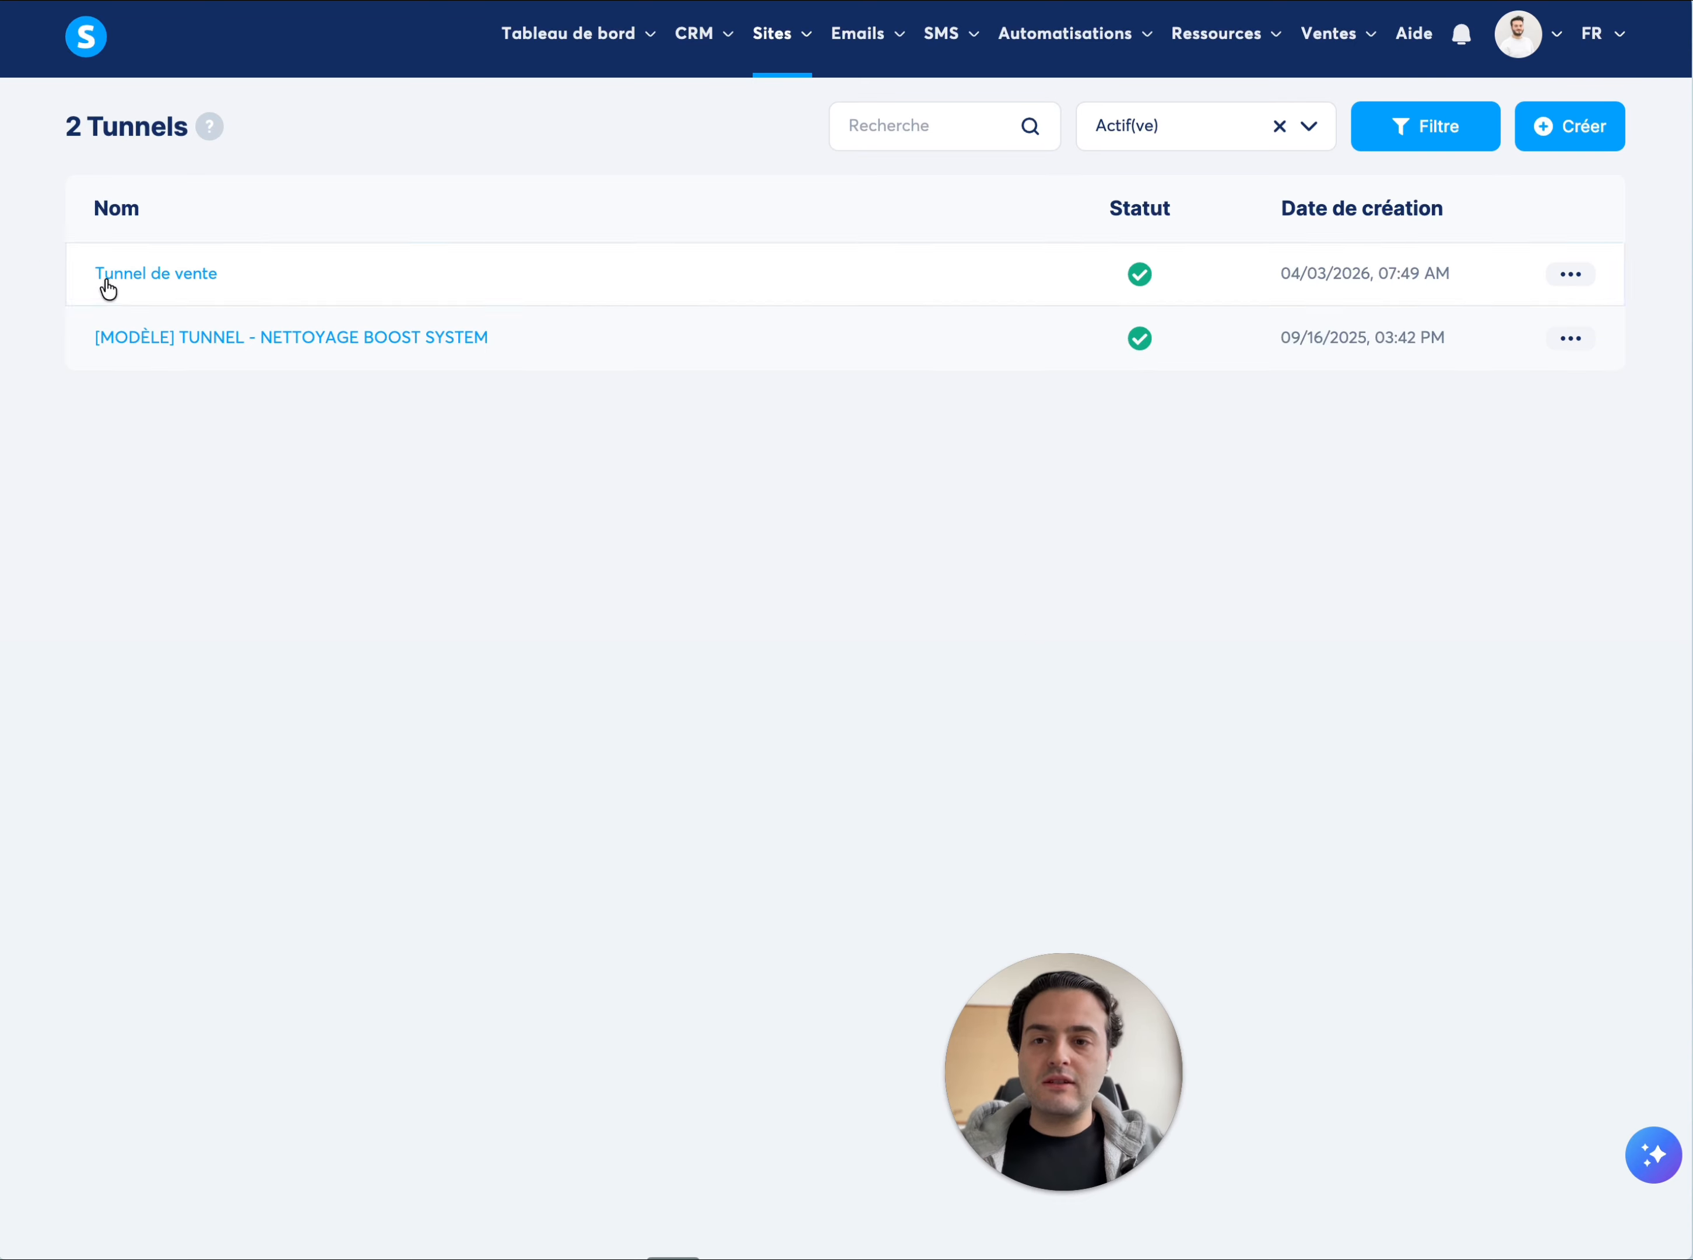
# Reopen the Accueil page of "Tunnel de vente" in the editor for a look and exit back to the funnel
pyautogui.click(155, 277)
pyautogui.click(231, 256)
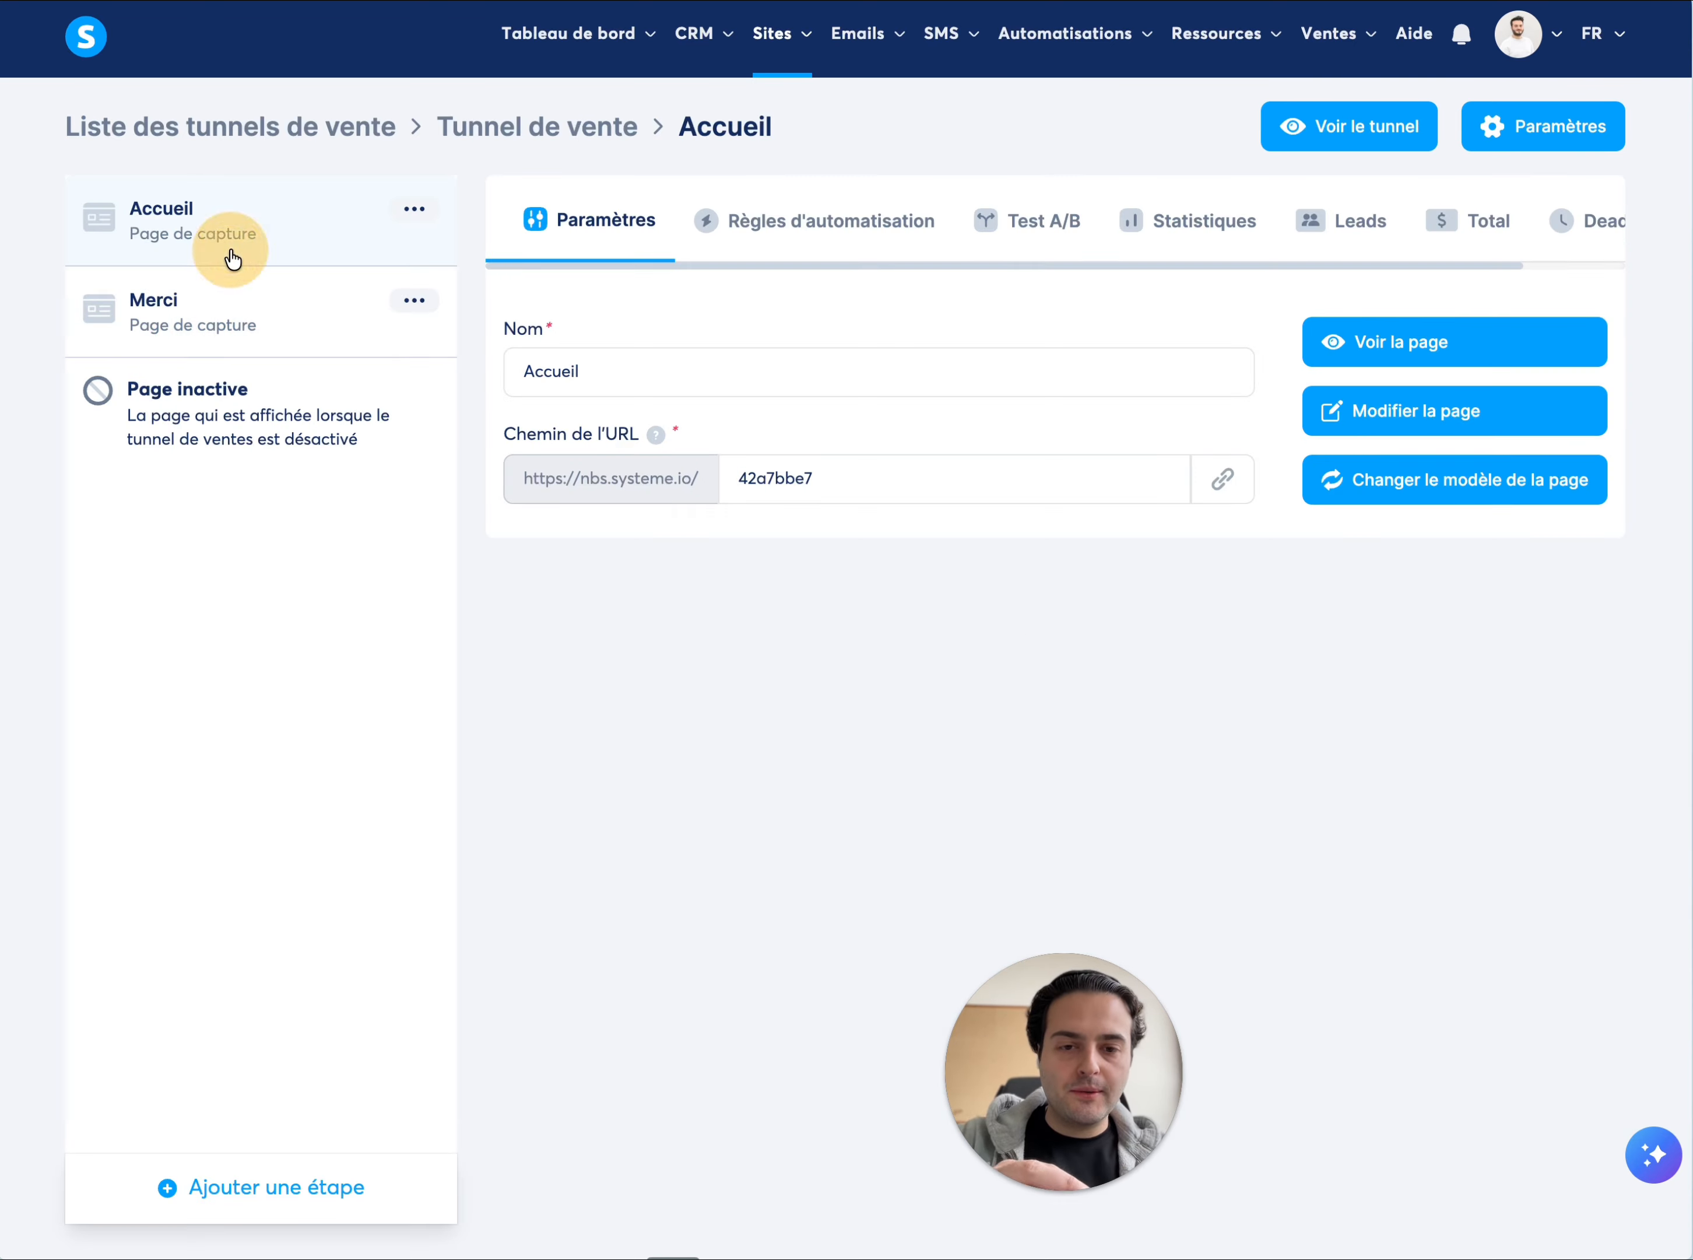
pyautogui.click(1365, 414)
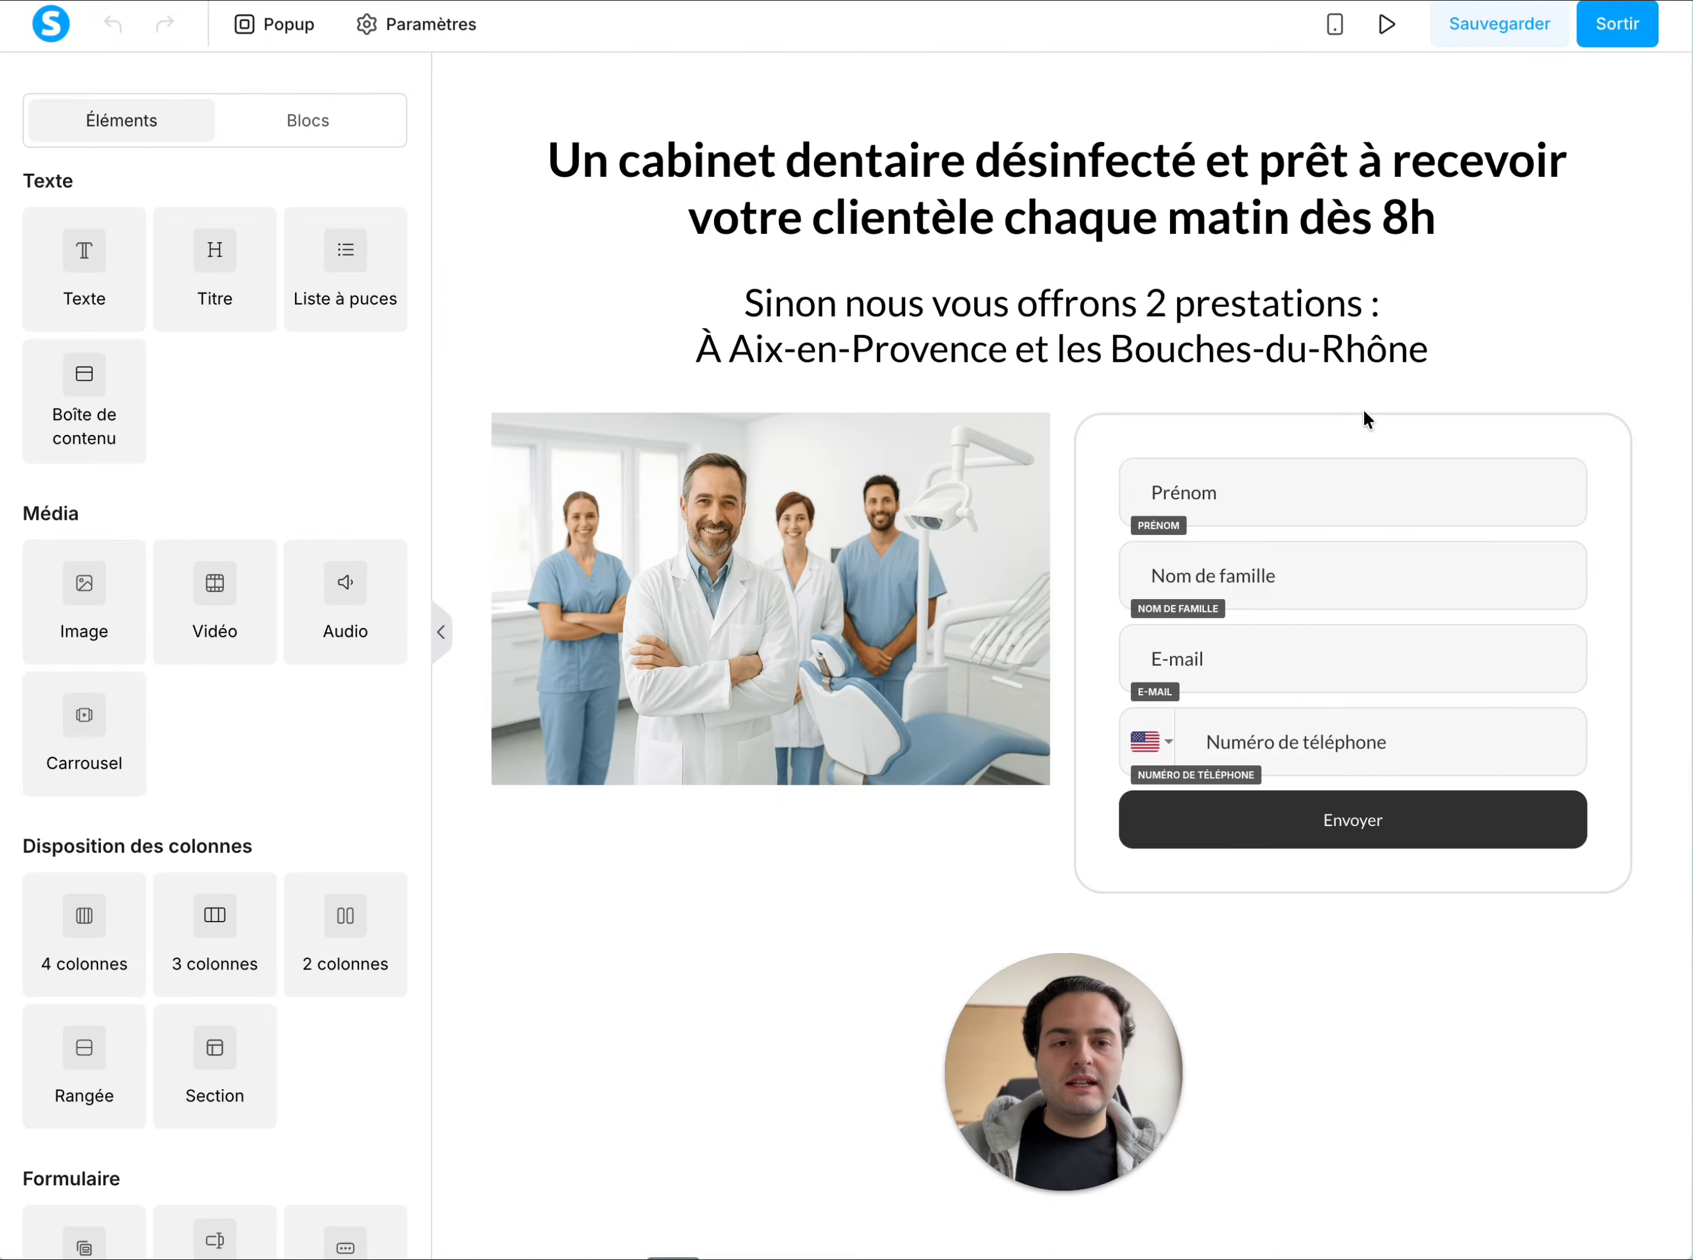
pyautogui.click(1608, 30)
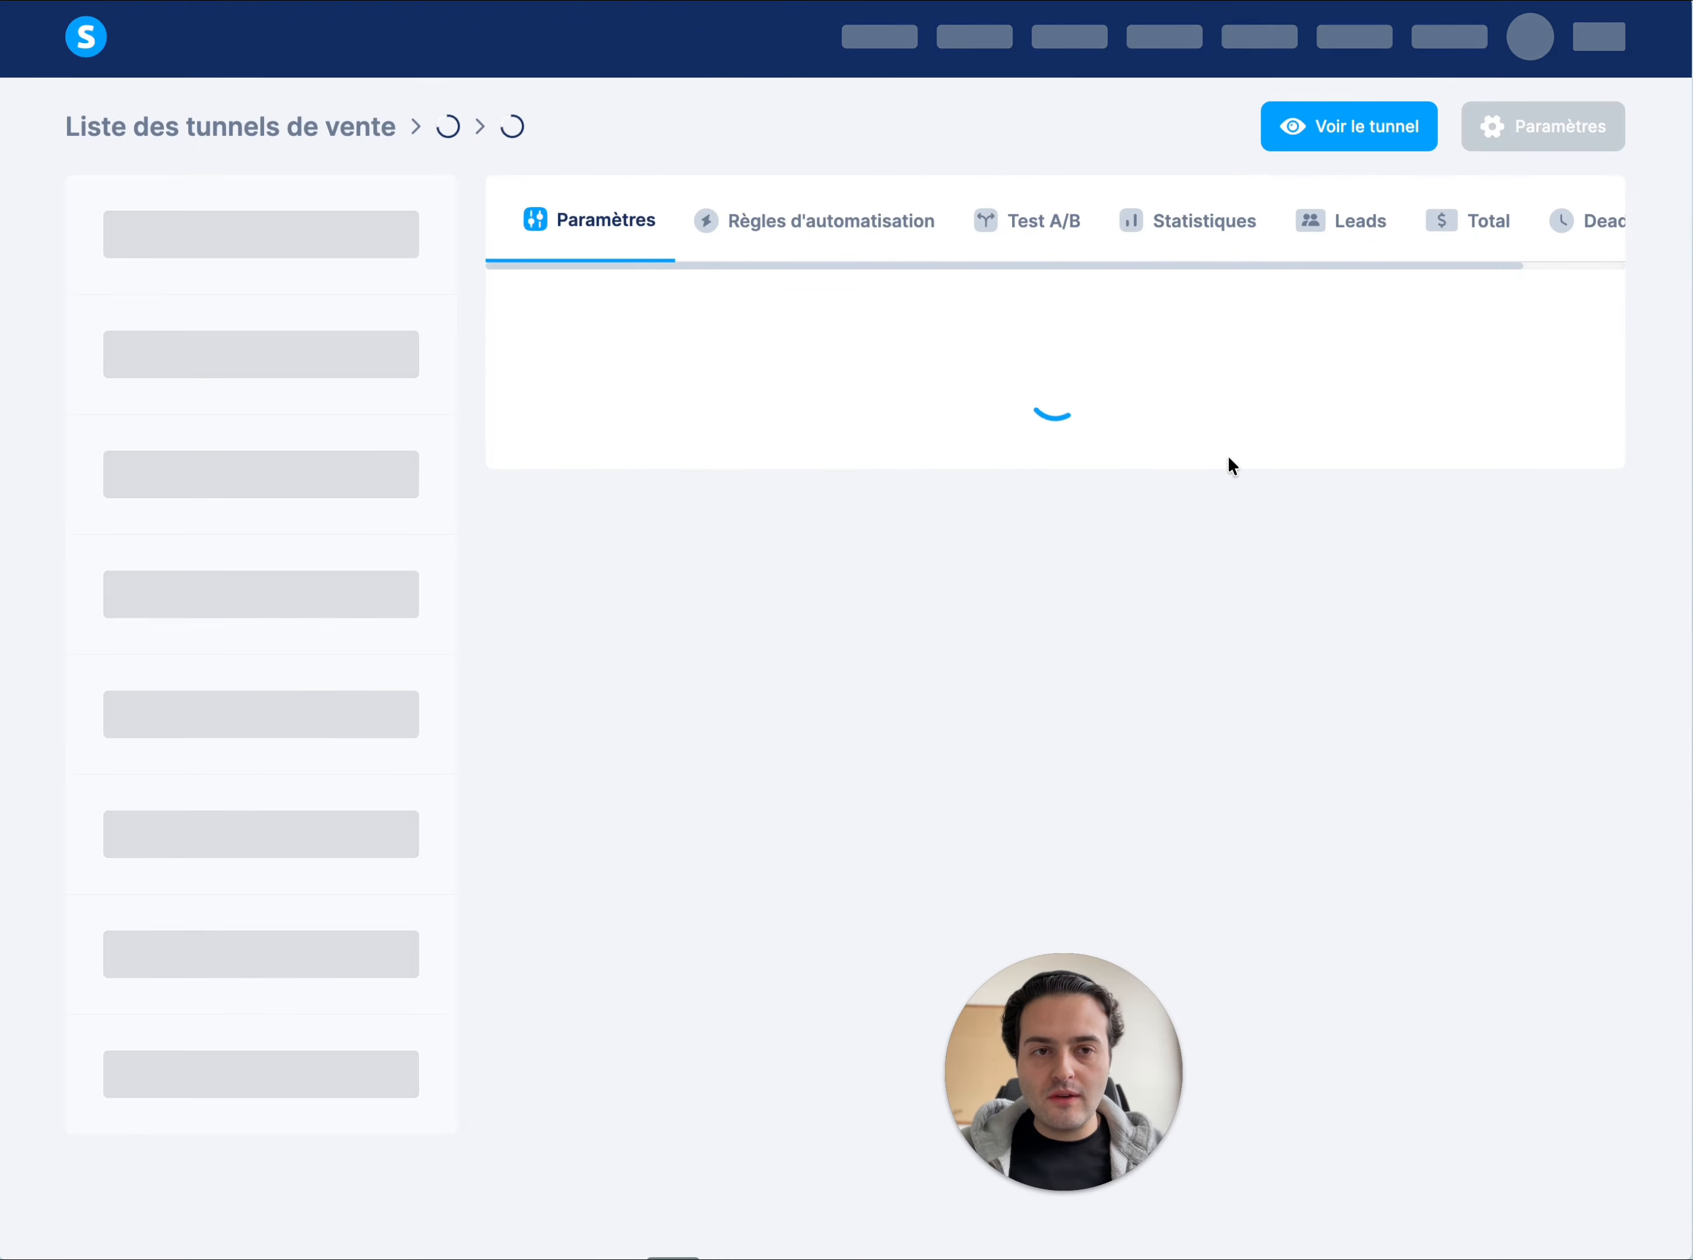